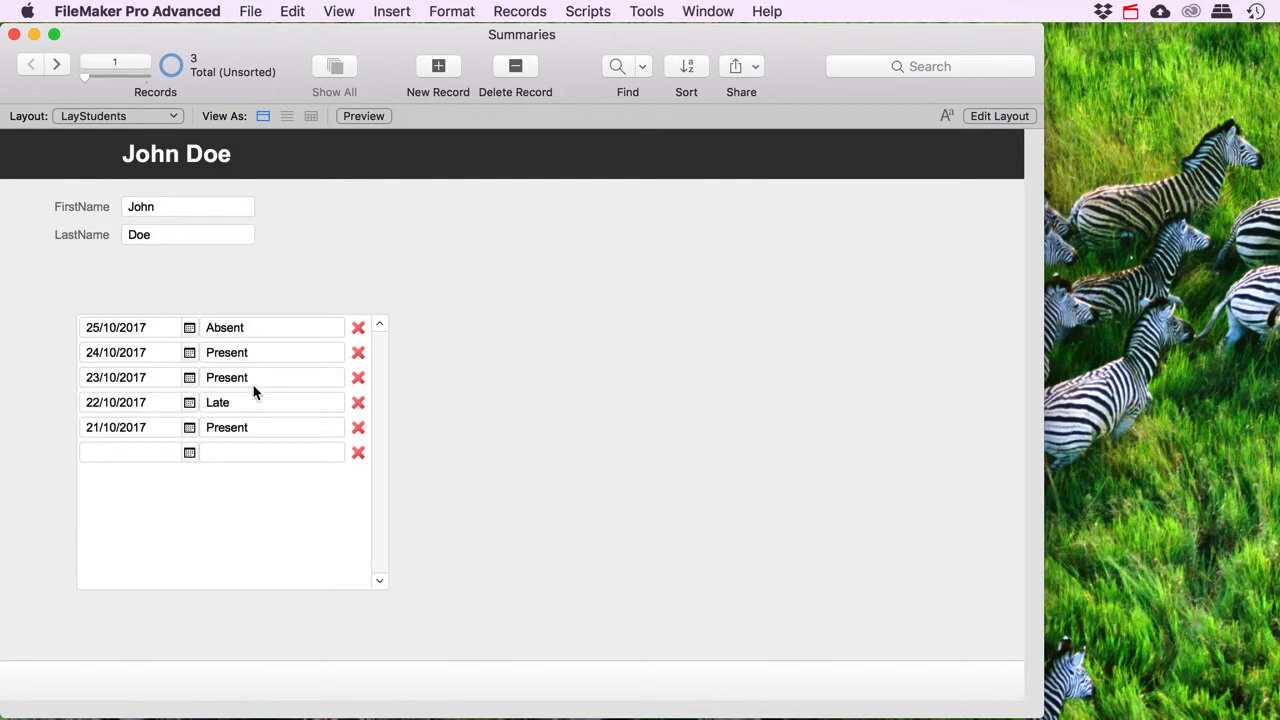
- Review the attendance status choices available for John Doe's 21/10/2017 entry
click(152, 430)
click(285, 430)
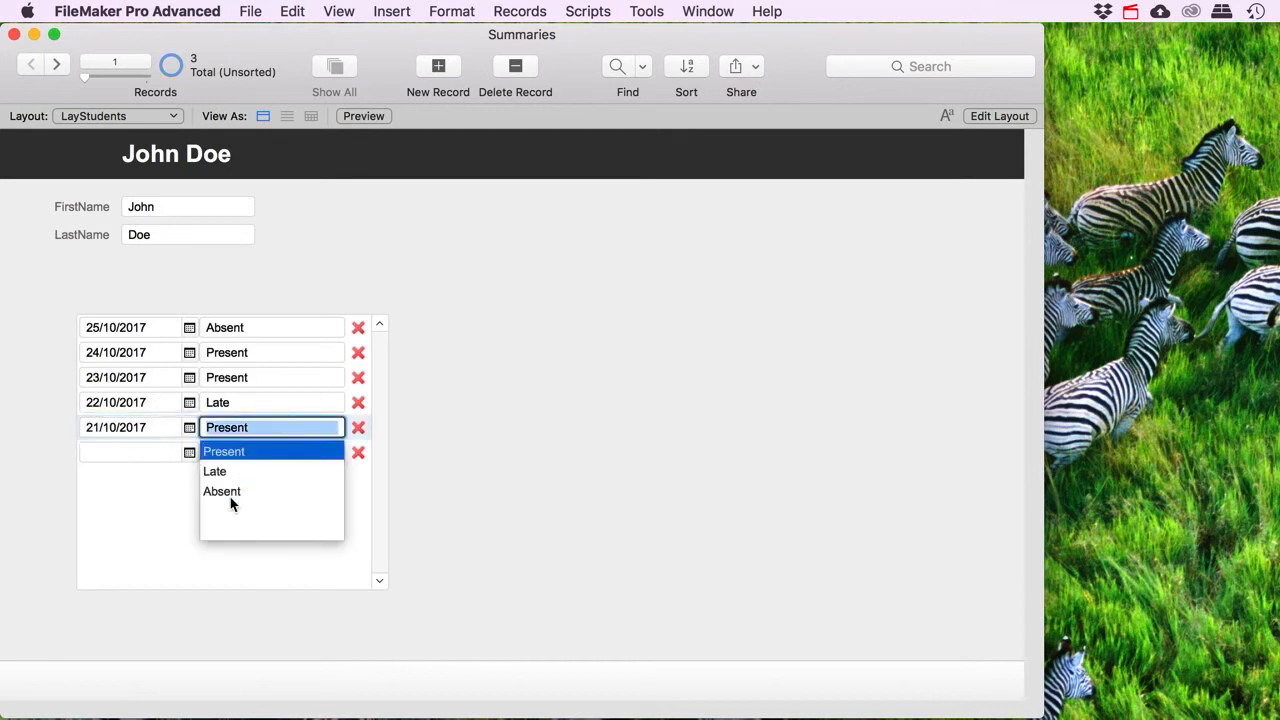
click(392, 477)
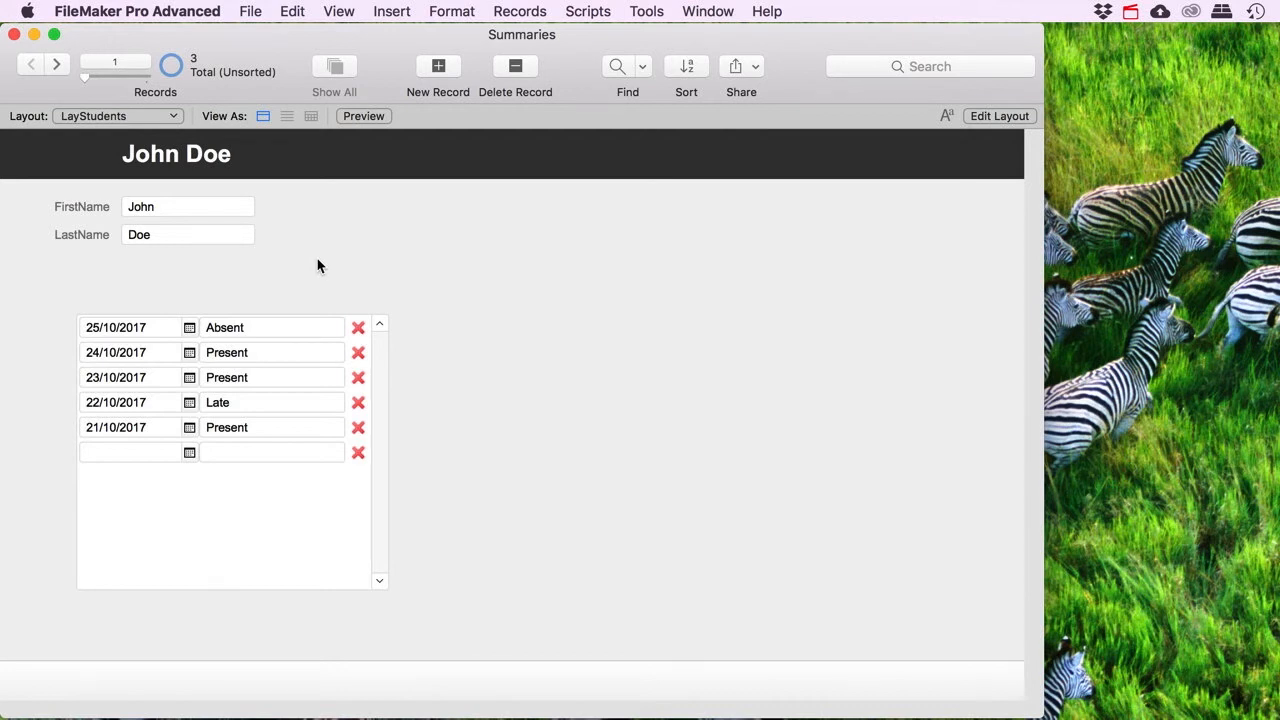
click(266, 427)
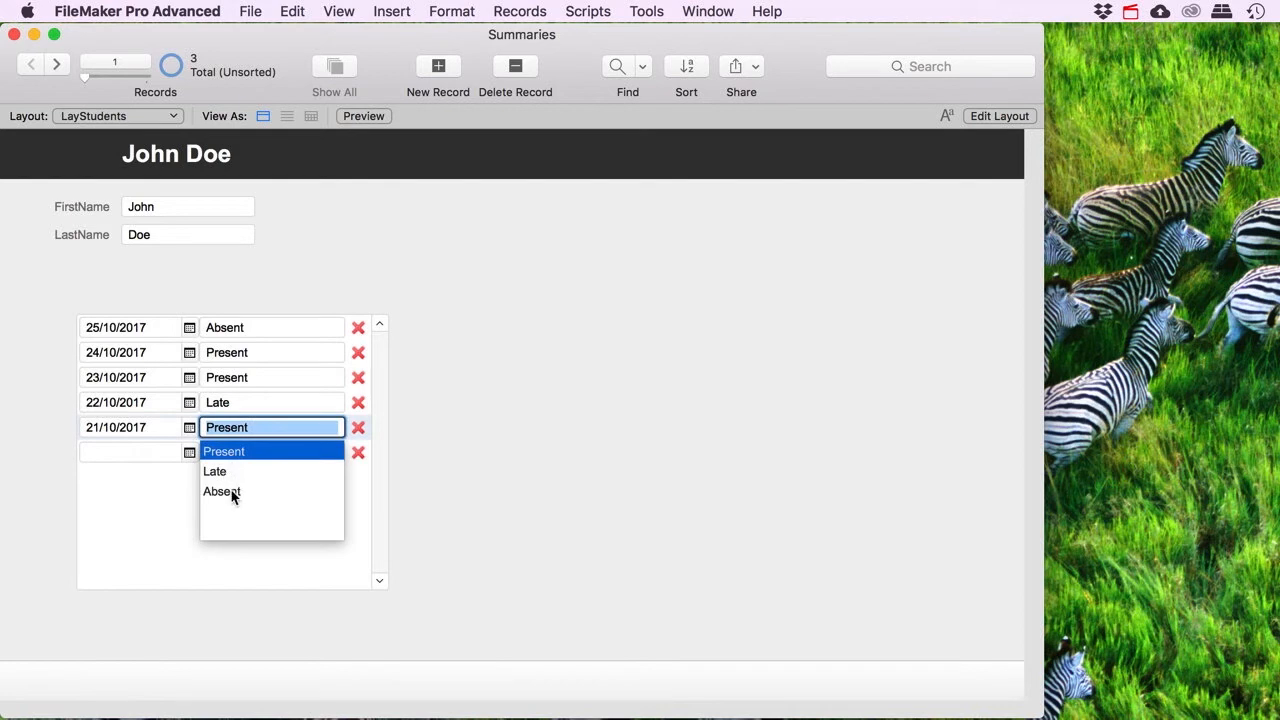
click(451, 477)
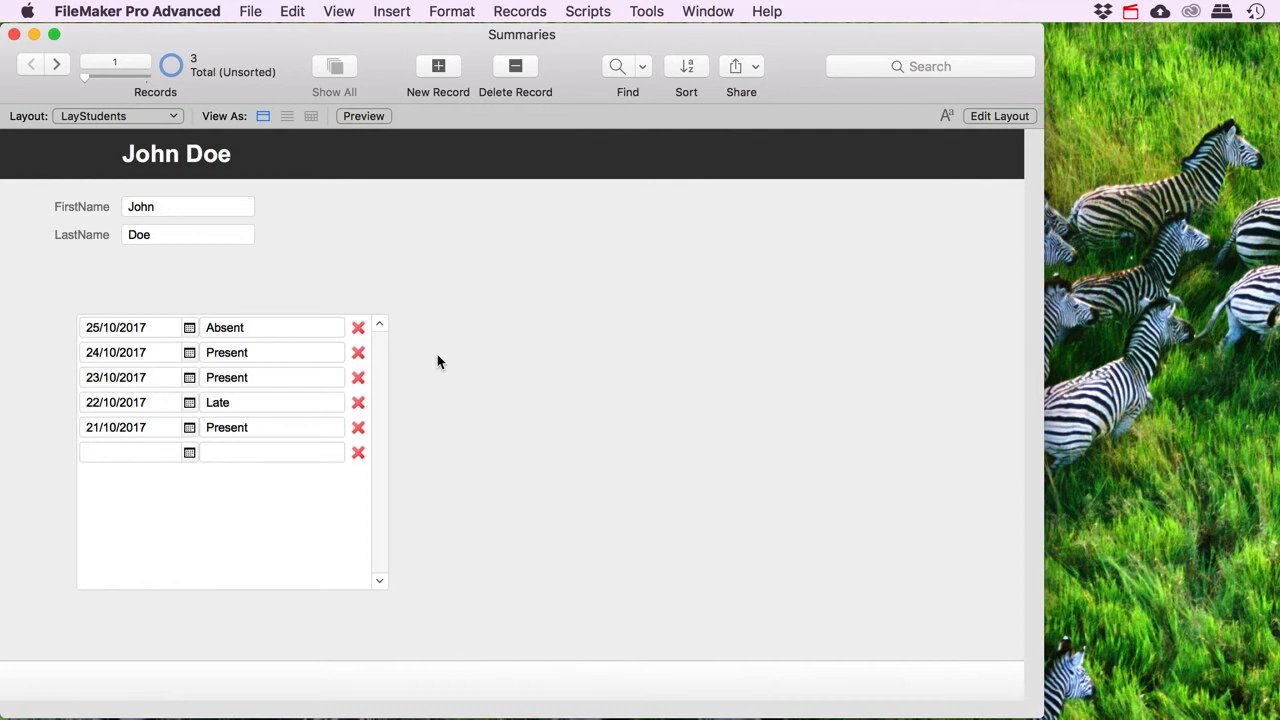
- Open the database definition and show the fields of the Attendance table
click(256, 12)
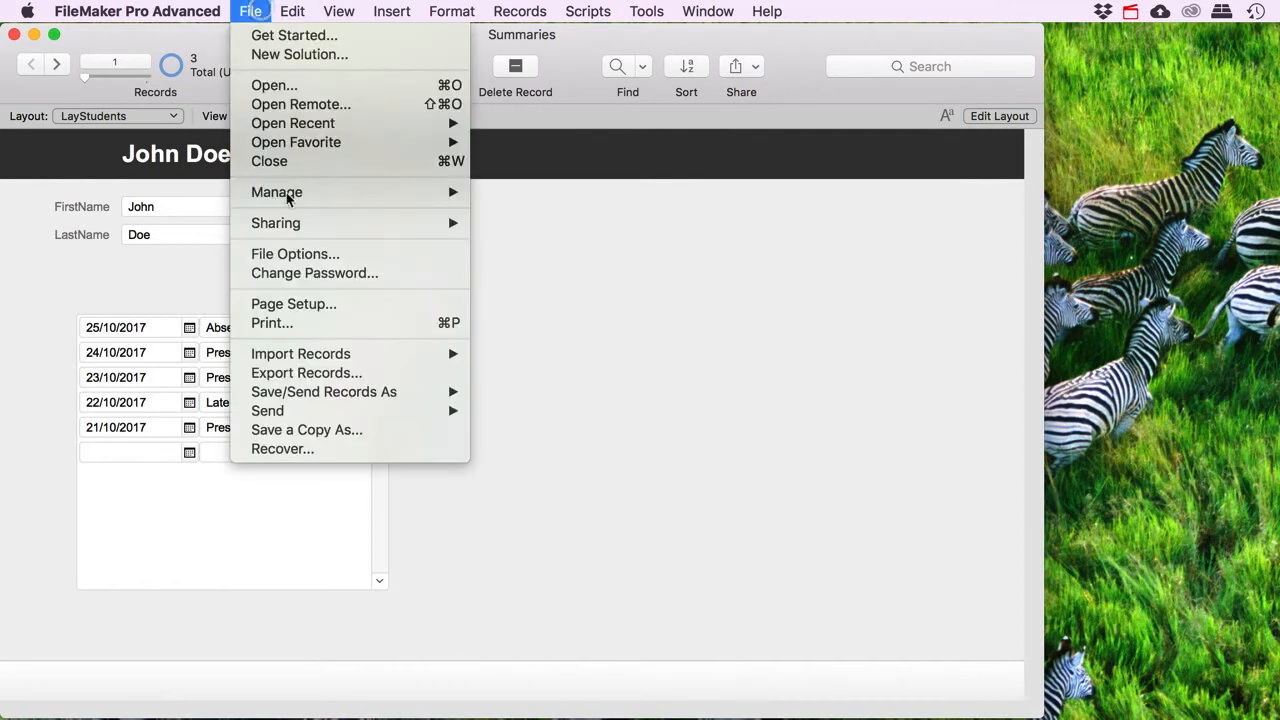
mouse_move(355, 196)
click(494, 198)
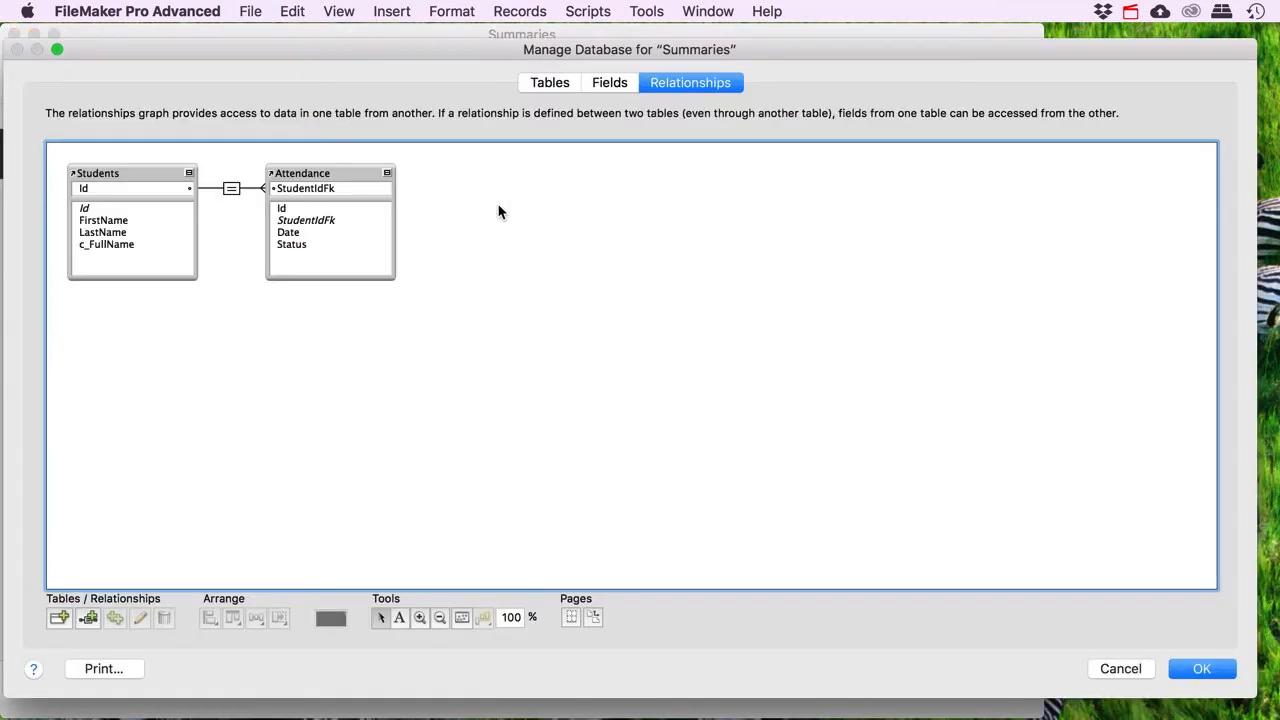
click(558, 86)
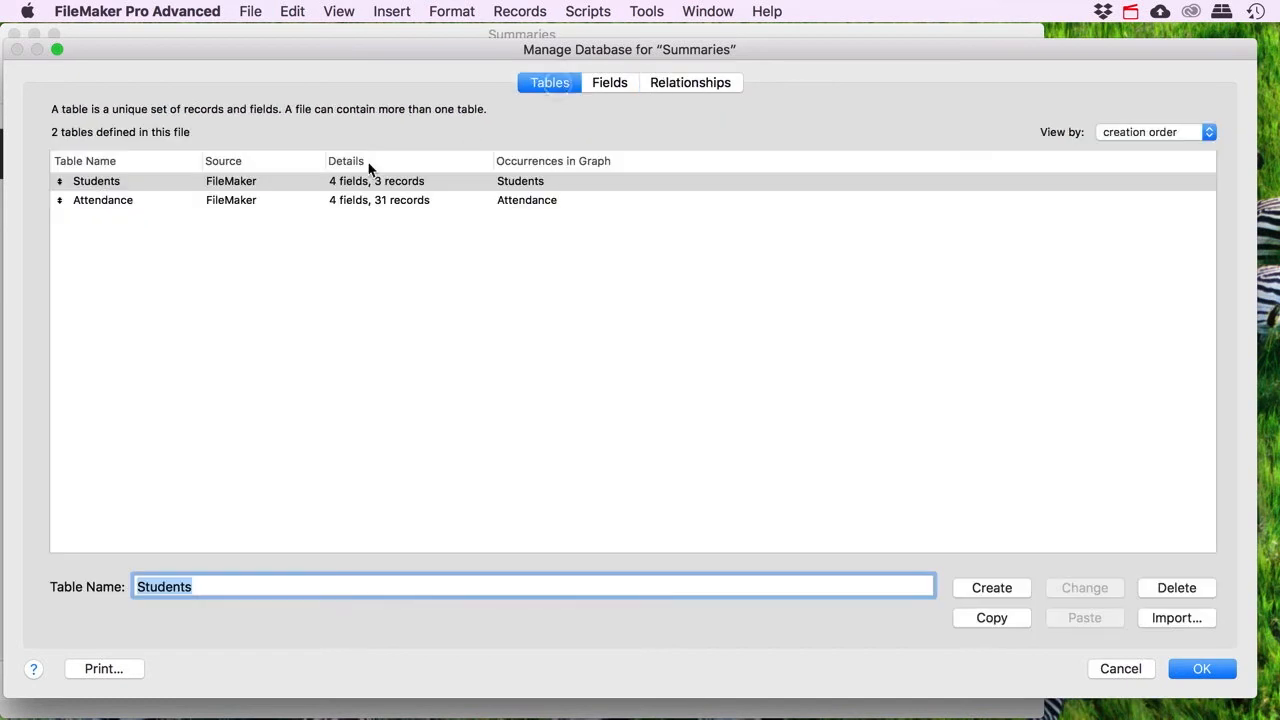
click(110, 186)
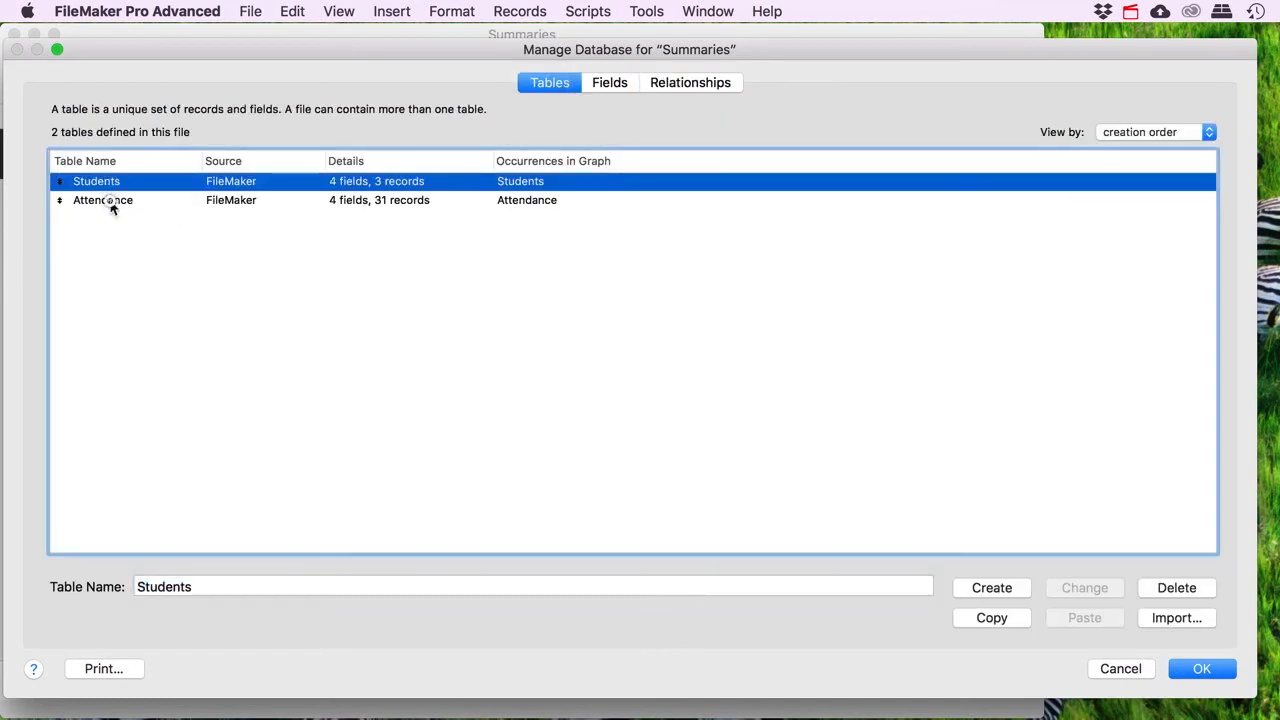
click(108, 201)
click(603, 86)
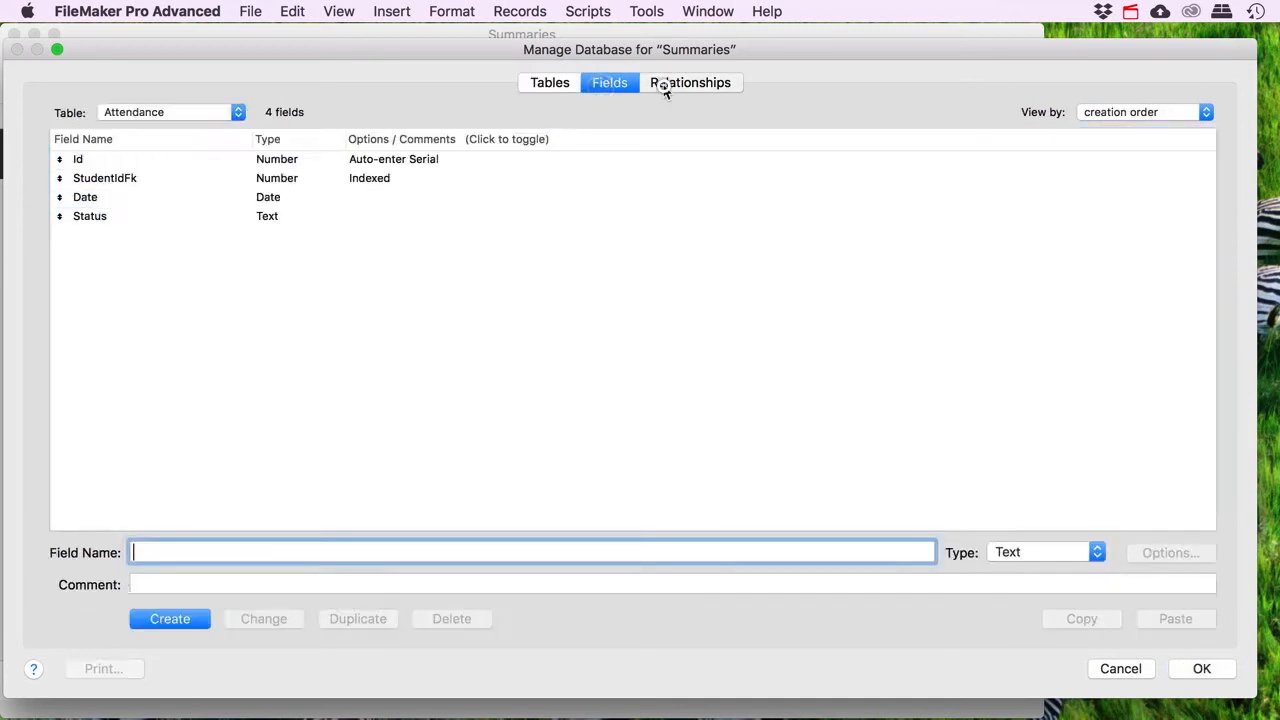
- Examine how the Students and Attendance tables are related and which fields Attendance holds
click(665, 84)
click(118, 172)
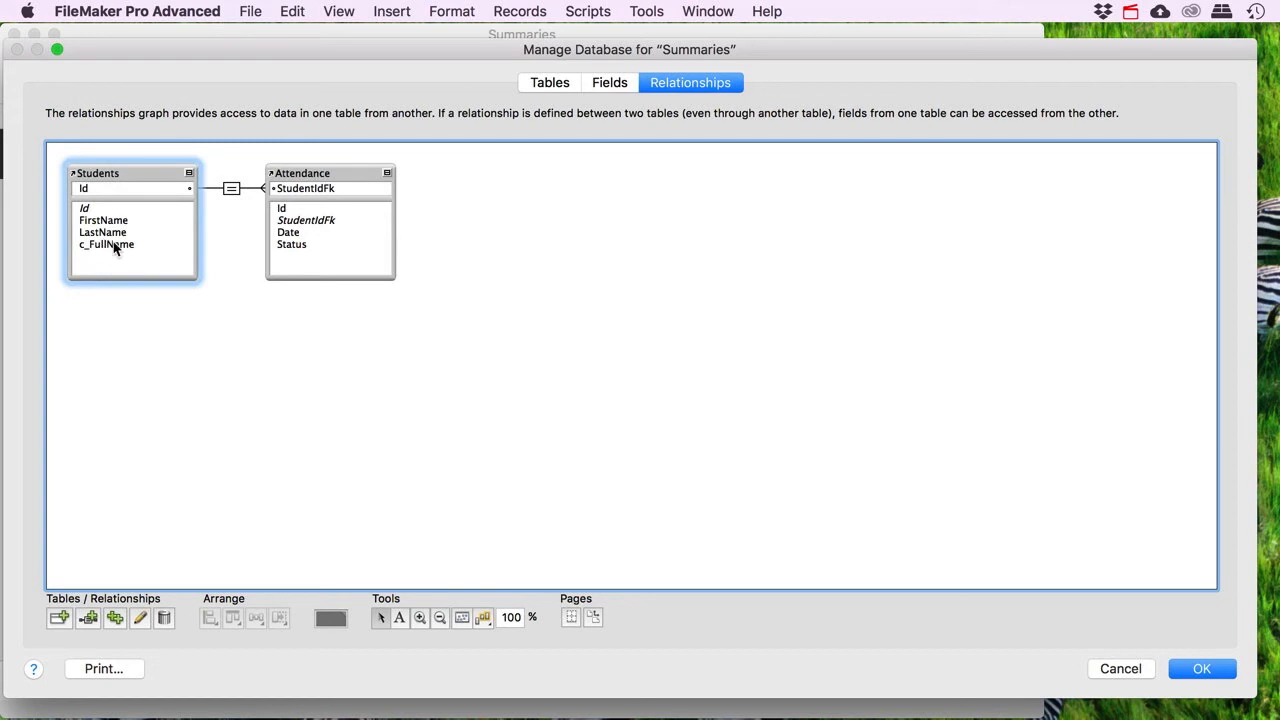
click(318, 173)
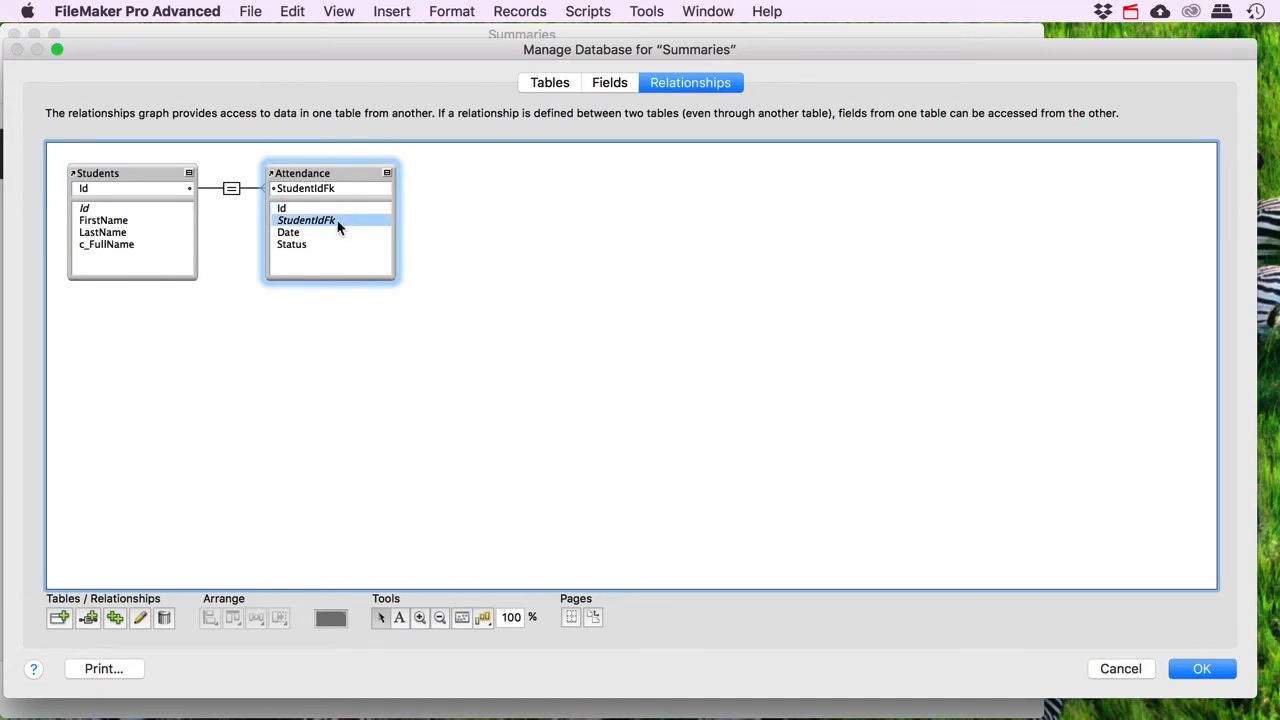
click(291, 236)
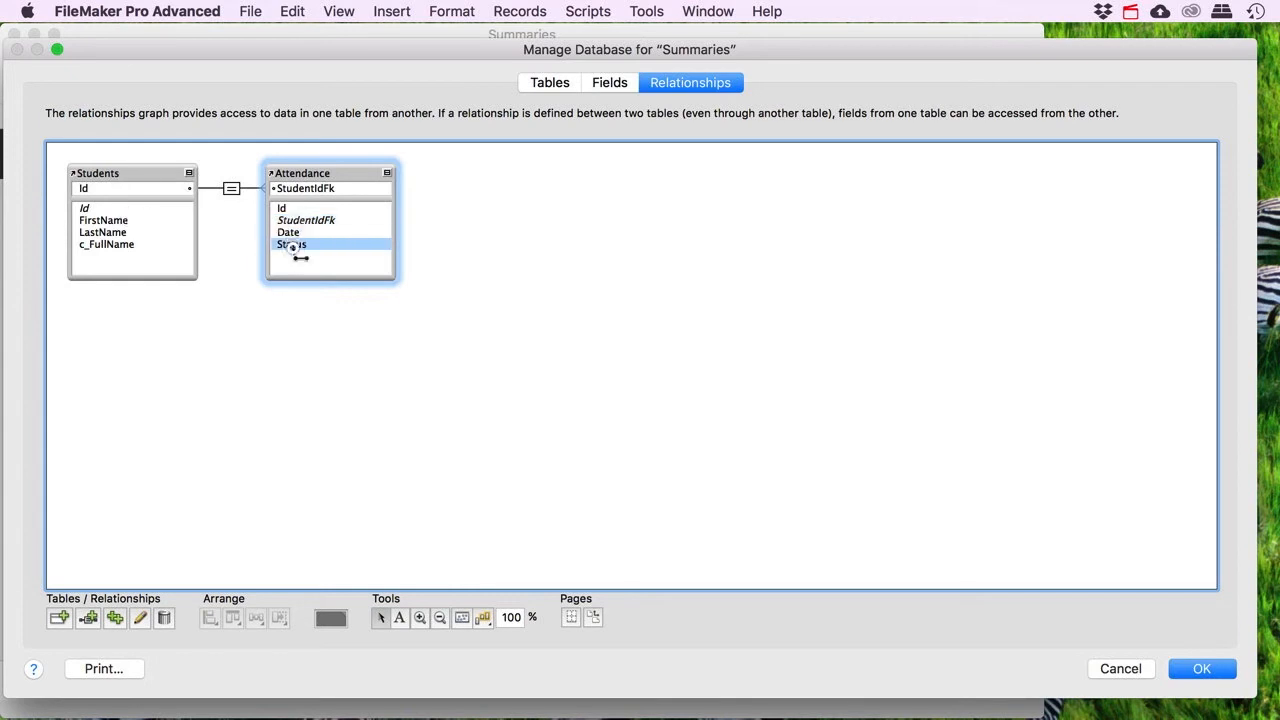
- Create a calculation field named c_Present in the Attendance table
click(612, 84)
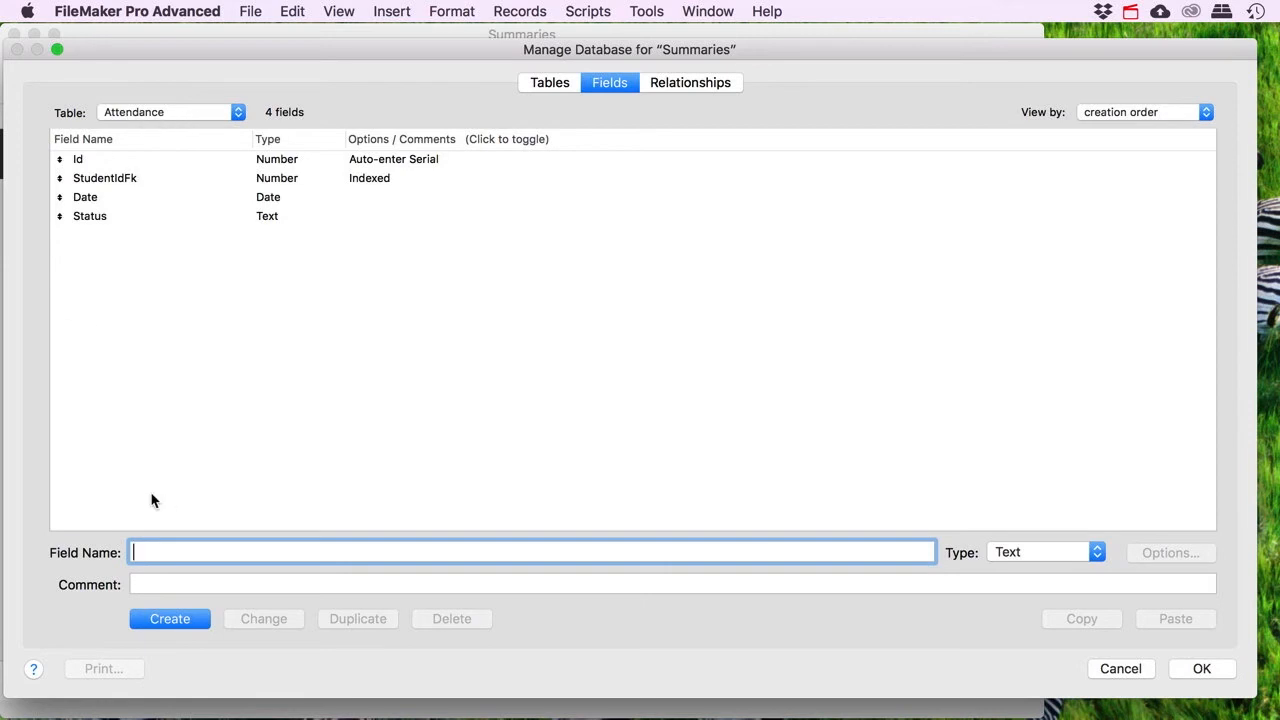
click(96, 220)
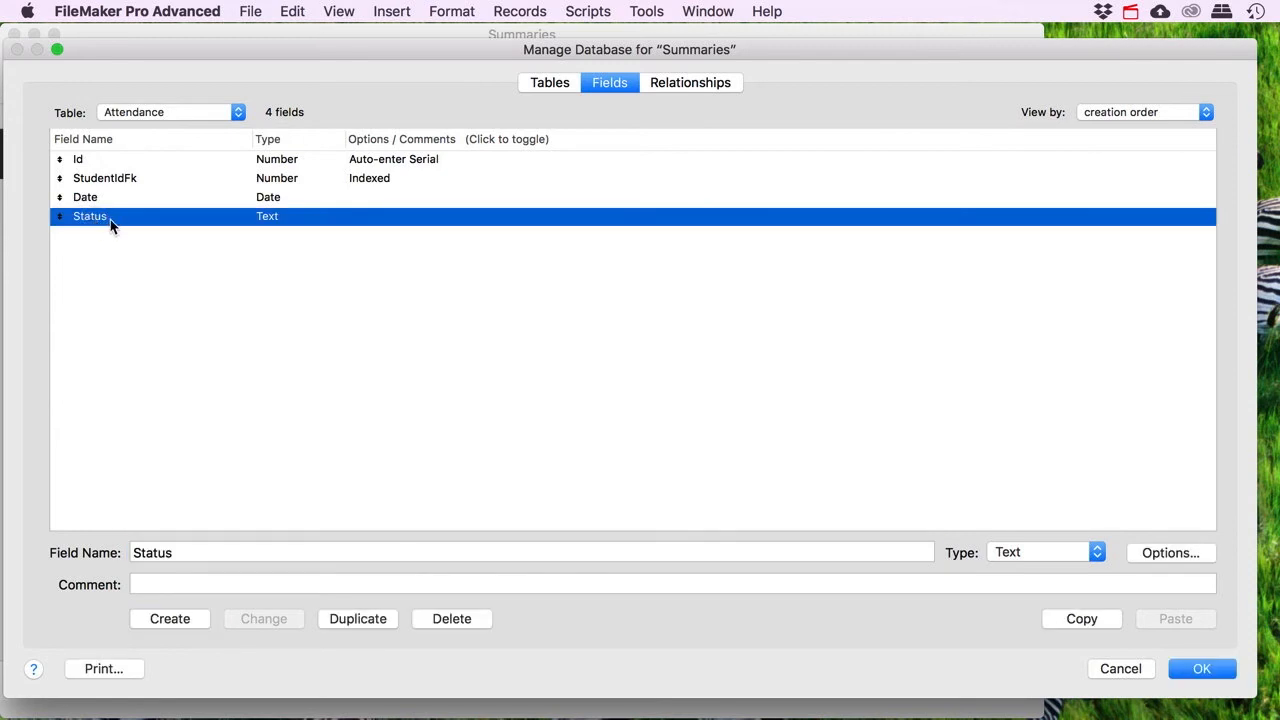
click(200, 557)
drag(200, 557, 106, 551)
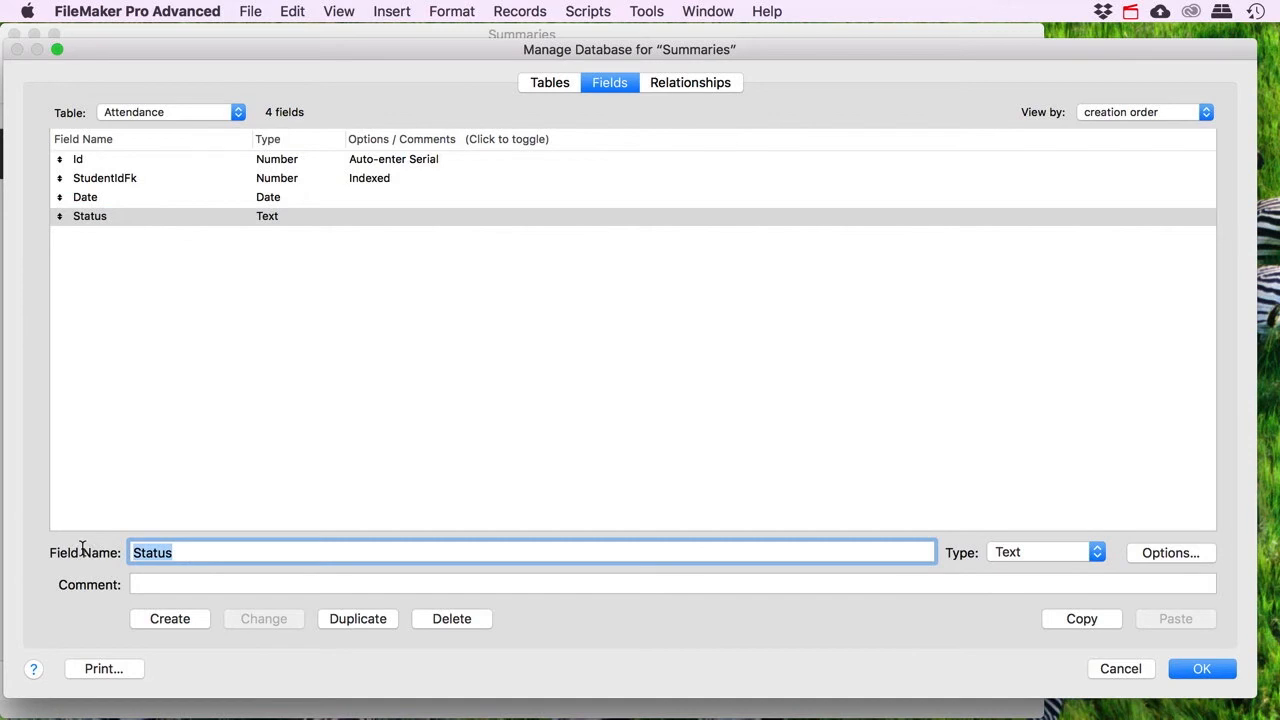
text(c_)
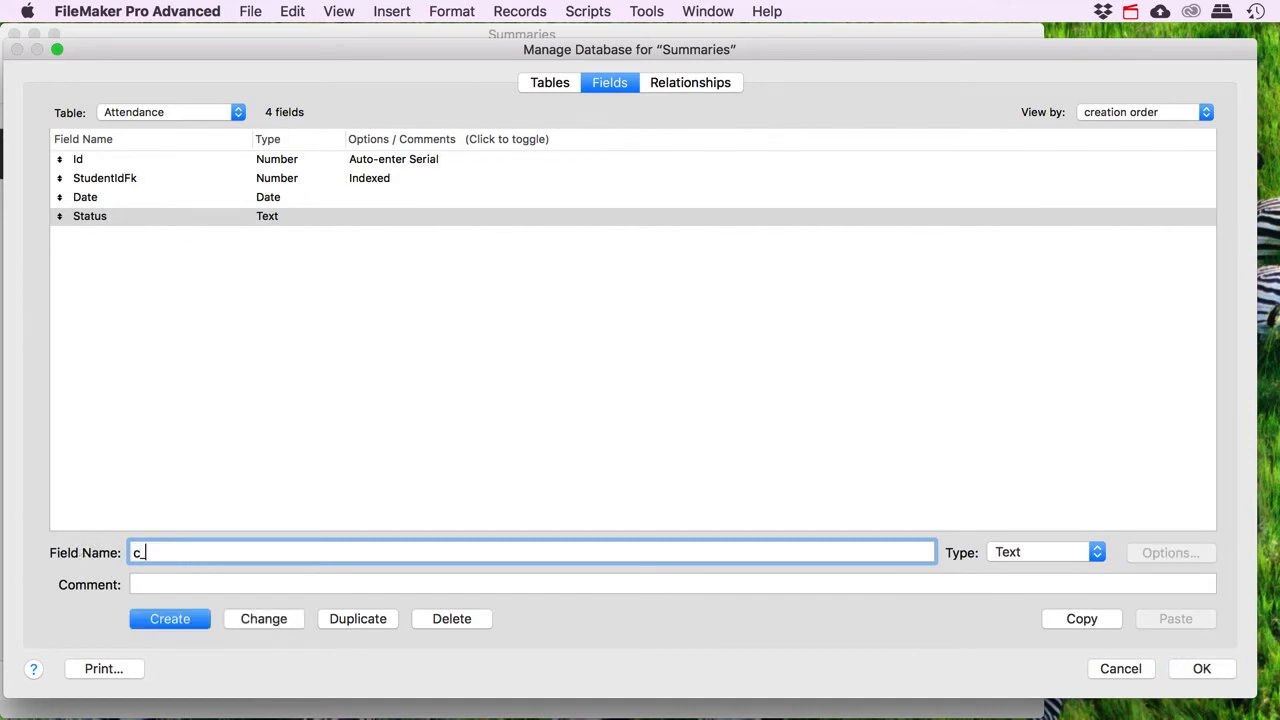
text(Present)
click(1096, 552)
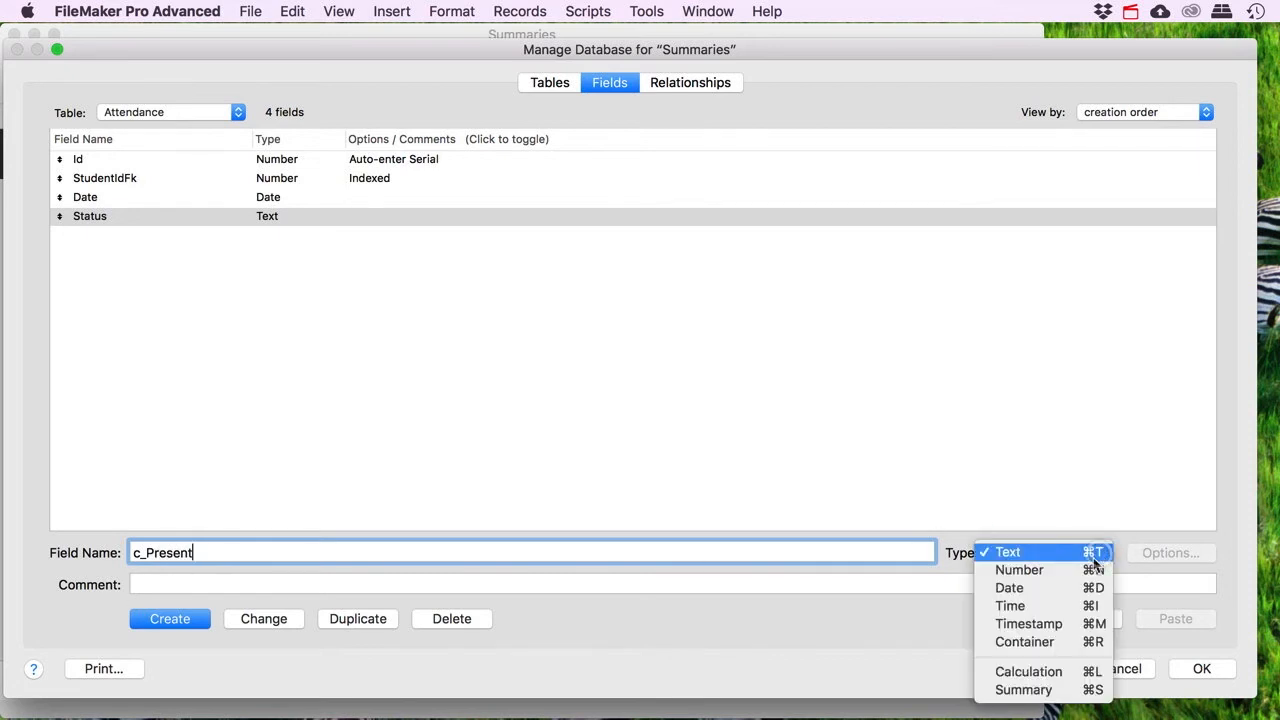
click(1050, 672)
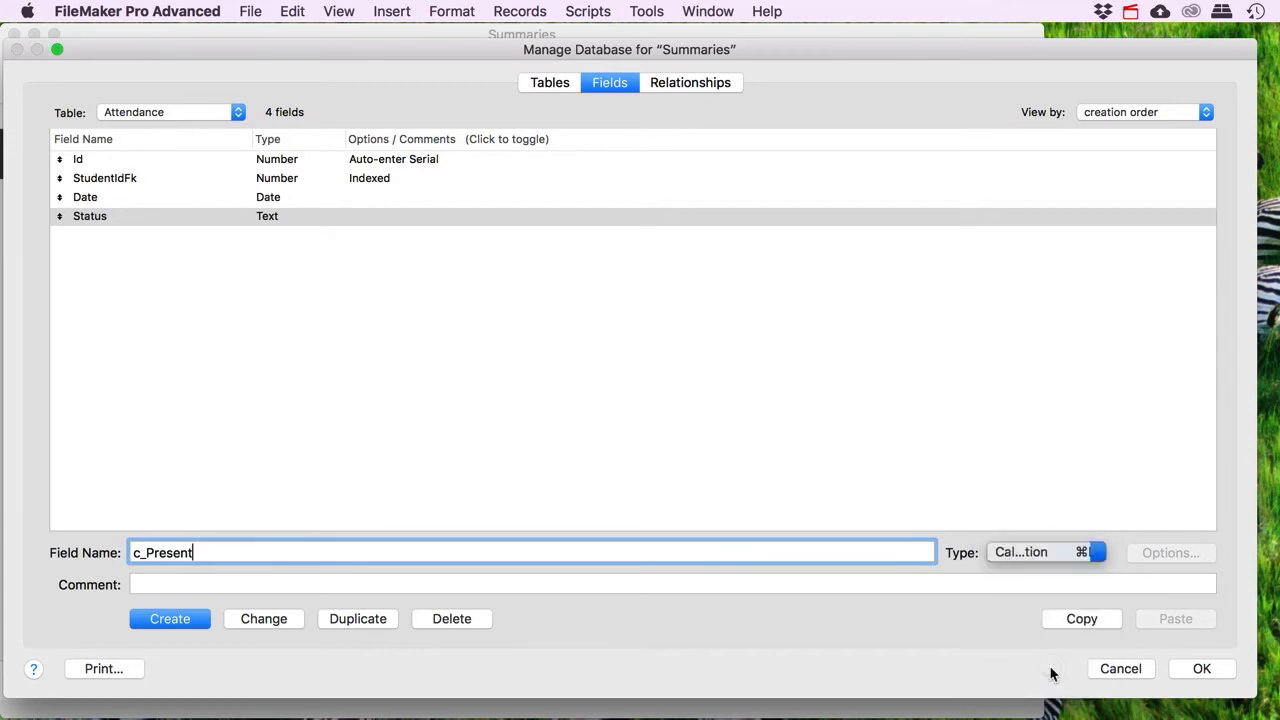
click(189, 618)
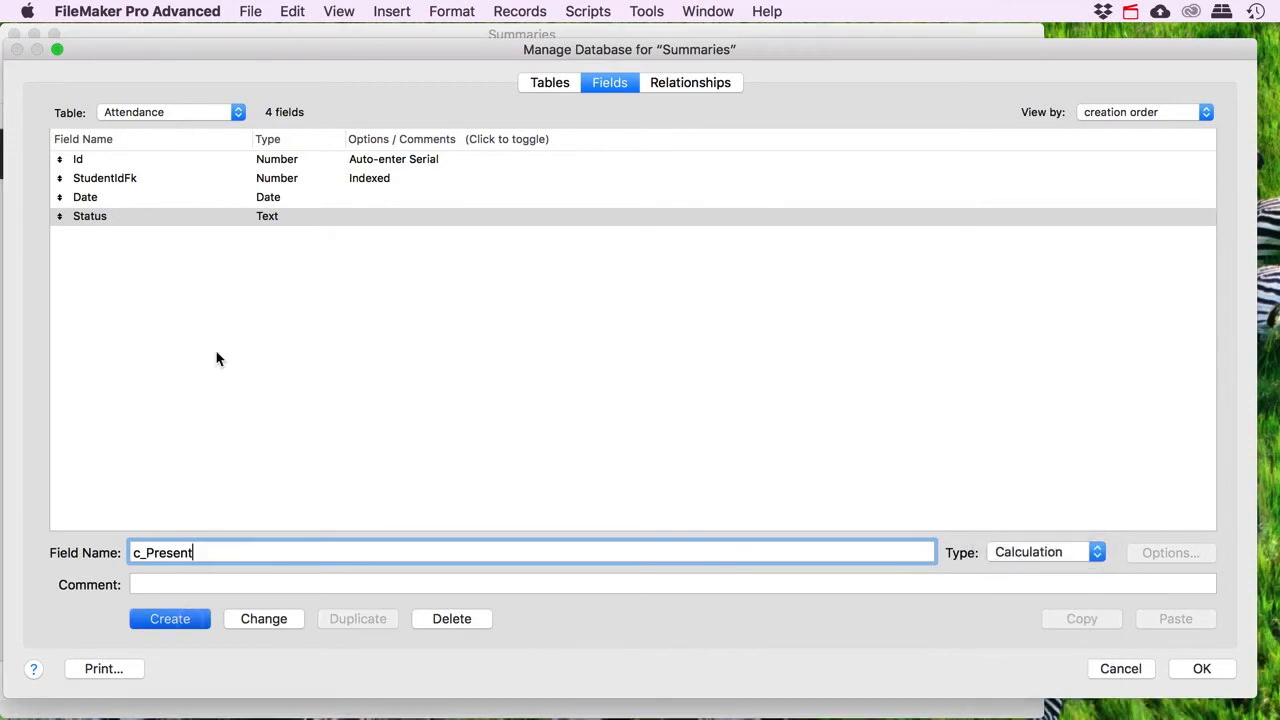
- Insert the If function template into the c_Present calculation
mouse_move(554, 141)
mouse_down()
mouse_move(576, 149)
mouse_move(563, 137)
mouse_up()
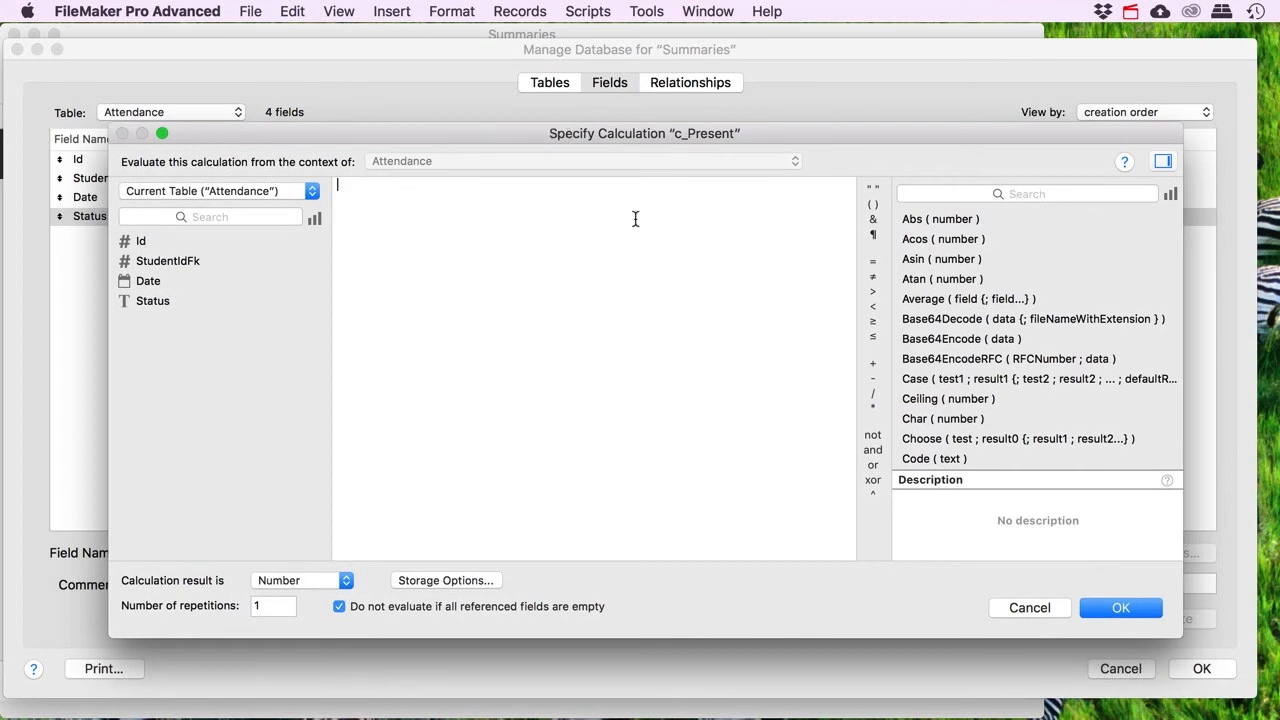
text(if)
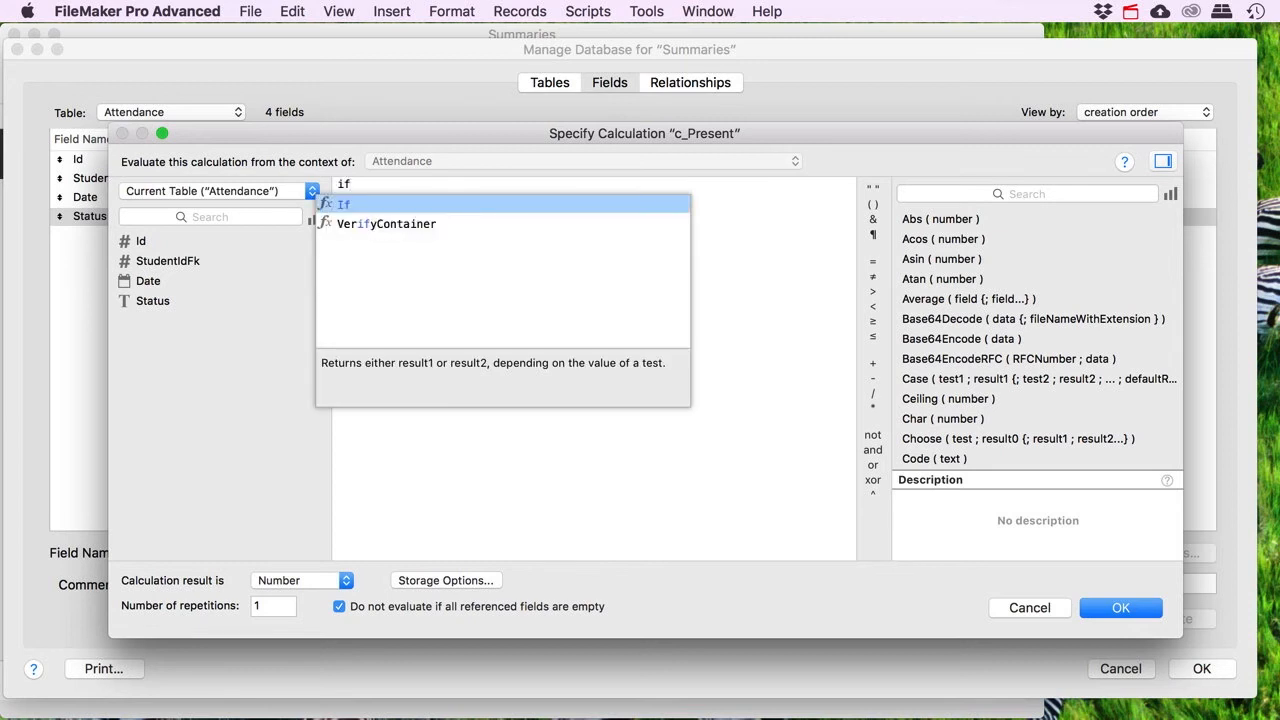
key(Return)
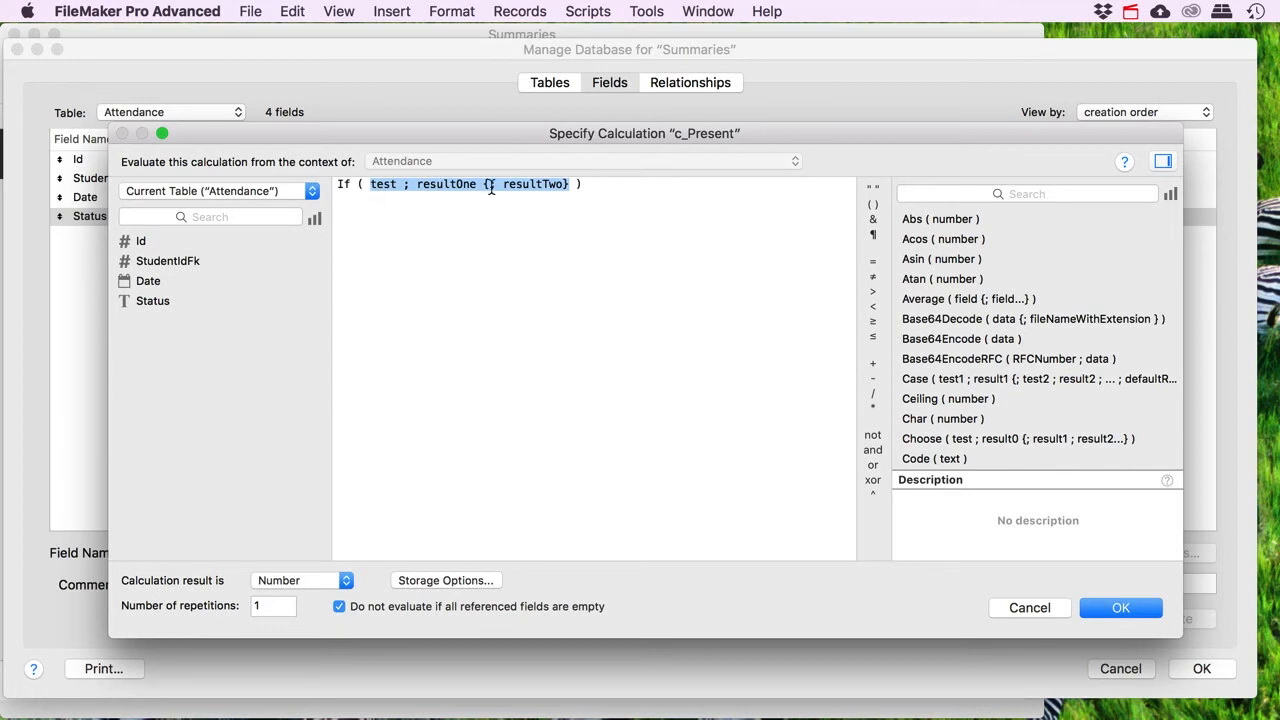
- Insert a second If function by searching the function list for "if", and delete the duplicate line
click(1033, 194)
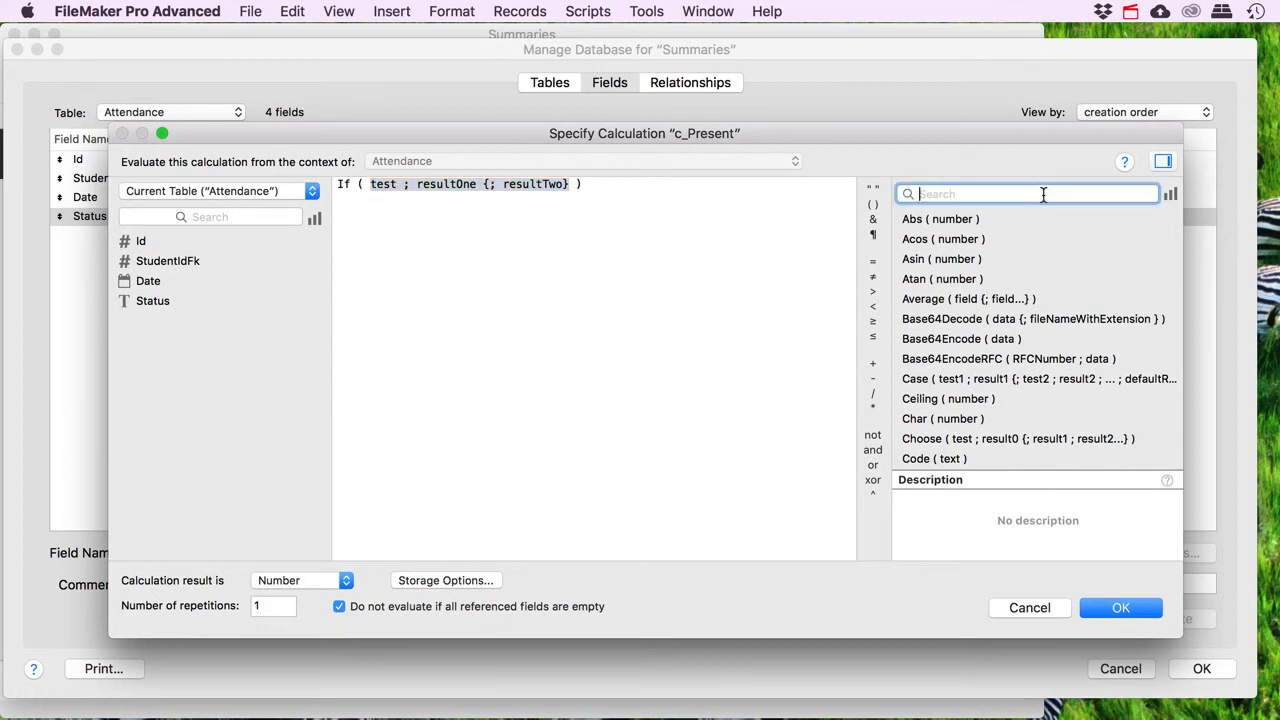
text(if)
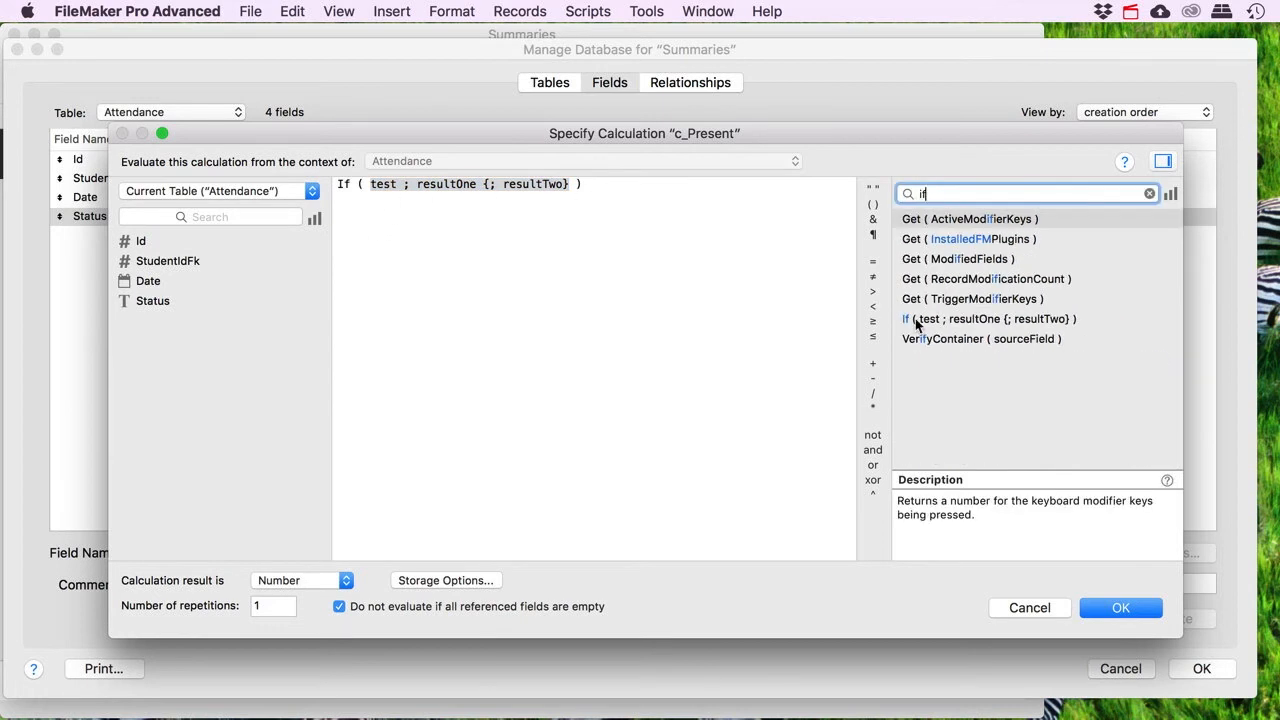
click(968, 319)
click(657, 213)
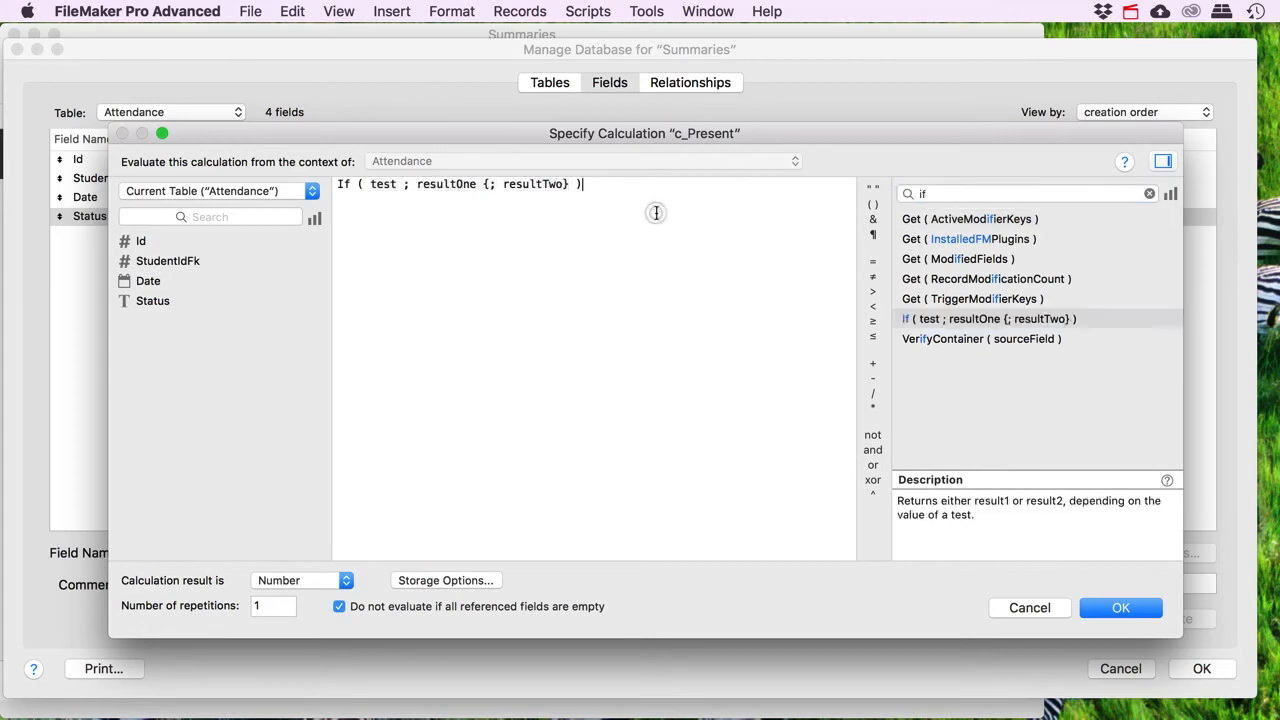
double_click(967, 318)
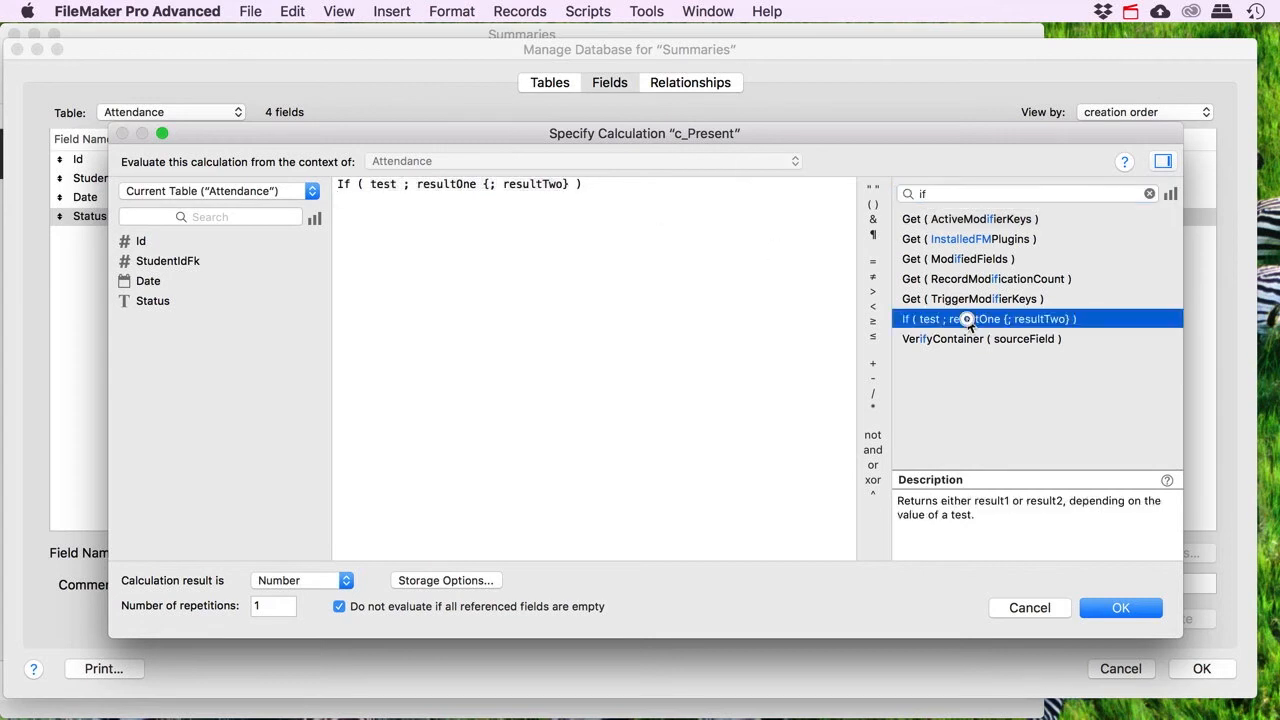
drag(594, 198, 245, 200)
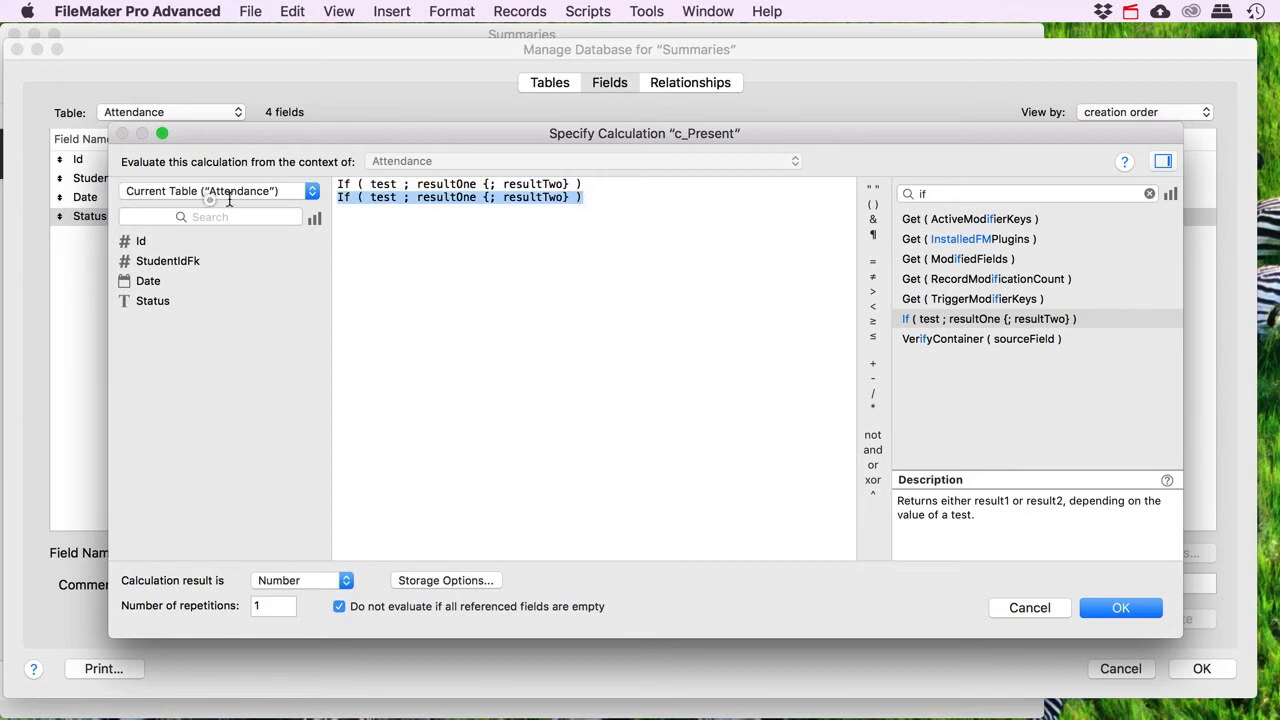
key(BackSpace)
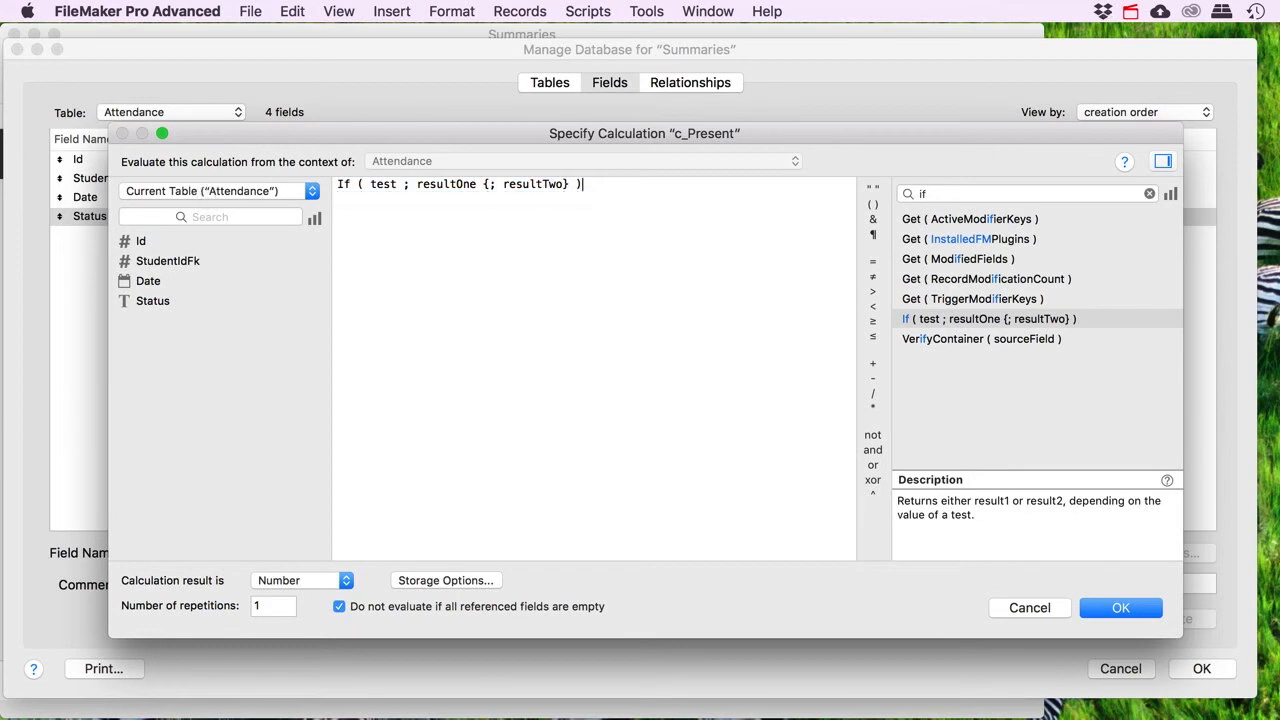
- Replace the If function's test with the condition Status = "Present"
double_click(383, 185)
double_click(145, 305)
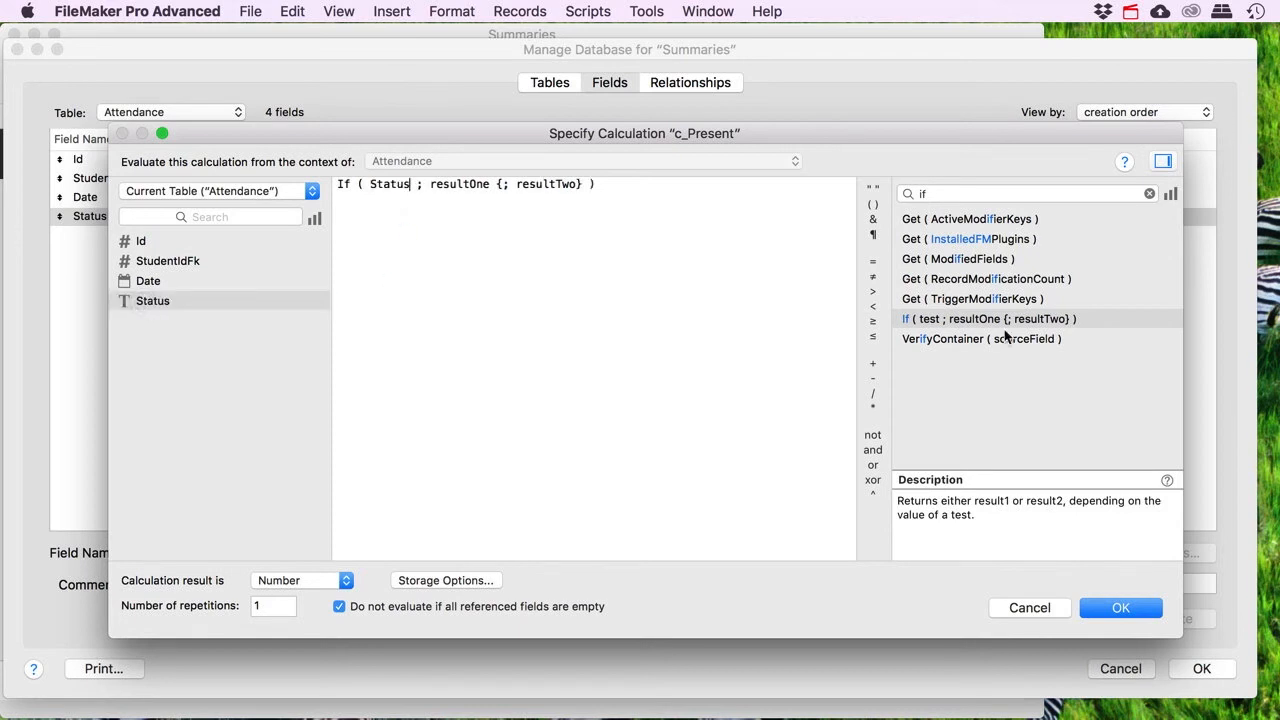
click(871, 261)
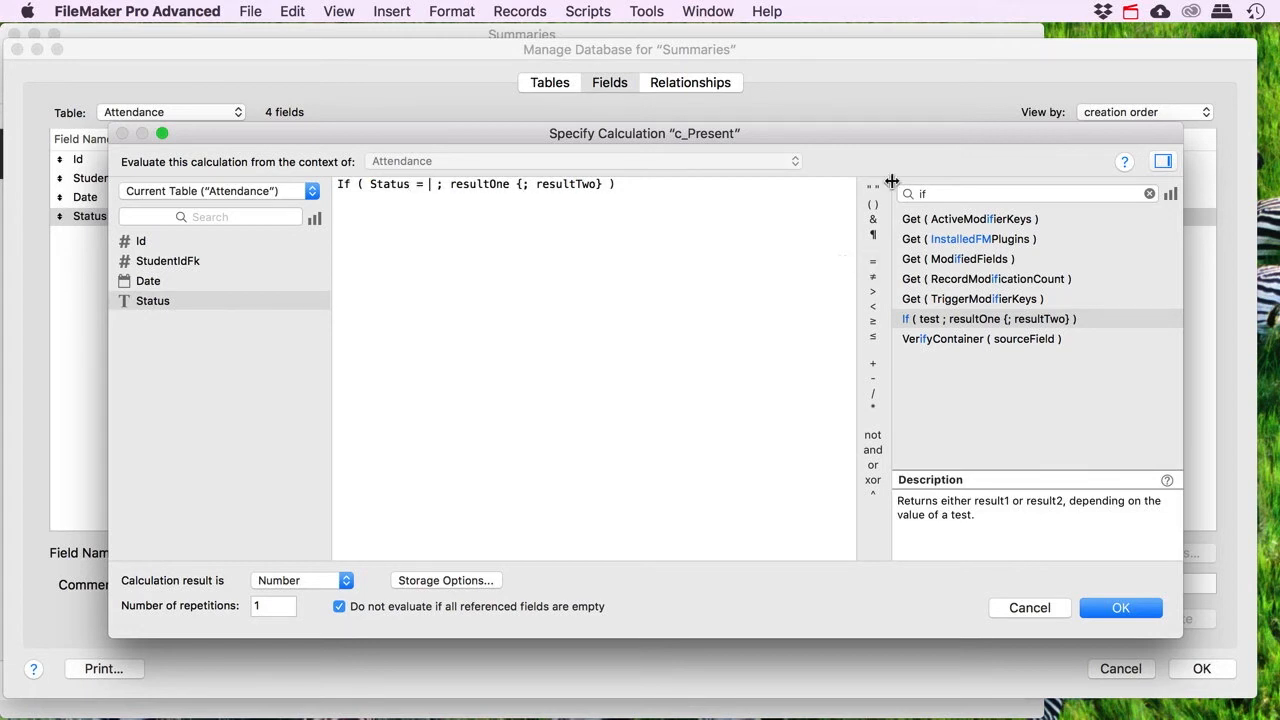
click(871, 189)
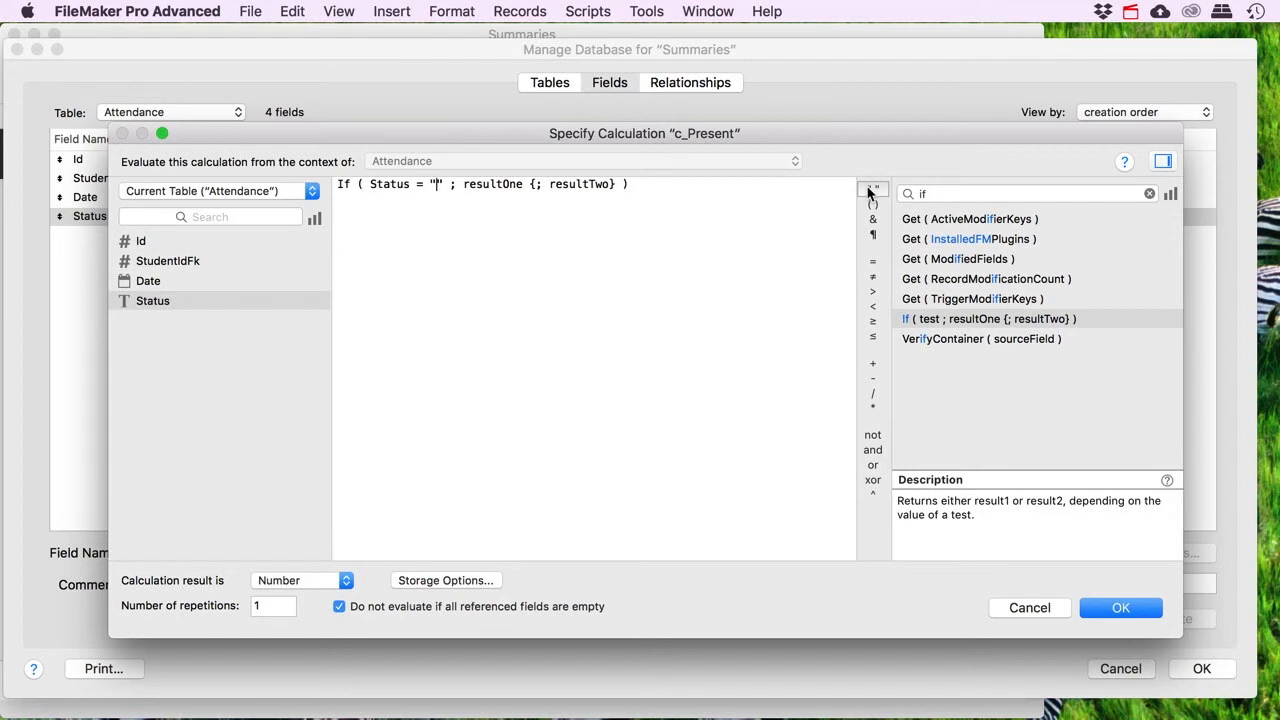
text(Present)
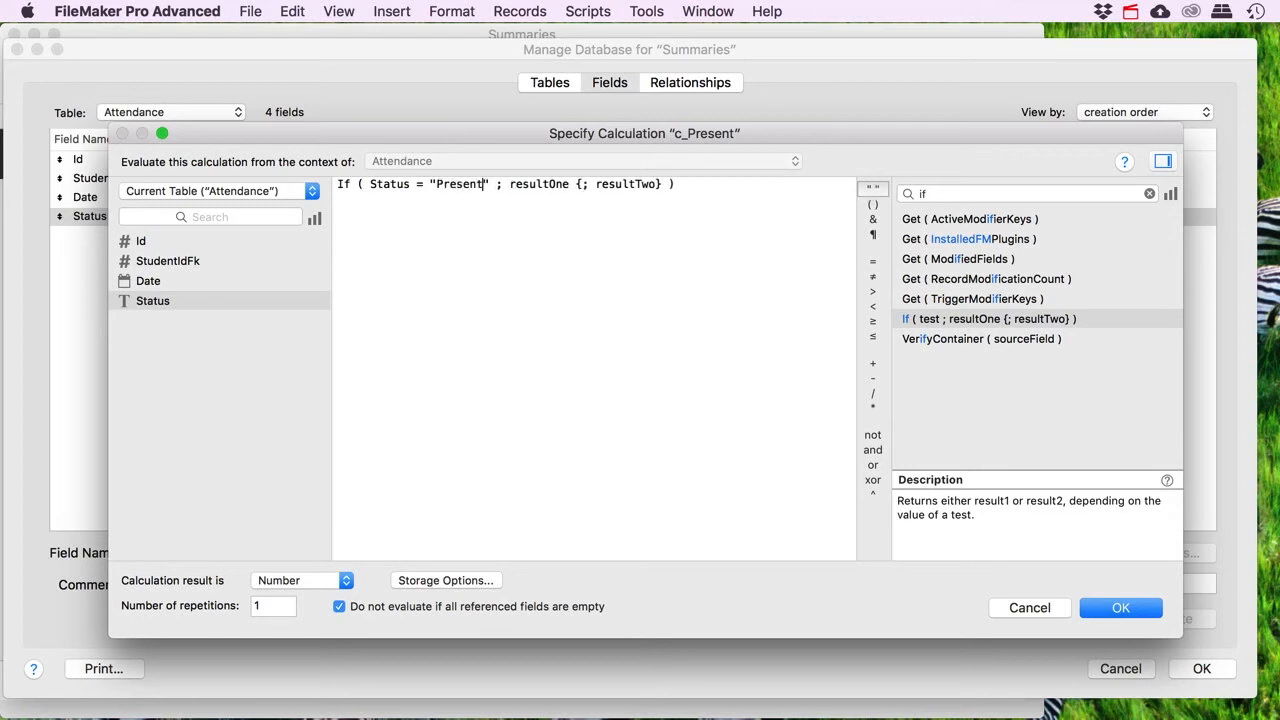
- Complete the formula as If ( Status = "Present" ; 1 ; "" ), without the optional braces, and accept the calculation
double_click(533, 184)
text(1)
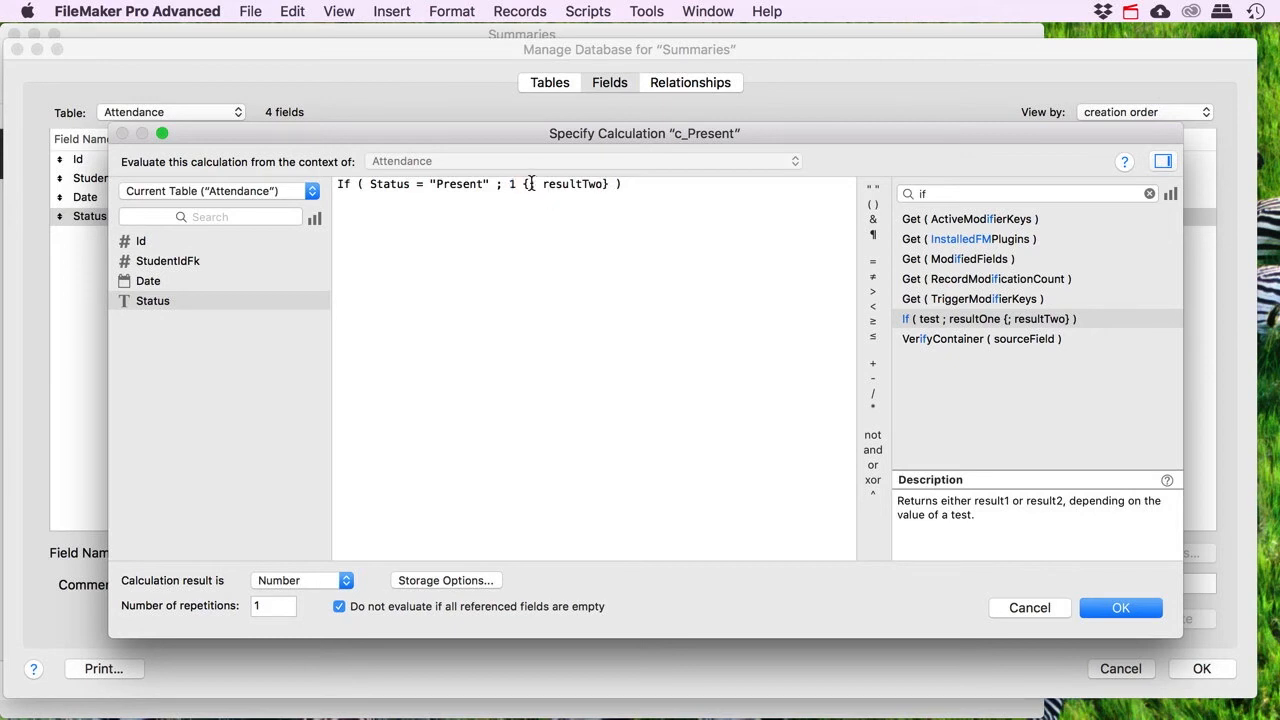
double_click(562, 184)
text(")
click(1137, 607)
click(536, 312)
click(528, 184)
key(BackSpace)
click(566, 186)
key(BackSpace)
click(1120, 608)
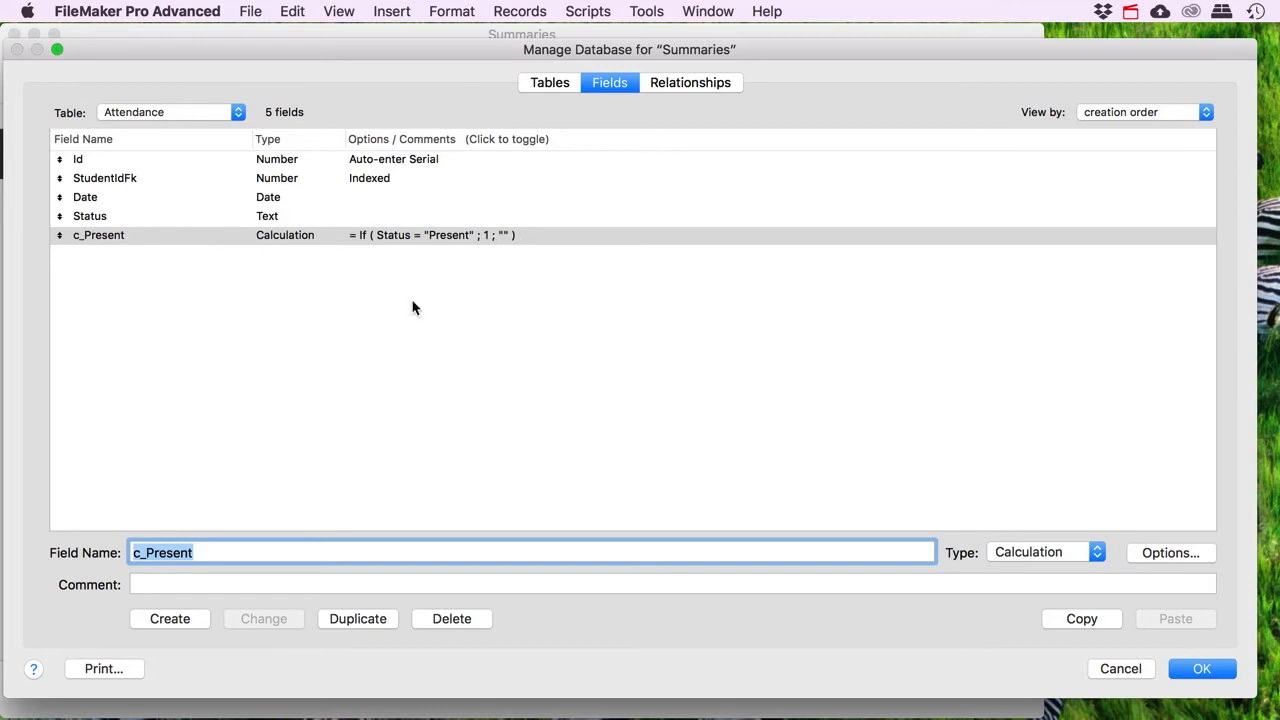
- Save the database changes and narrow the Status field in the attendance portal of the LayStudents layout
click(1200, 669)
click(1020, 117)
click(320, 354)
drag(364, 353, 302, 351)
- Widen the Attendance portal to roughly twice its width and move the delete icon beside the Status field
click(364, 386)
drag(407, 352, 700, 352)
drag(385, 356, 325, 356)
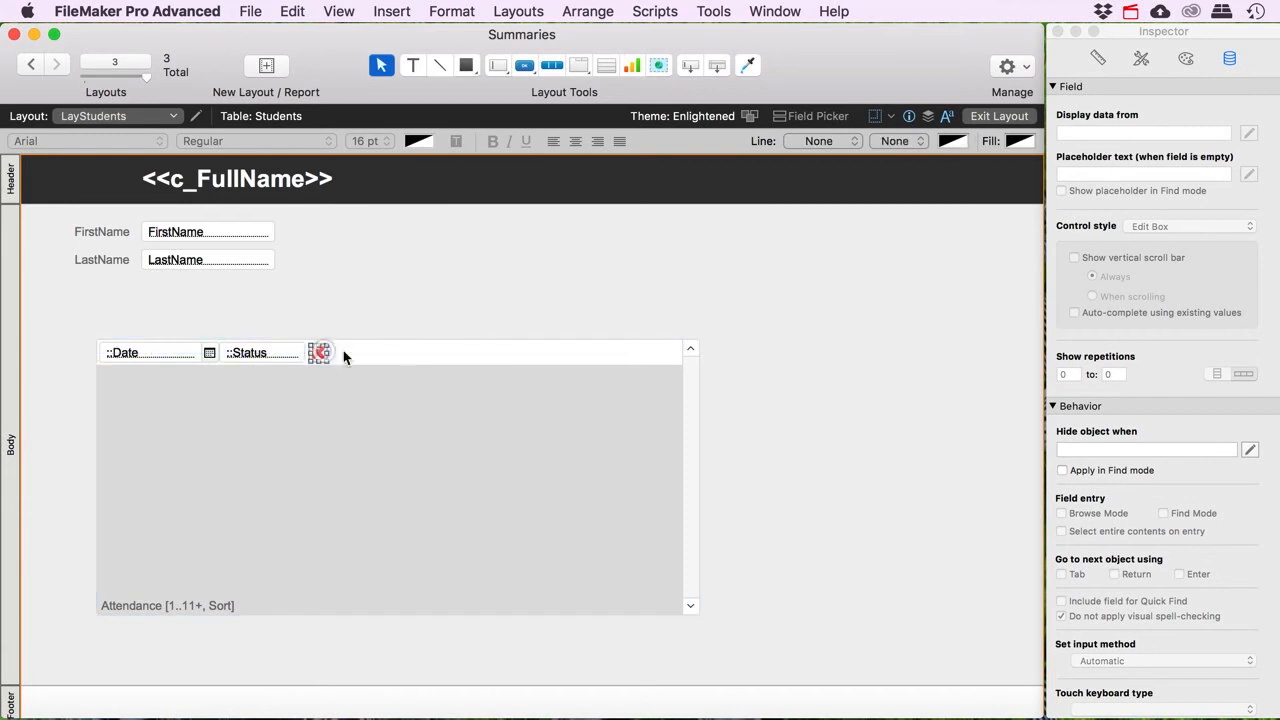
- Add the c_Present field from the Attendance table to the portal row, beside the delete icon, without a label
drag(690, 65, 340, 351)
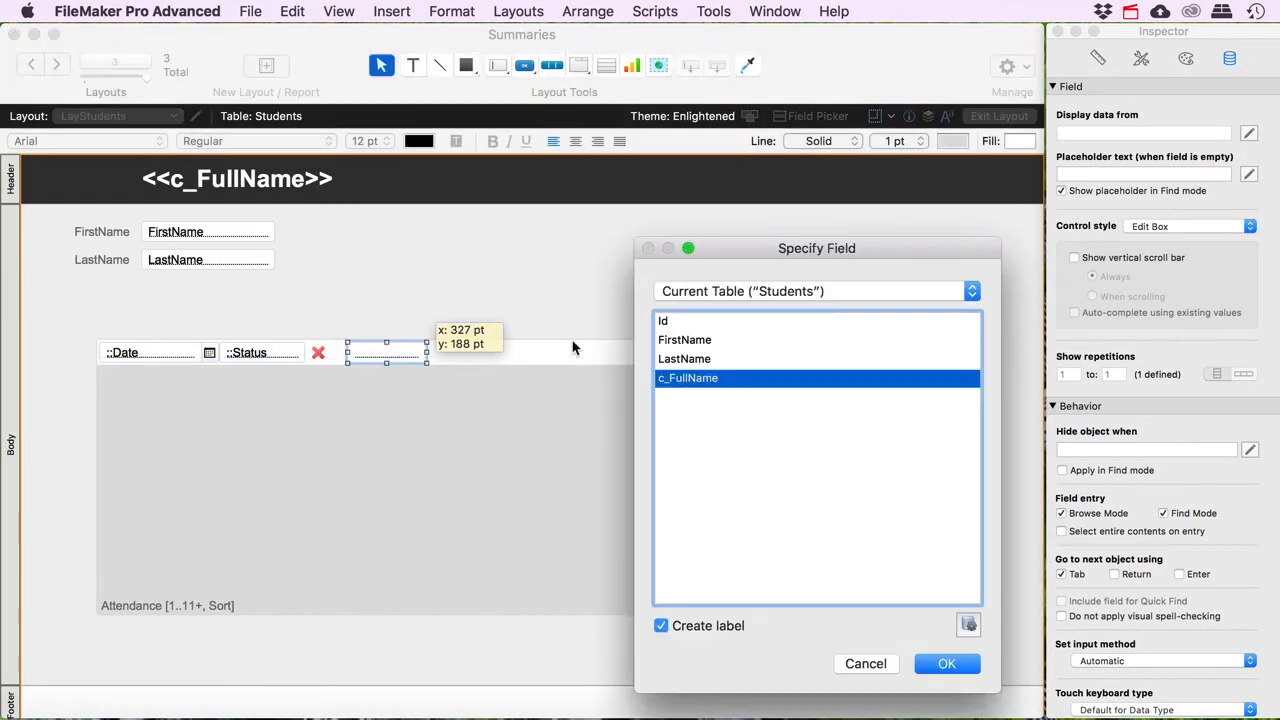
click(715, 291)
click(709, 337)
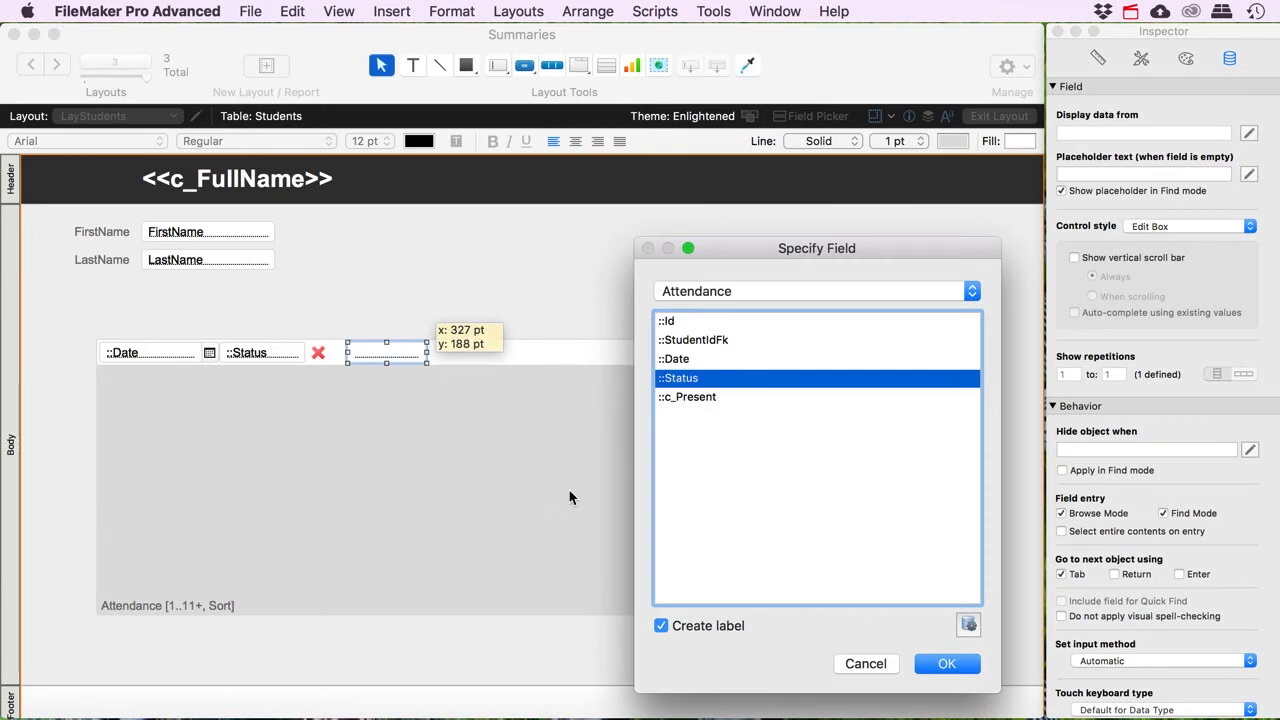
click(677, 397)
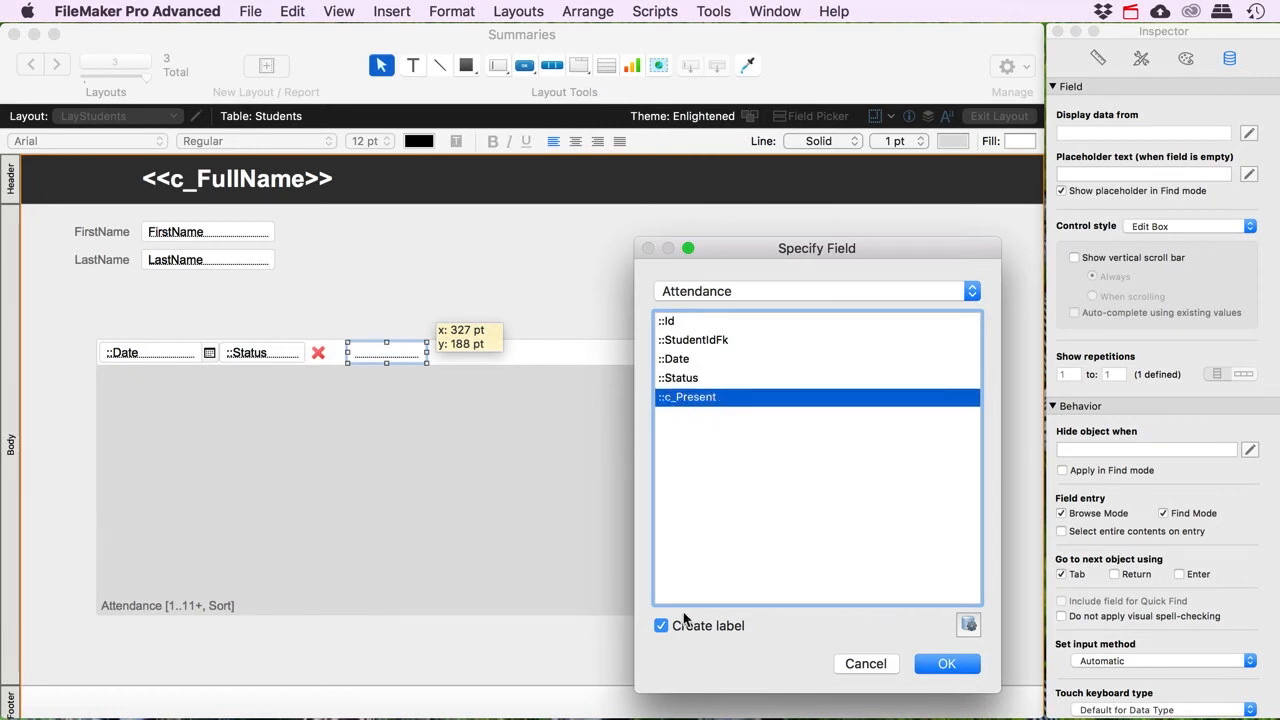
click(661, 627)
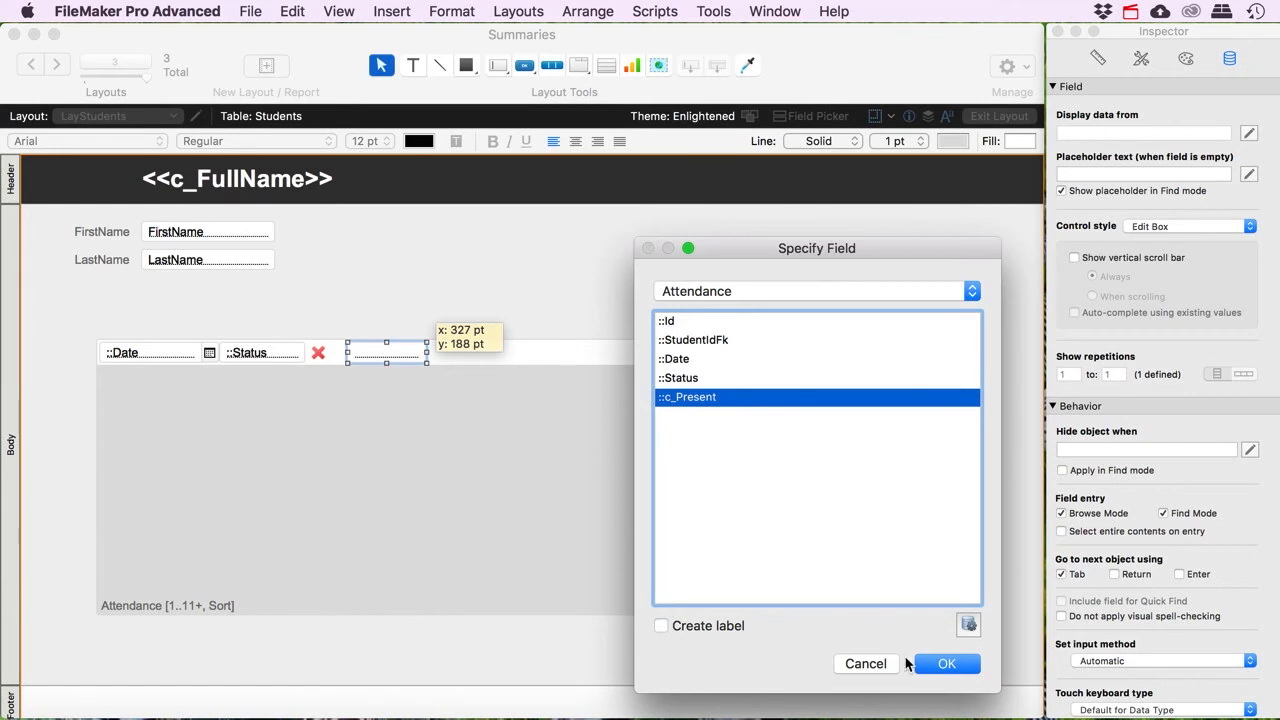
click(946, 665)
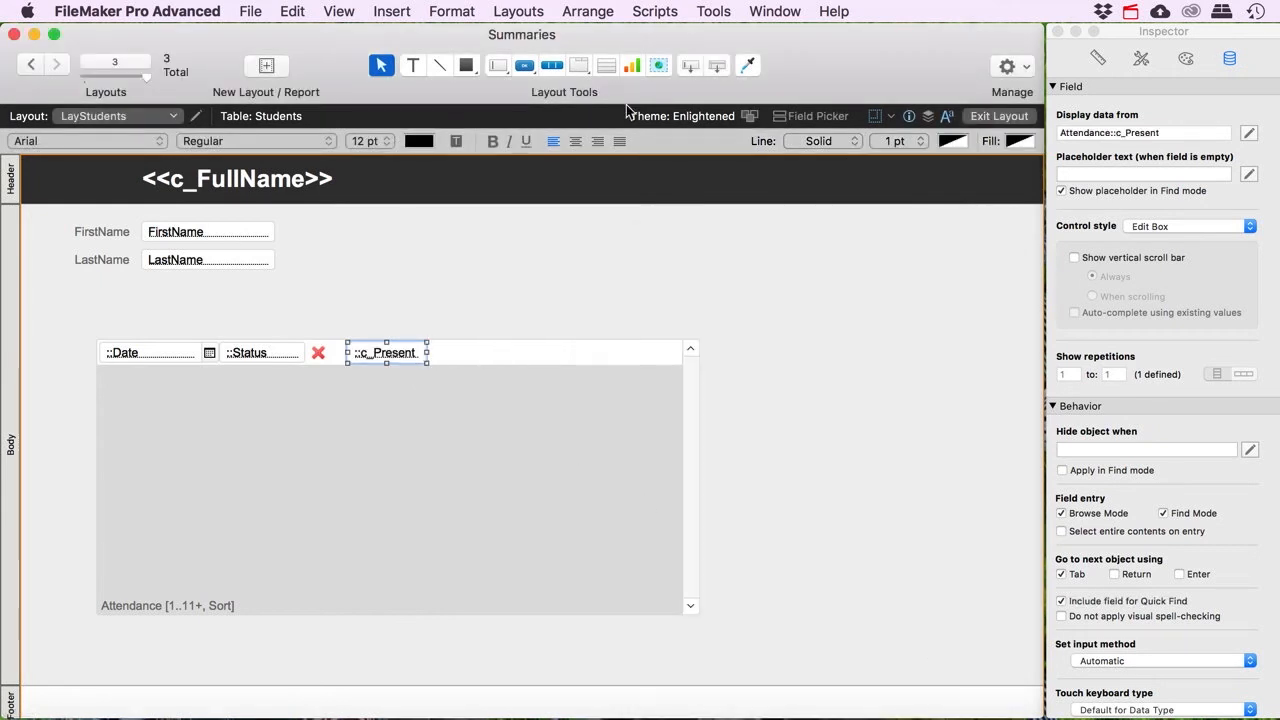
- Add the text labels Date and Status above the matching portal columns
click(413, 65)
click(119, 318)
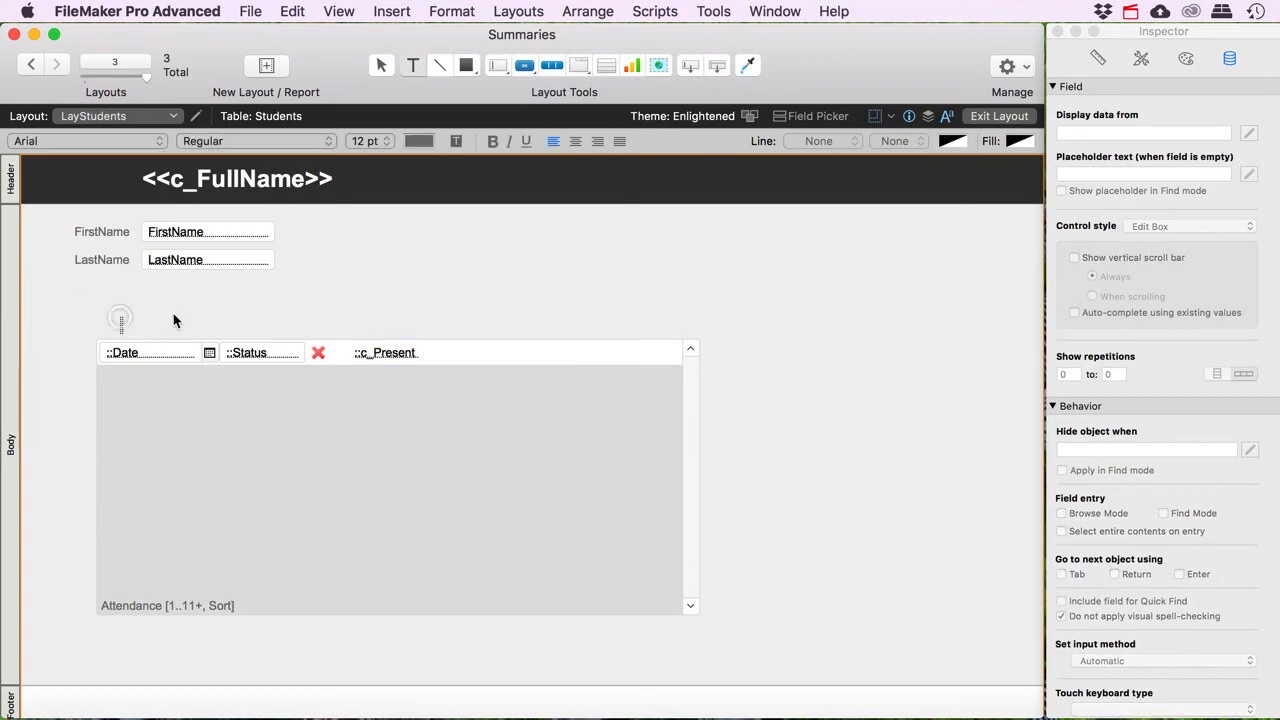
text(Date)
key(Escape)
drag(136, 326, 239, 331)
double_click(238, 330)
text(Status)
key(Escape)
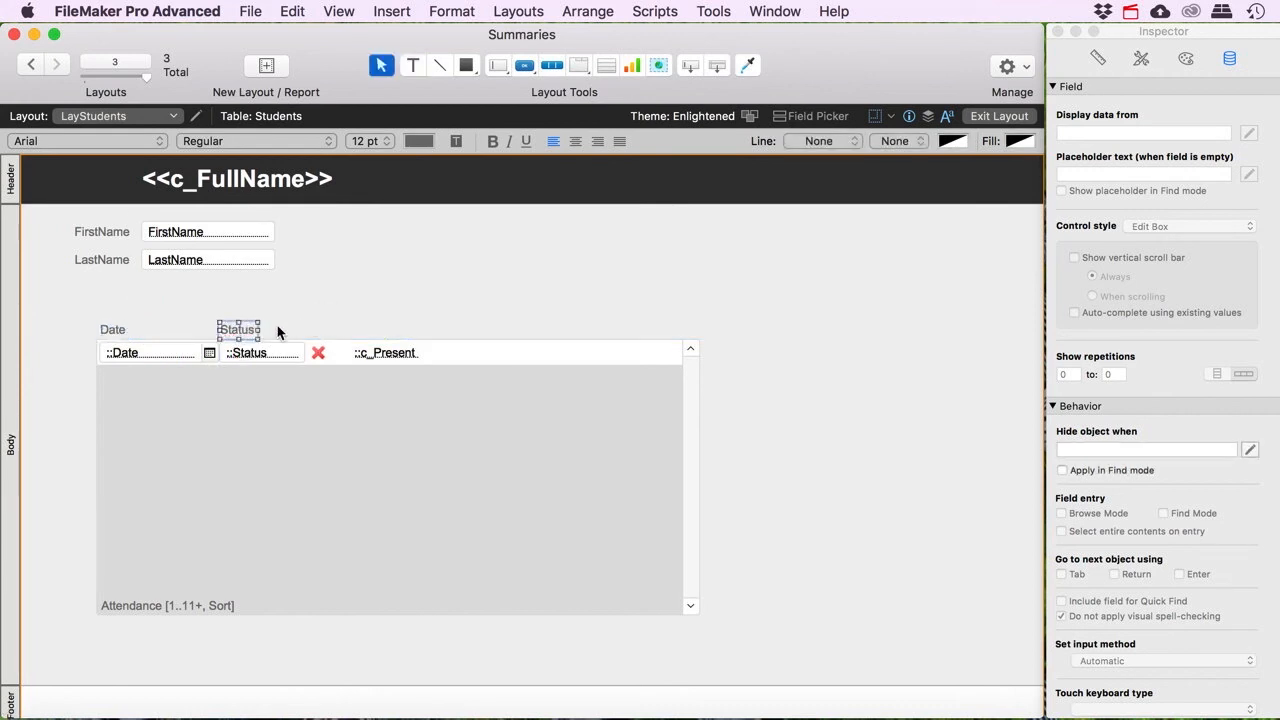
- Duplicate the Status label above the c_Present field and apply the Default edit box style to that field
drag(239, 329, 388, 335)
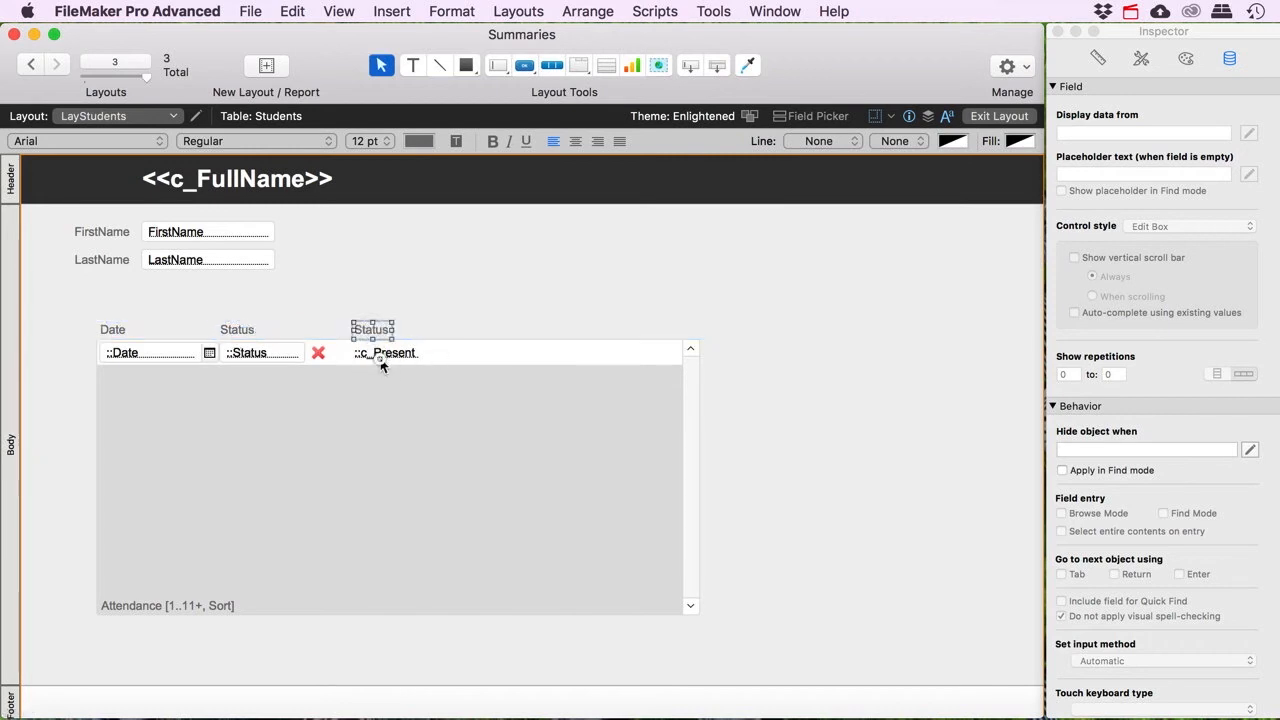
click(382, 364)
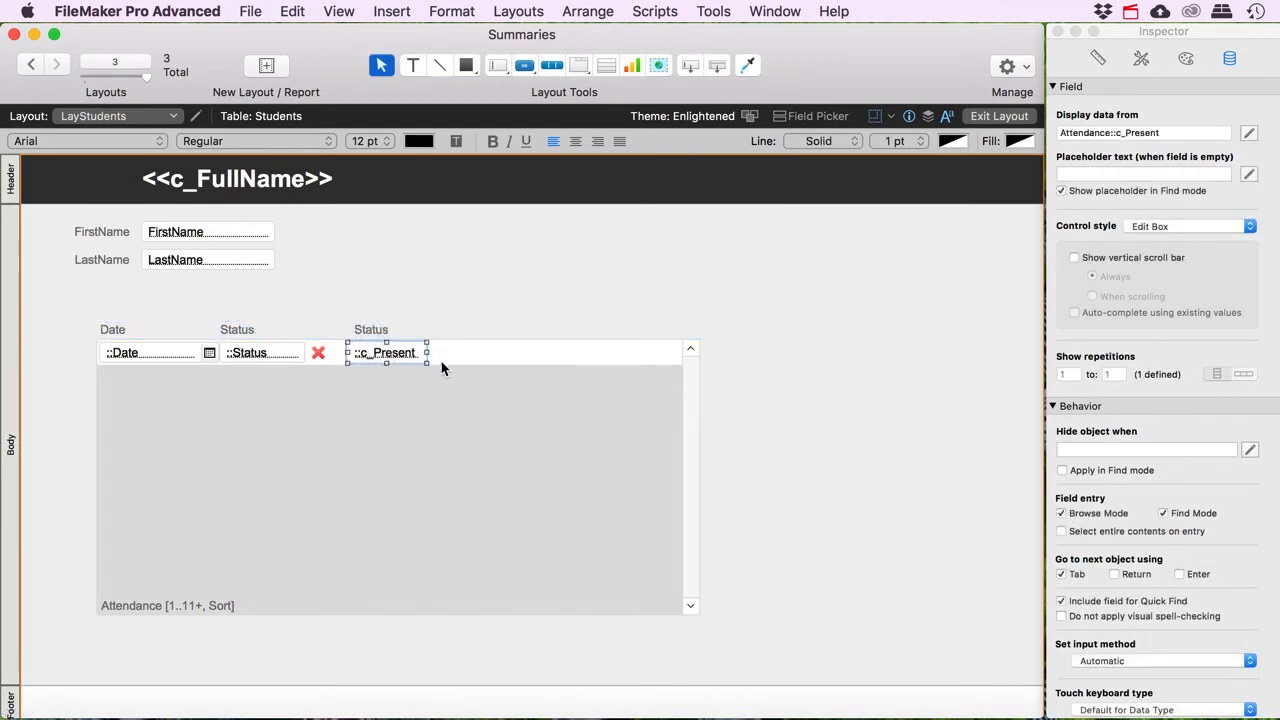
click(1141, 60)
click(1105, 171)
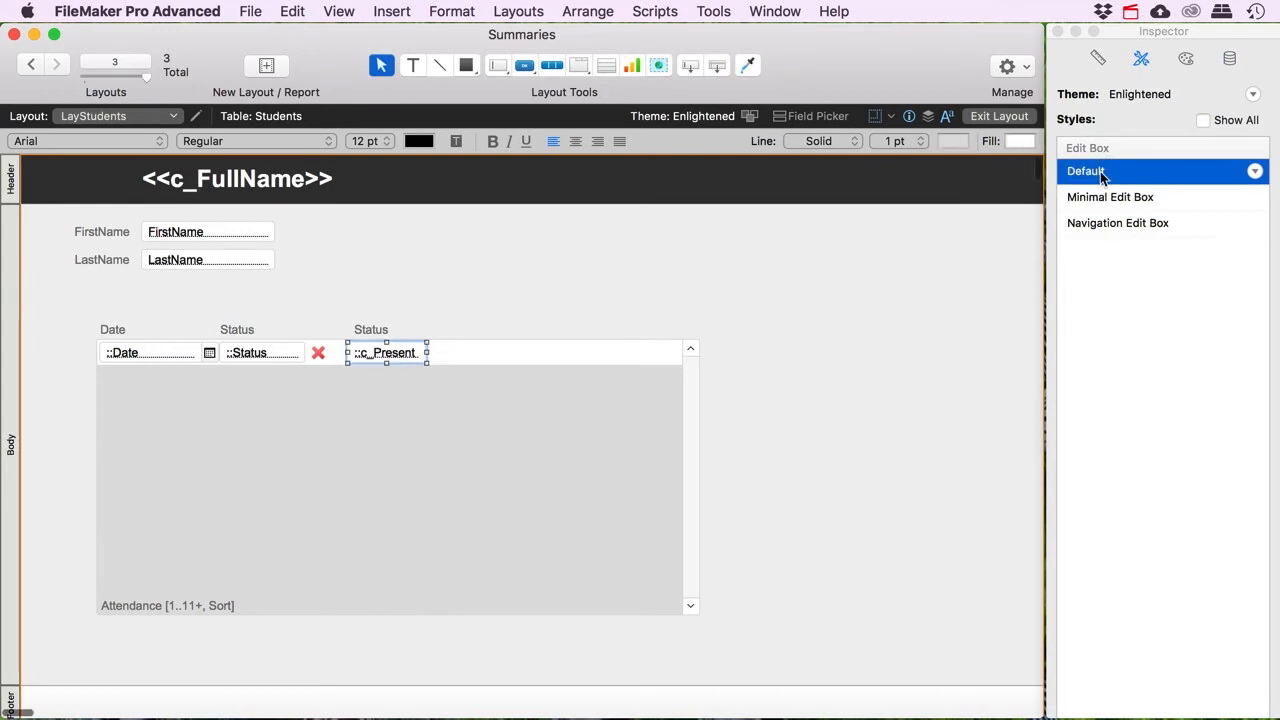
click(423, 314)
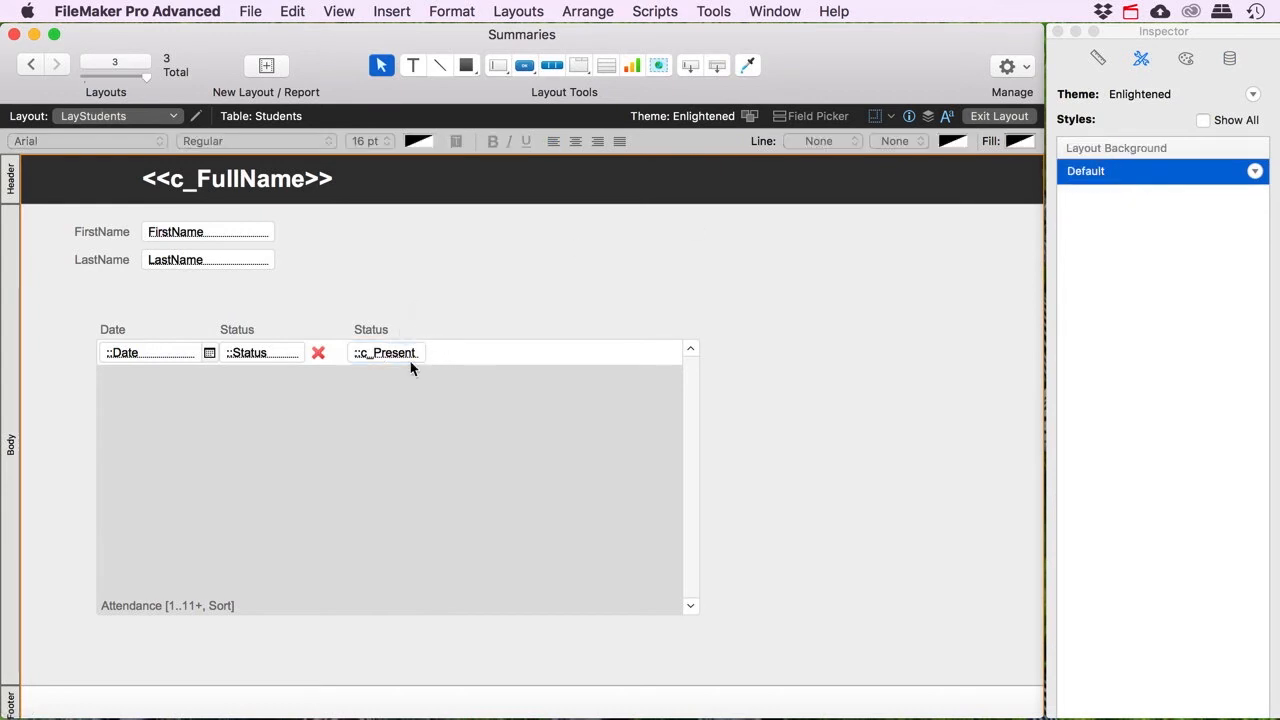
- Change the duplicated label above the c_Present field to c_Present and return to Browse mode
click(371, 332)
double_click(371, 331)
text(c_Present)
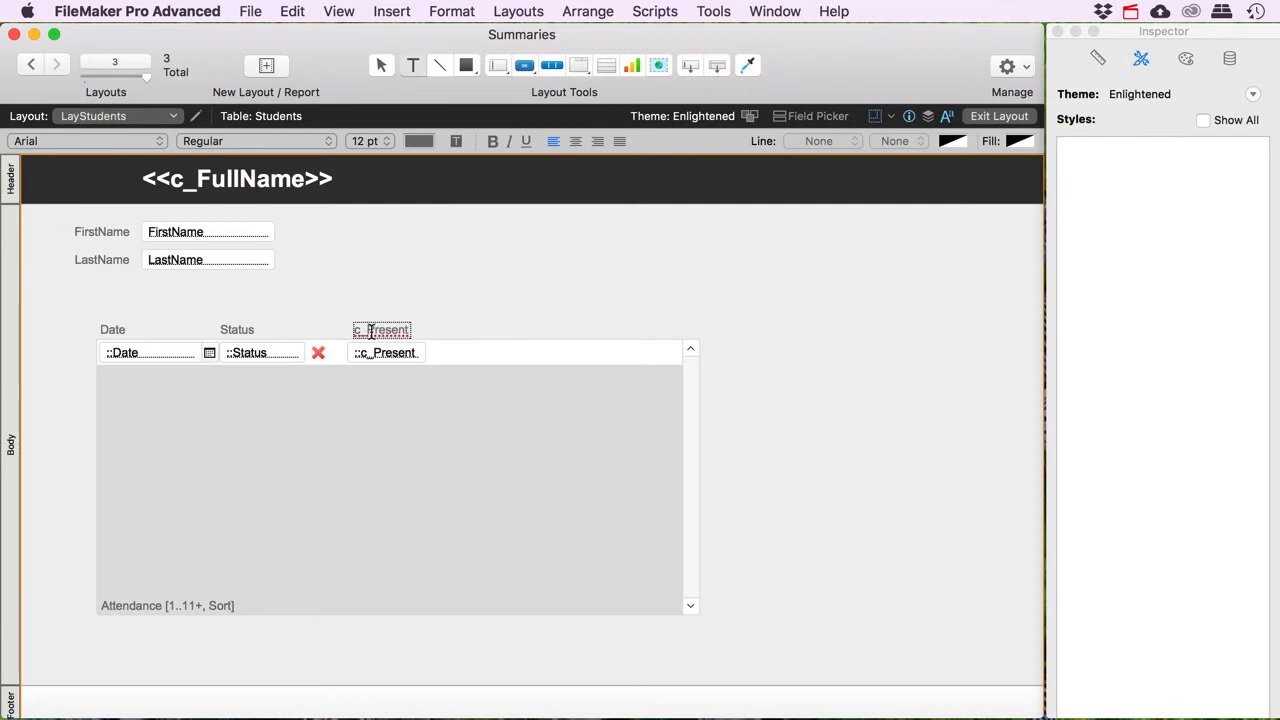
click(428, 322)
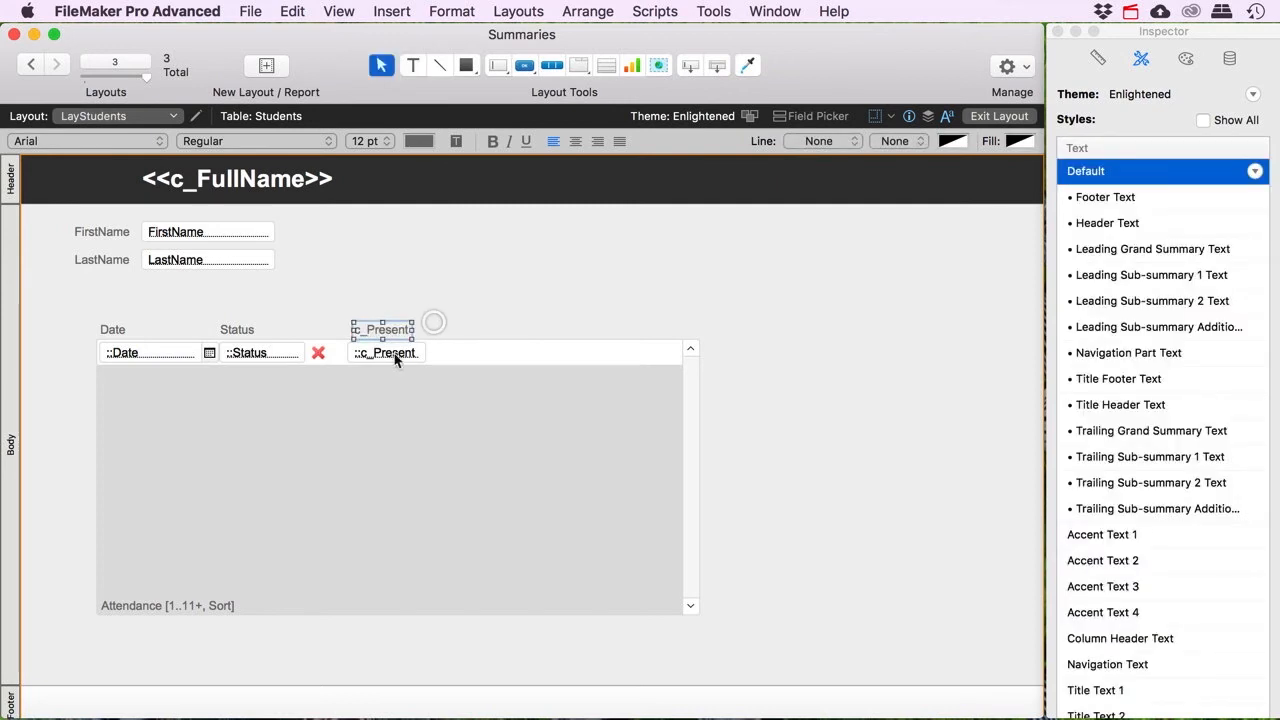
click(972, 117)
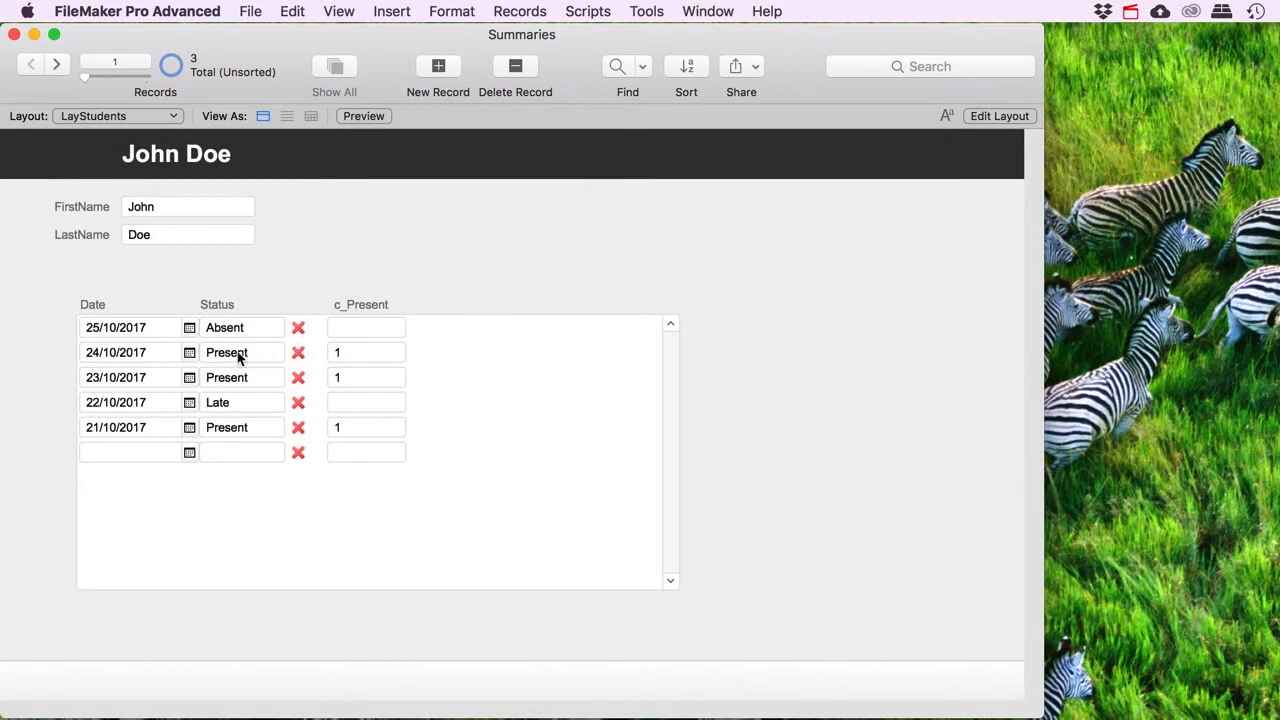
- Check the c_Present value against the Status in each attendance row marked Present
click(354, 352)
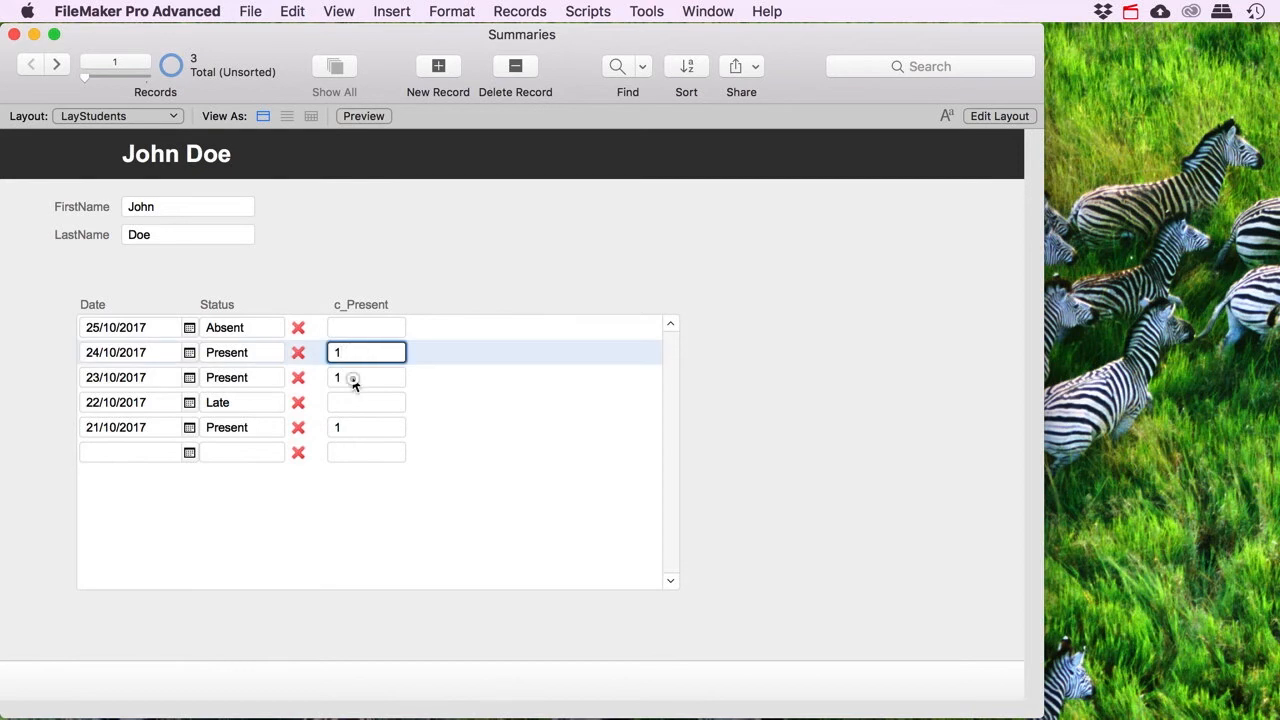
click(352, 380)
click(342, 428)
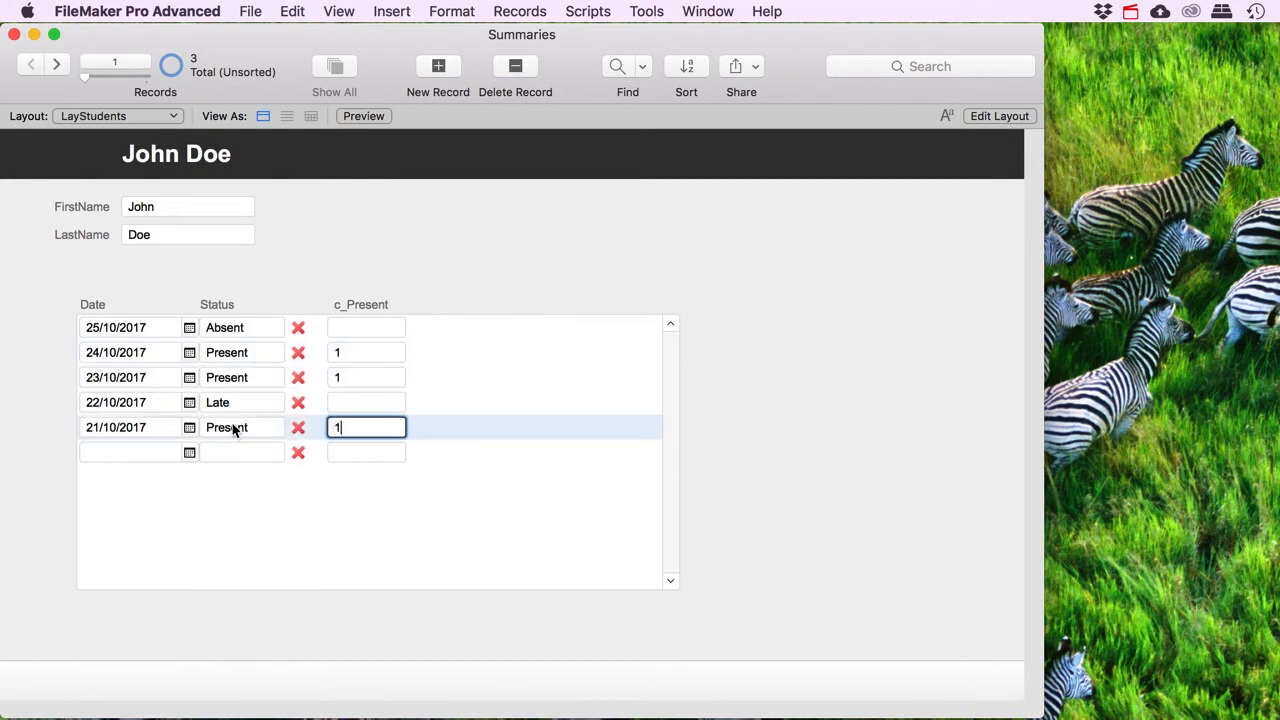
click(396, 288)
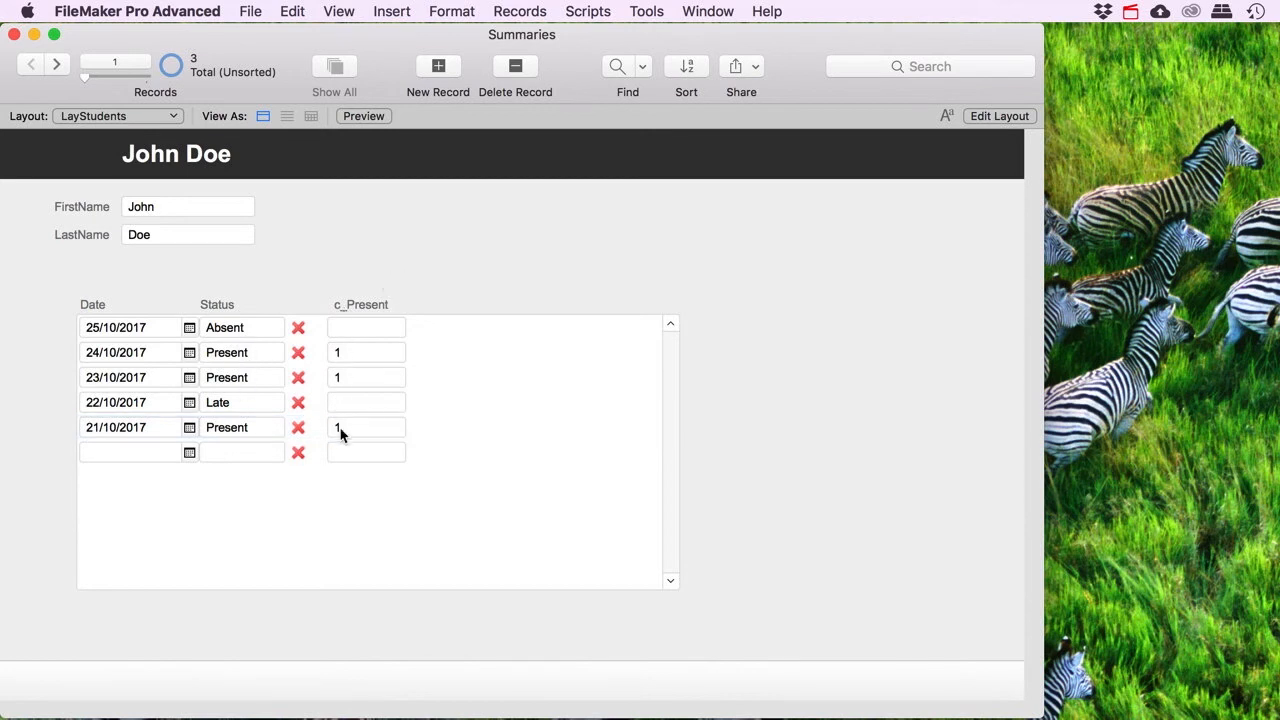
click(350, 428)
click(346, 377)
click(357, 351)
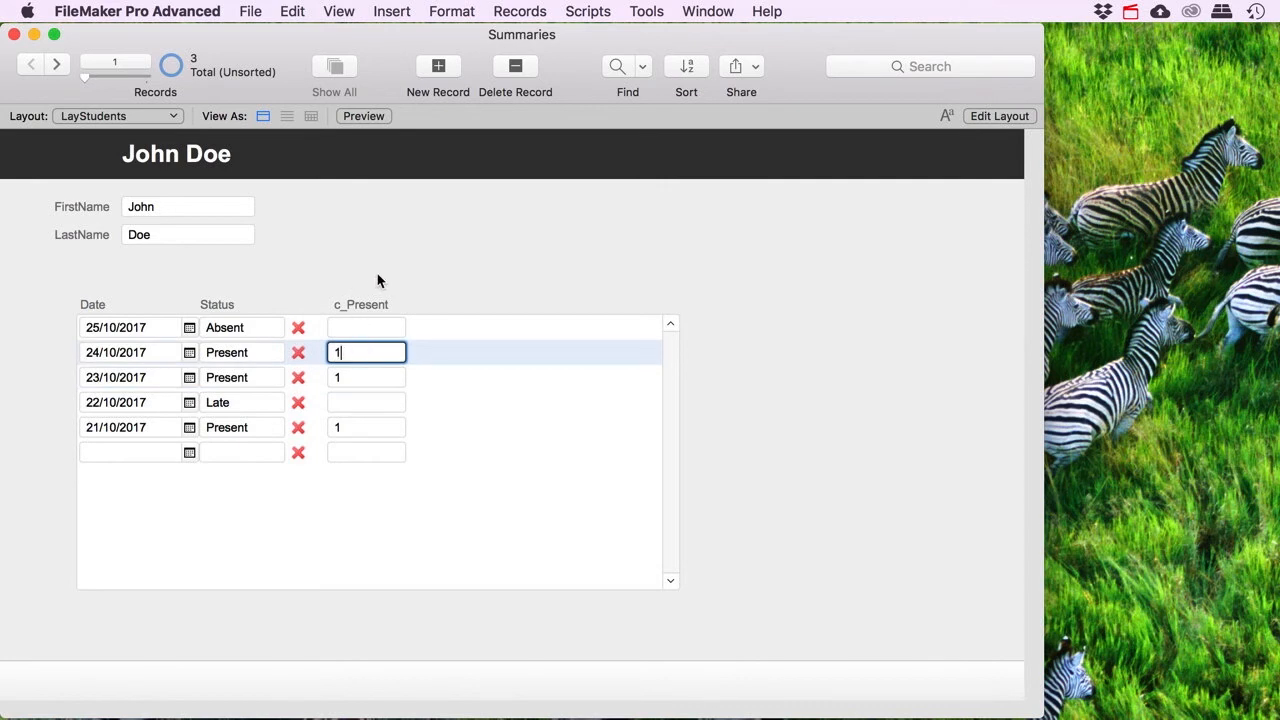
click(461, 252)
click(250, 11)
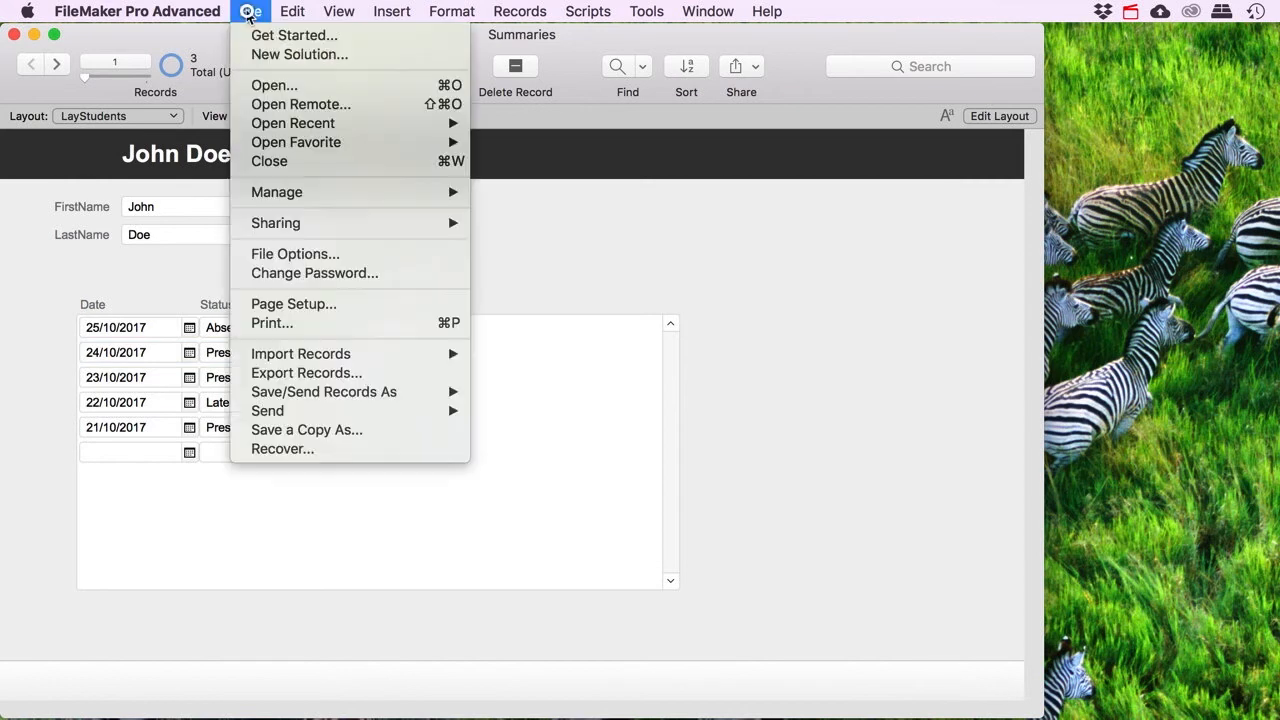
mouse_move(364, 194)
click(507, 192)
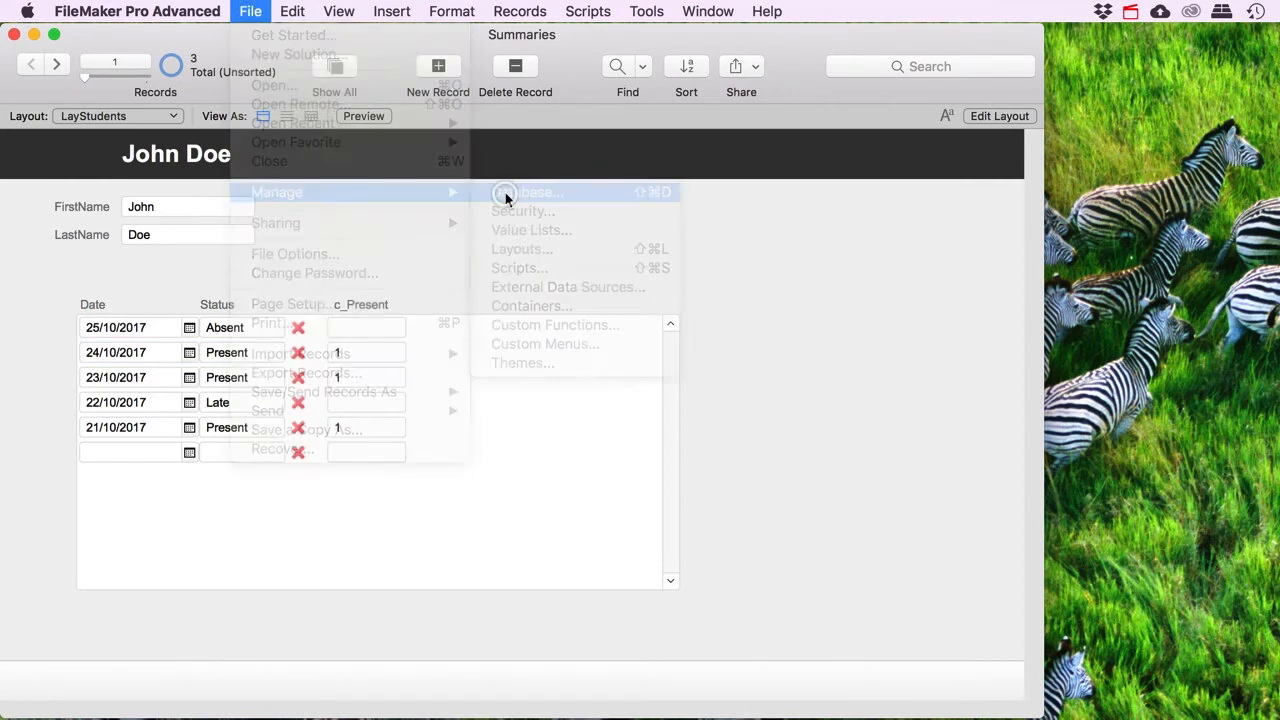
click(135, 217)
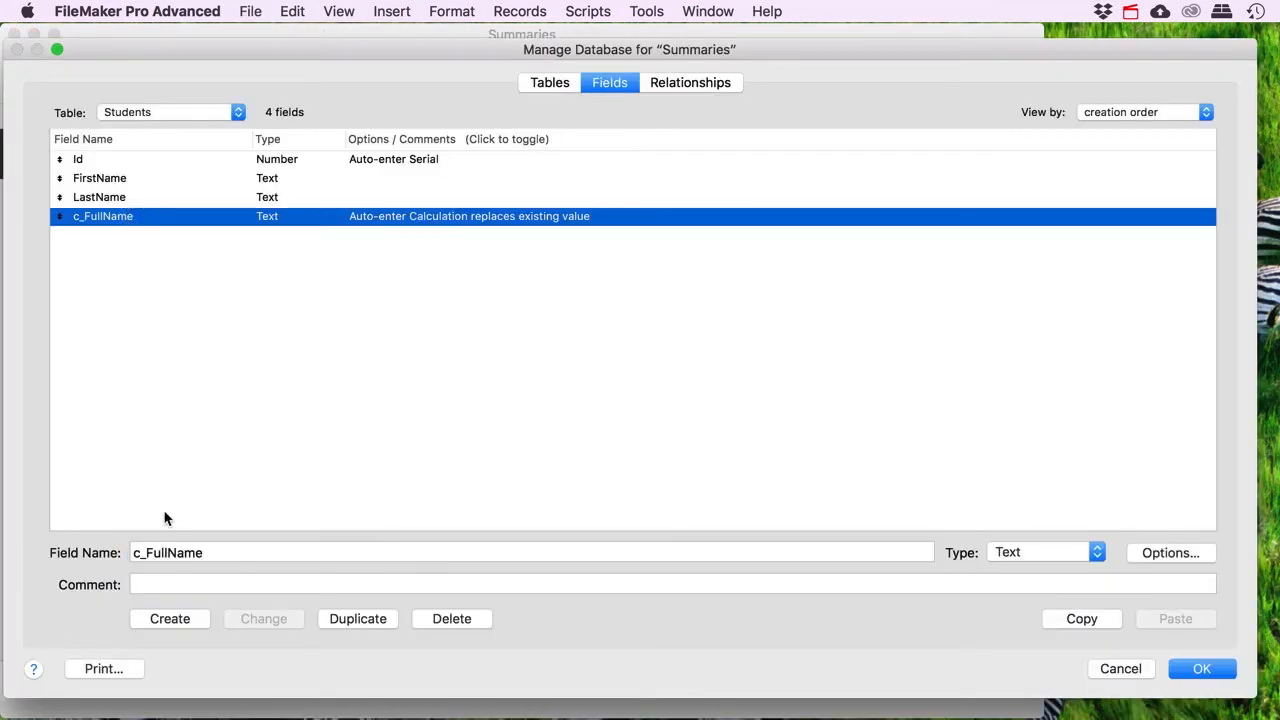
drag(140, 554, 103, 555)
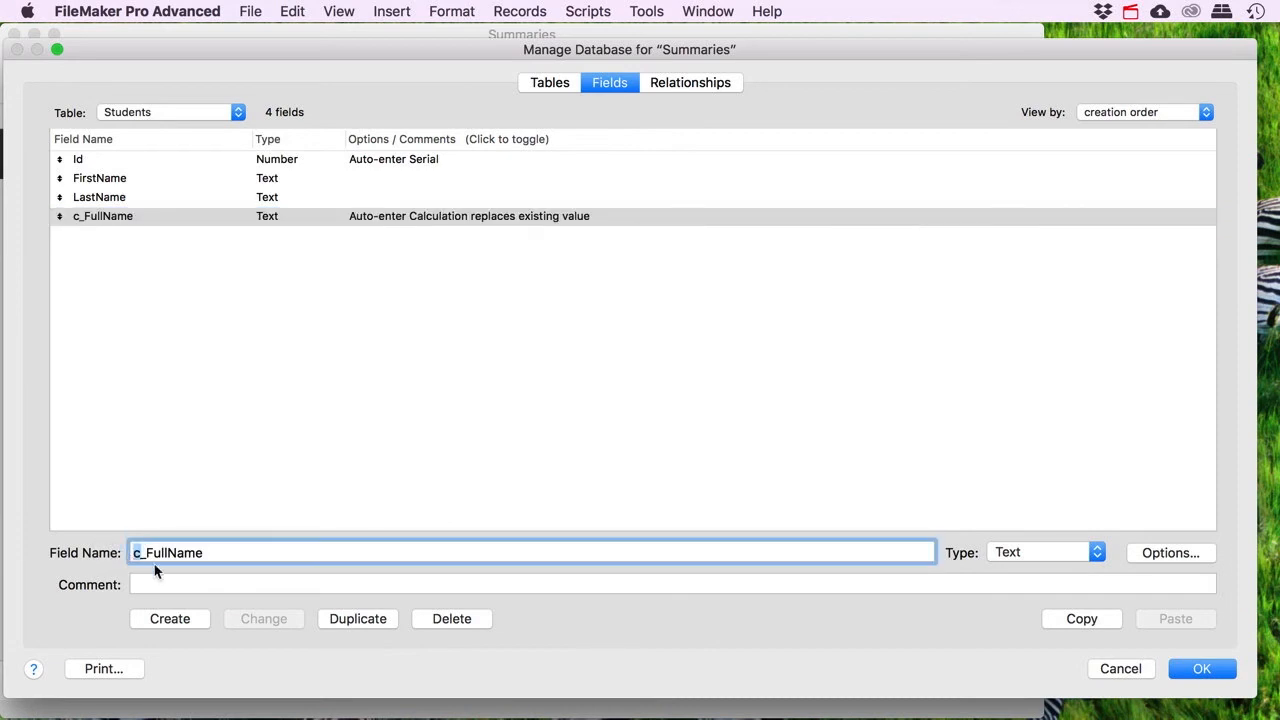
text(s)
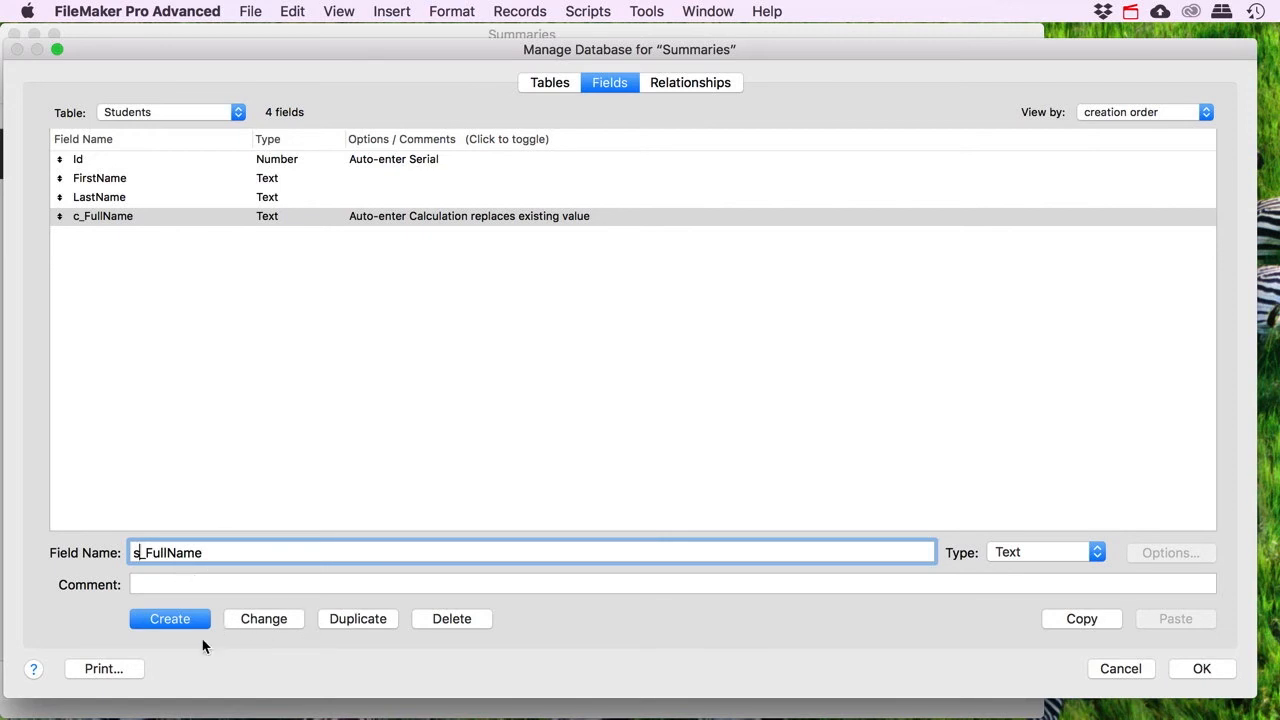
click(1122, 667)
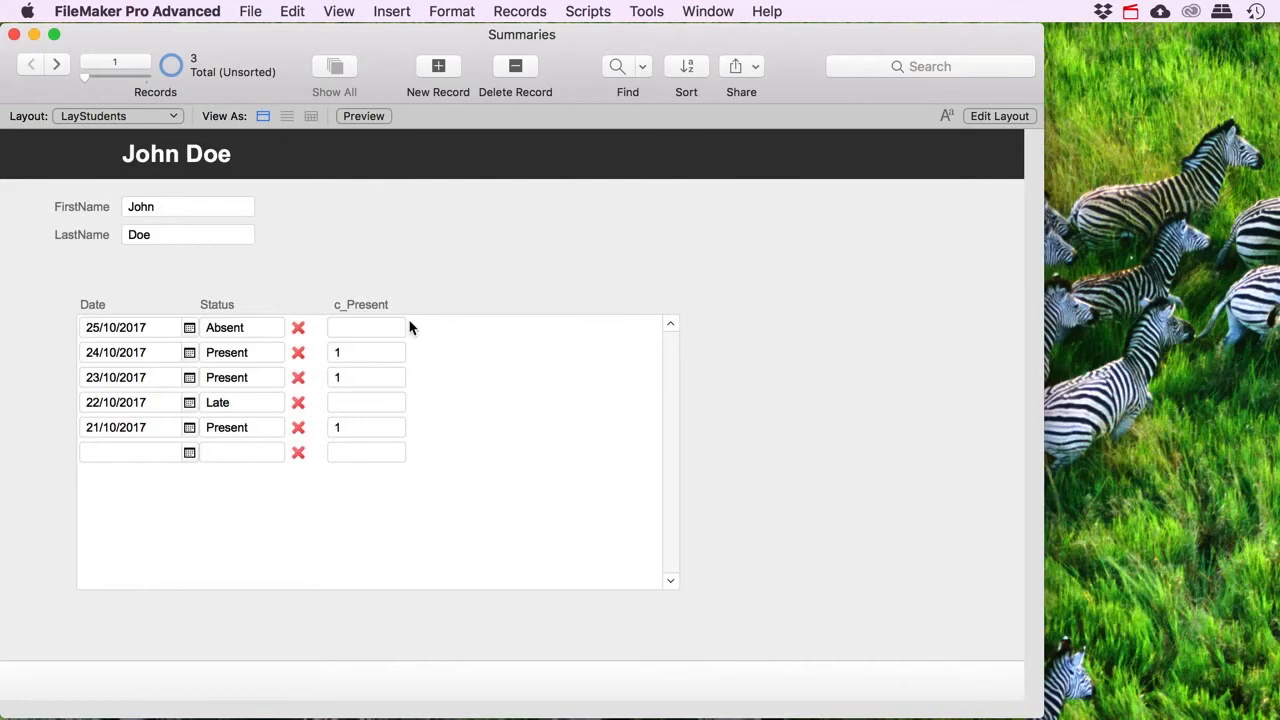
- Create a field named s_Count_Present of type Summary in the Attendance table of the database
key(super+shift+d)
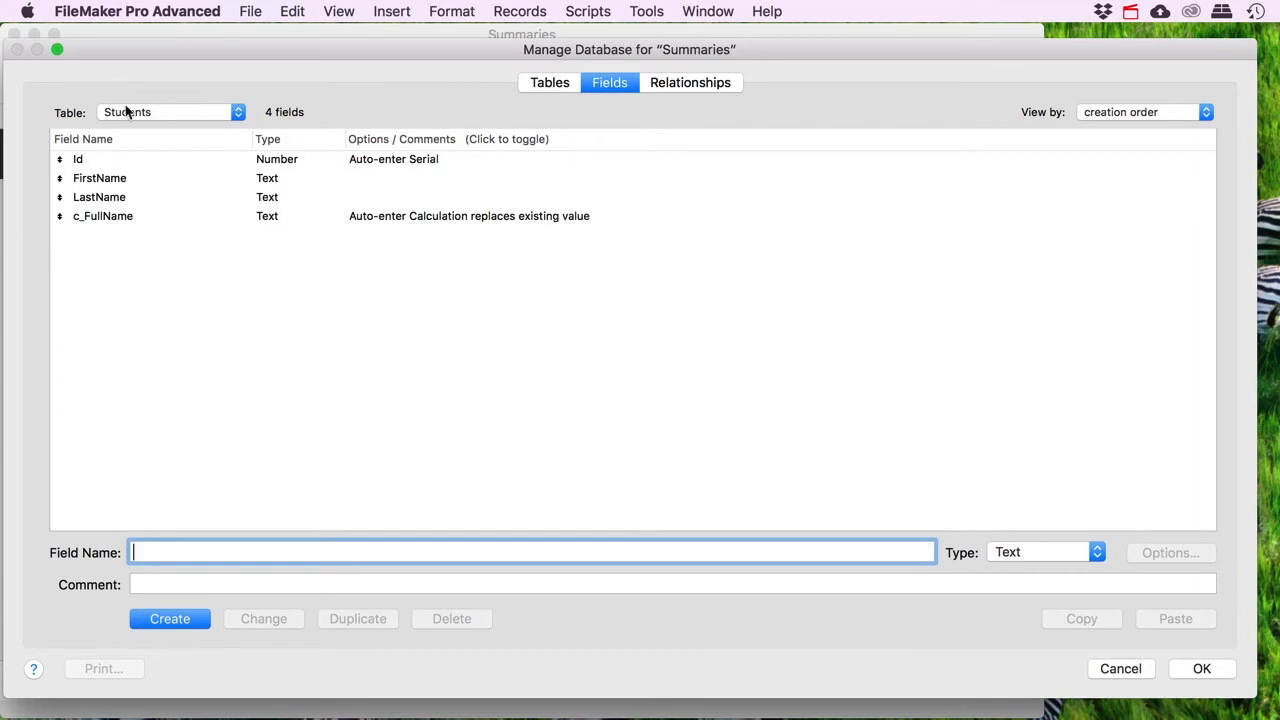
click(158, 118)
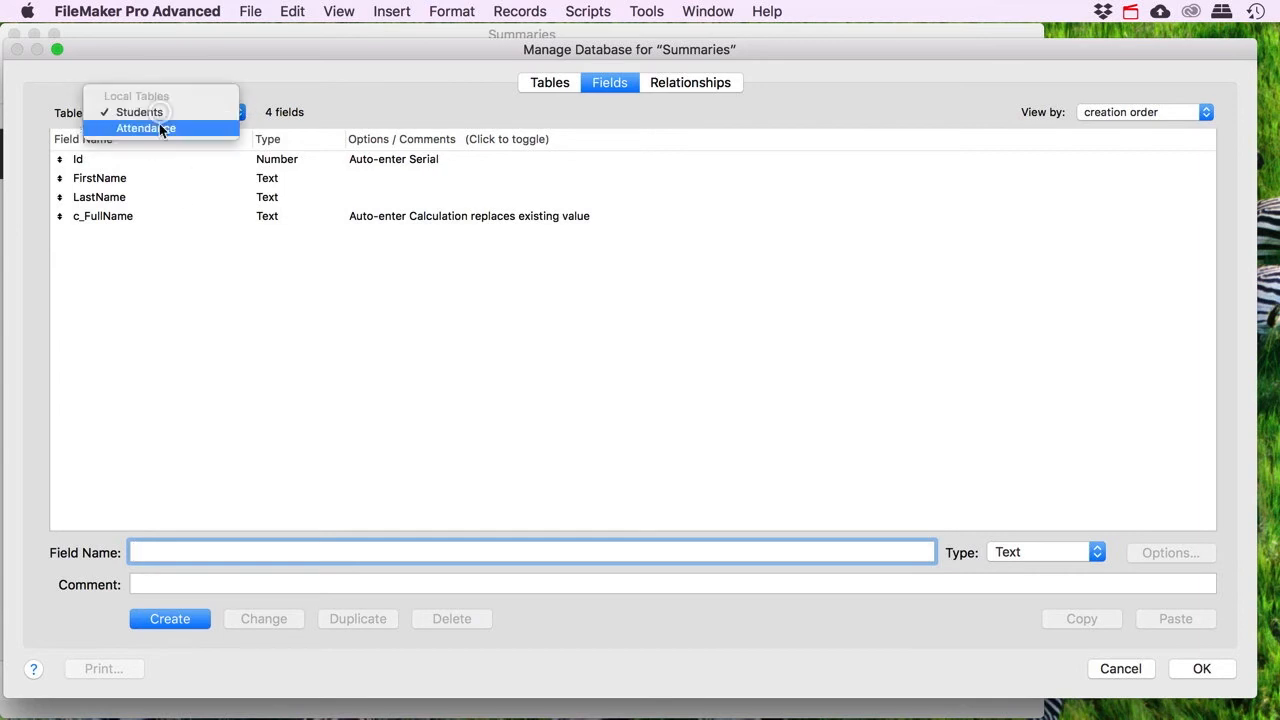
click(160, 129)
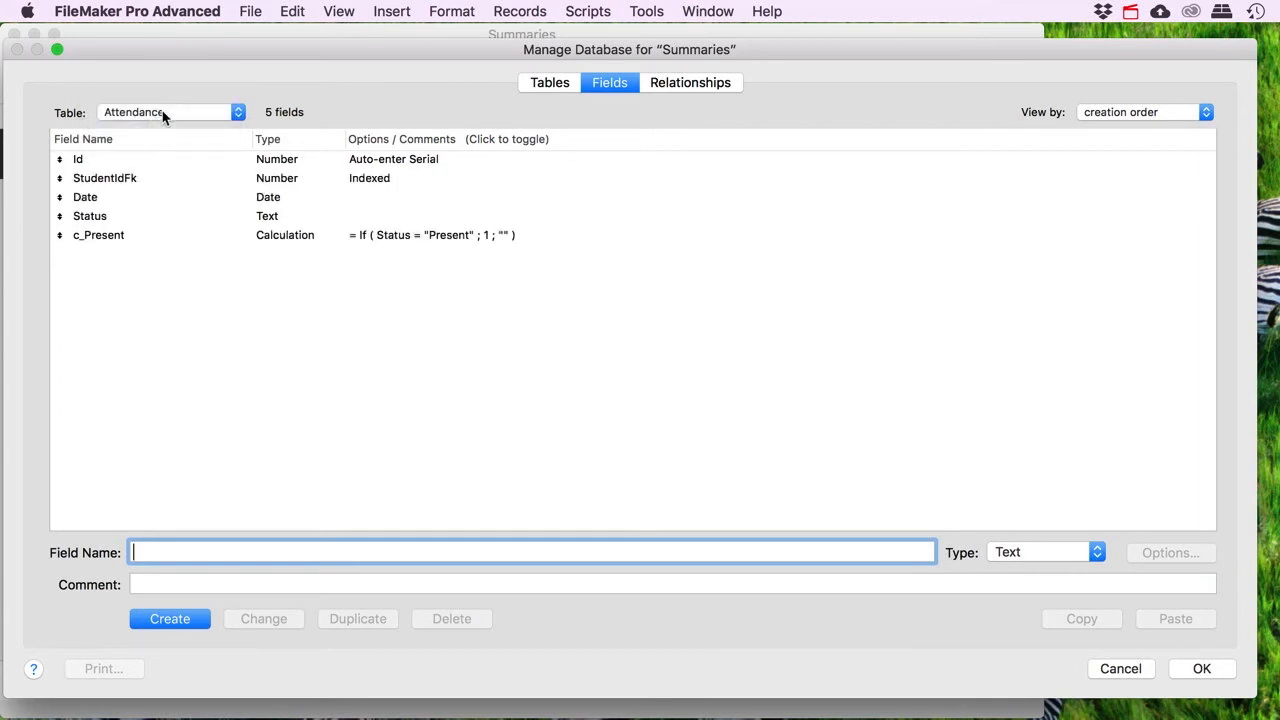
click(107, 234)
click(161, 554)
drag(141, 554, 102, 555)
text(is)
text(_)
text(Count_Present)
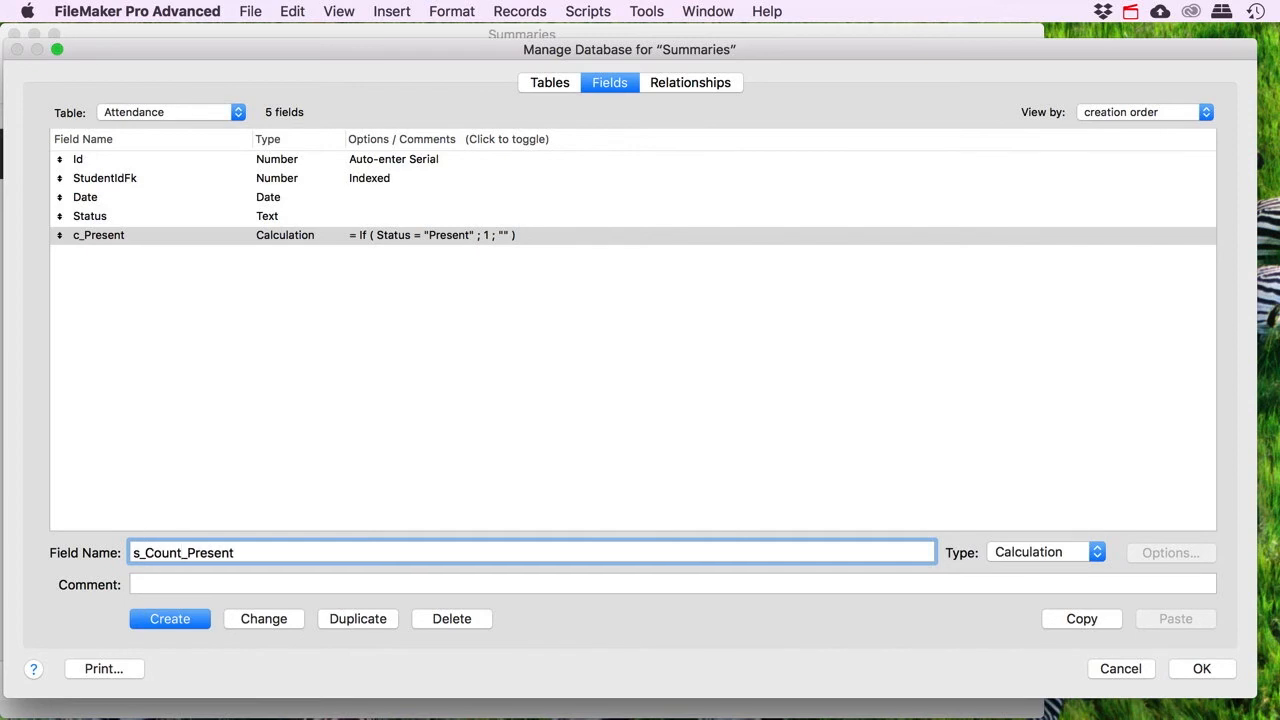
click(1090, 560)
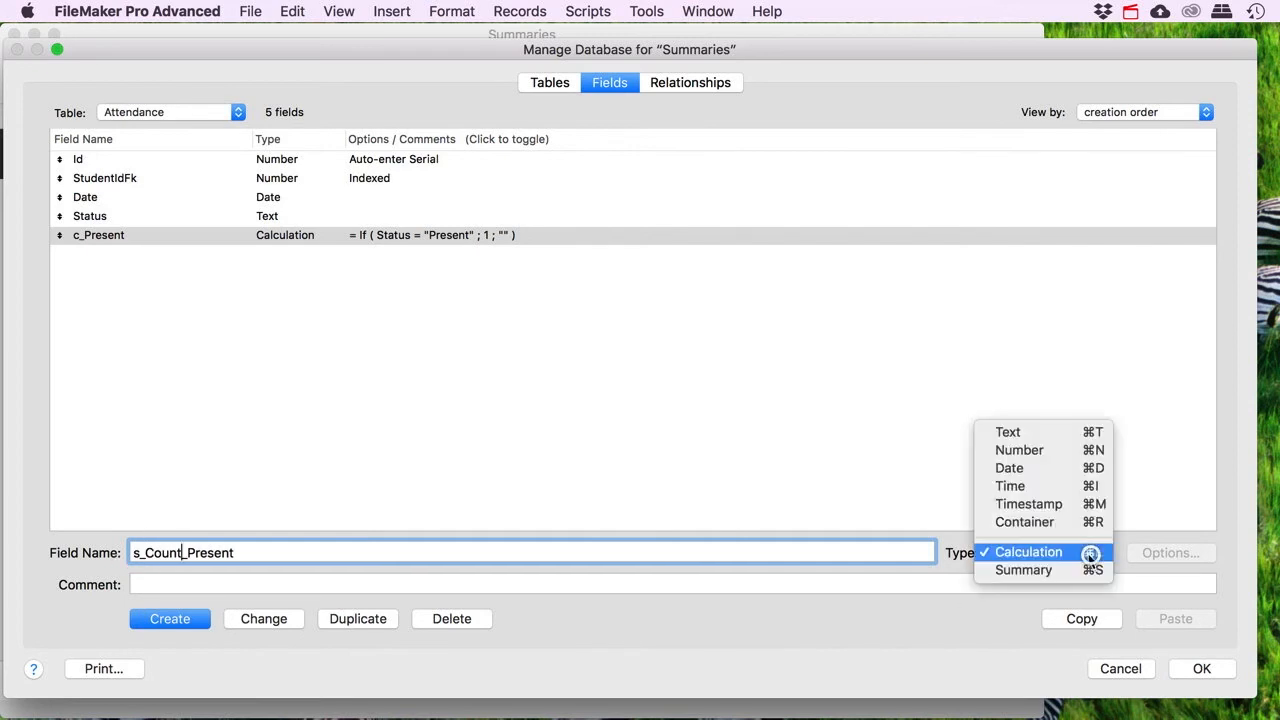
click(1060, 571)
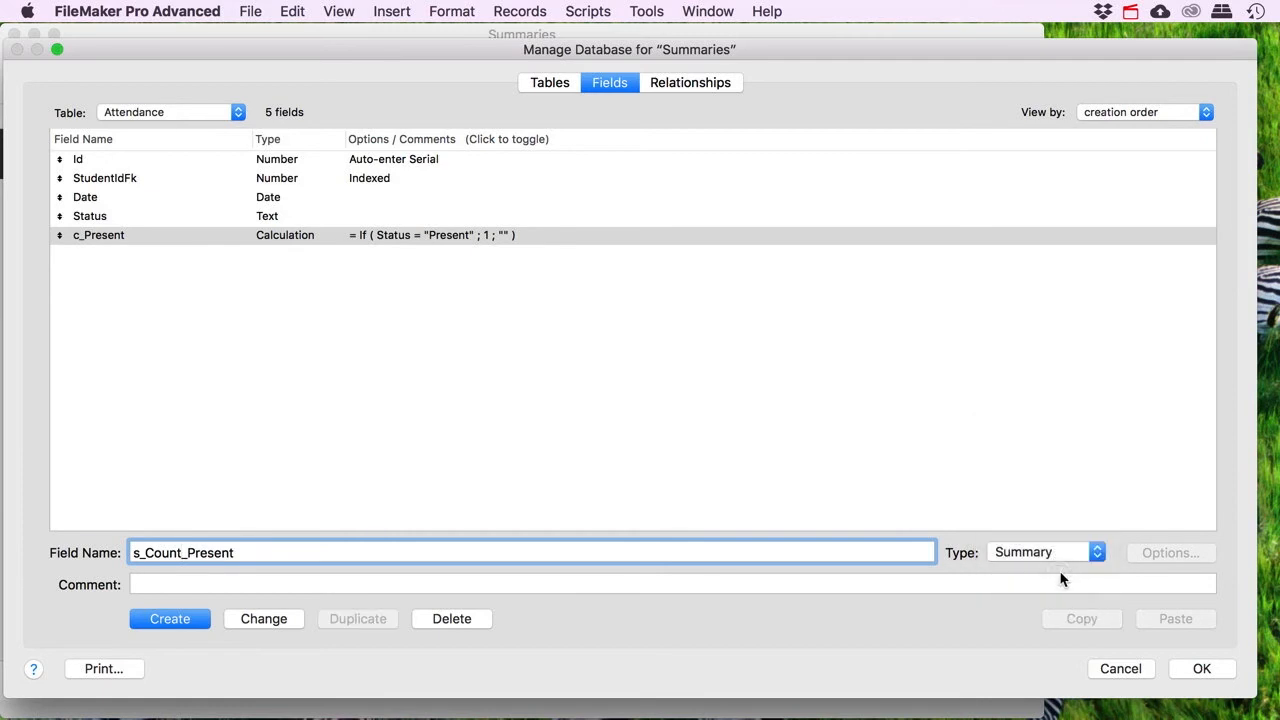
click(182, 618)
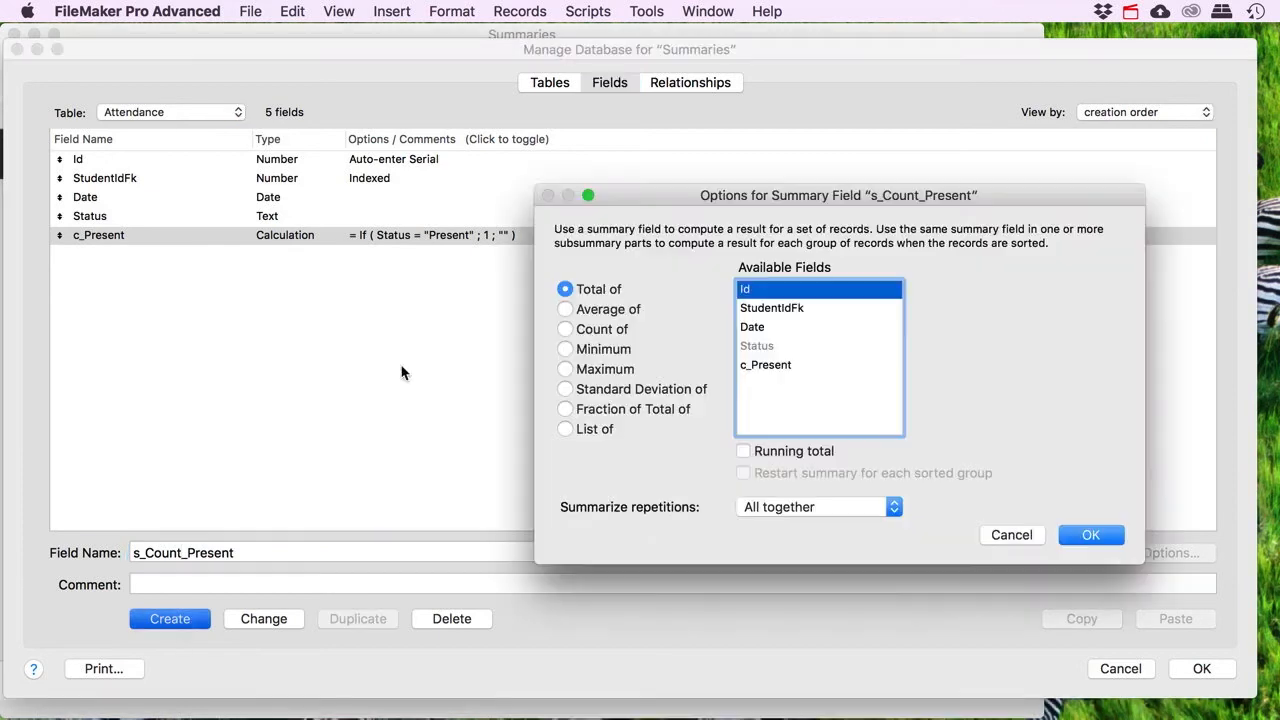
- Define the s_Count_Present summary as Total of c_Present and accept its options
click(564, 329)
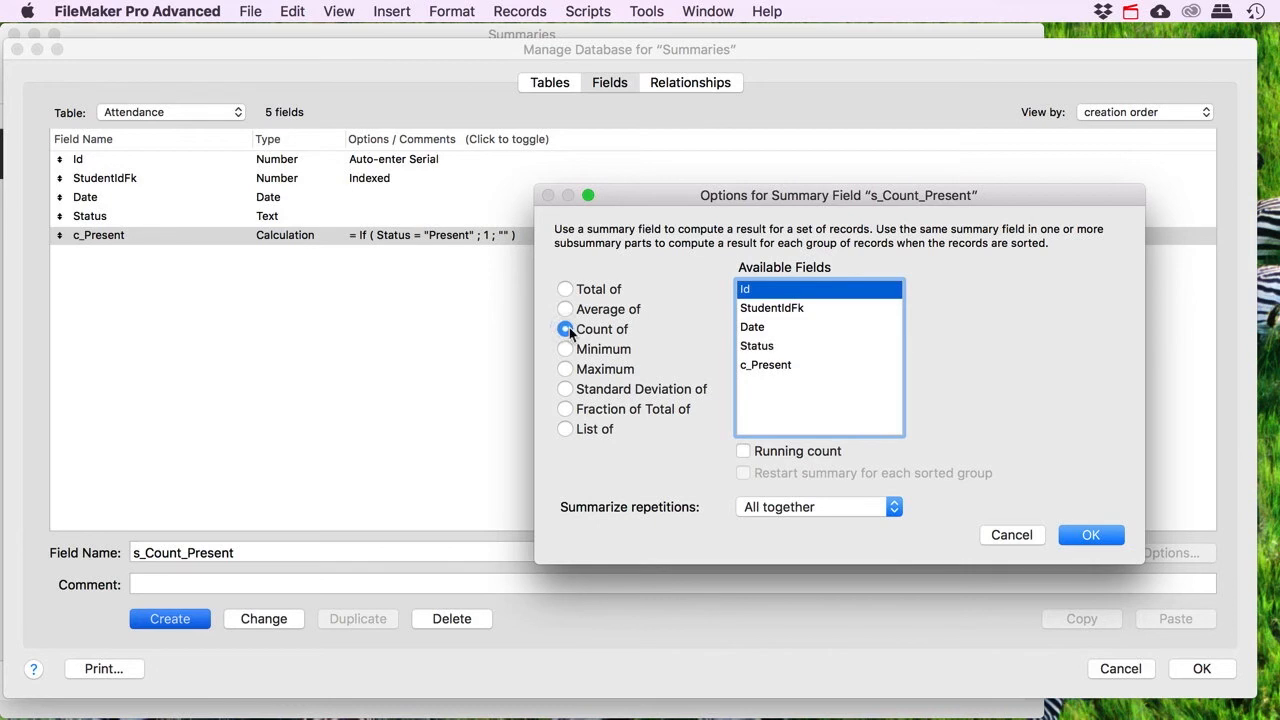
click(566, 290)
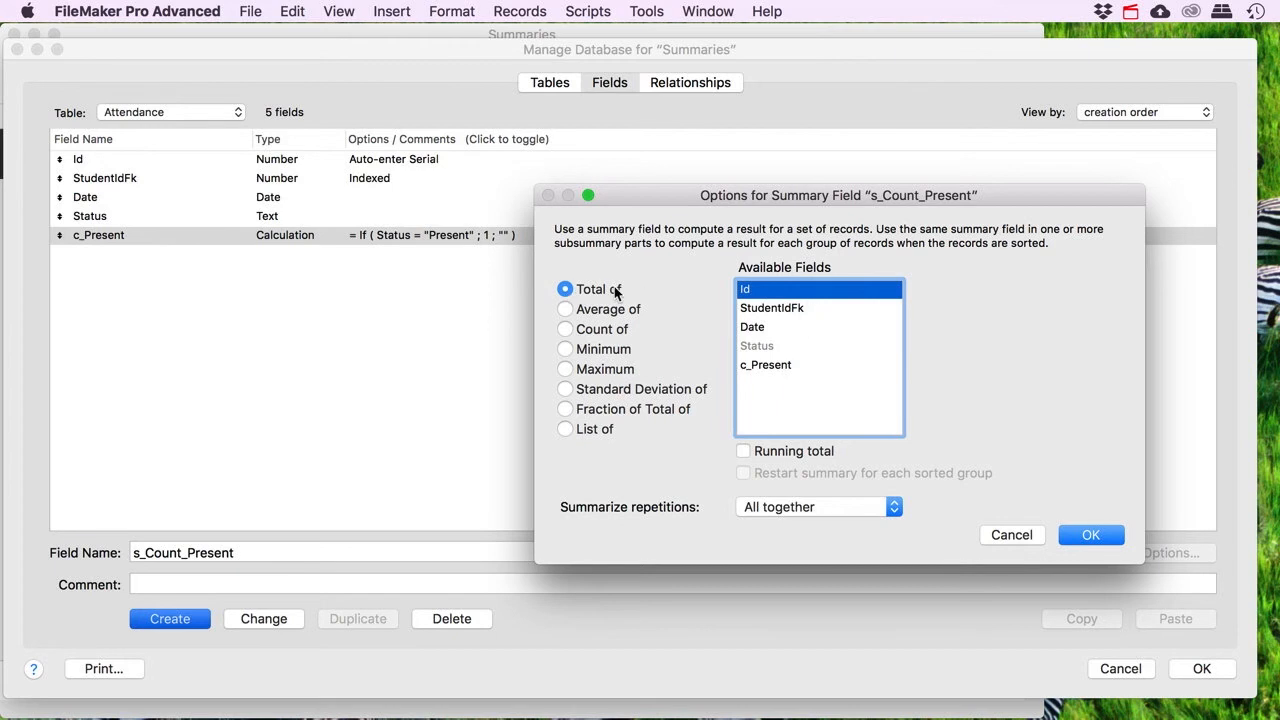
click(756, 366)
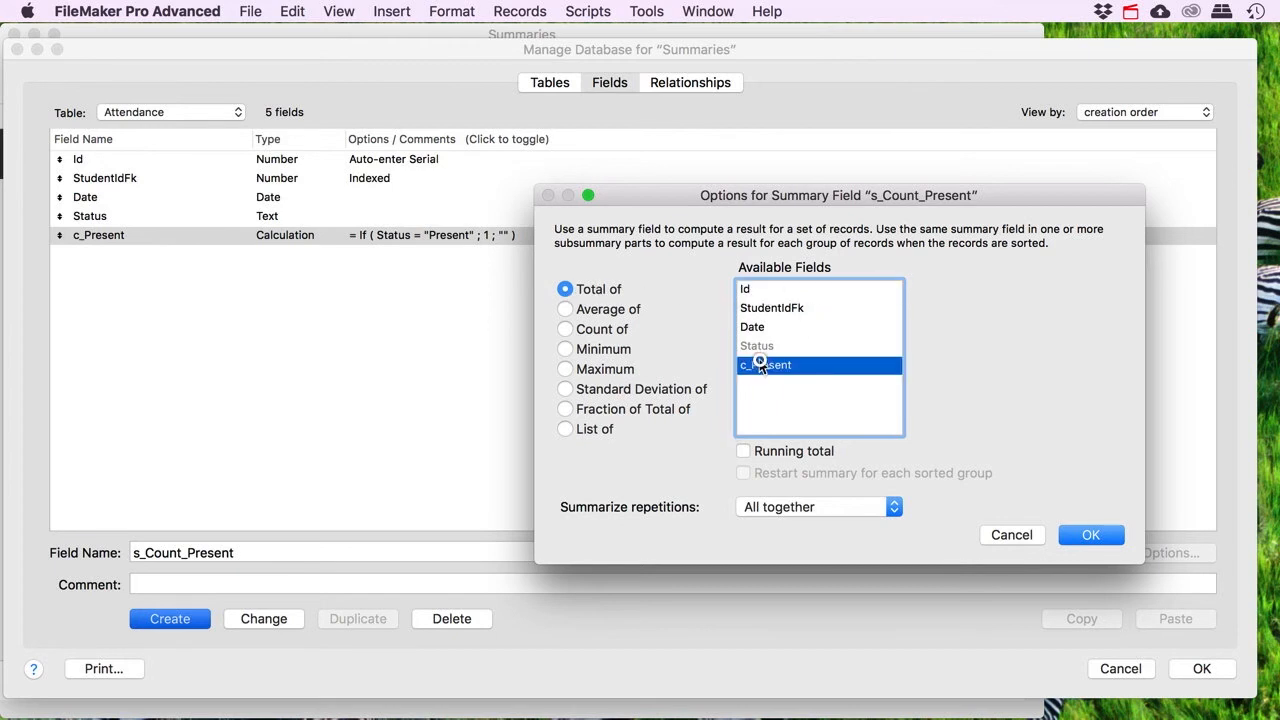
click(1108, 535)
click(182, 558)
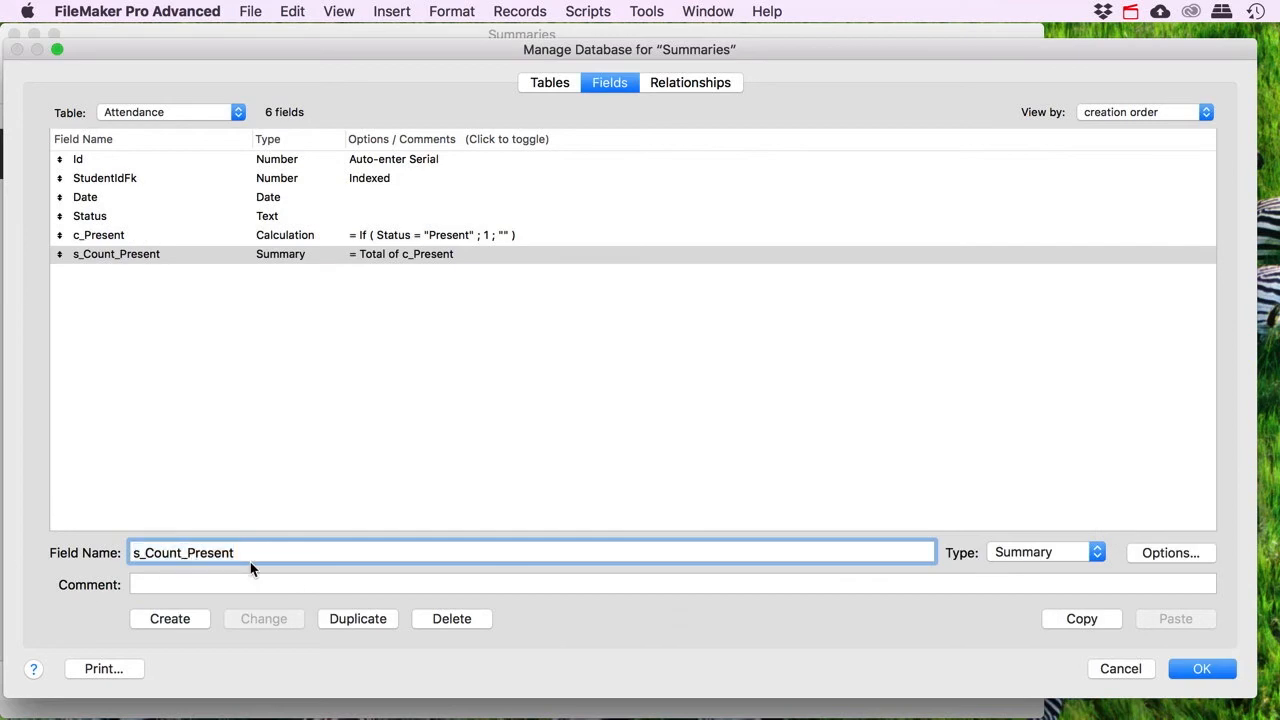
- Rename the s_Count_Present summary field to s_Total_Present and save the database definition
click(183, 553)
key(BackSpace)
key(BackSpace)
key(BackSpace)
key(BackSpace)
key(BackSpace)
text(Total)
click(263, 618)
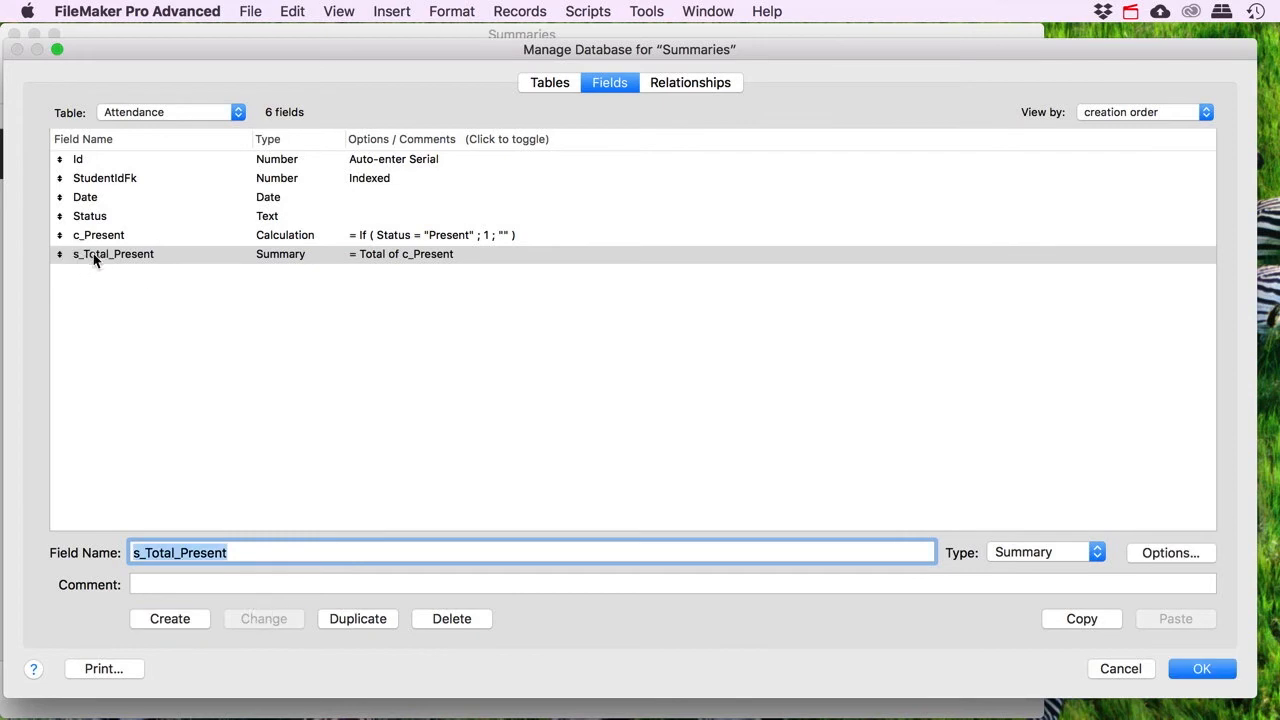
click(1212, 670)
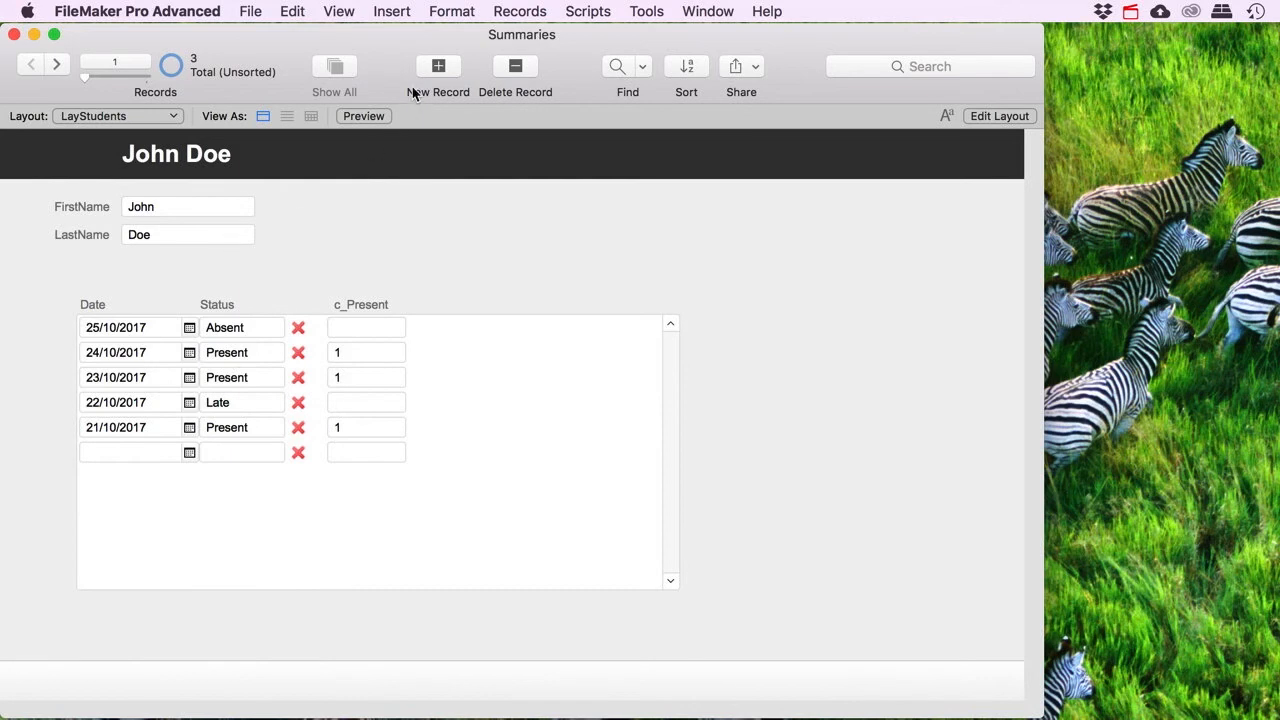
- In Layout mode, place the Attendance field s_Total_Present in the portal row beside c_Present, without a label
click(999, 116)
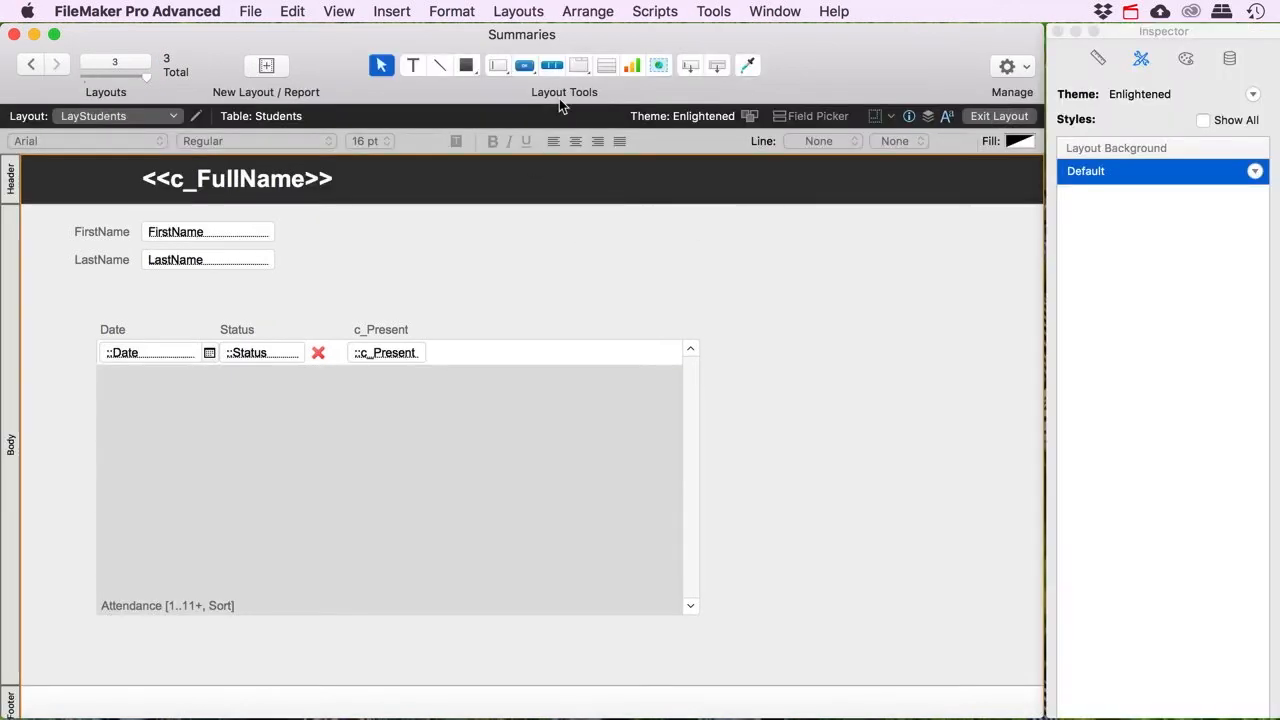
drag(692, 65, 433, 347)
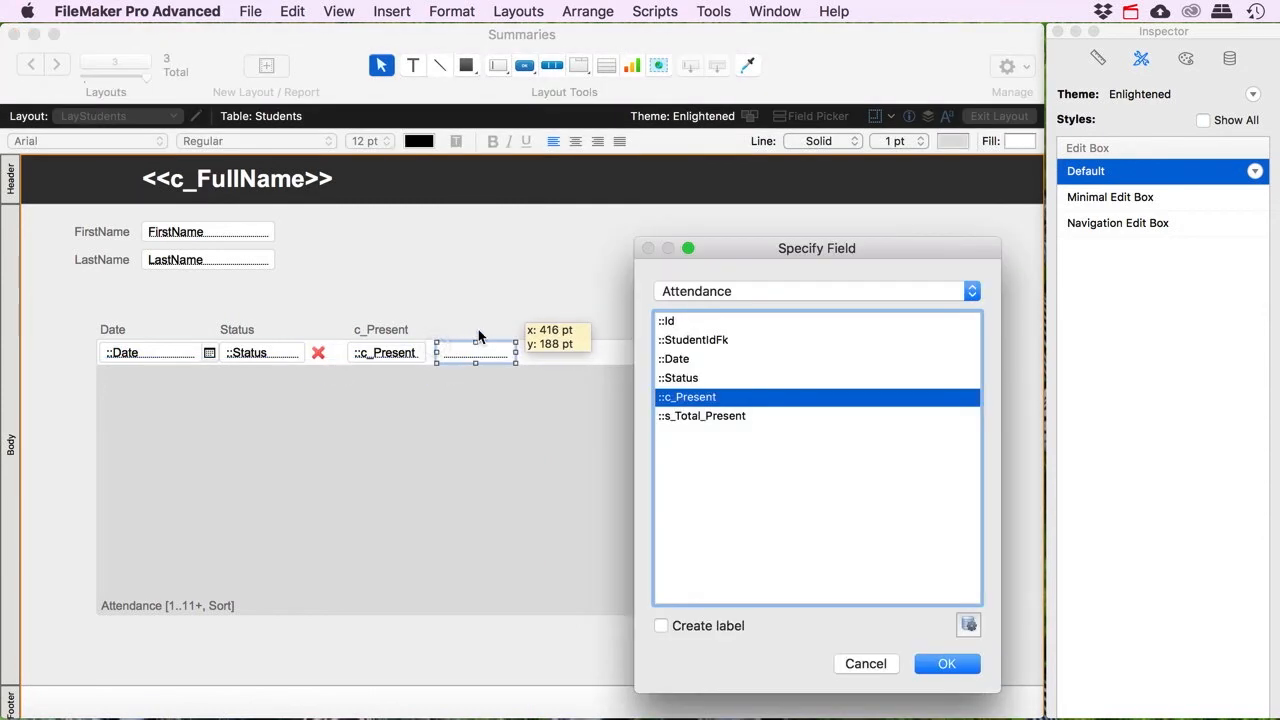
click(714, 416)
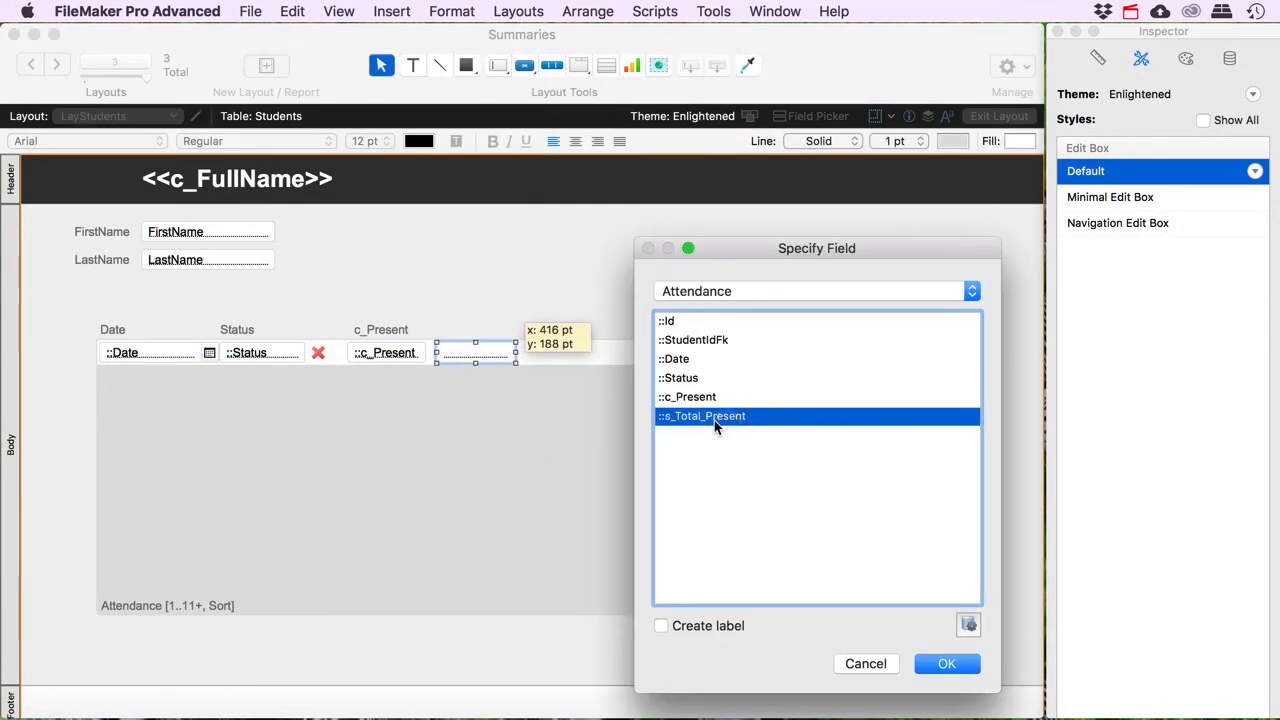
- Duplicate the c_Present label above the new portal field and change its text to s_Total_Present
click(388, 330)
drag(388, 329, 462, 330)
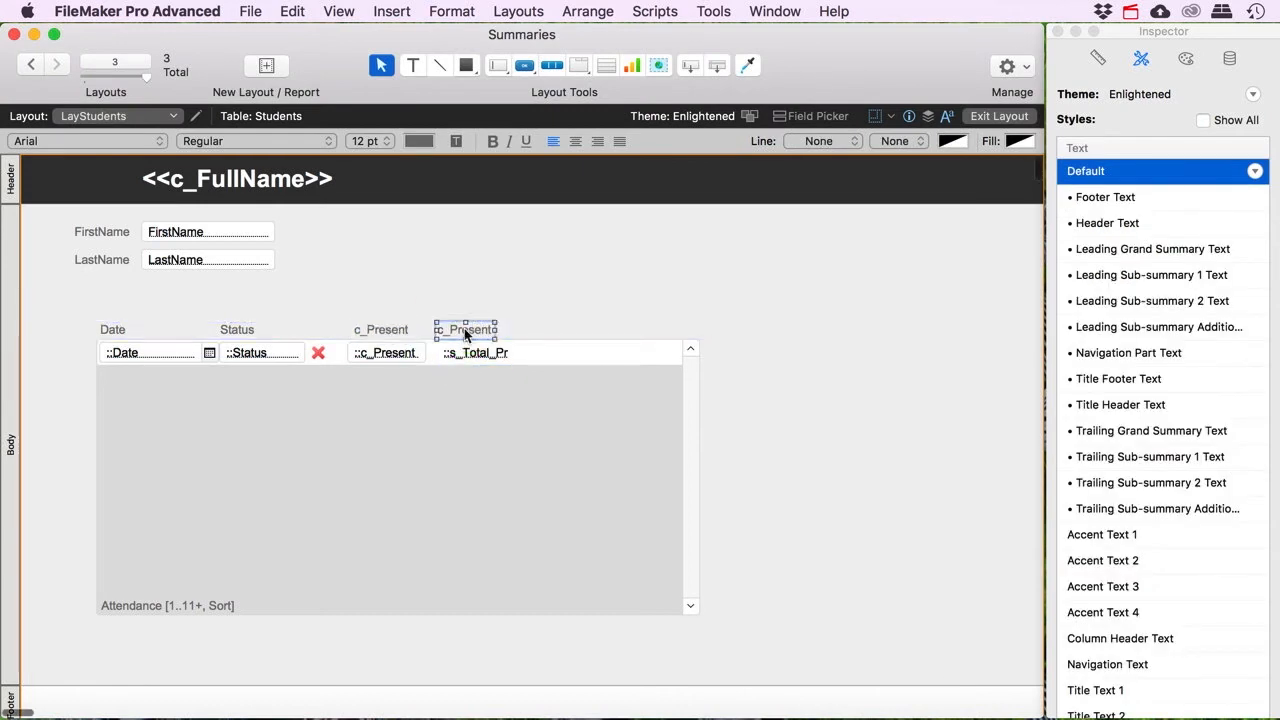
double_click(464, 328)
text(s)
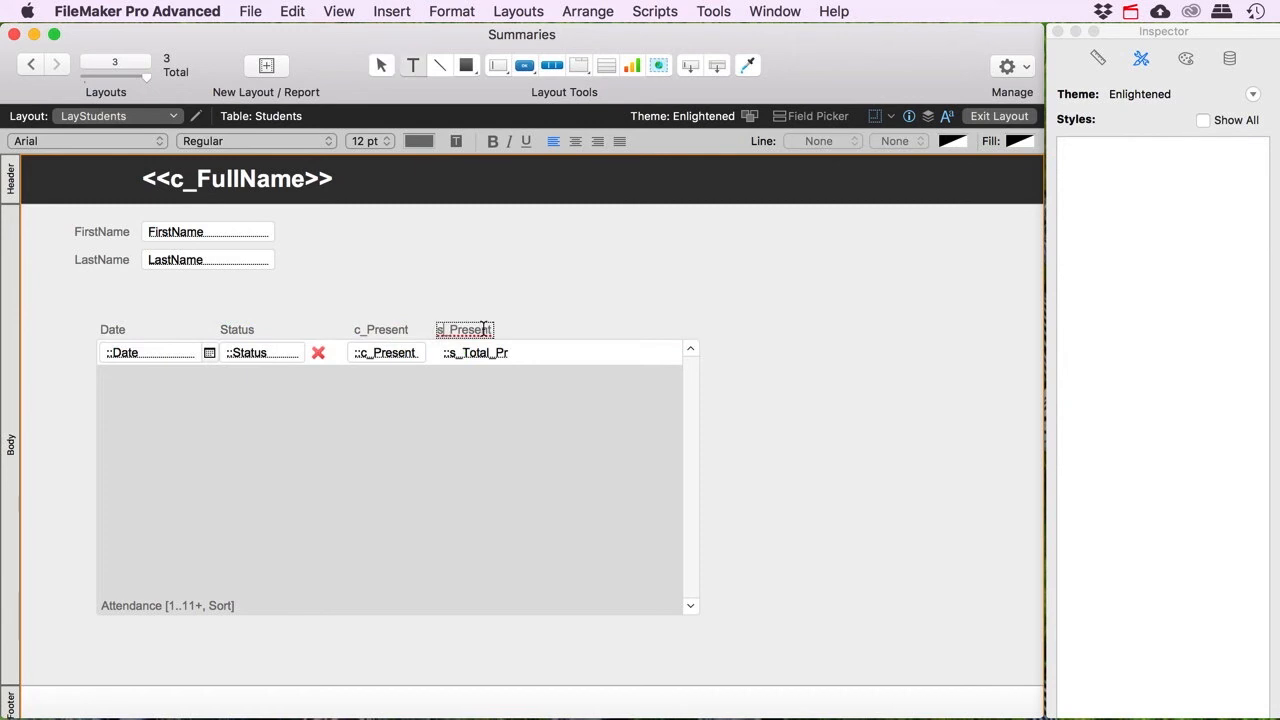
text(_Total)
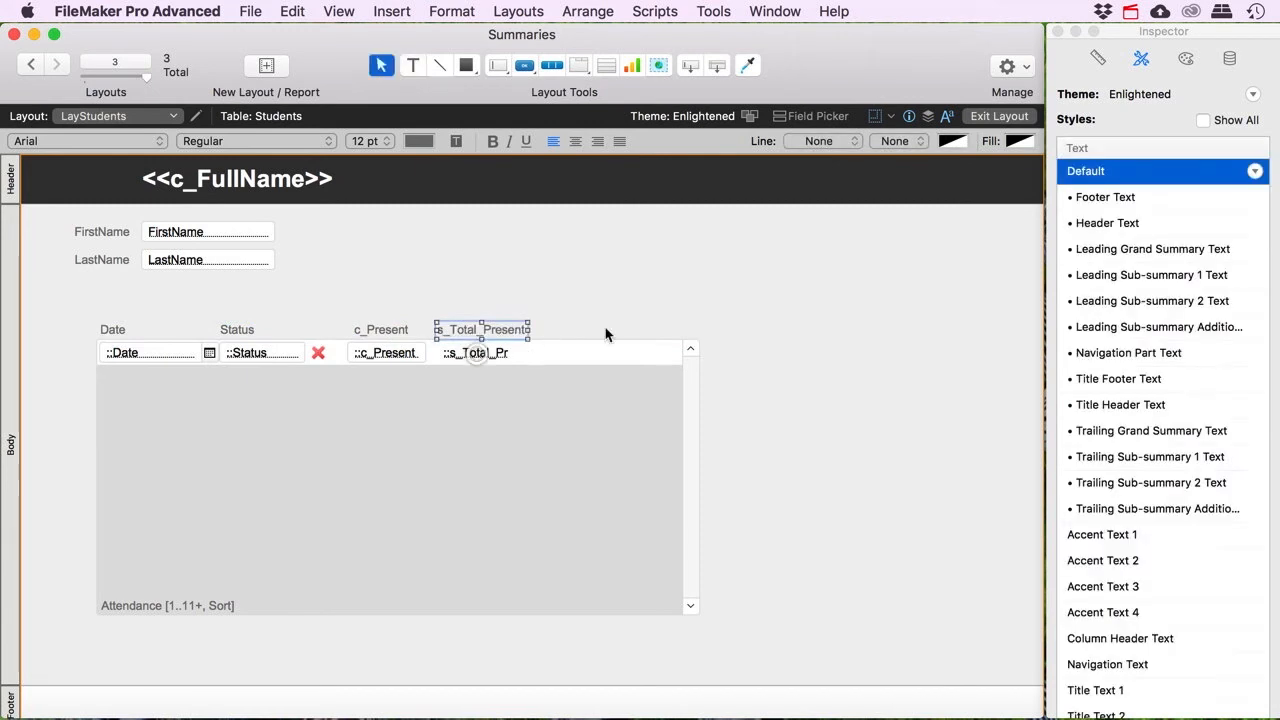
- Apply the Default edit box style to the s_Total_Present field and return to Browse mode
click(477, 355)
click(1086, 172)
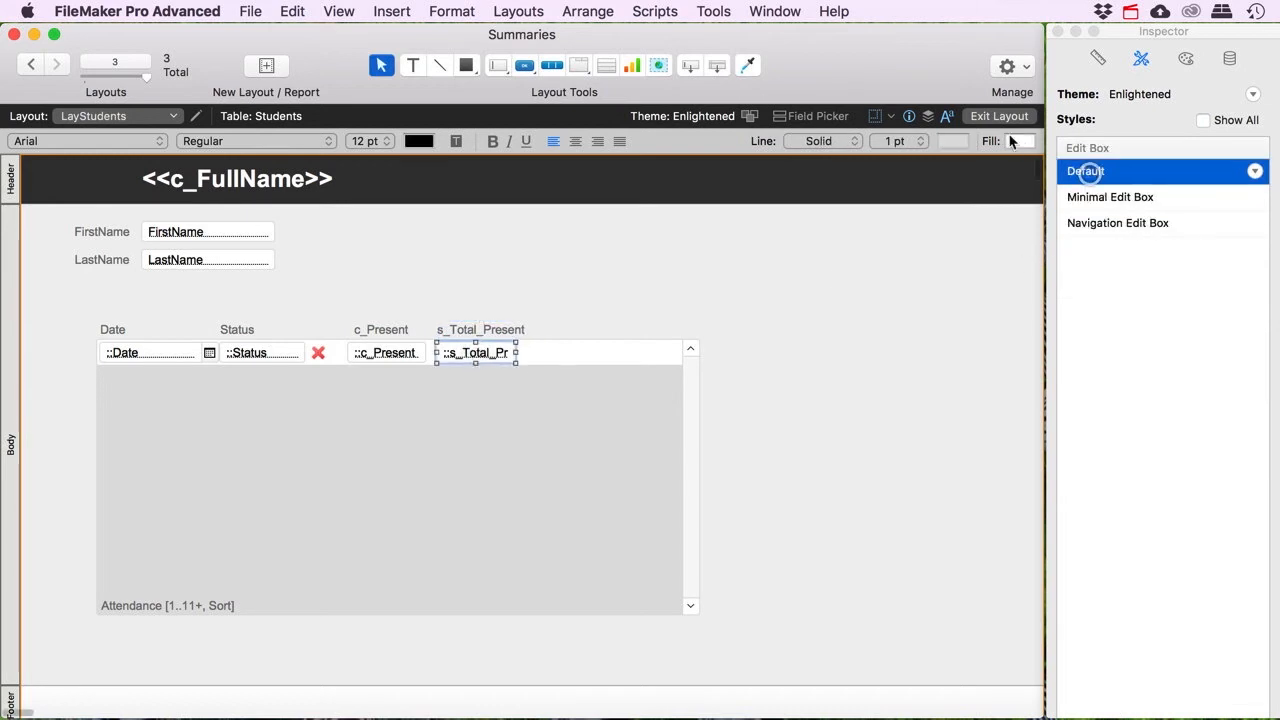
click(999, 116)
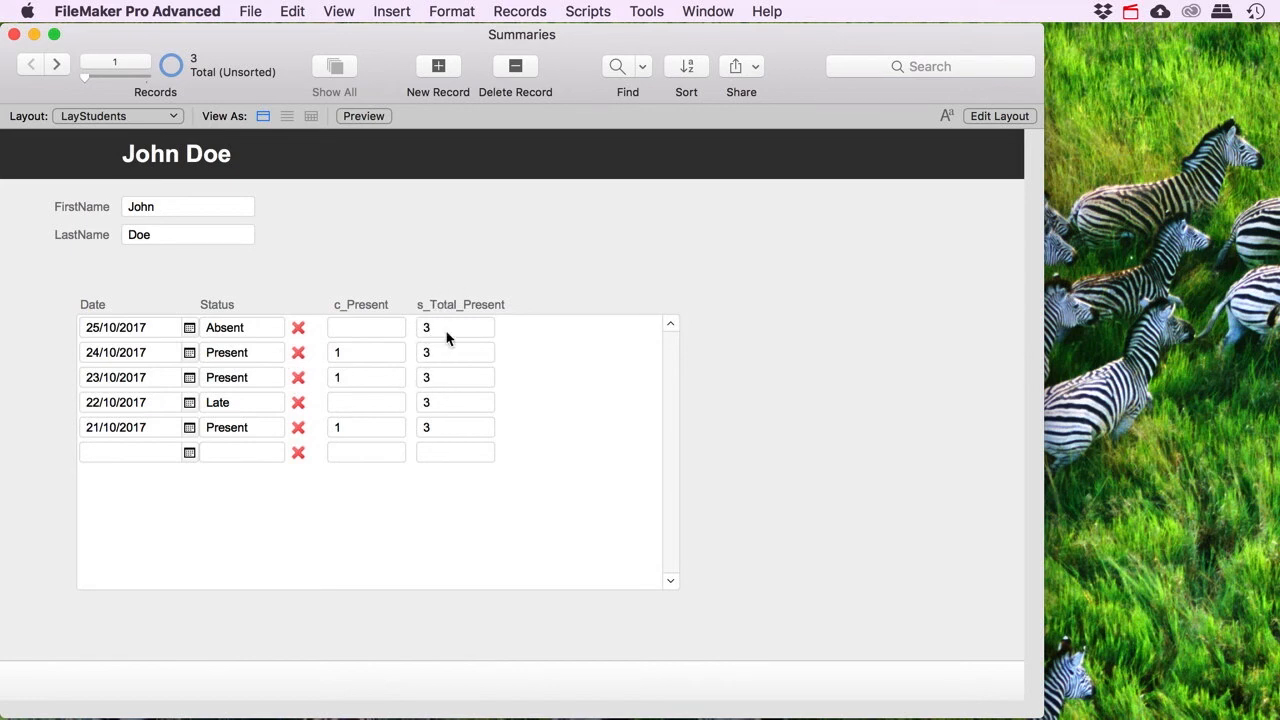
- Move the s_Total_Present field and its label out of the portal to just above it, and return to Browse mode
click(985, 115)
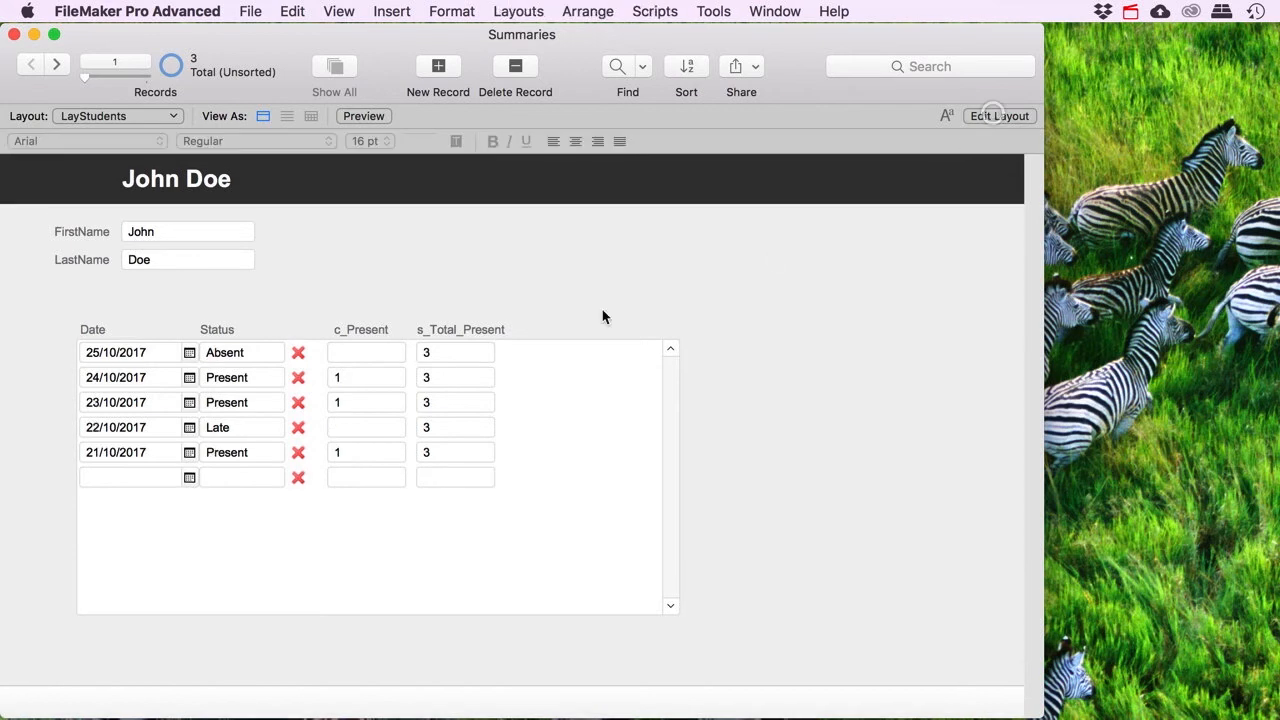
click(473, 350)
shift+click(471, 329)
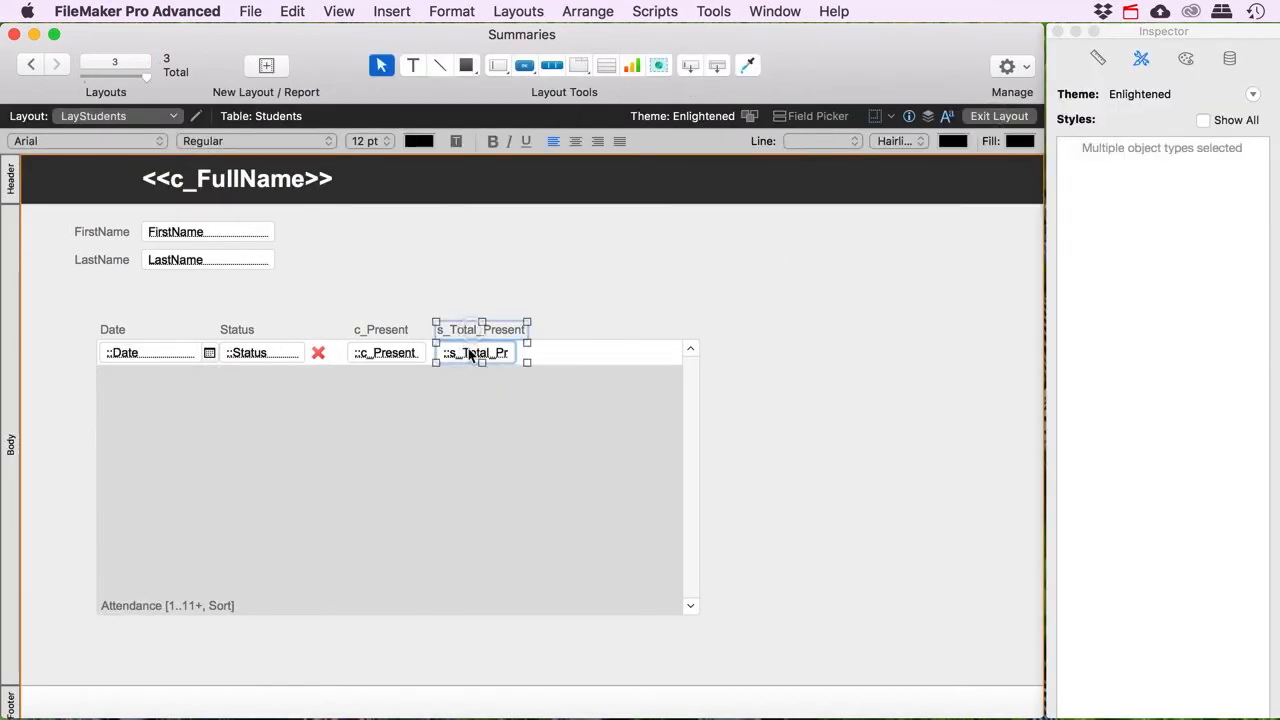
drag(465, 356, 380, 297)
click(757, 227)
click(976, 118)
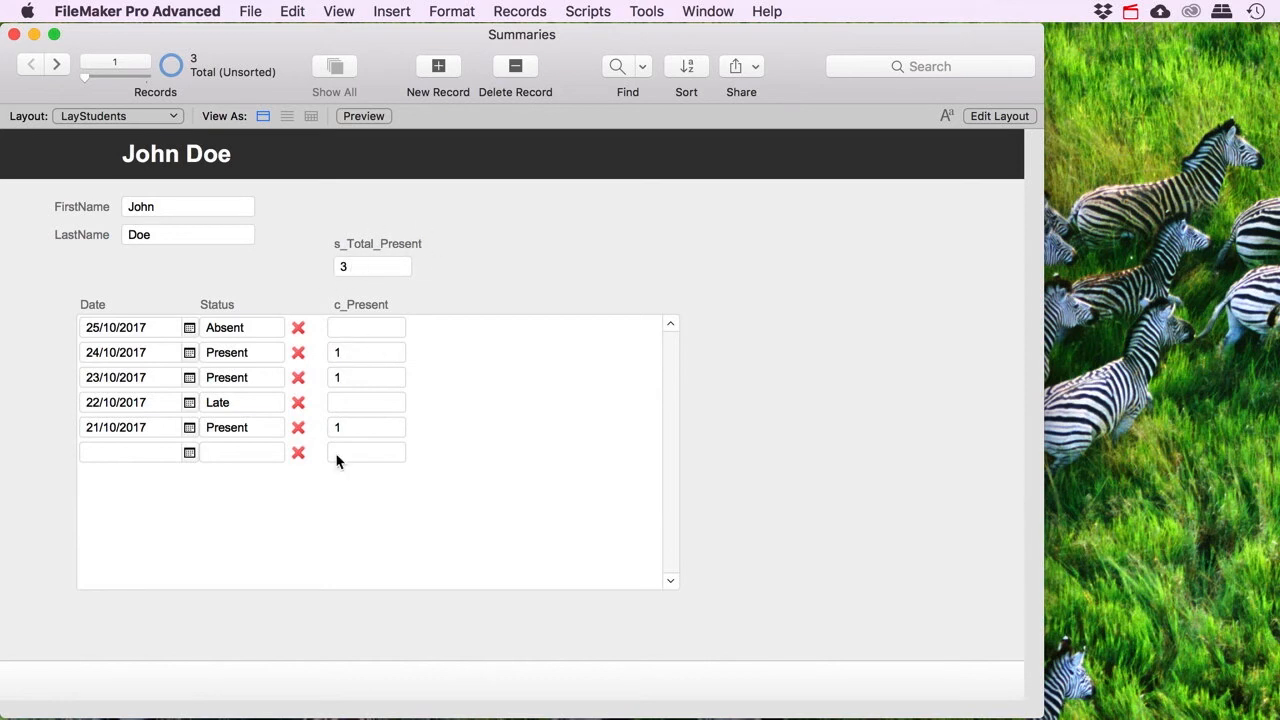
- Compare s_Total_Present with the attendance rows marked Present on each student record, and return to the first record
click(57, 65)
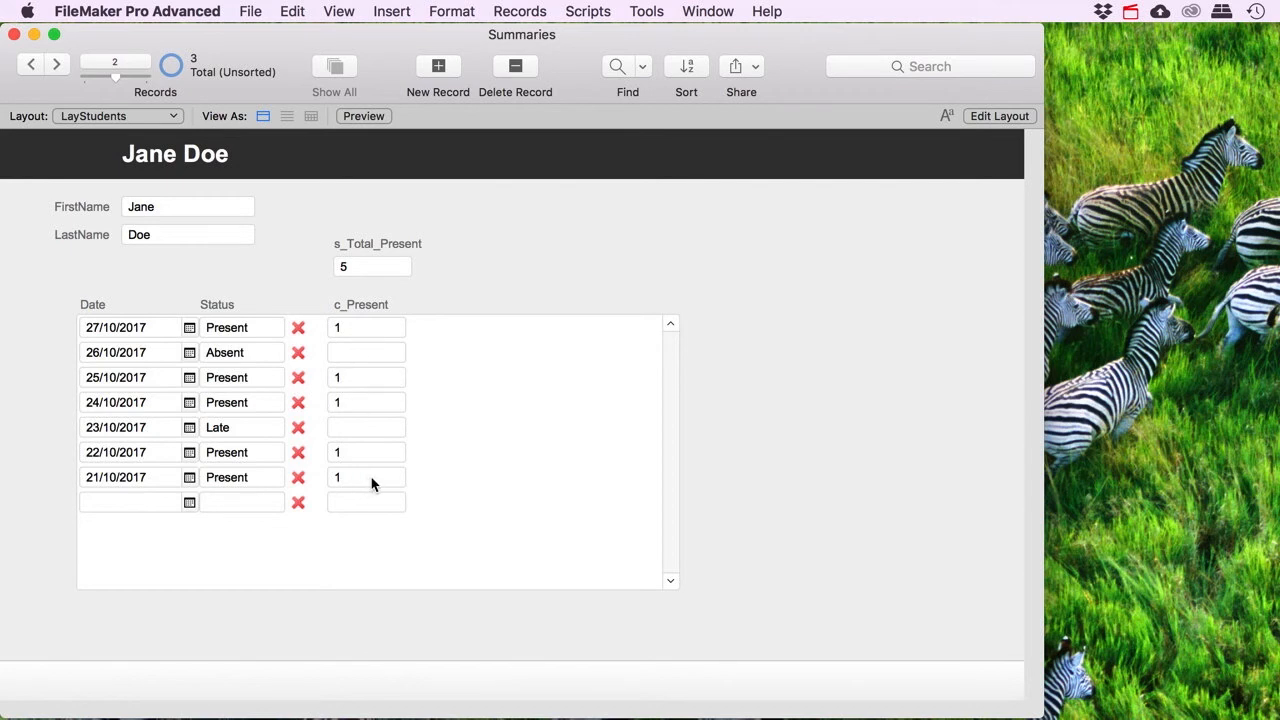
click(57, 66)
scroll(673, 390, down, 1)
scroll(673, 400, down, 8)
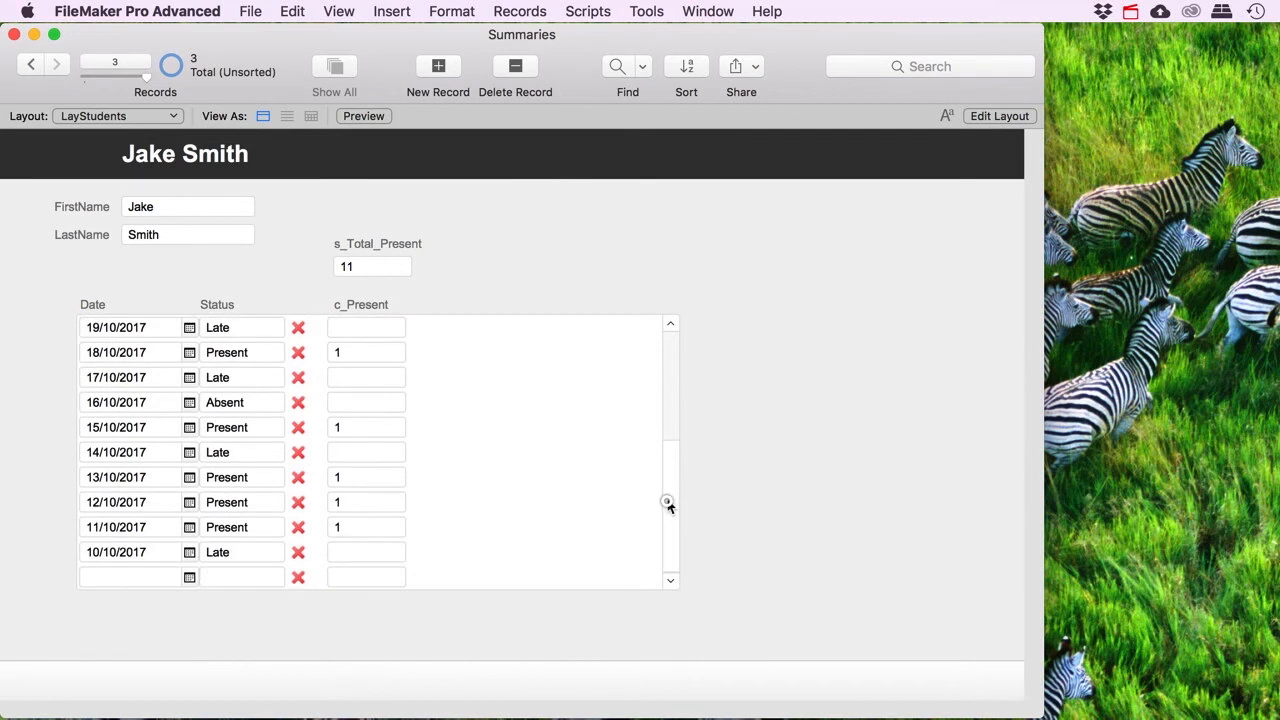
scroll(670, 485, up, 8)
scroll(675, 475, down, 6)
scroll(676, 474, up, 7)
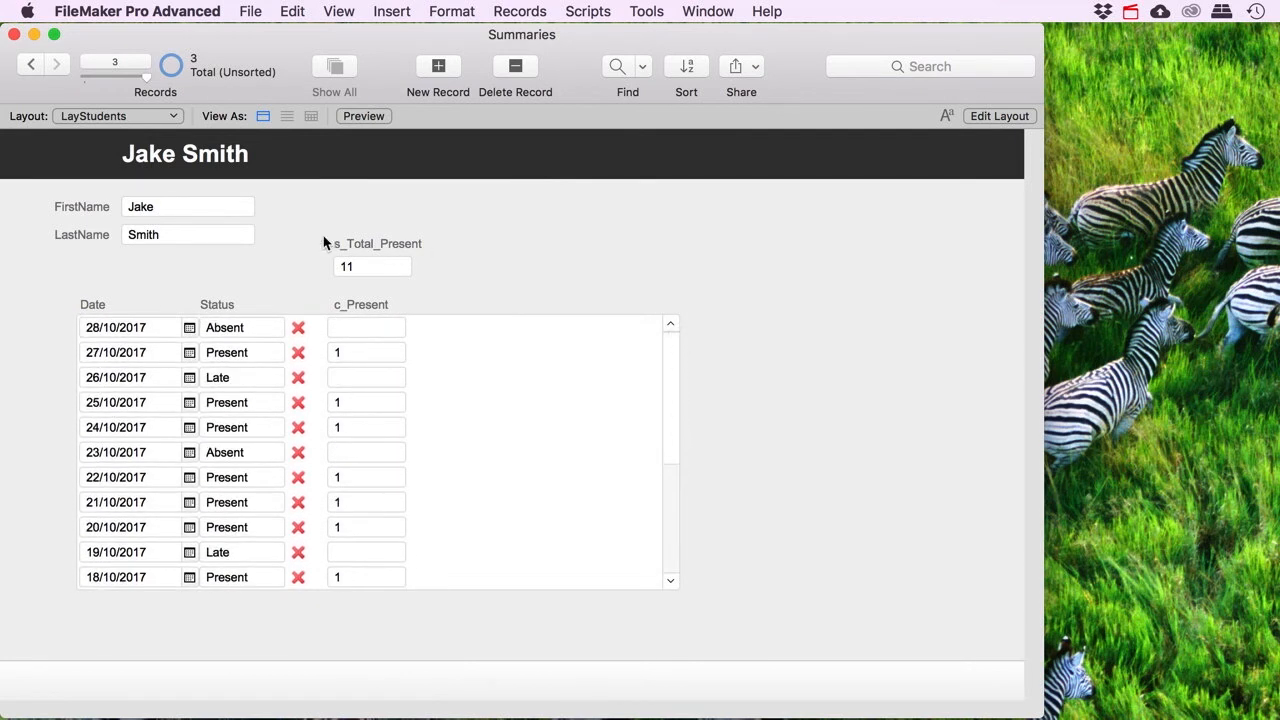
click(31, 65)
click(31, 65)
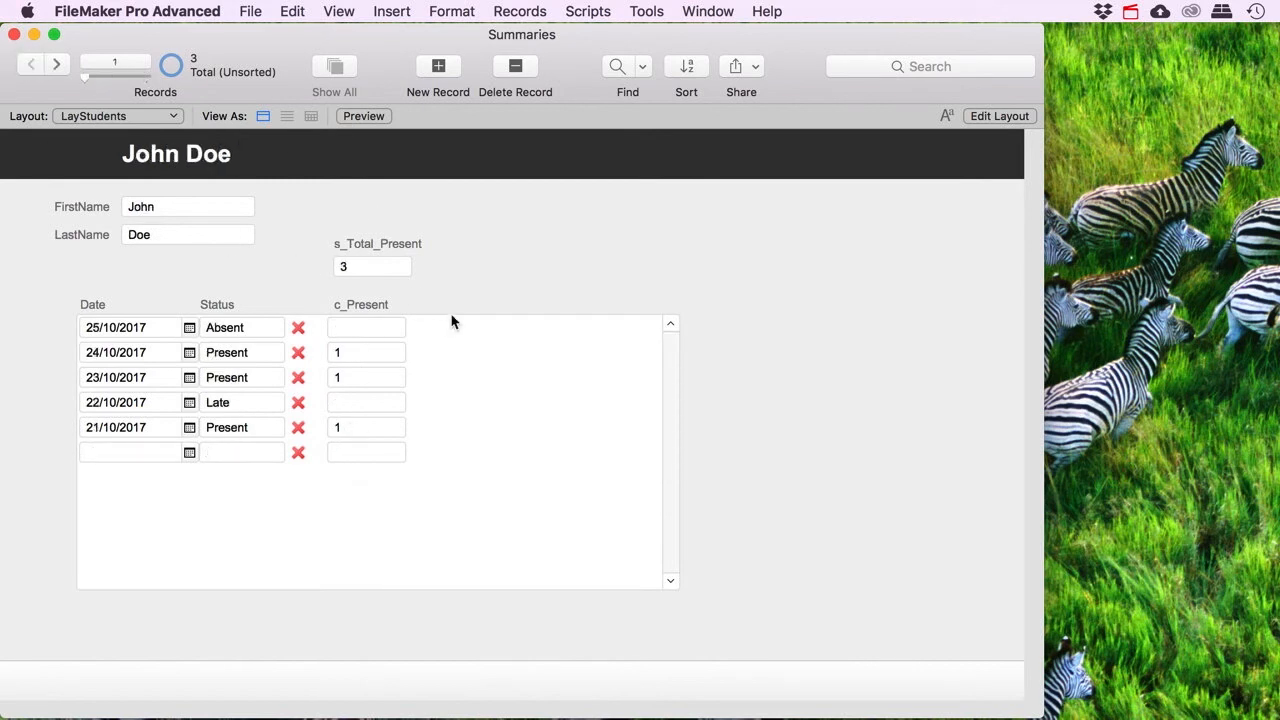
- Duplicate the c_Present field in the Attendance table and rename the copy to c_Absent
key(super+shift+d)
click(180, 112)
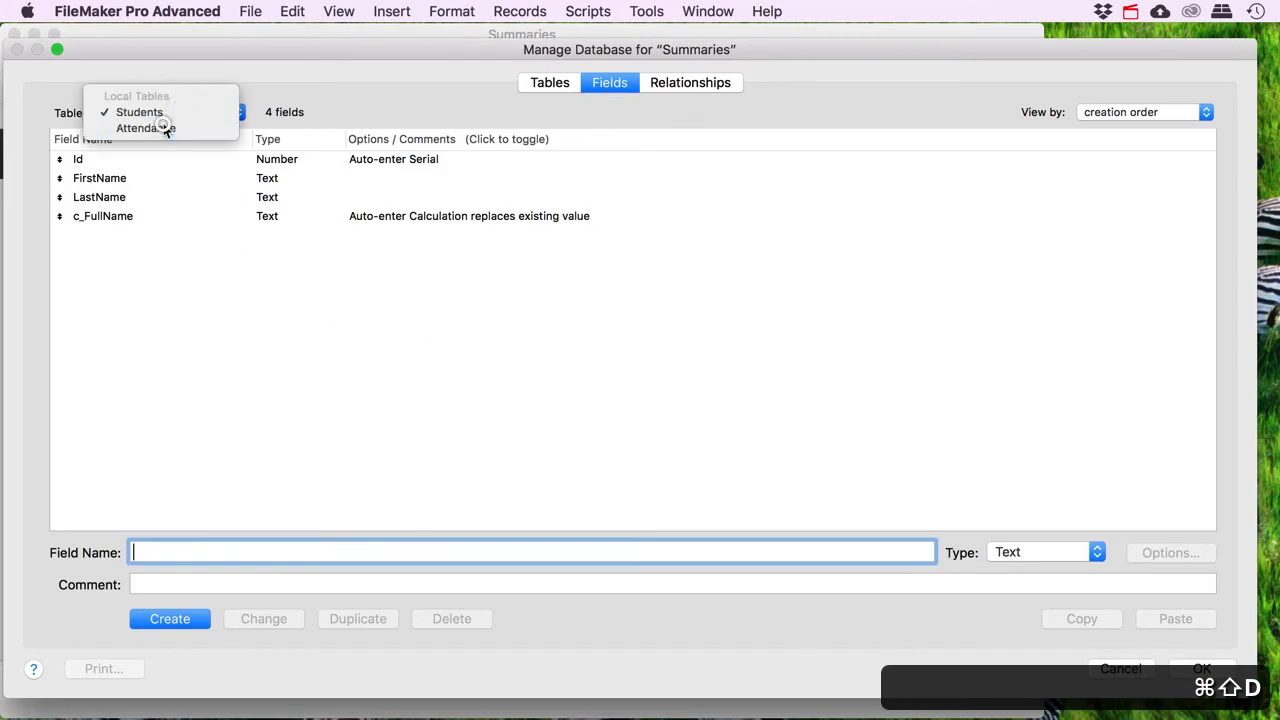
click(165, 130)
click(112, 237)
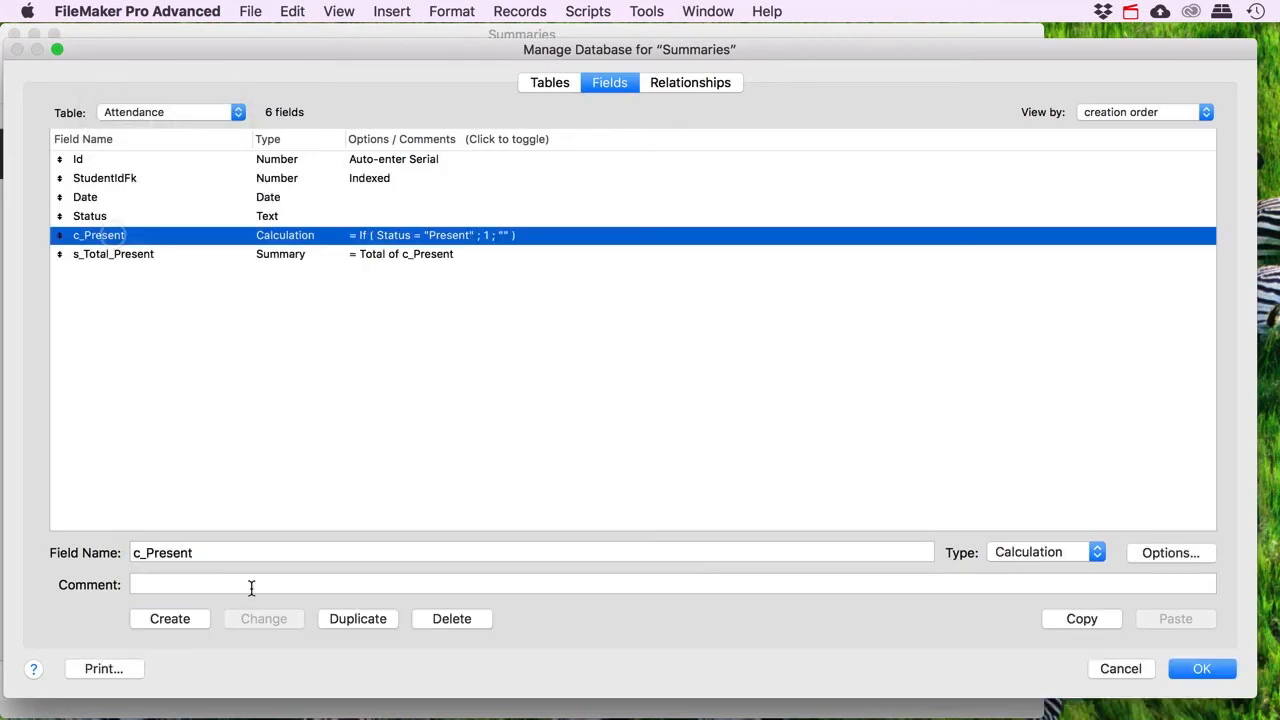
click(357, 619)
drag(145, 552, 313, 562)
text(Ab)
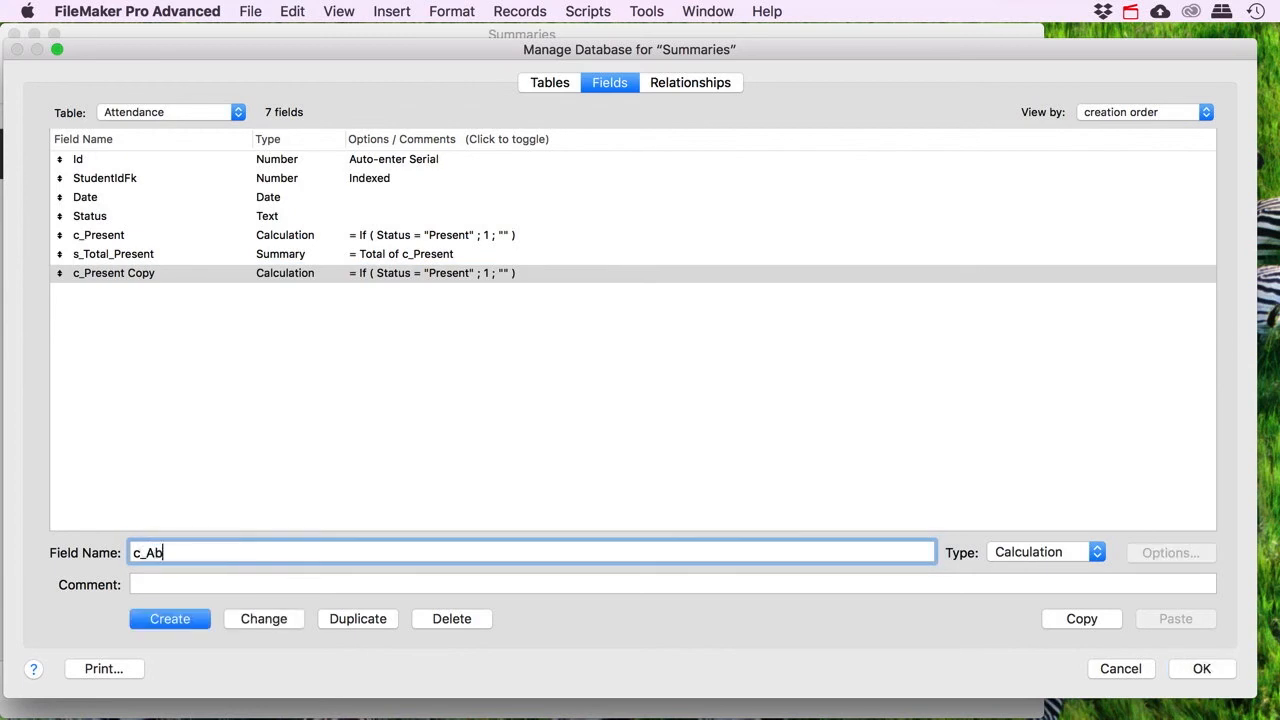
click(263, 620)
- Change the c_Absent calculation to If ( Status = "Absent" ; 1 ; "" )
click(250, 273)
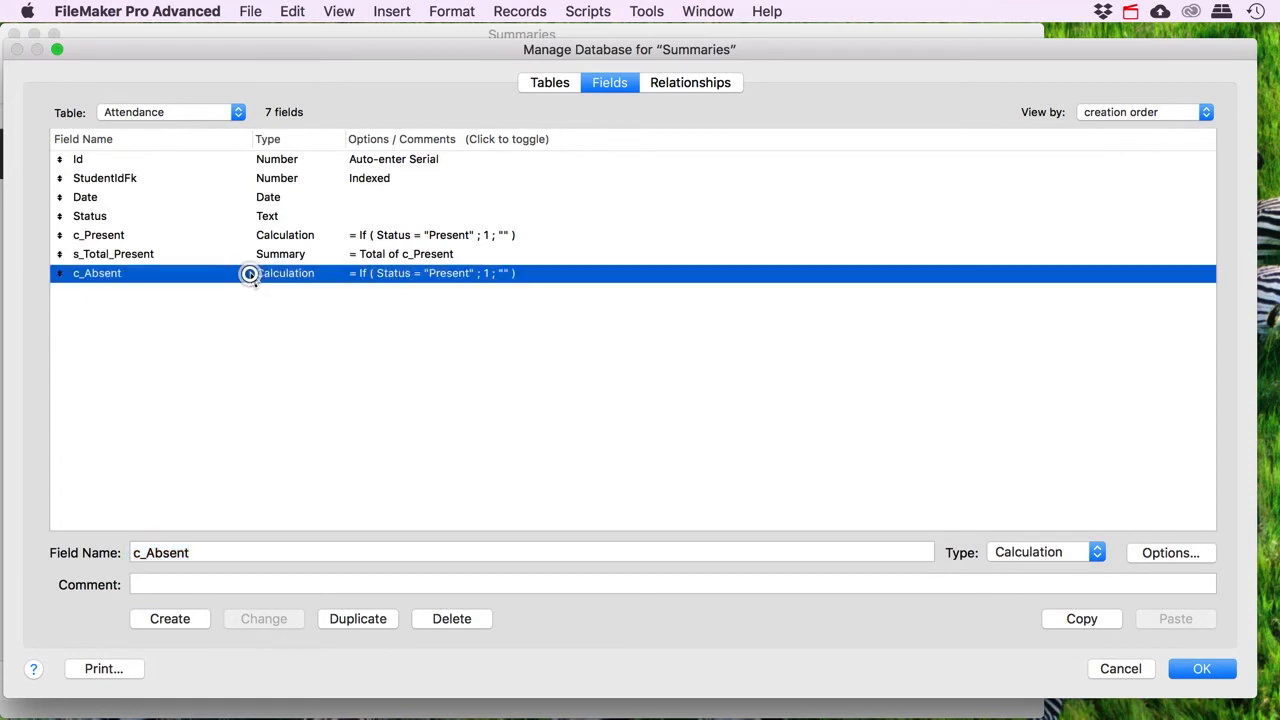
double_click(250, 273)
drag(436, 184, 487, 183)
text(Absent)
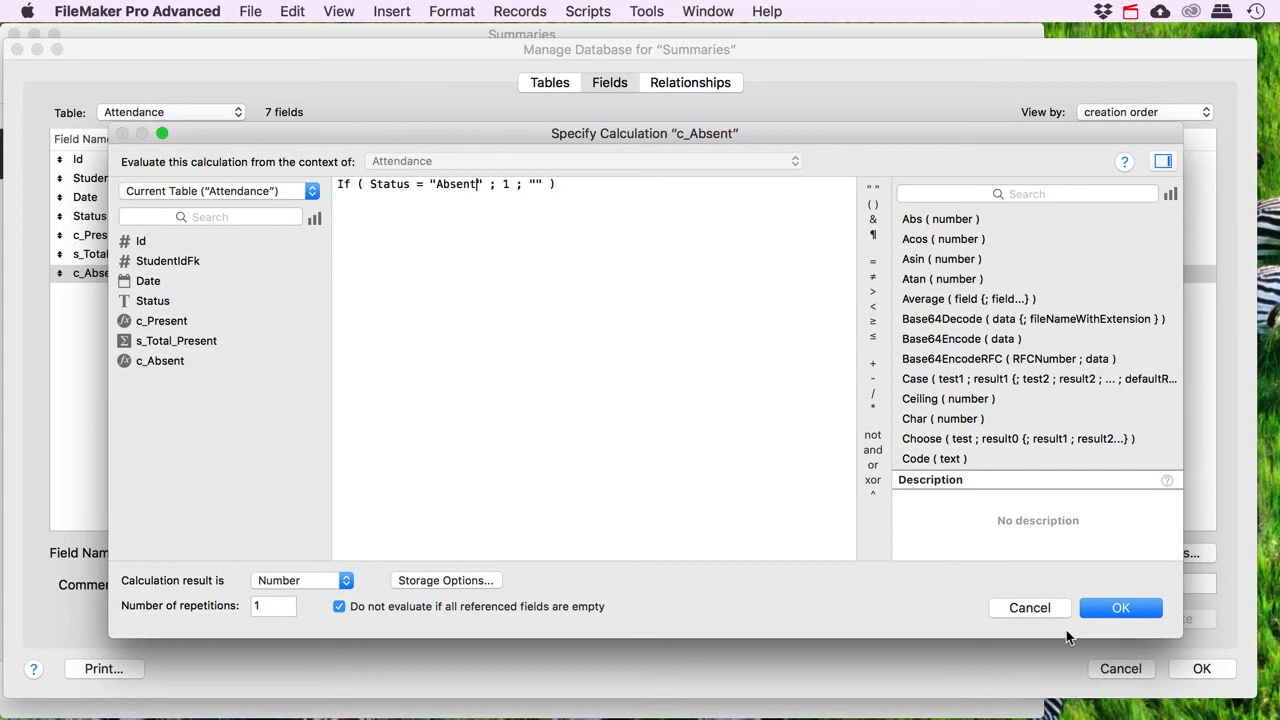
click(1118, 608)
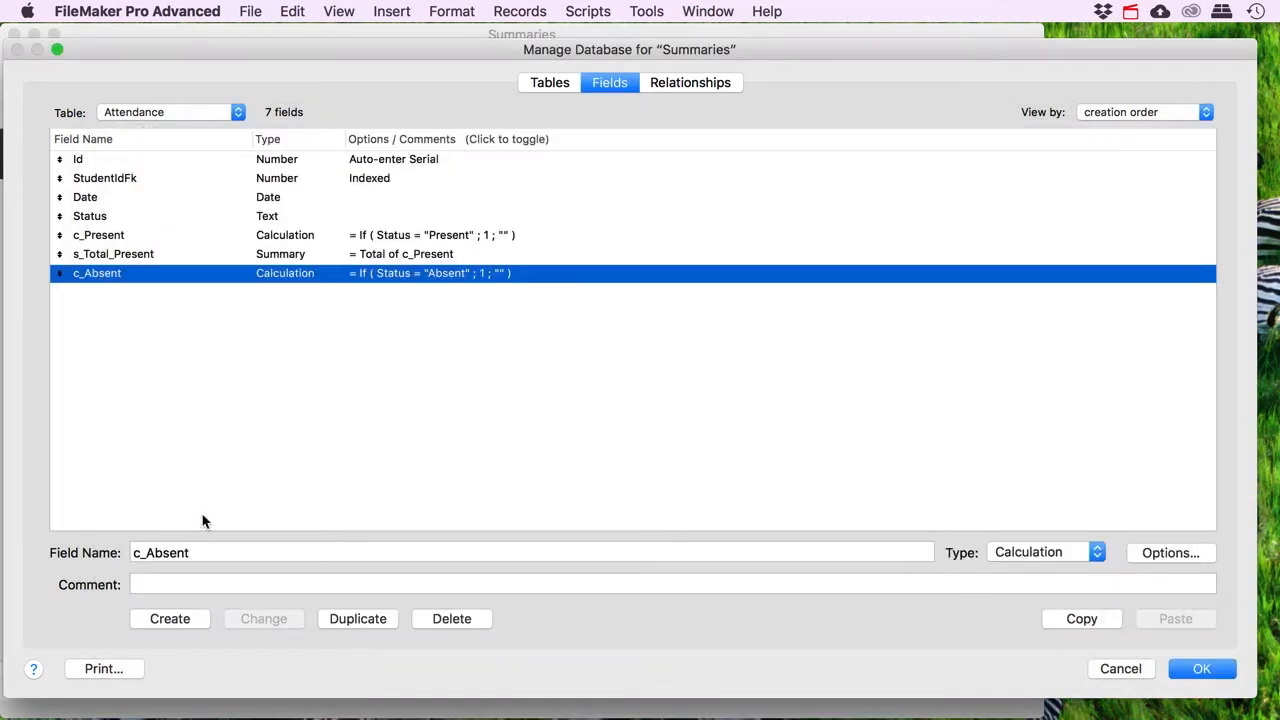
- Create a Summary field named s_Total_Absent in the Attendance table, defined as Total of c_Absent
click(140, 552)
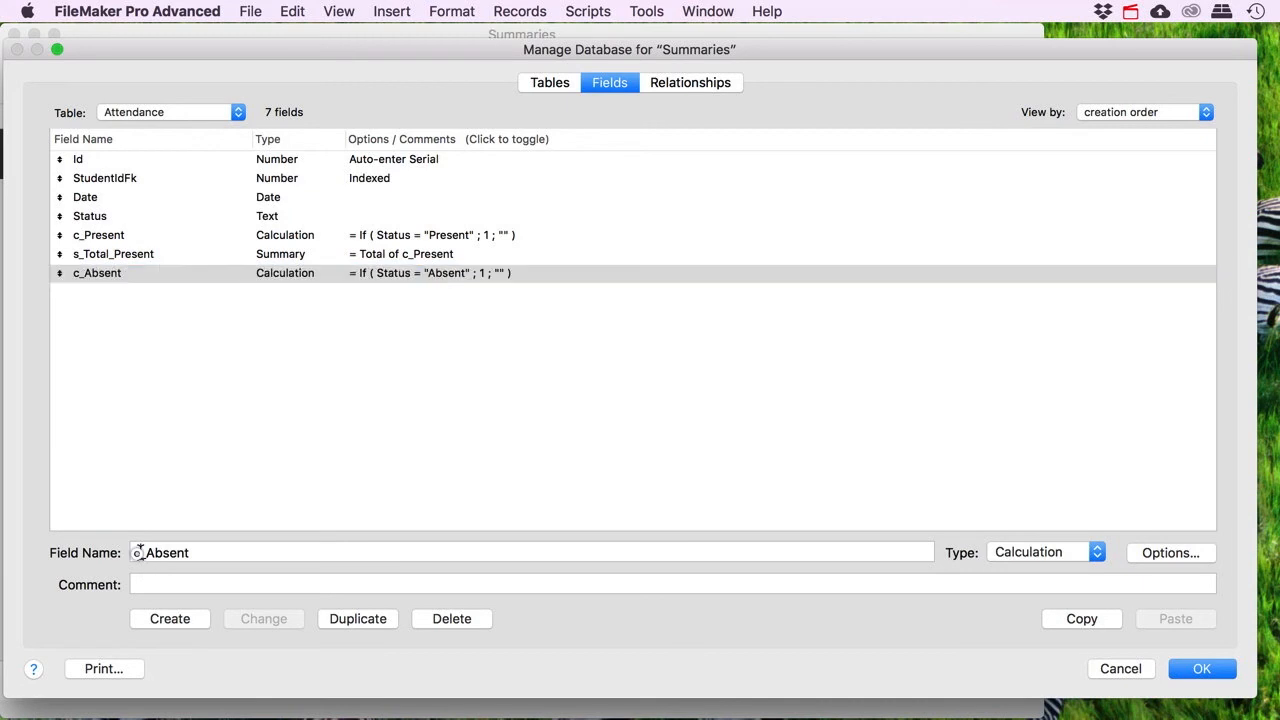
key(BackSpace)
text(s_)
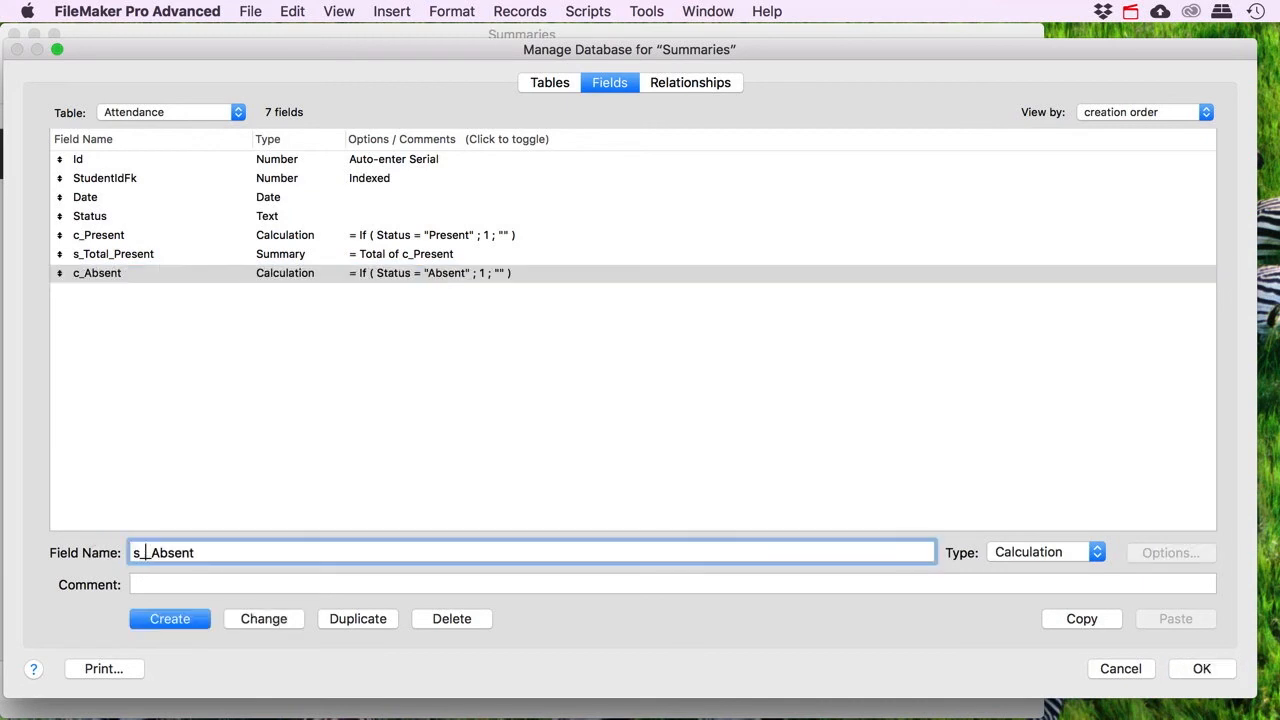
text(Total)
key(super+s)
key(Return)
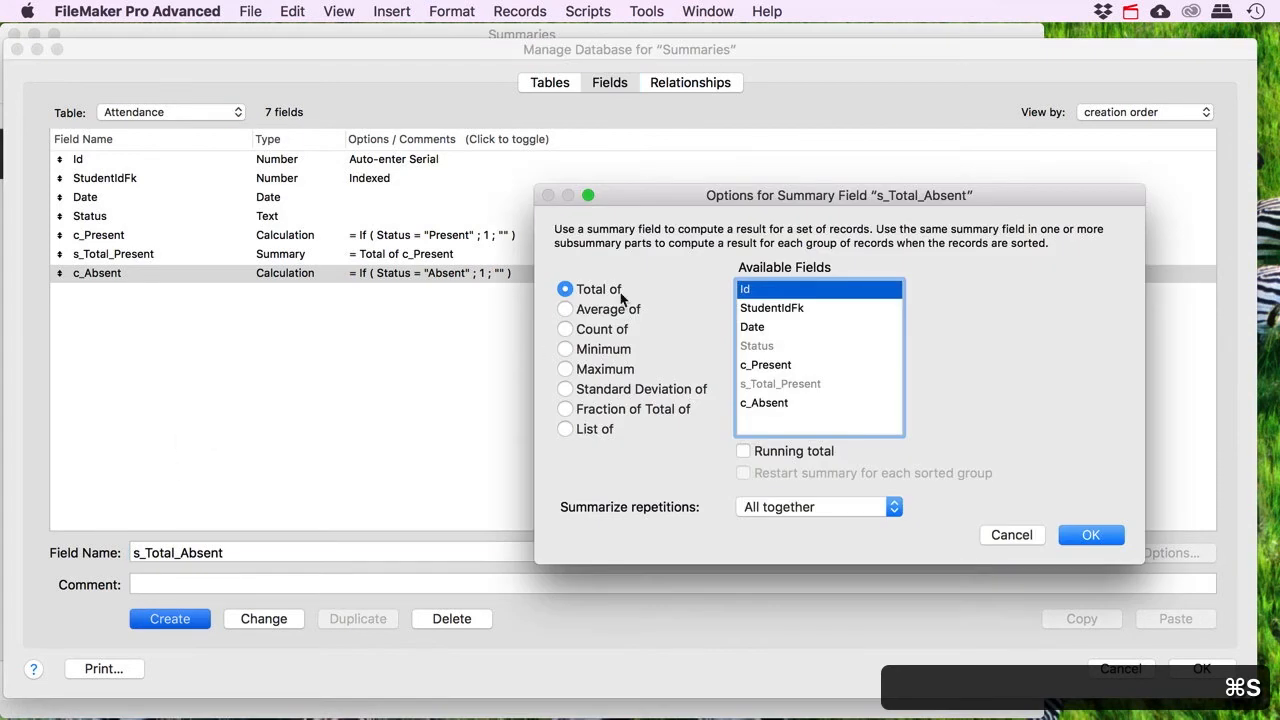
click(786, 405)
click(1080, 538)
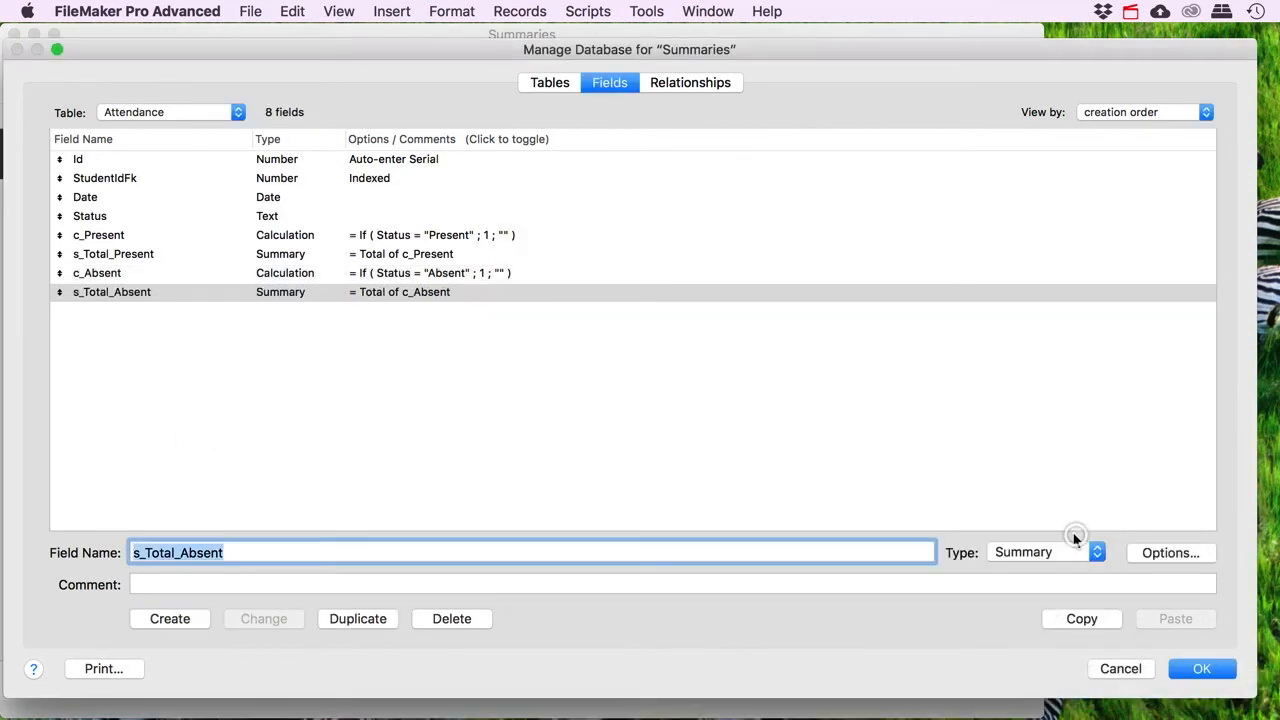
- Duplicate the c_Absent field and rename the copy to c_Late
click(119, 274)
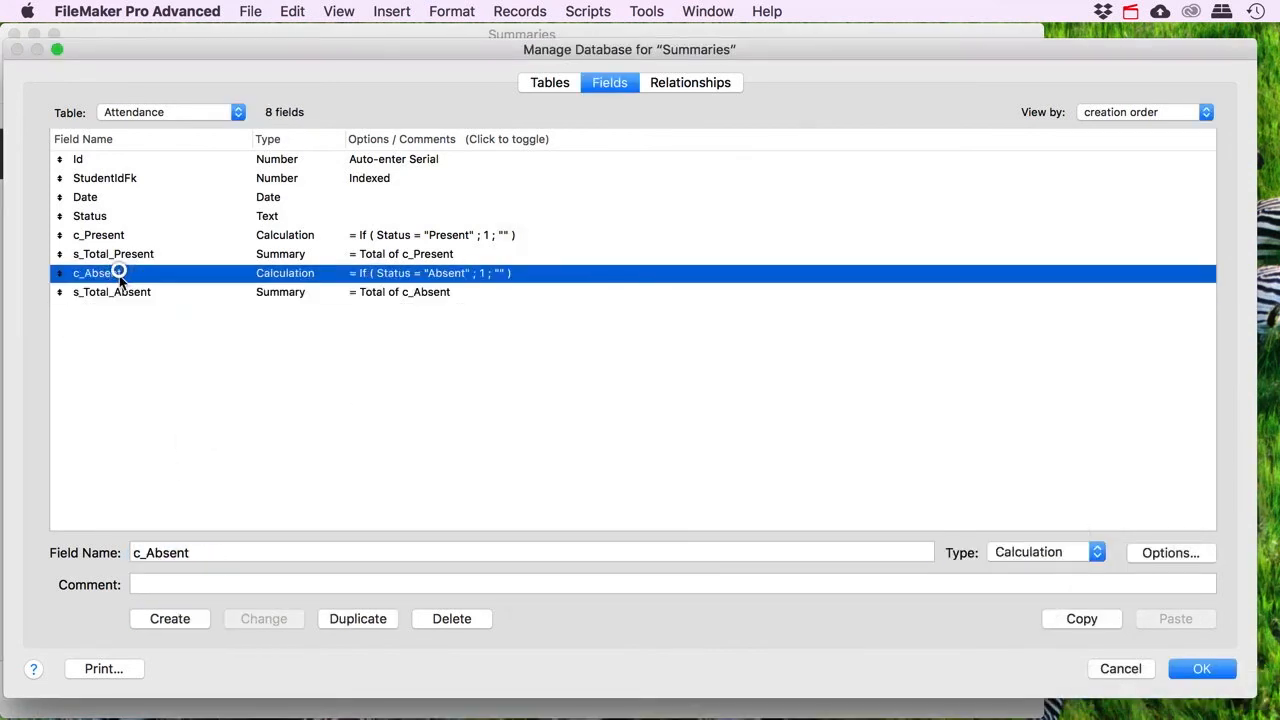
click(340, 618)
click(145, 553)
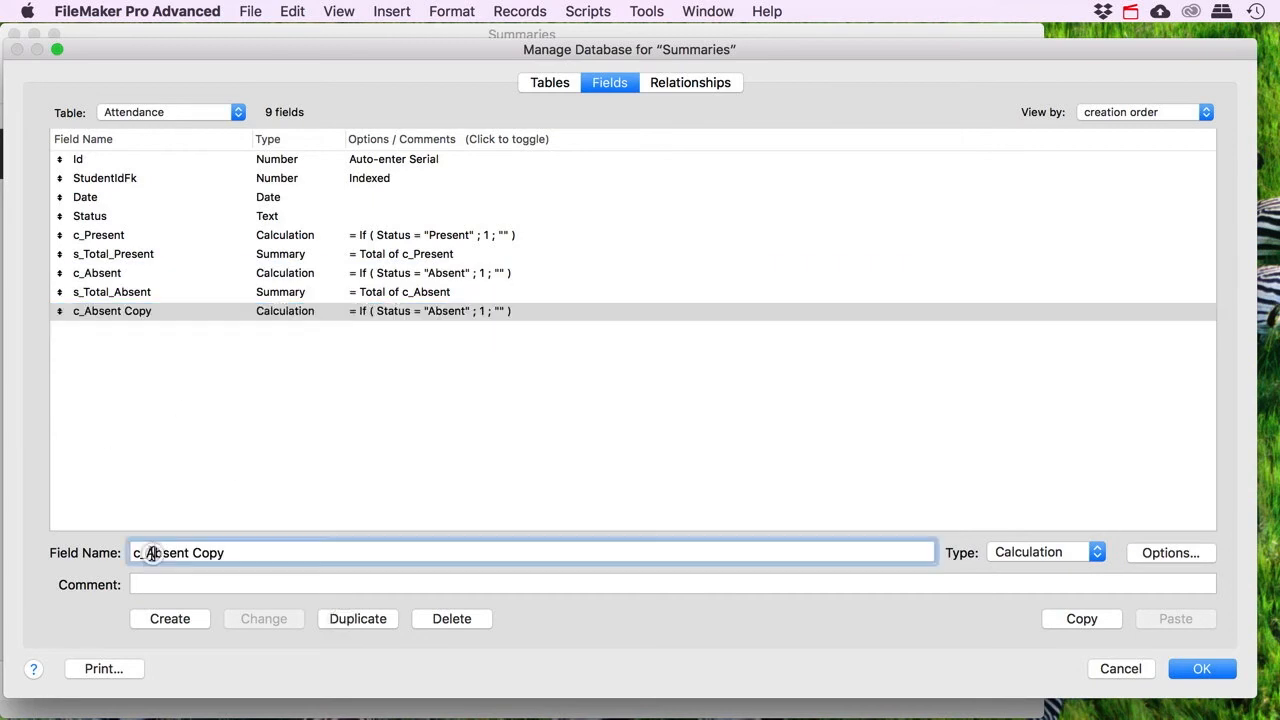
drag(145, 553, 255, 553)
text(Late)
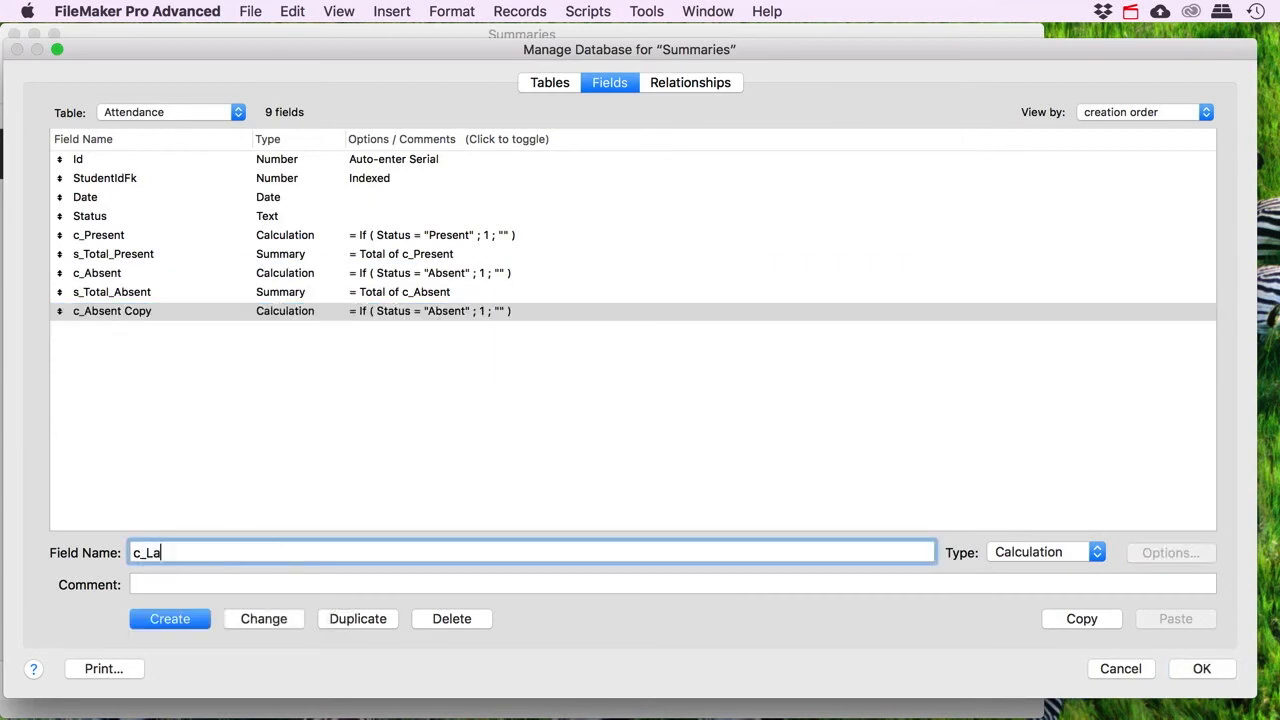
click(263, 619)
- Create a field named s_Total_Late of type Summary in the Attendance table
click(94, 293)
click(90, 310)
drag(140, 553, 88, 558)
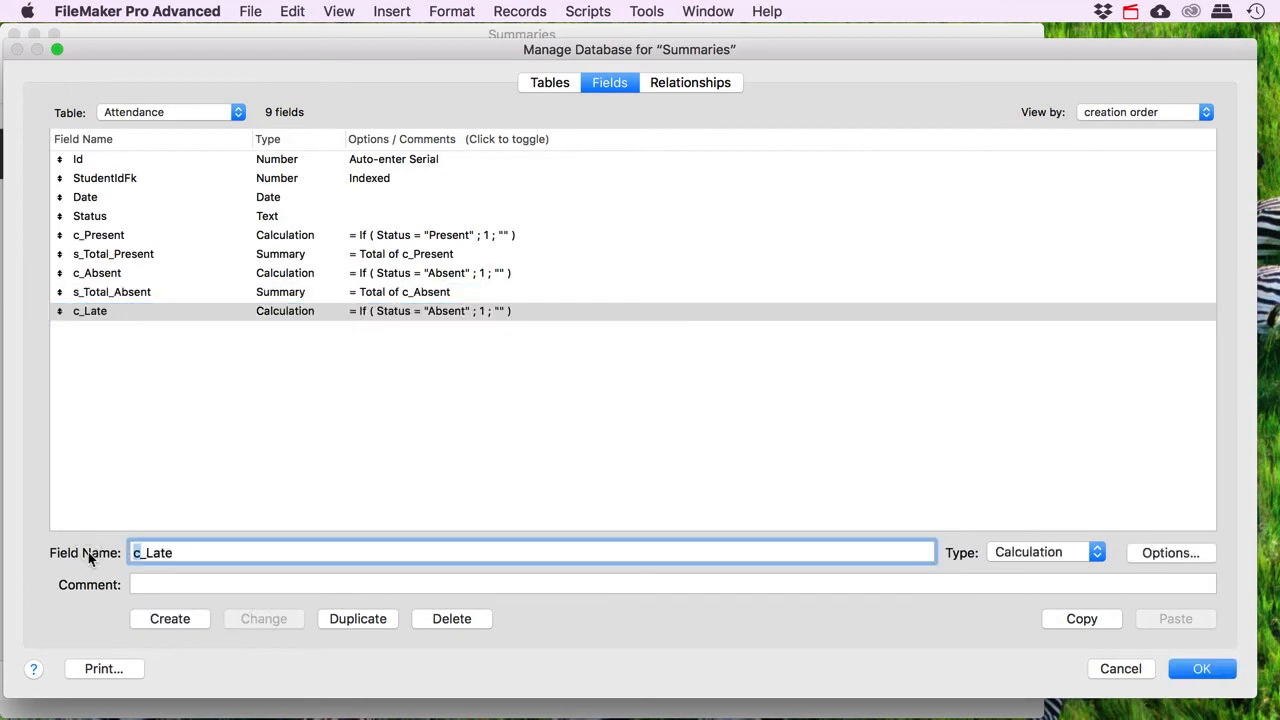
text(s_Tit)
key(BackSpace)
key(BackSpace)
text(otal)
key(super+s)
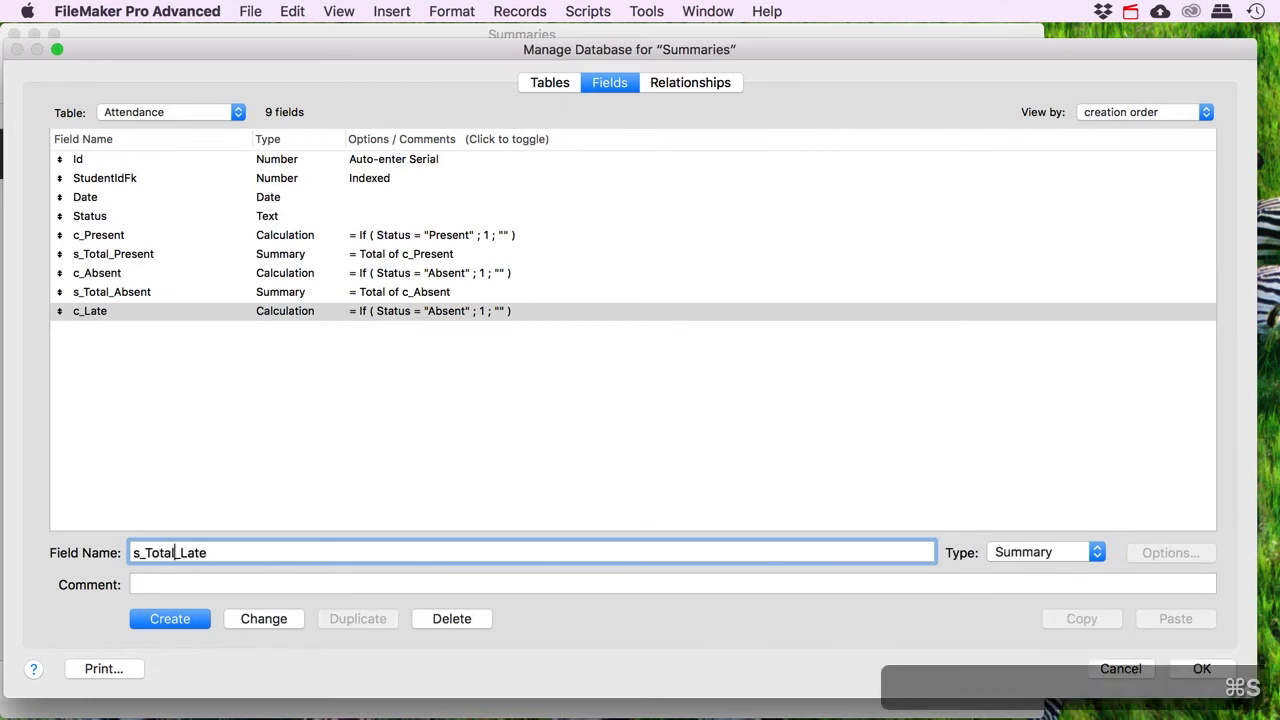
key(Return)
- Define the s_Total_Late summary as Total of c_Late and save the database definition
scroll(800, 410, down, 3)
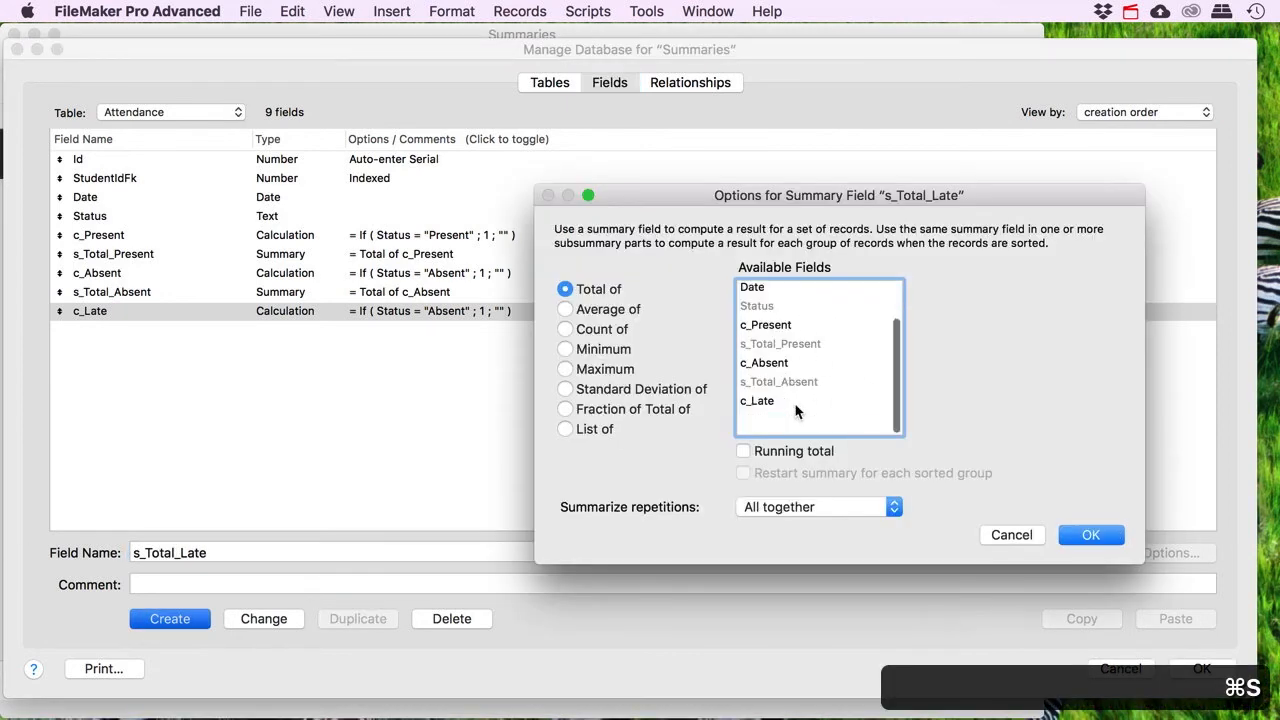
click(770, 422)
click(1084, 534)
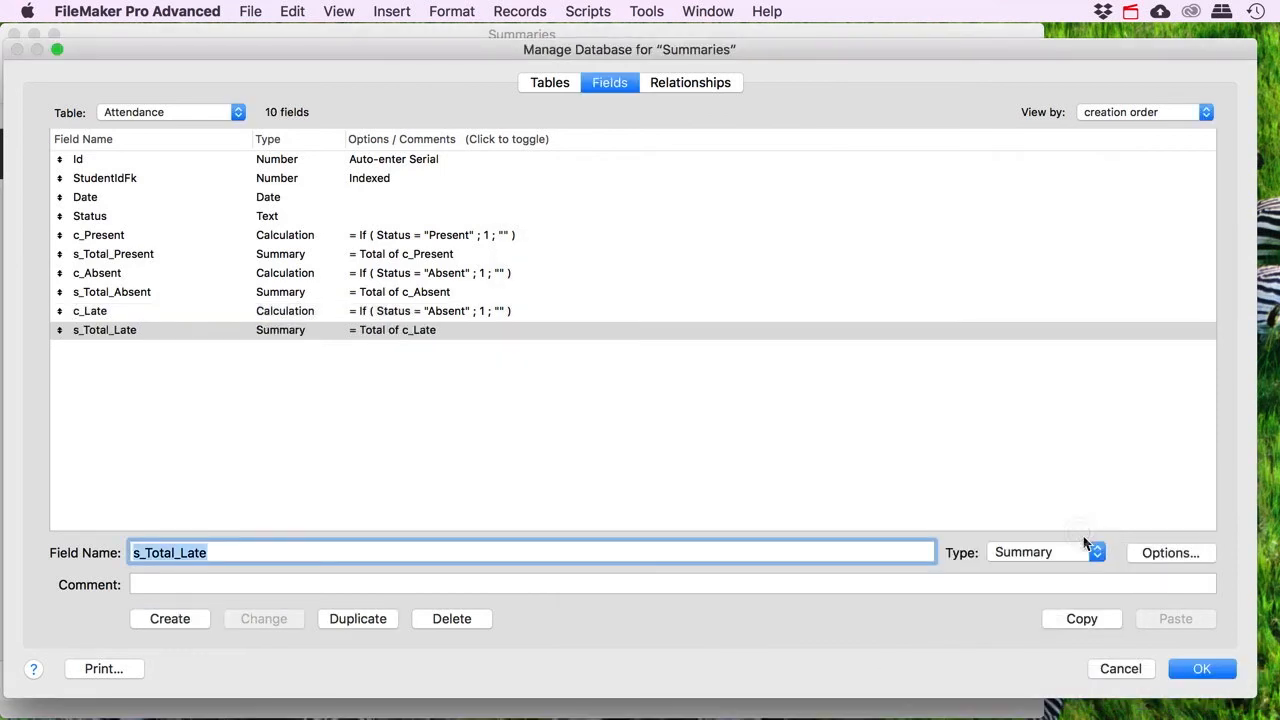
click(1216, 673)
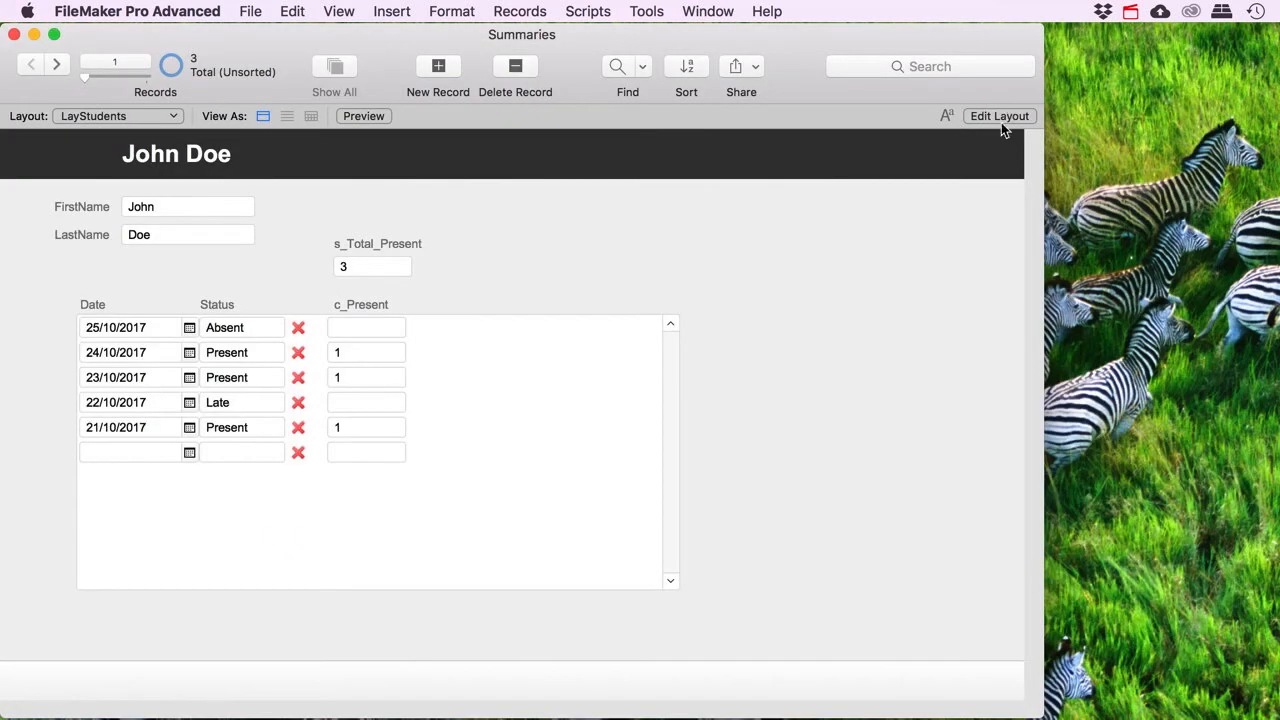
- Duplicate the c_Present field and its label twice, placing the copies beside the original in the attendance portal
click(1003, 116)
click(377, 351)
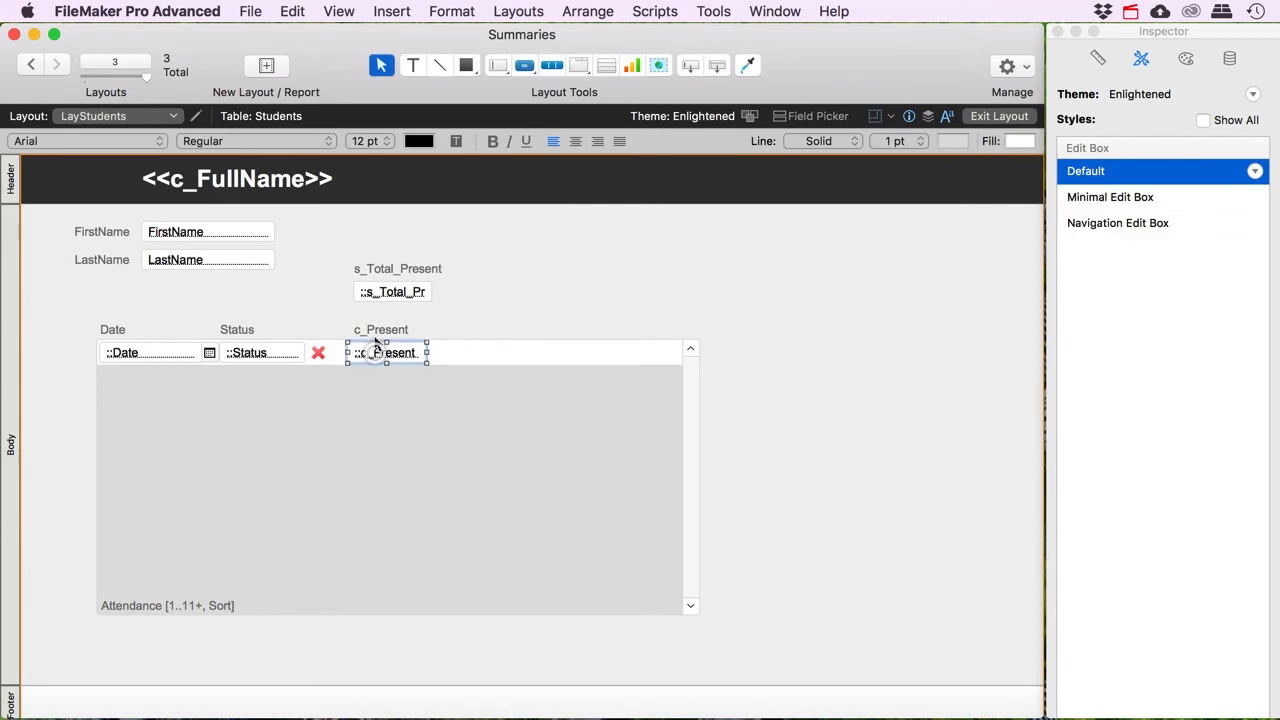
shift+click(378, 338)
drag(384, 352, 537, 357)
- Reassign the two c_Present field copies in the portal to c_Absent and c_Late
double_click(465, 353)
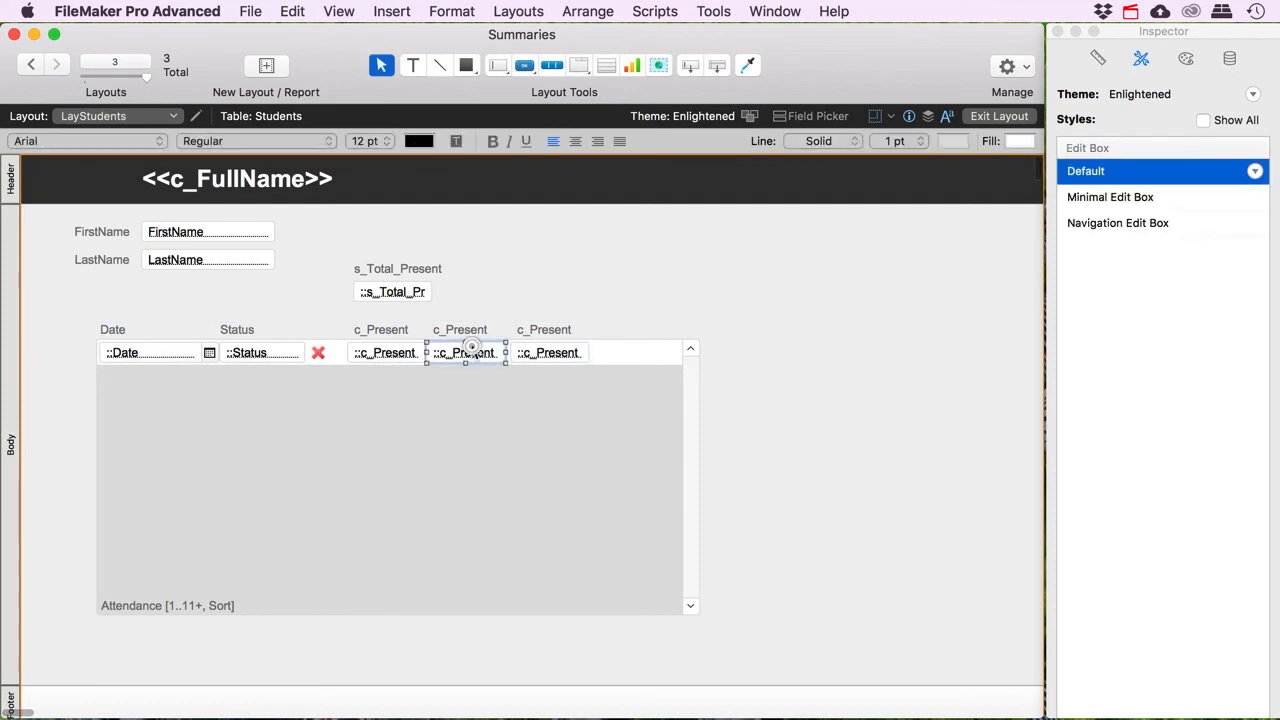
click(700, 434)
click(944, 663)
double_click(530, 352)
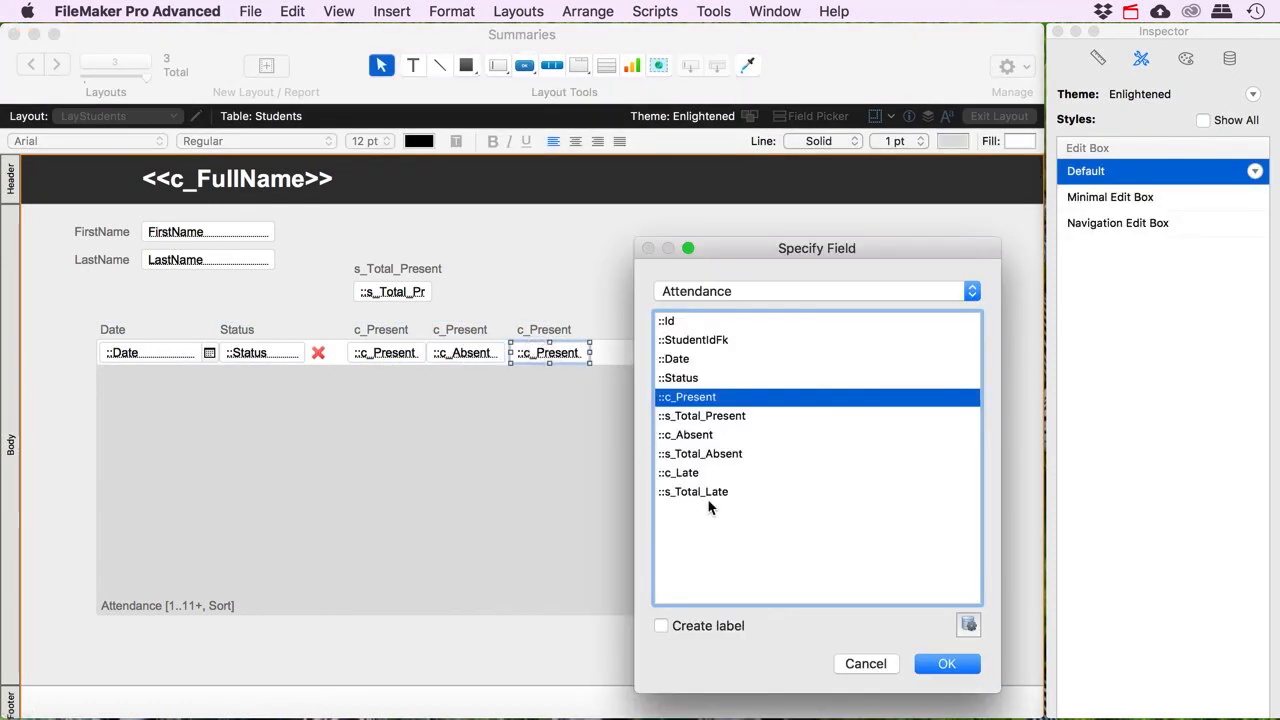
click(686, 472)
click(944, 663)
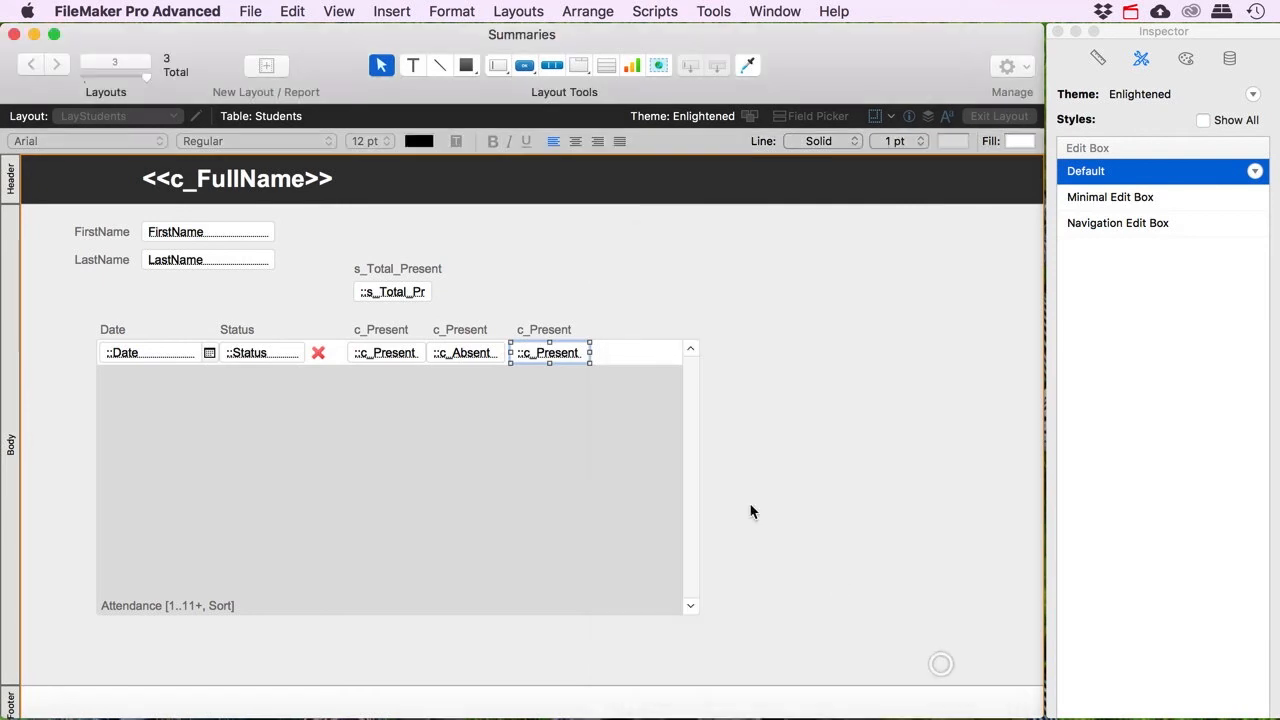
- Rename the labels above the two new portal columns to c_Absent and c_Late
click(450, 352)
click(455, 329)
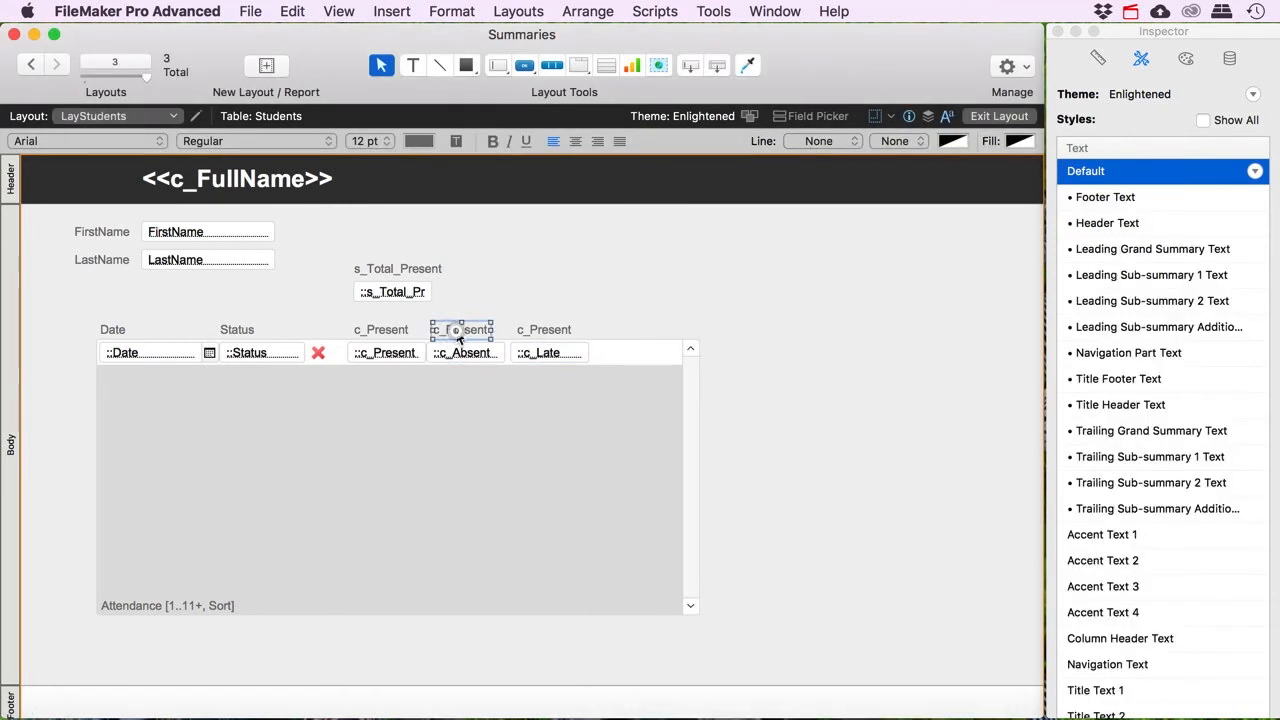
double_click(450, 330)
drag(448, 330, 512, 333)
key(BackSpace)
text(Absent)
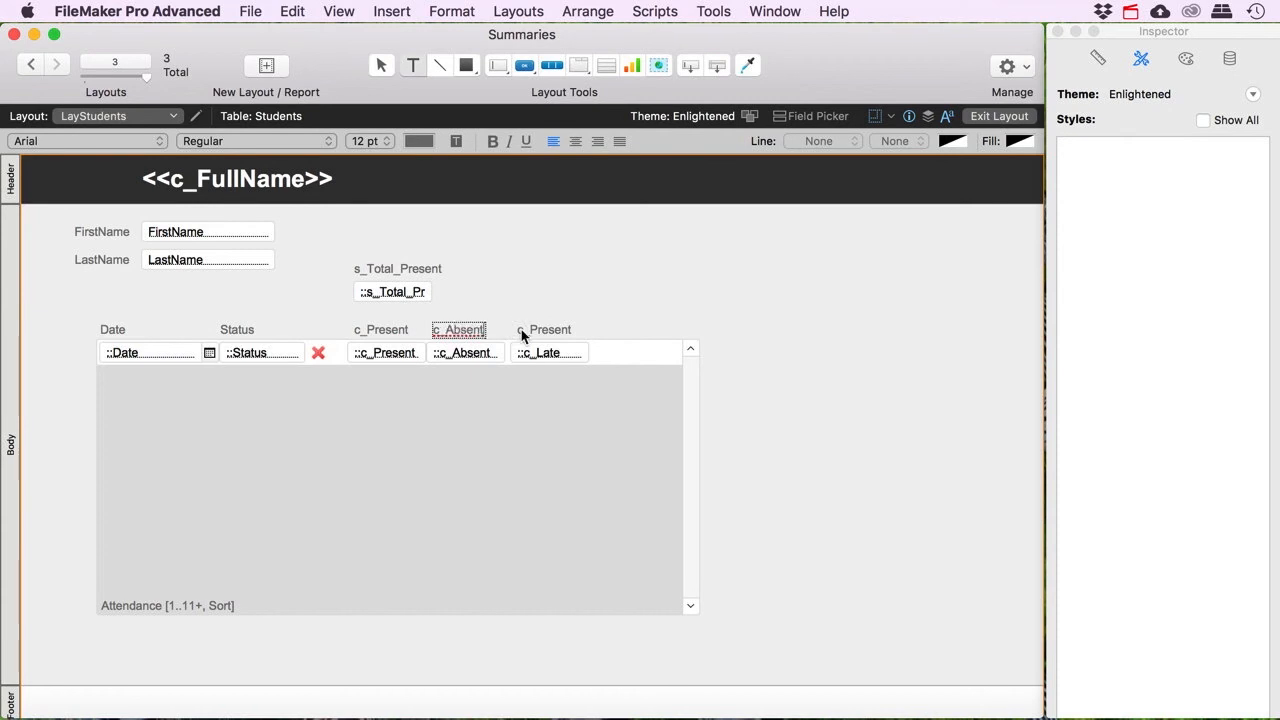
triple_click(555, 331)
text(Late)
key(Escape)
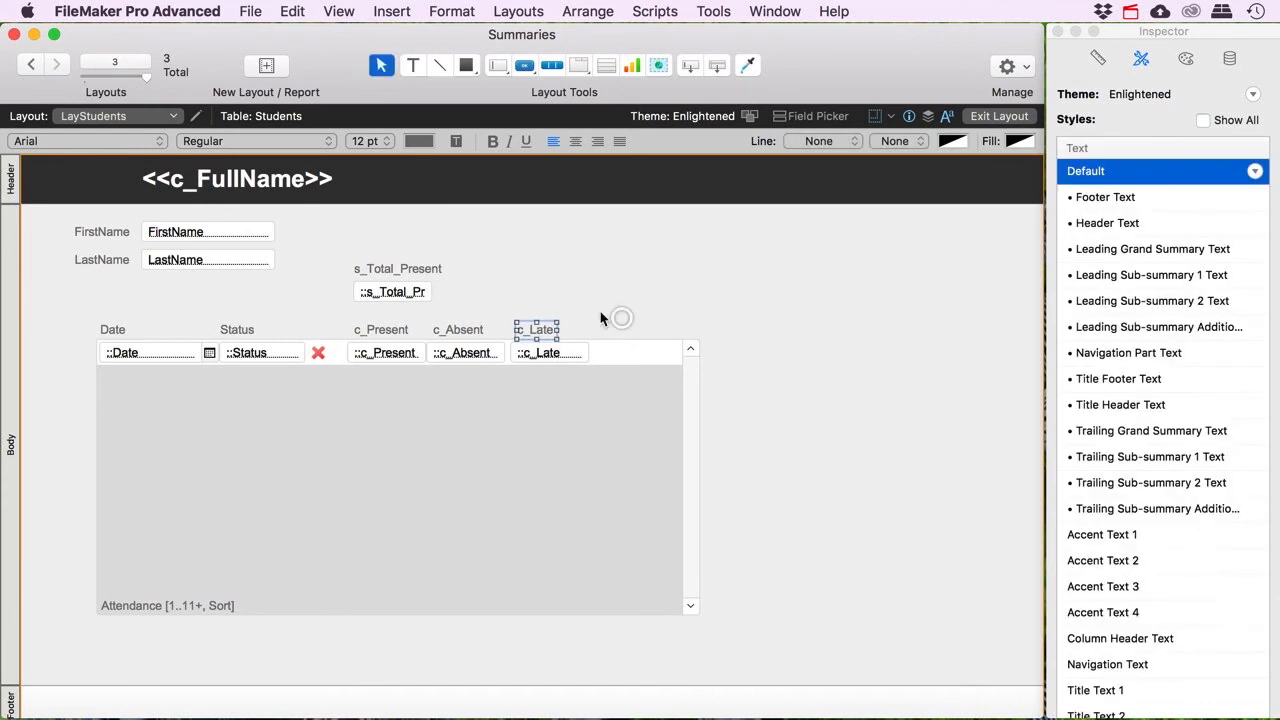
- Duplicate the s_Total_Present field and its label twice, placing the copies in a row above the portal
click(407, 356)
click(476, 354)
click(535, 356)
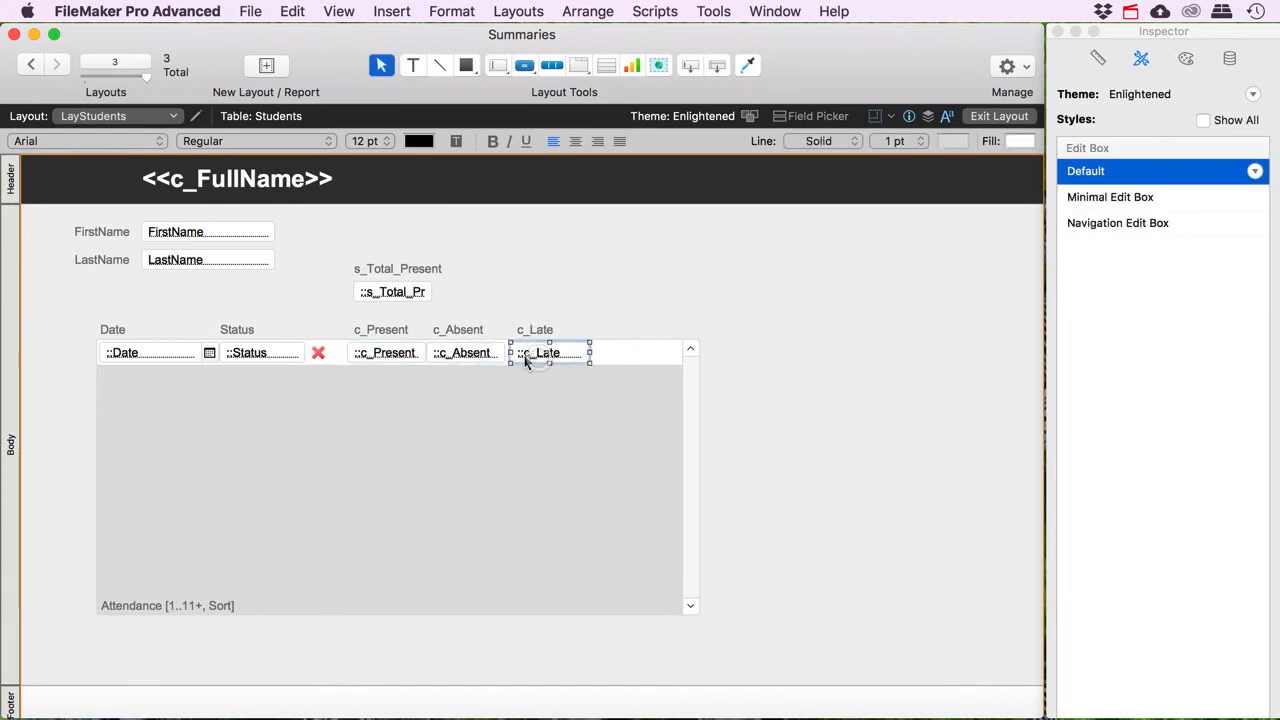
click(397, 292)
shift+click(400, 266)
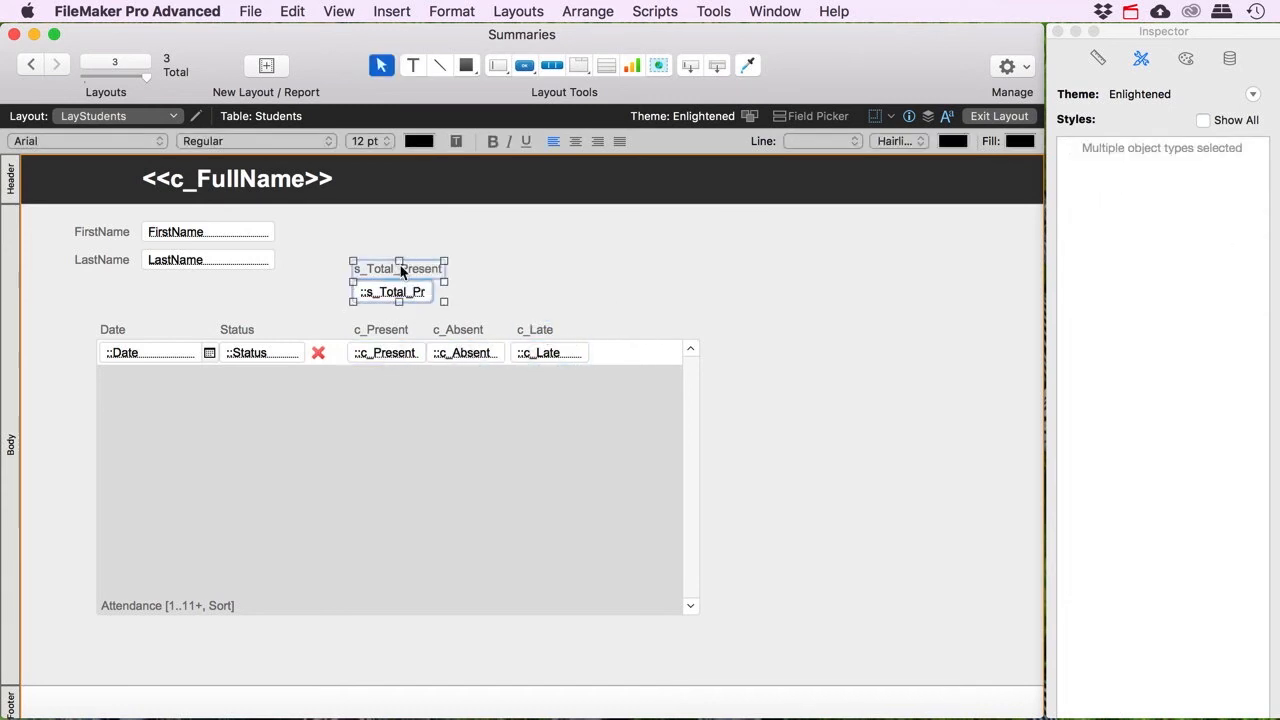
drag(390, 290, 574, 292)
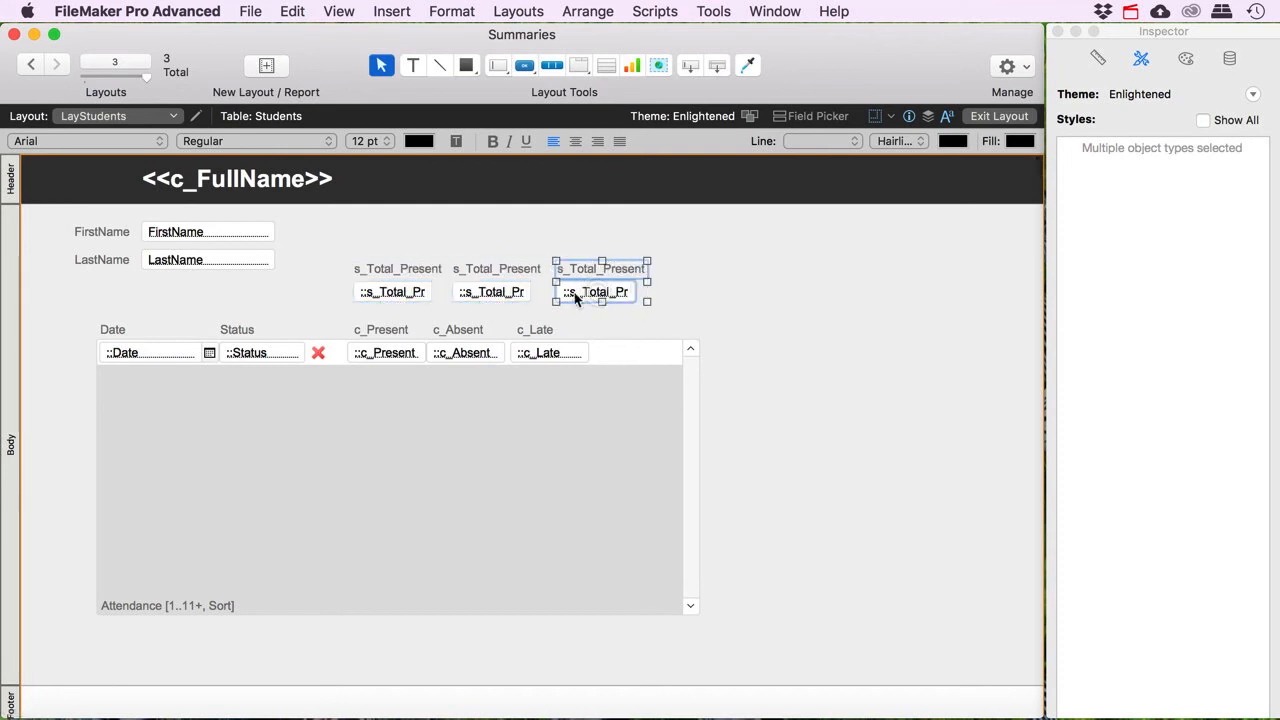
- Reassign the two s_Total_Present field copies to s_Total_Absent and s_Total_Late
double_click(497, 291)
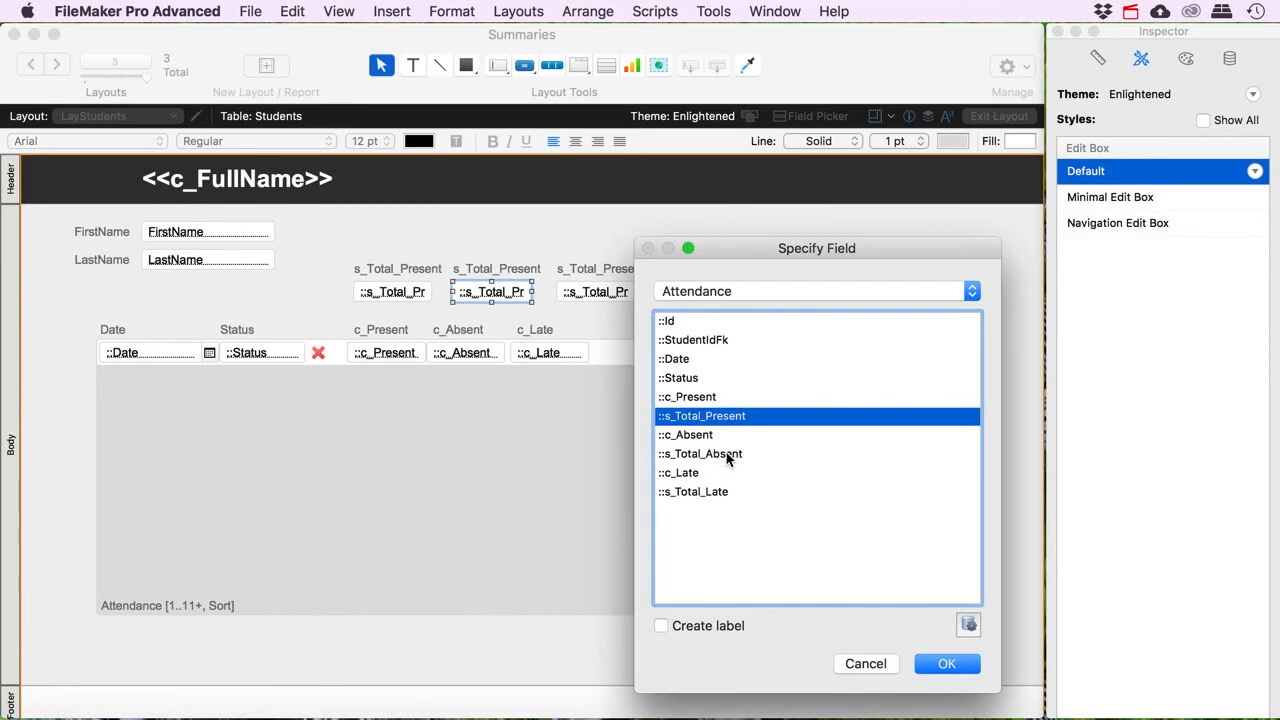
double_click(727, 455)
double_click(616, 298)
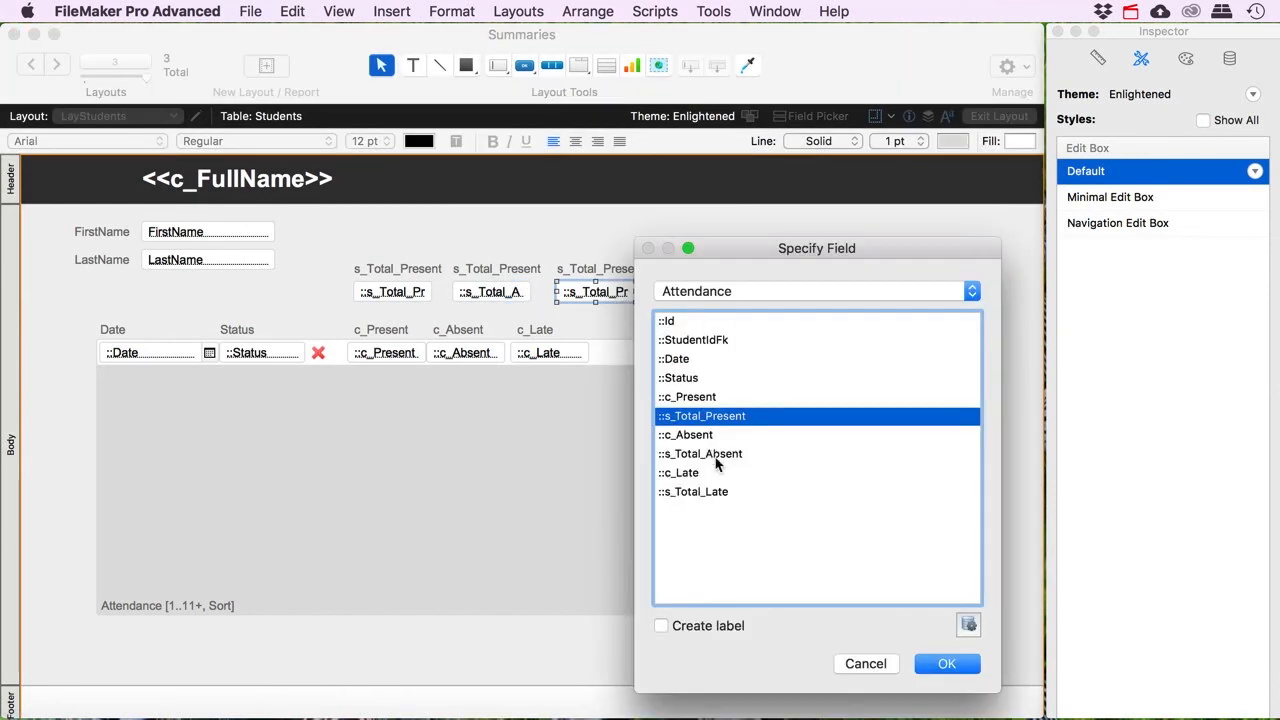
double_click(714, 491)
- Rename the labels of the copied totals to s_Total_Absent and s_Total_Late, and return to Browse mode
click(515, 270)
click(517, 272)
drag(497, 270, 589, 270)
text(Absent)
click(588, 270)
click(592, 270)
drag(597, 270, 706, 274)
text(Late)
key(KP_Enter)
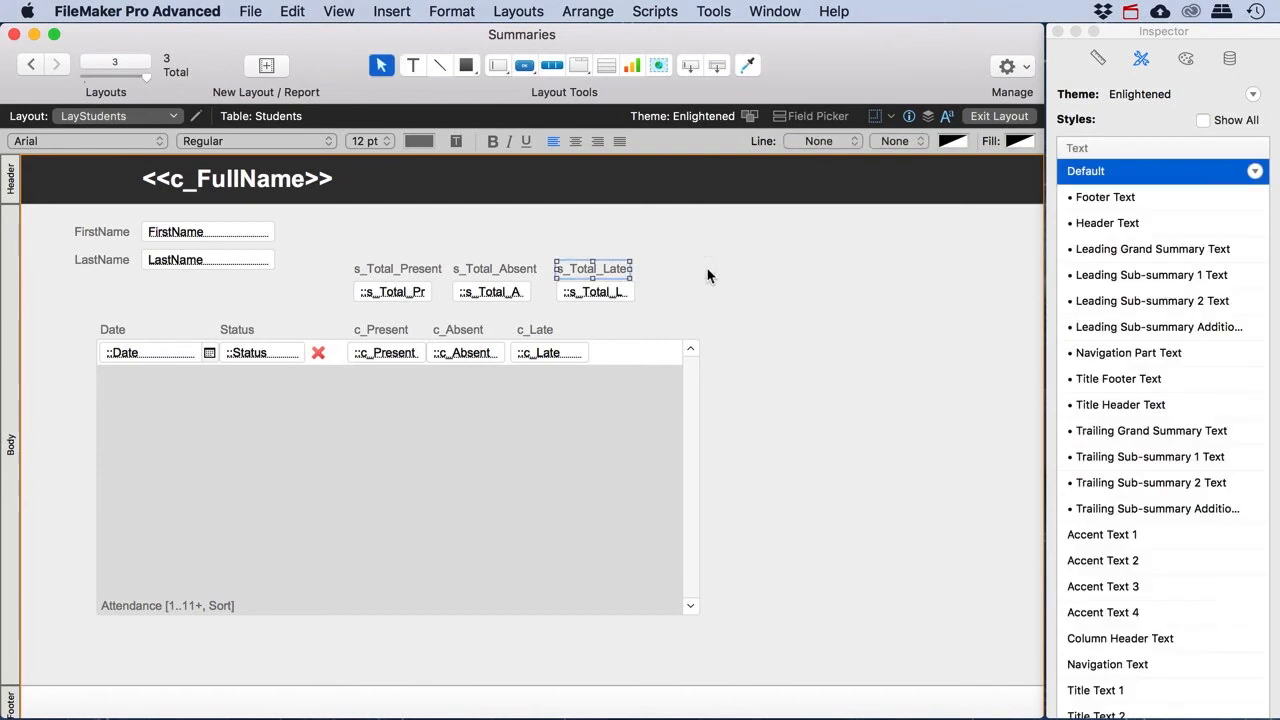
click(1019, 121)
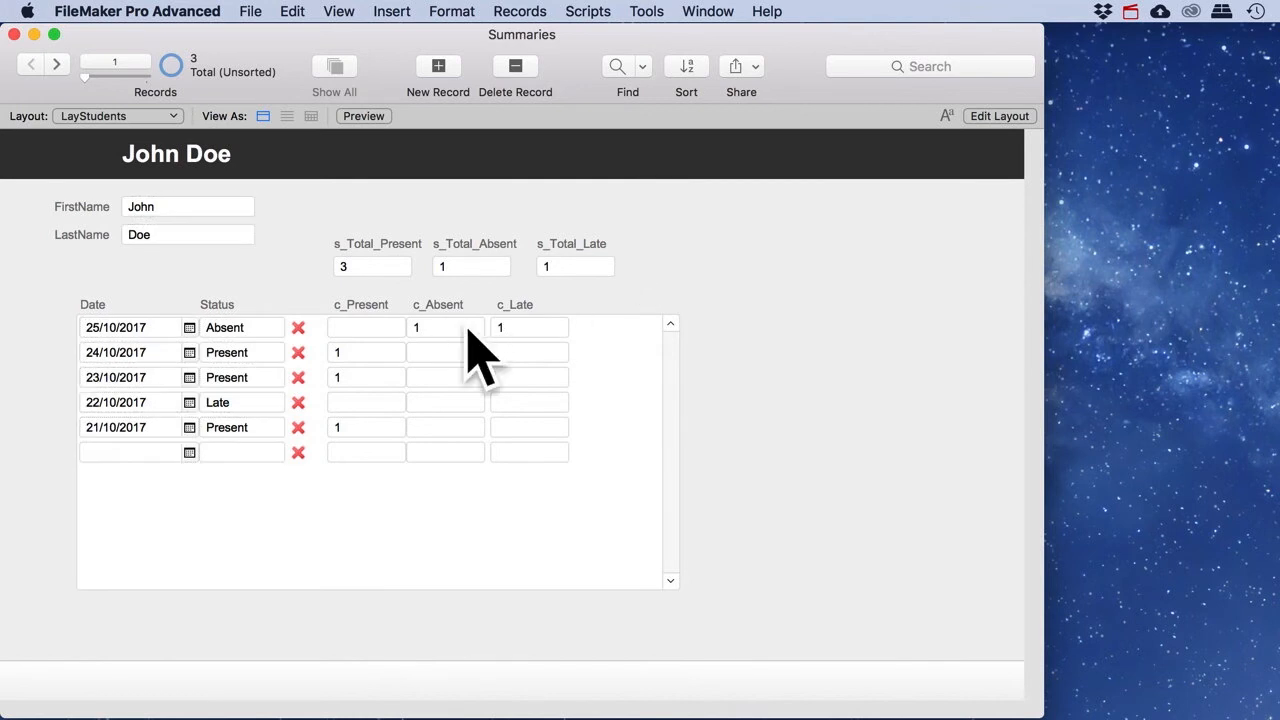
- Correct the Attendance table's c_Late calculation to If ( Status = "Late" ; 1 ; "" ) and save the database definition
key(super+shift+d)
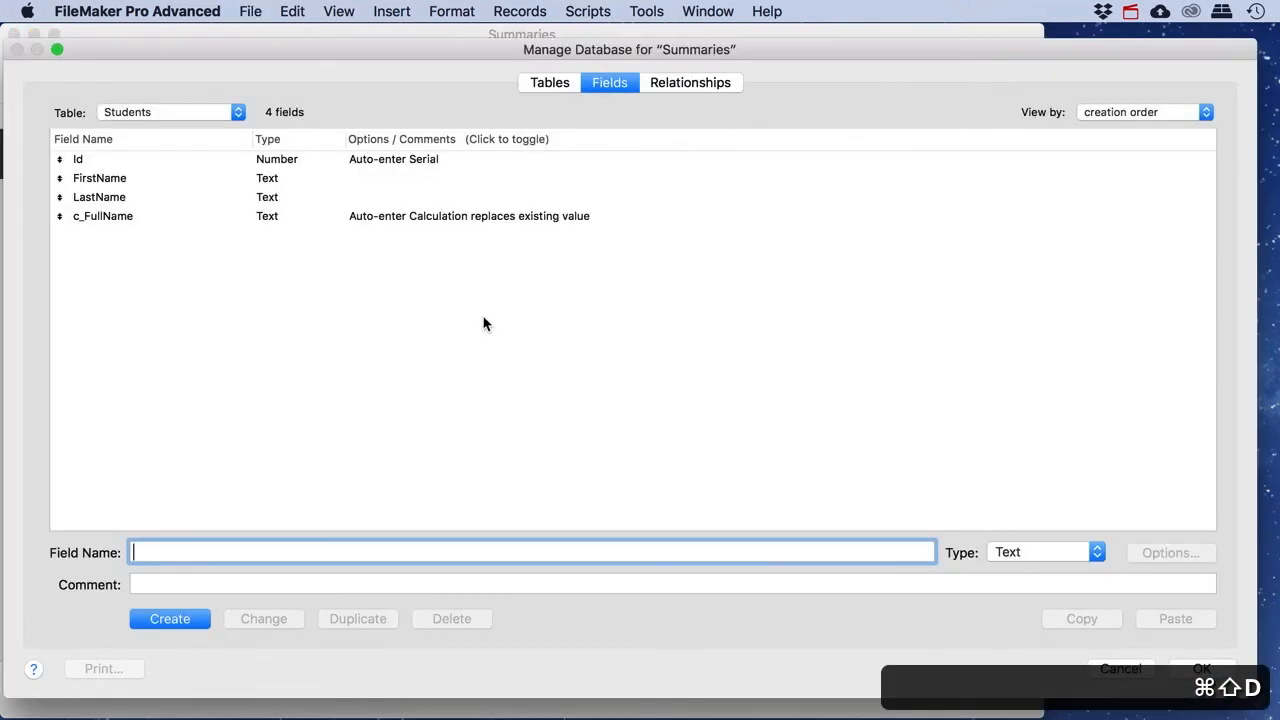
click(186, 112)
click(186, 127)
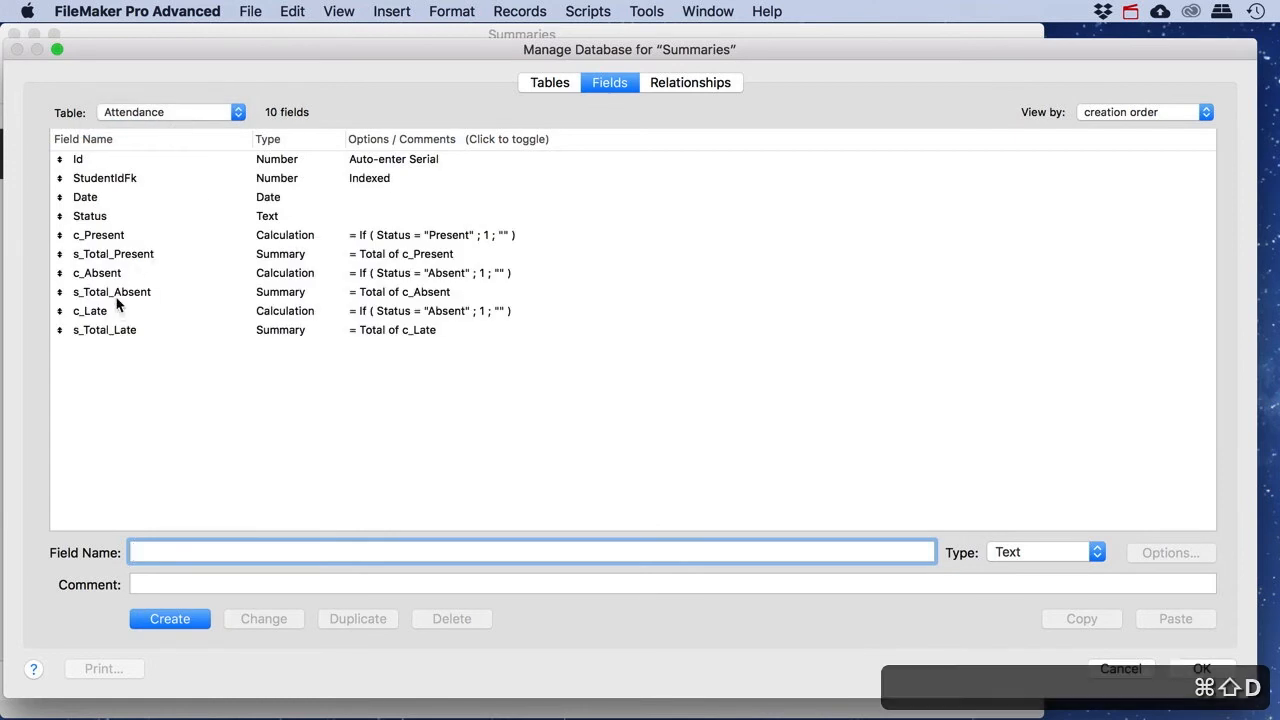
double_click(101, 318)
click(459, 187)
drag(436, 186, 474, 185)
text(Late)
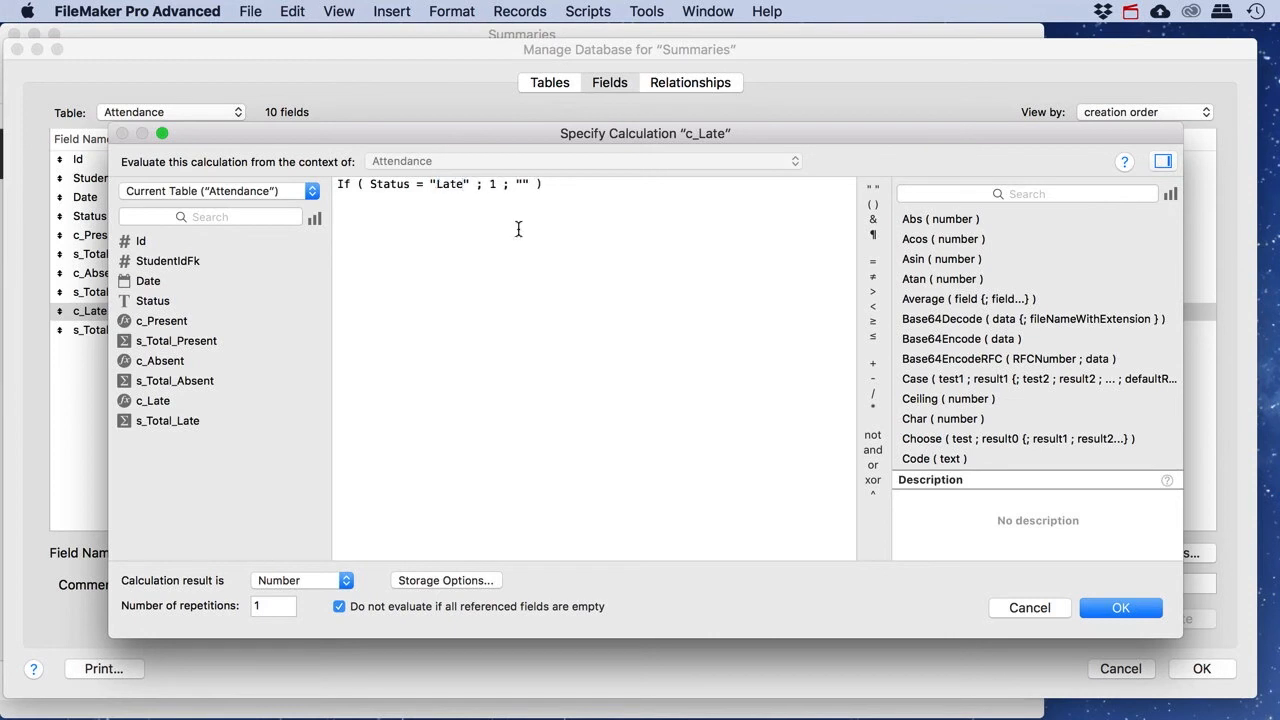
click(1115, 613)
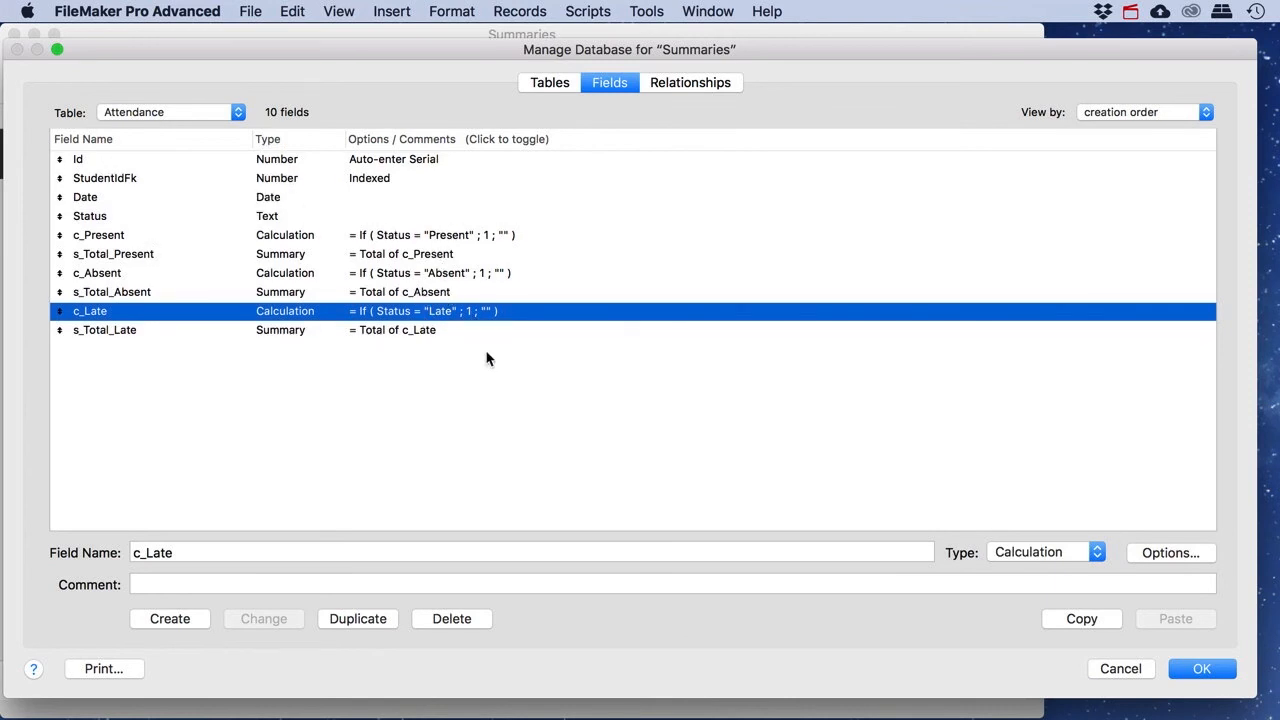
click(1196, 668)
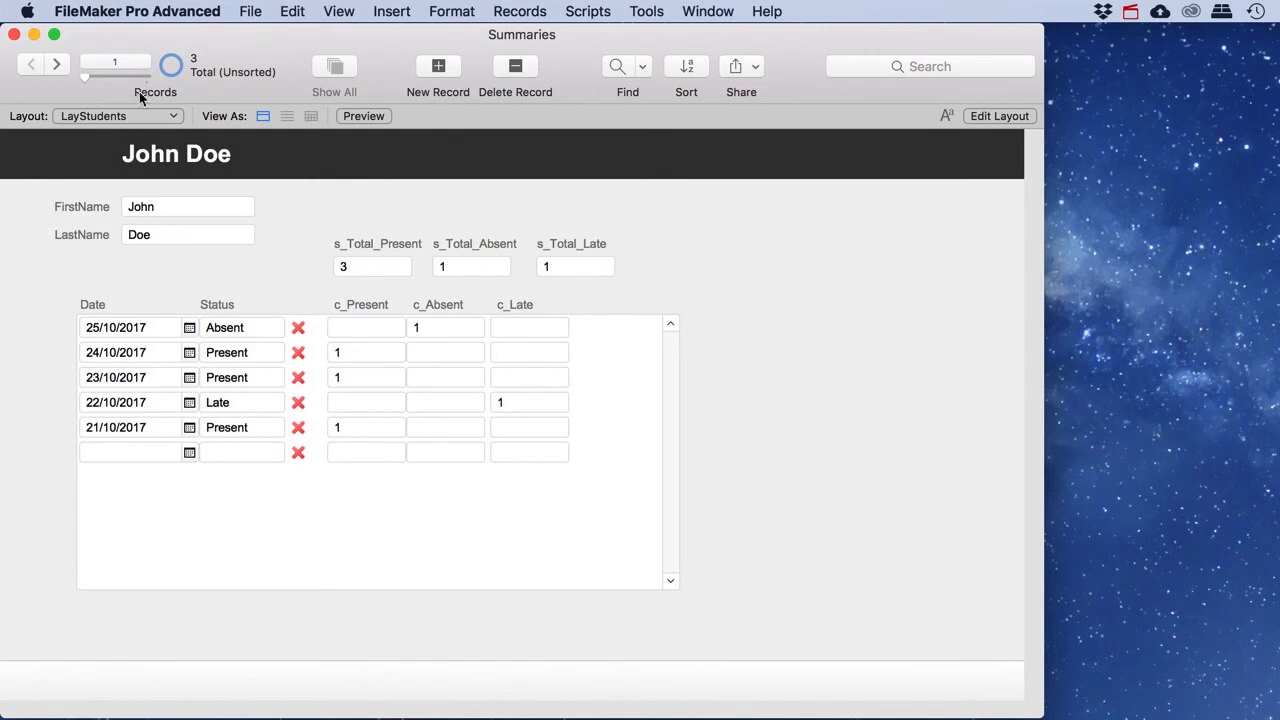
- Add an attendance entry dated 20/10/2017 with status Late to the second student's record and commit it
click(58, 66)
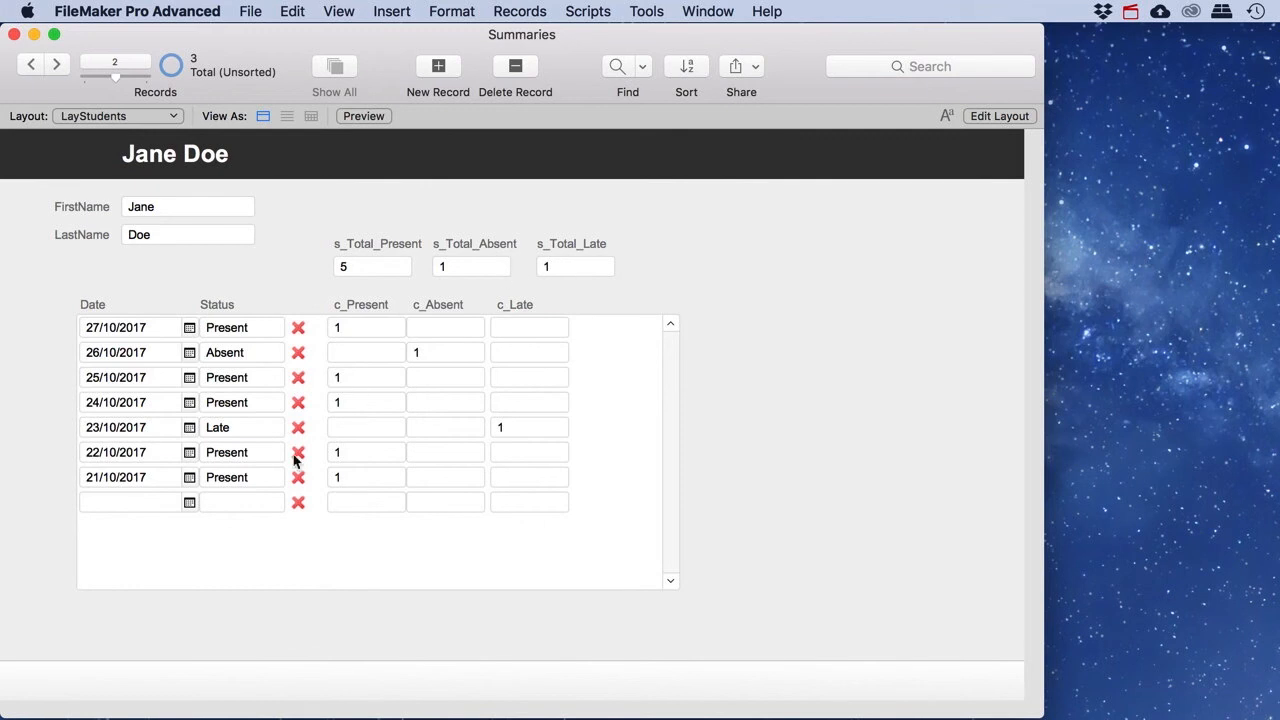
click(189, 502)
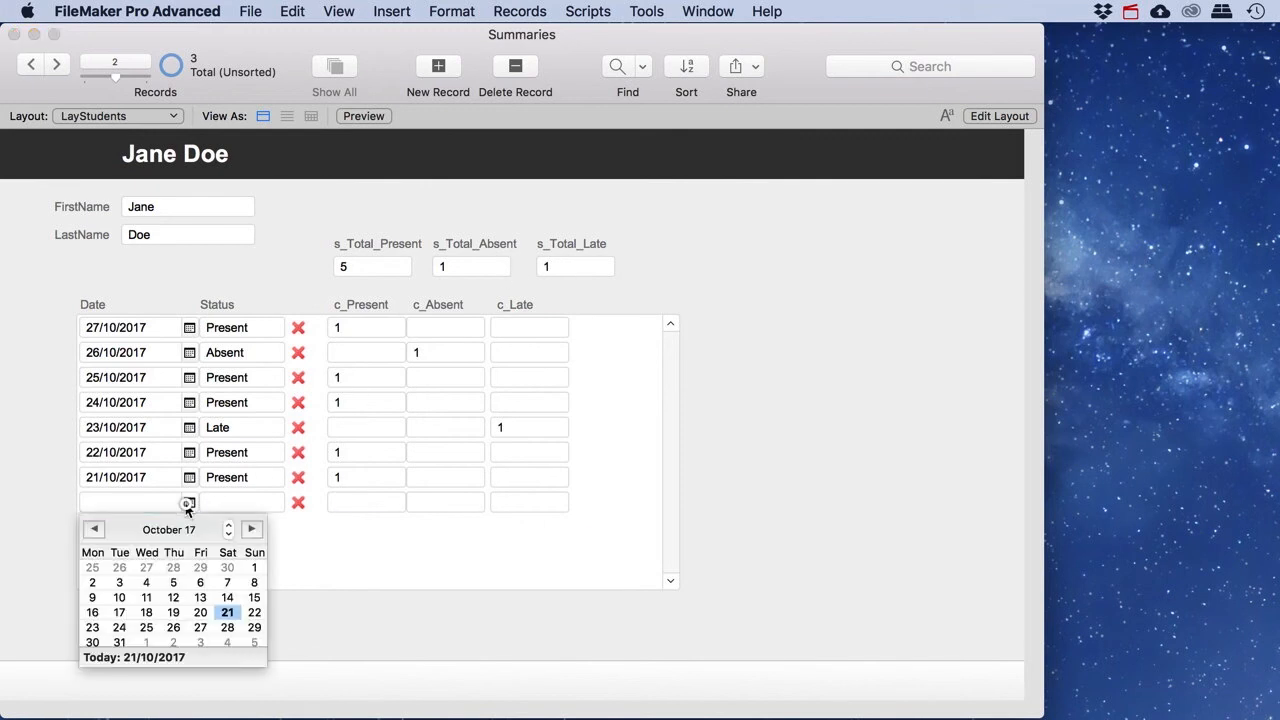
click(200, 612)
key(Tab)
click(223, 543)
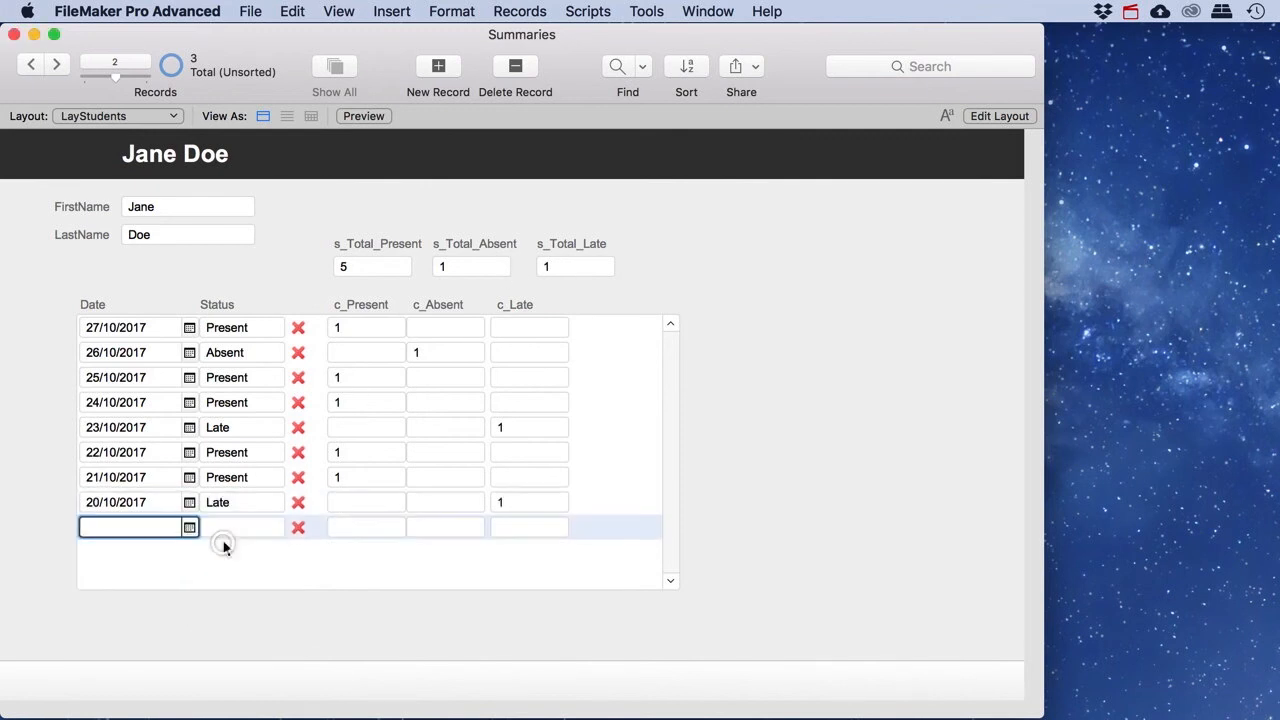
click(791, 452)
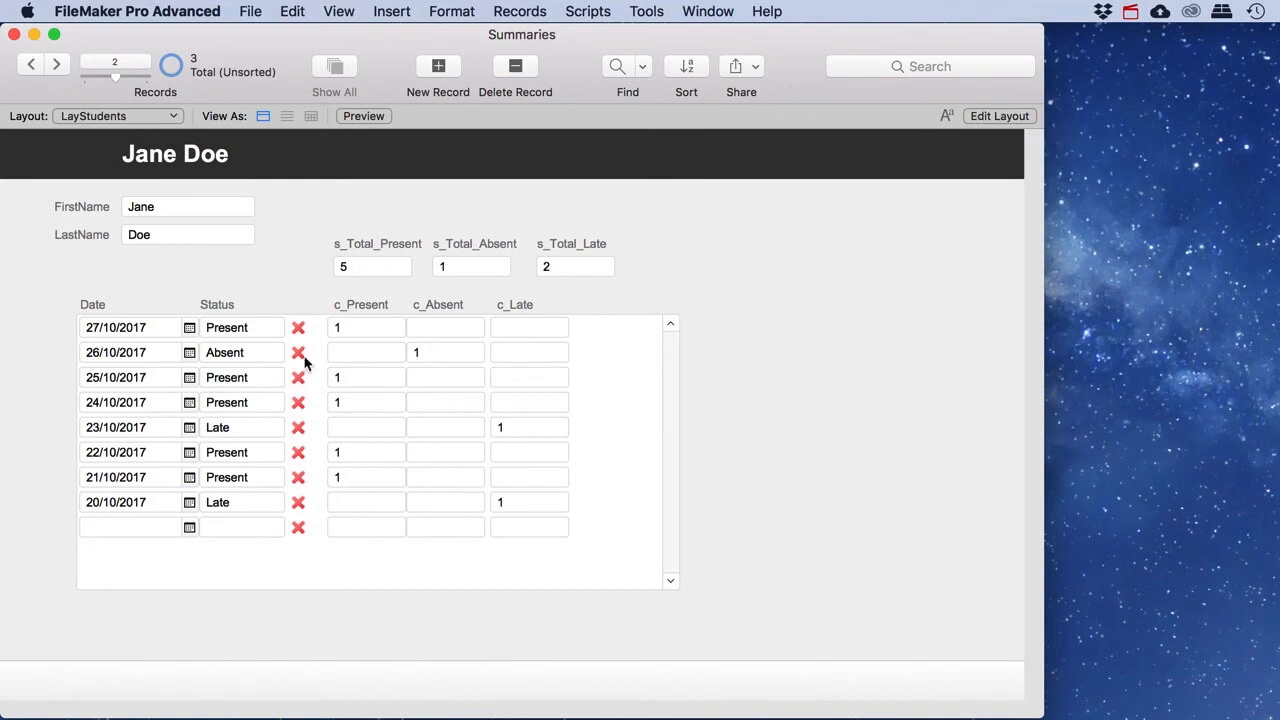
- Add a conditional formatting rule to the portal's Status field on LayStudents for values equal to Present
click(999, 116)
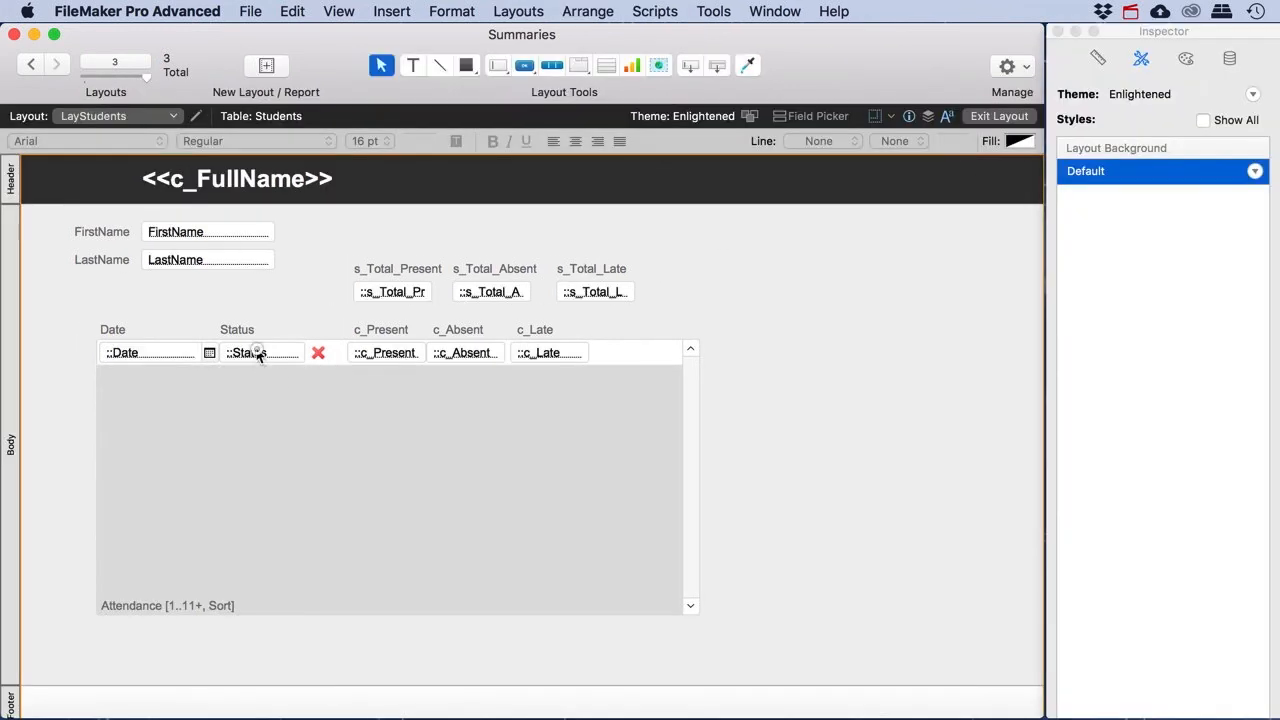
right_click(264, 352)
click(380, 553)
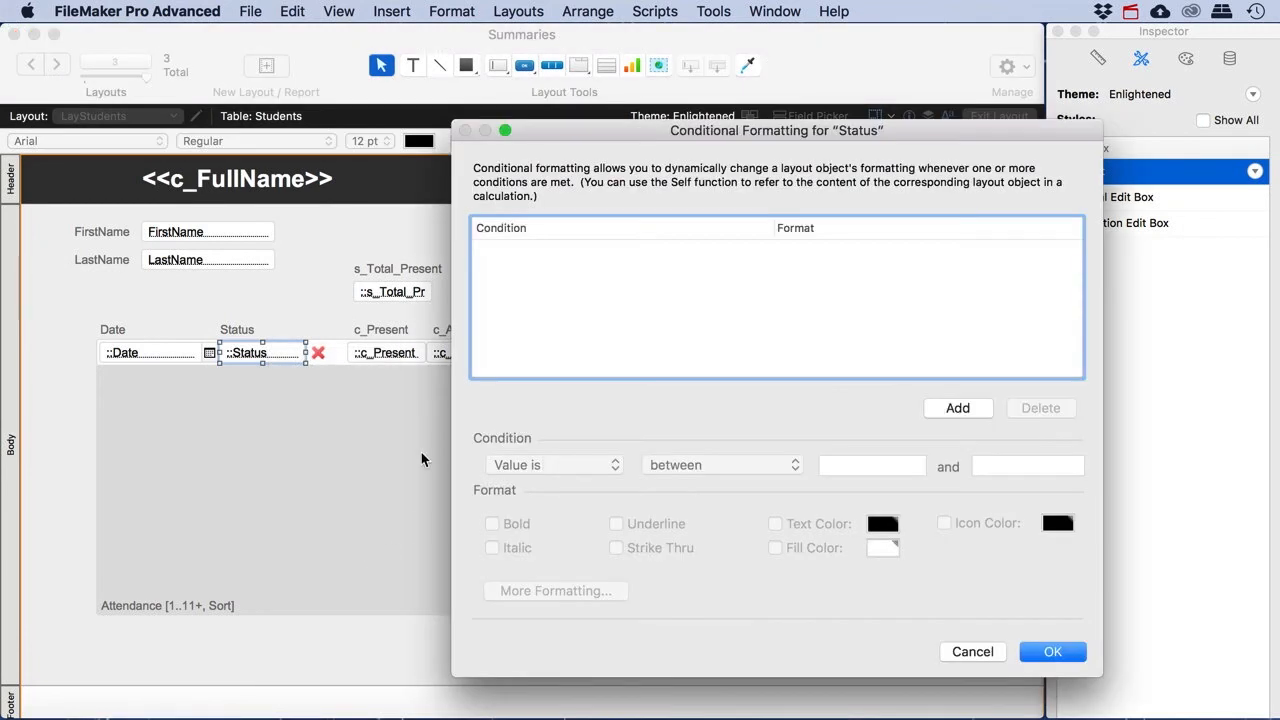
click(957, 408)
click(727, 465)
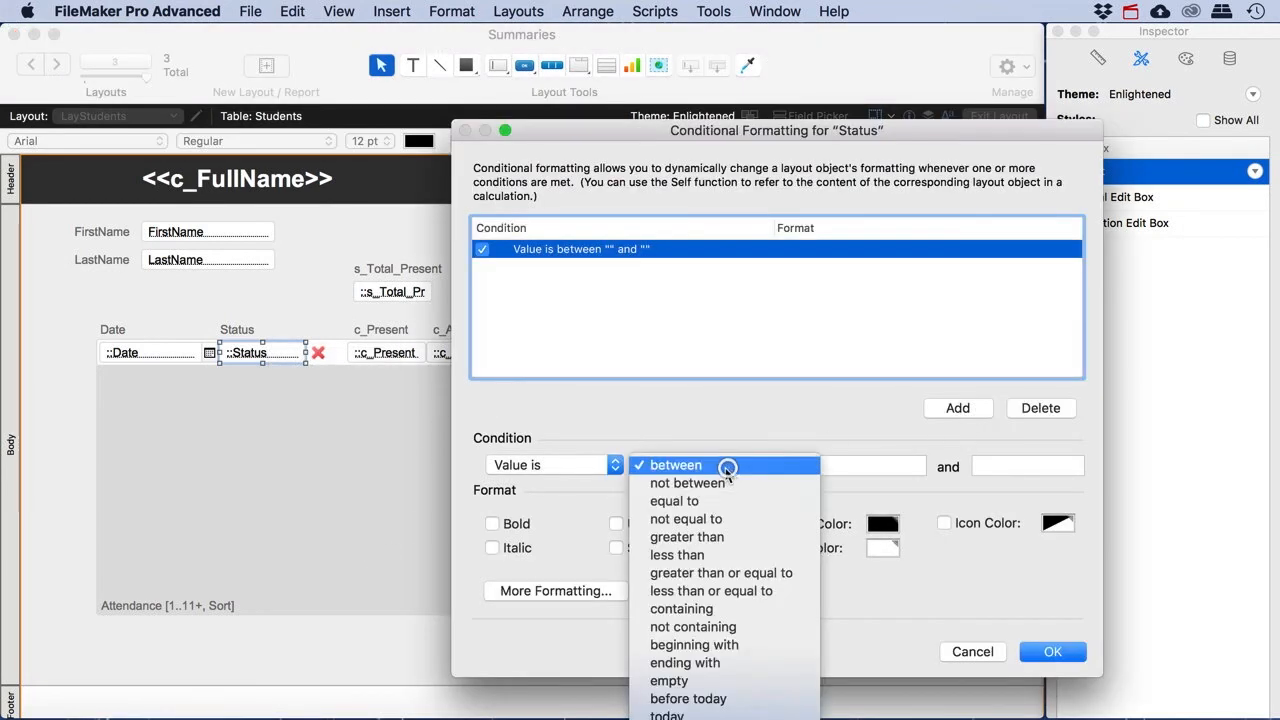
click(714, 501)
click(862, 466)
text(Present)
- Give the Present condition a pale green fill colour (D9EACA)
click(812, 548)
click(880, 548)
click(904, 644)
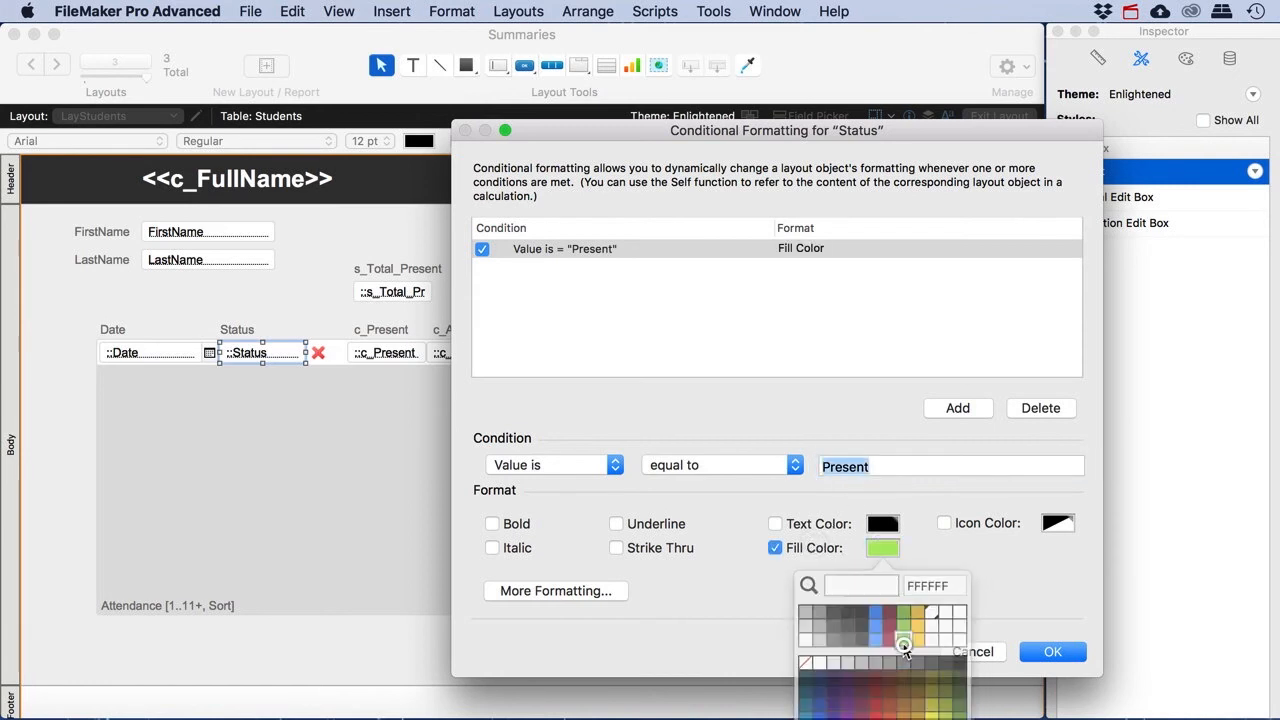
click(882, 548)
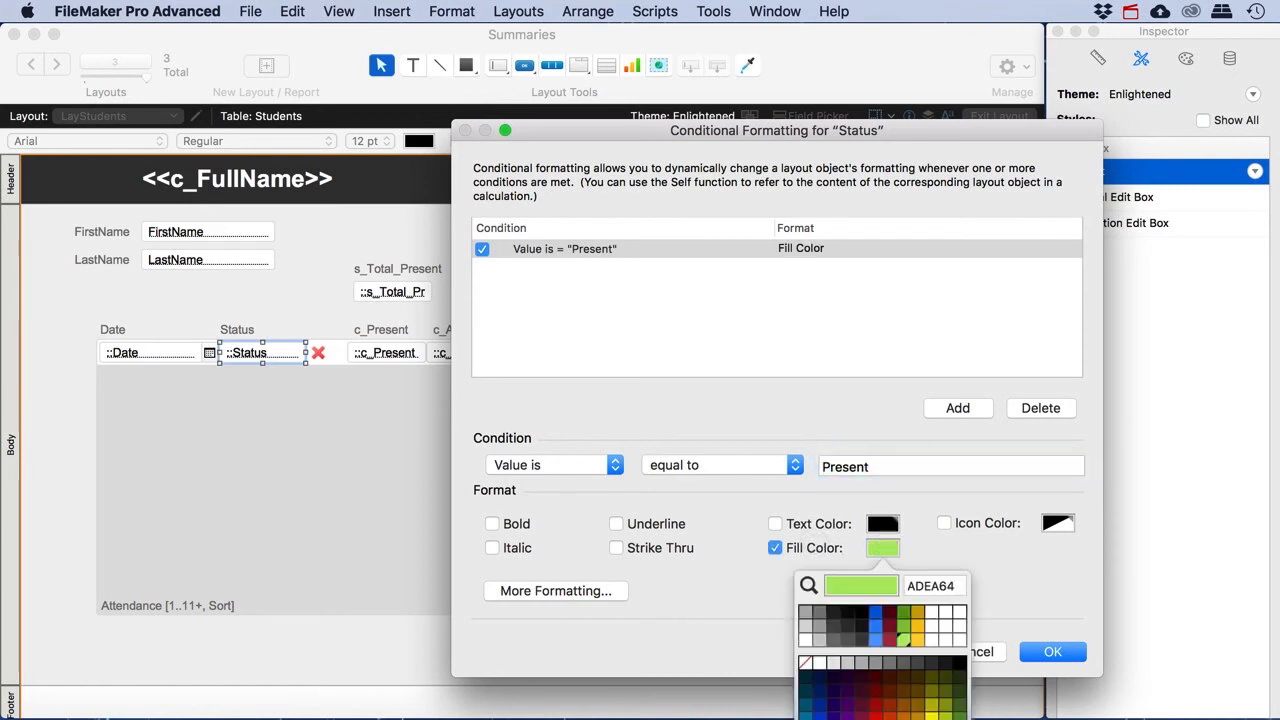
click(903, 640)
- Add a second Status condition for values equal to Absent and give it a light pink fill colour
click(957, 408)
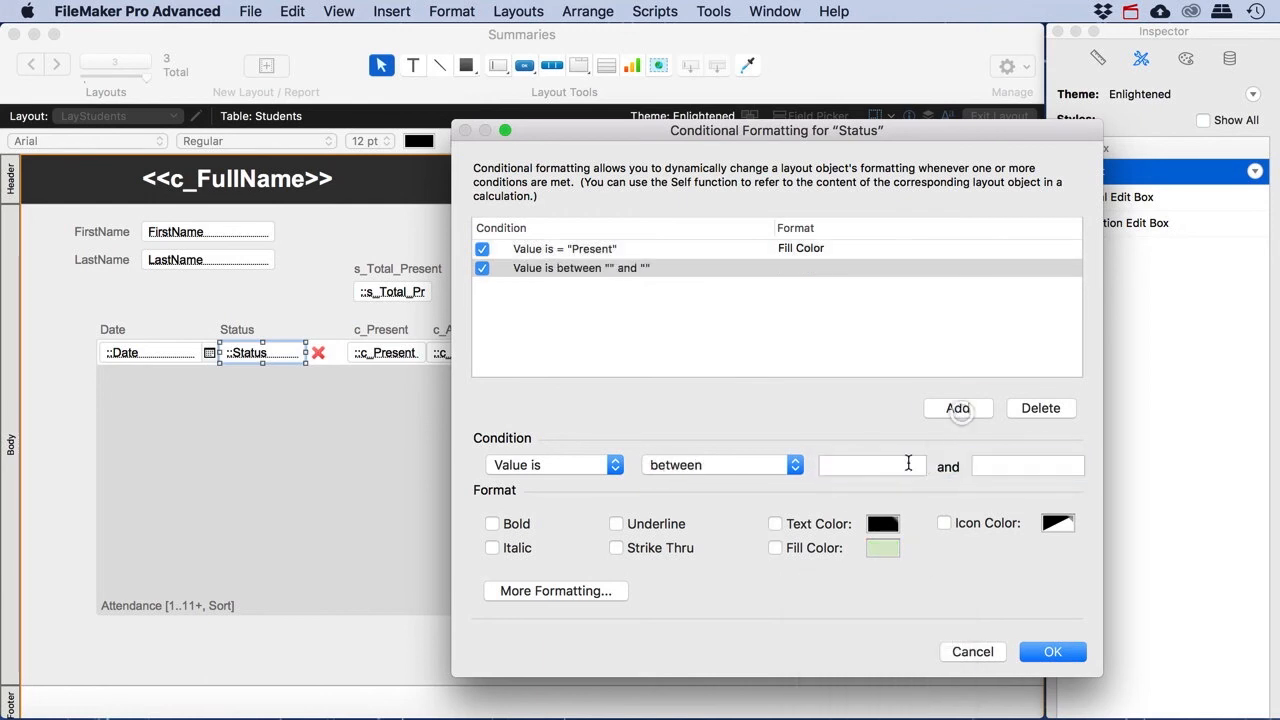
click(608, 465)
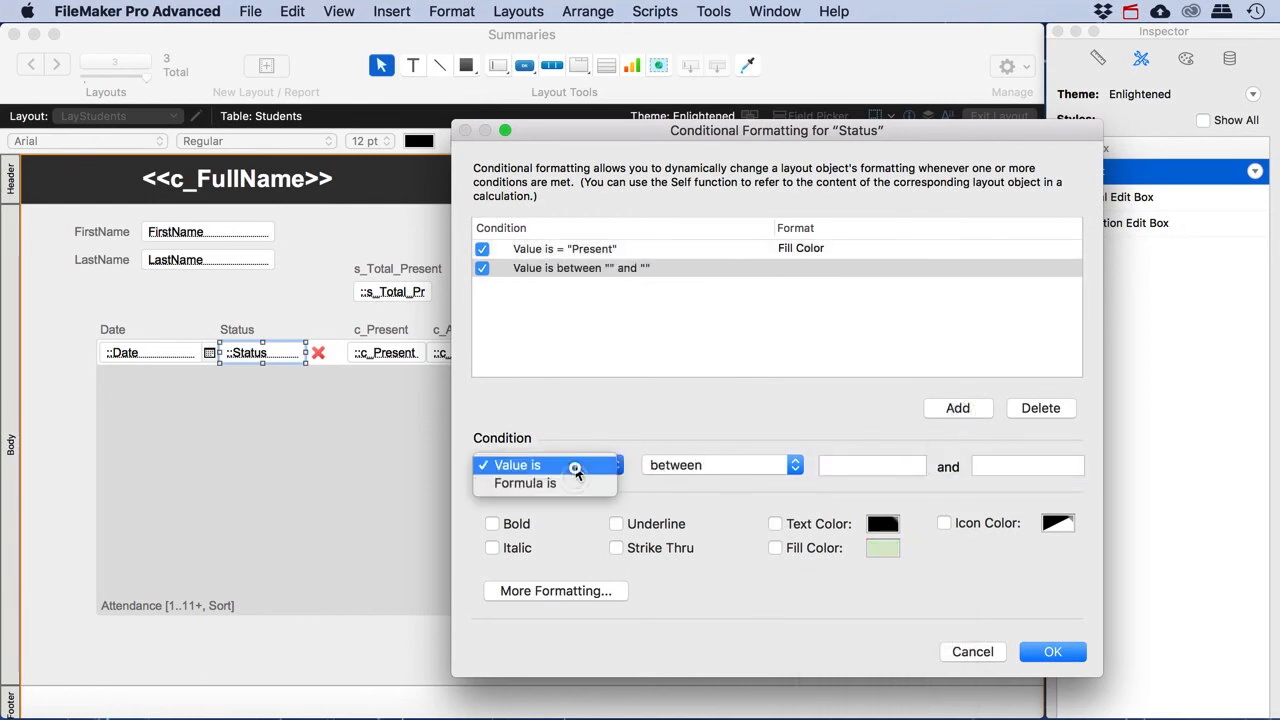
click(571, 466)
click(685, 468)
click(688, 501)
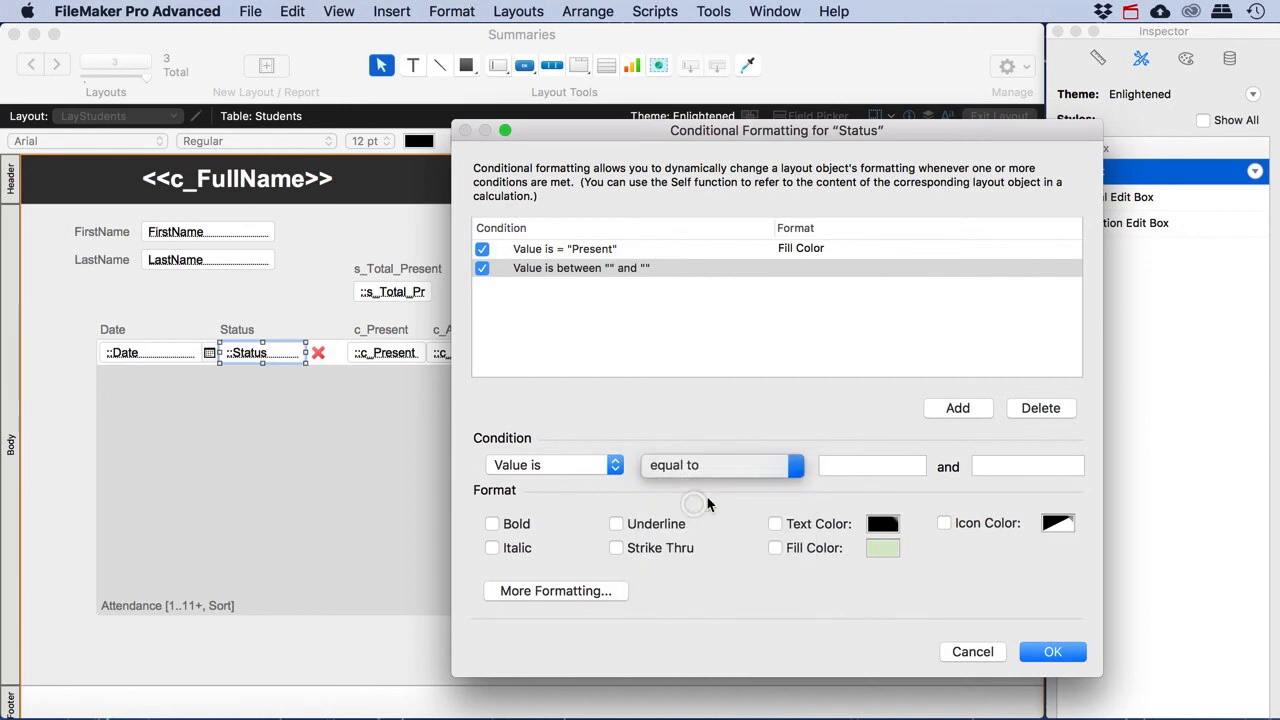
click(843, 469)
text(Absent)
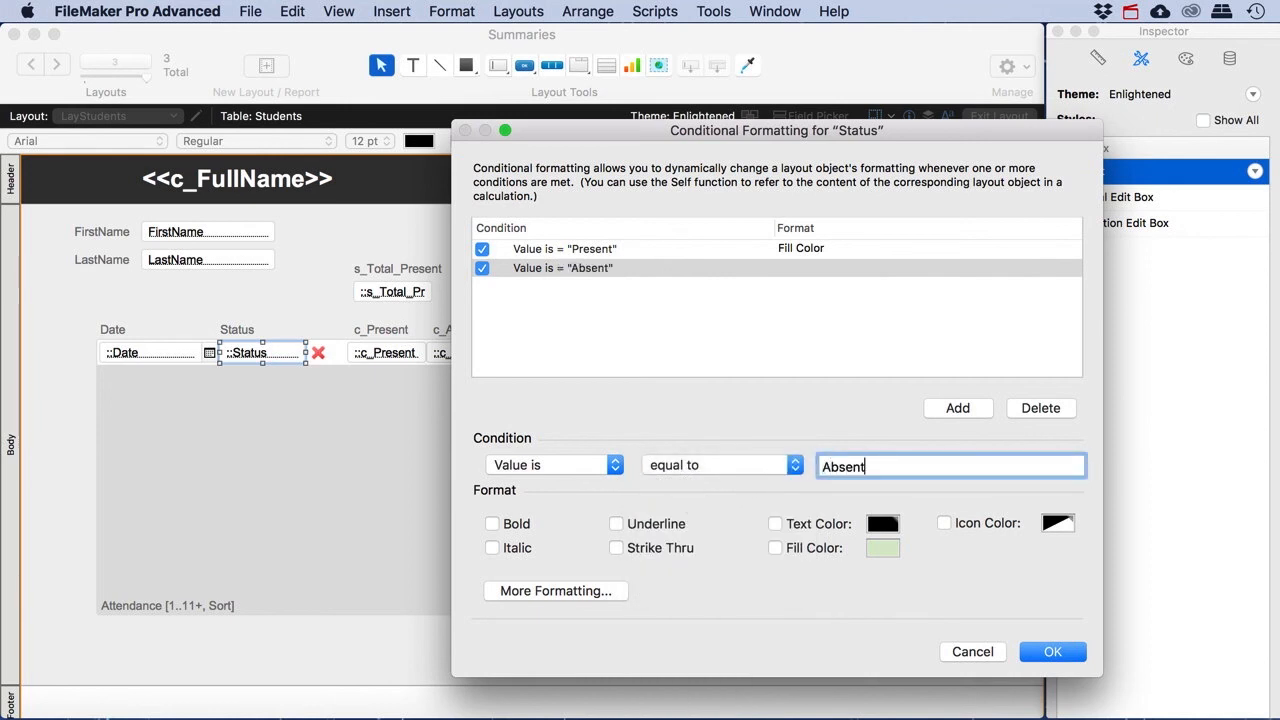
click(879, 547)
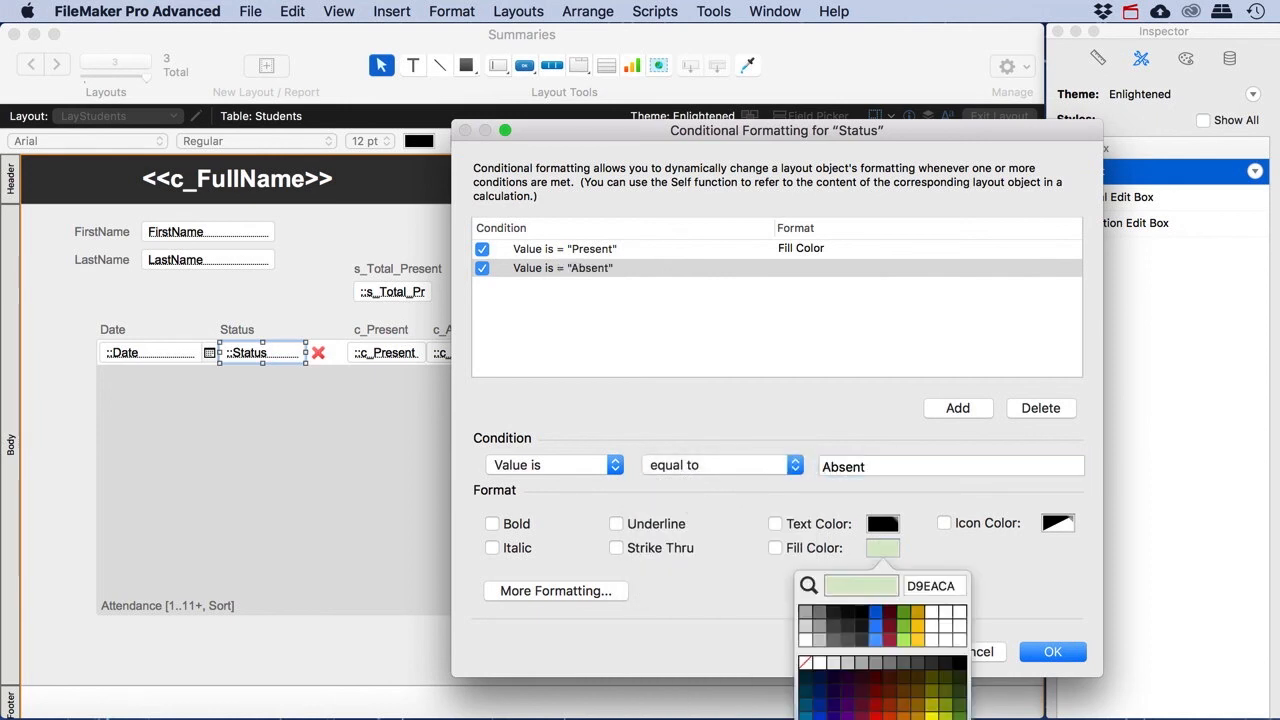
click(876, 717)
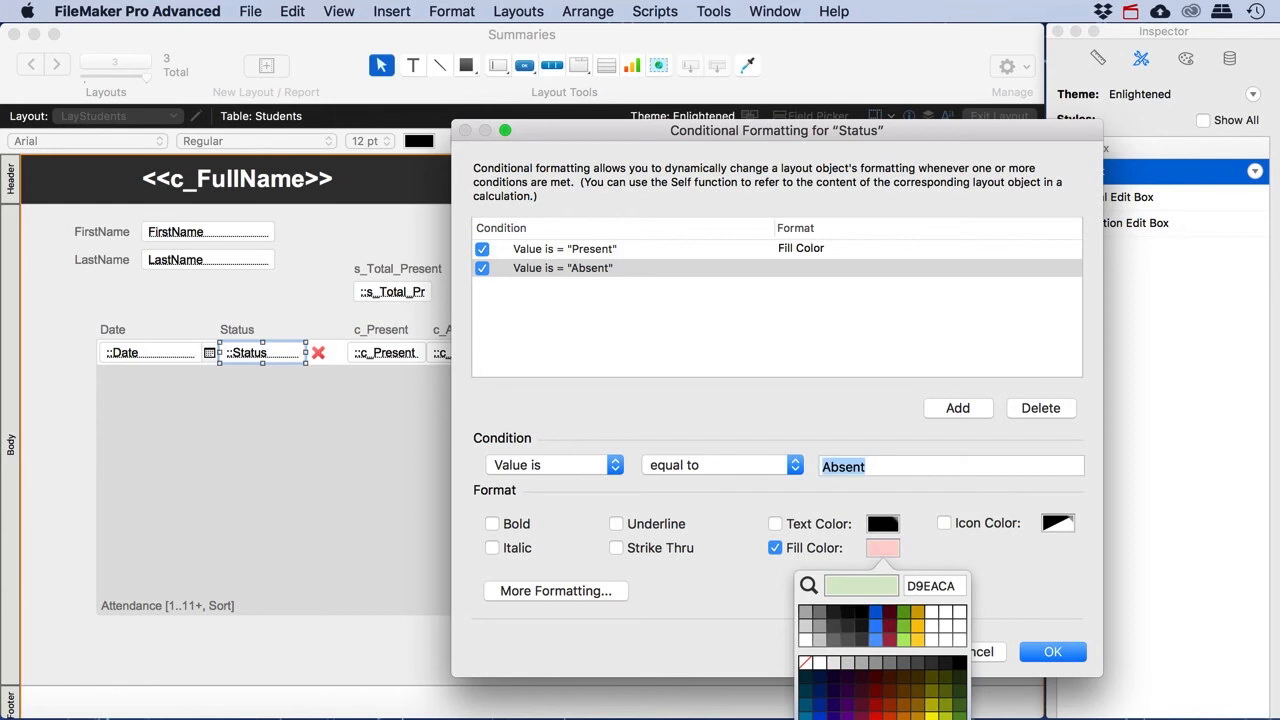
- Add a third conditional formatting condition to the Status field for values equal to Late
click(961, 406)
click(684, 469)
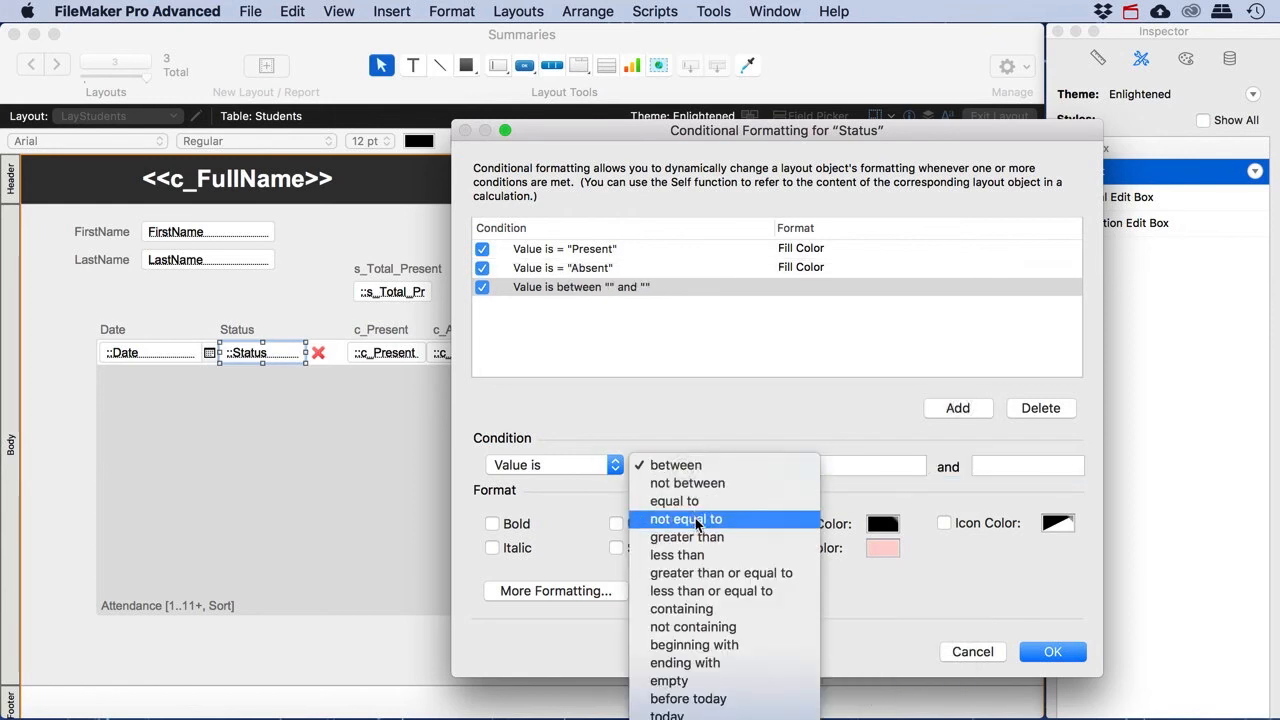
click(697, 502)
click(894, 466)
text(Late)
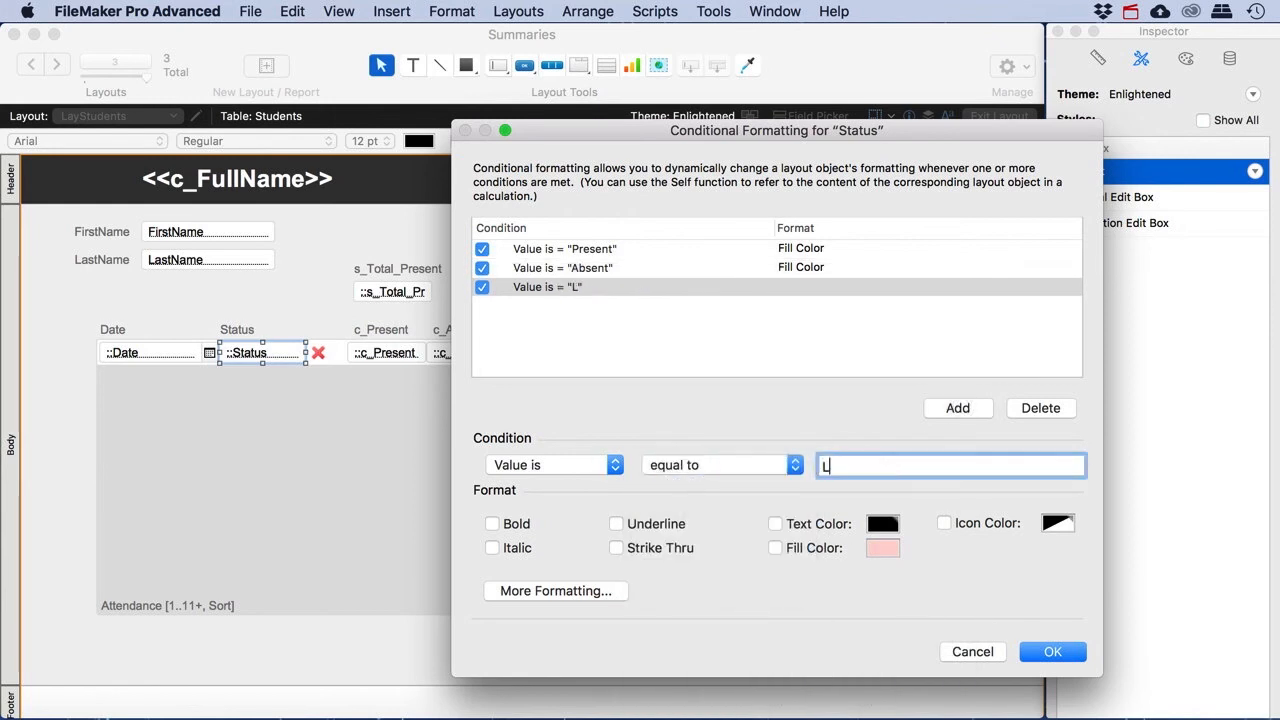
- Give the Late condition a pale yellow fill colour (FEFDD5), apply the conditional formatting and return to Browse mode
click(880, 550)
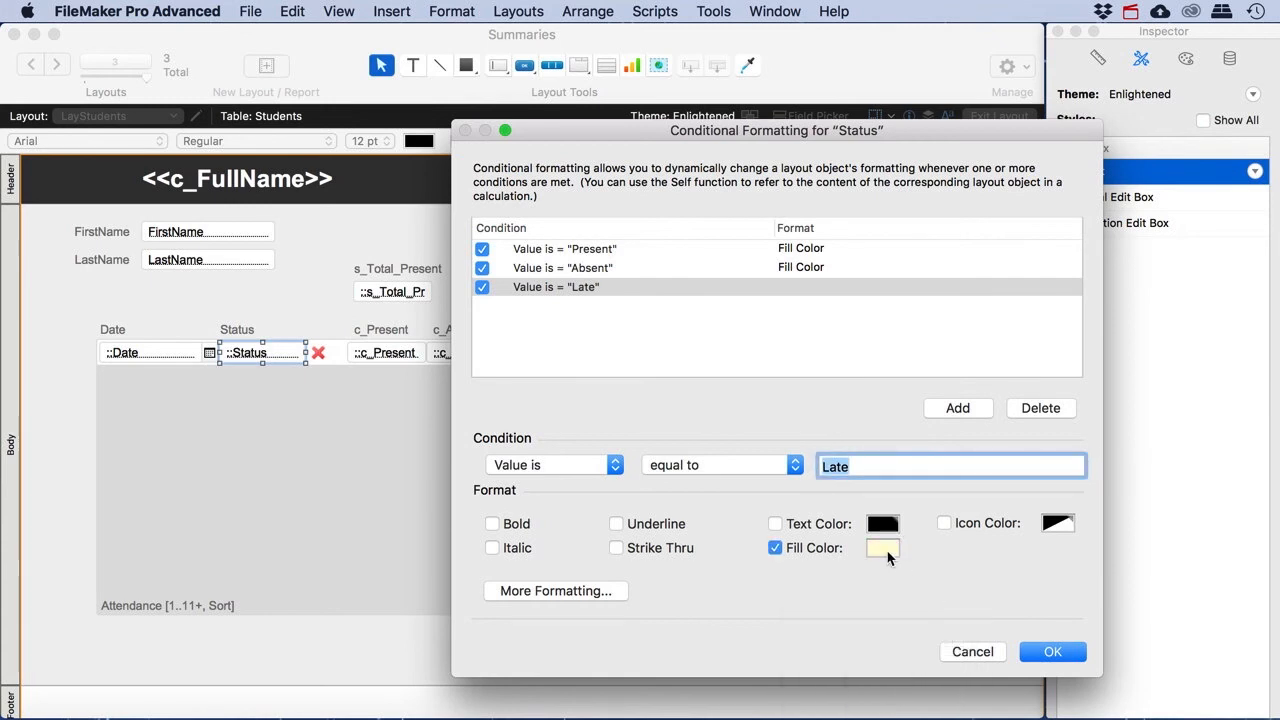
click(886, 550)
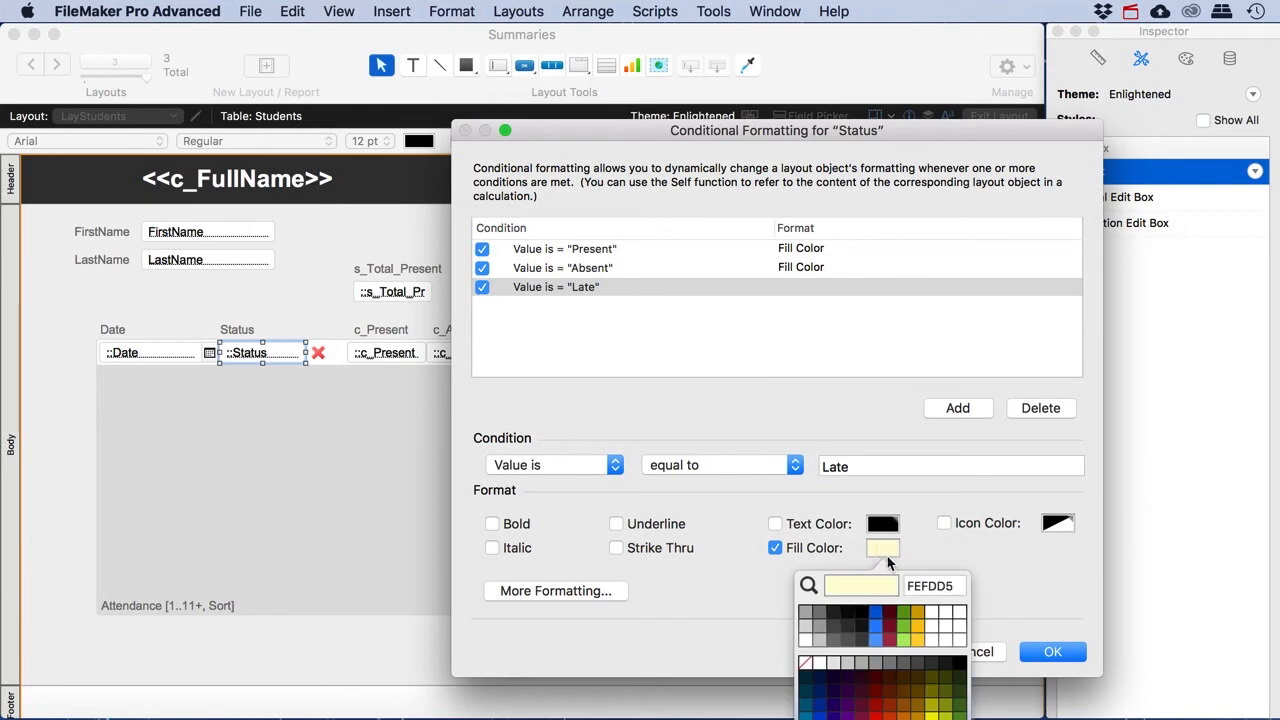
click(974, 542)
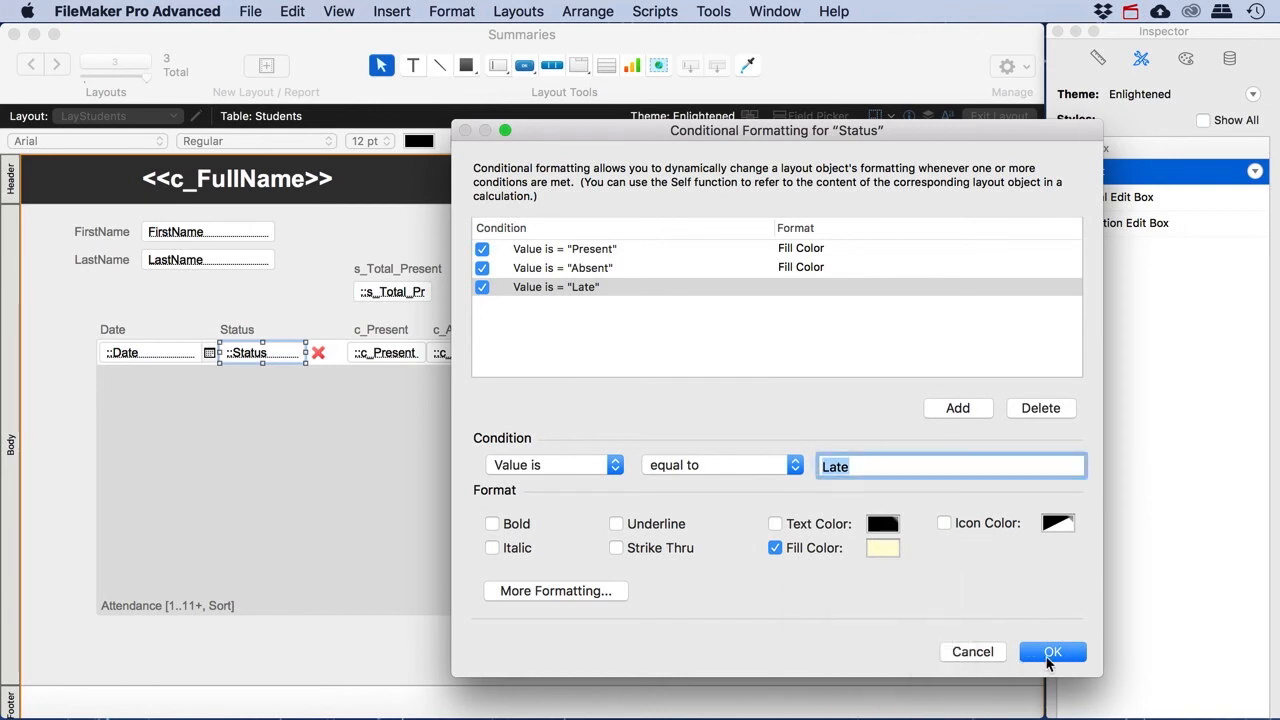
click(711, 572)
click(1045, 651)
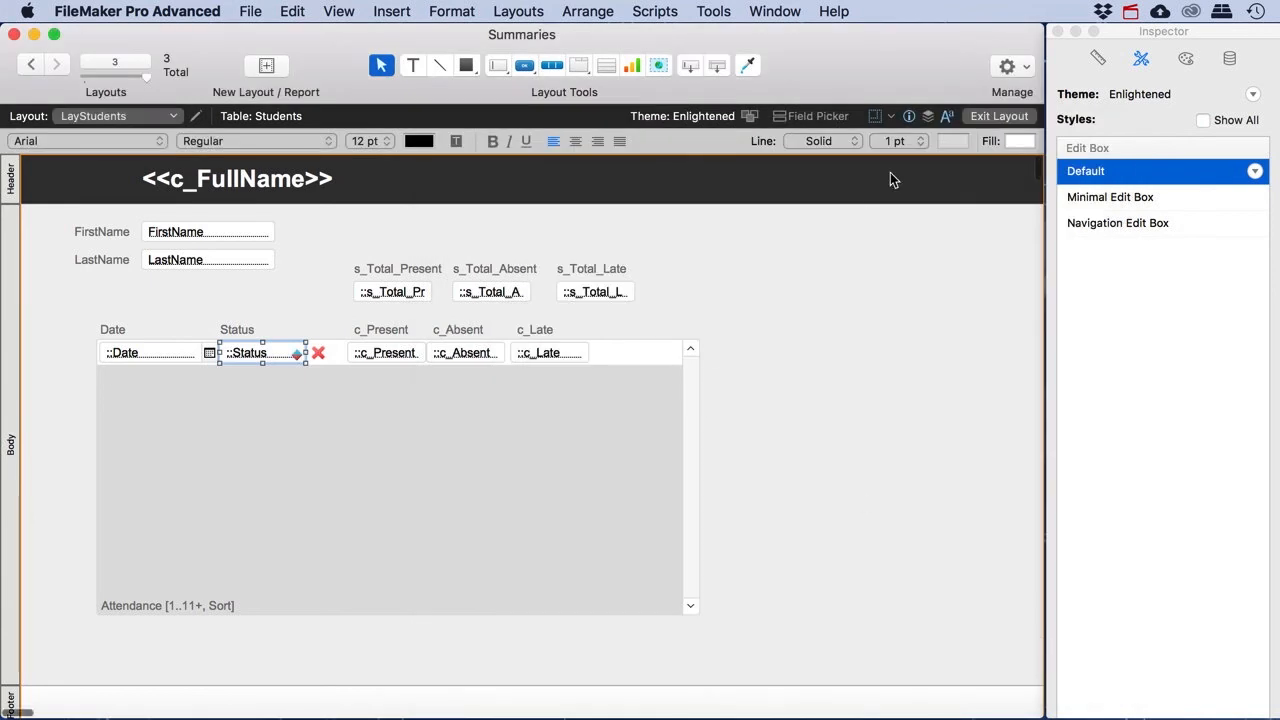
click(986, 117)
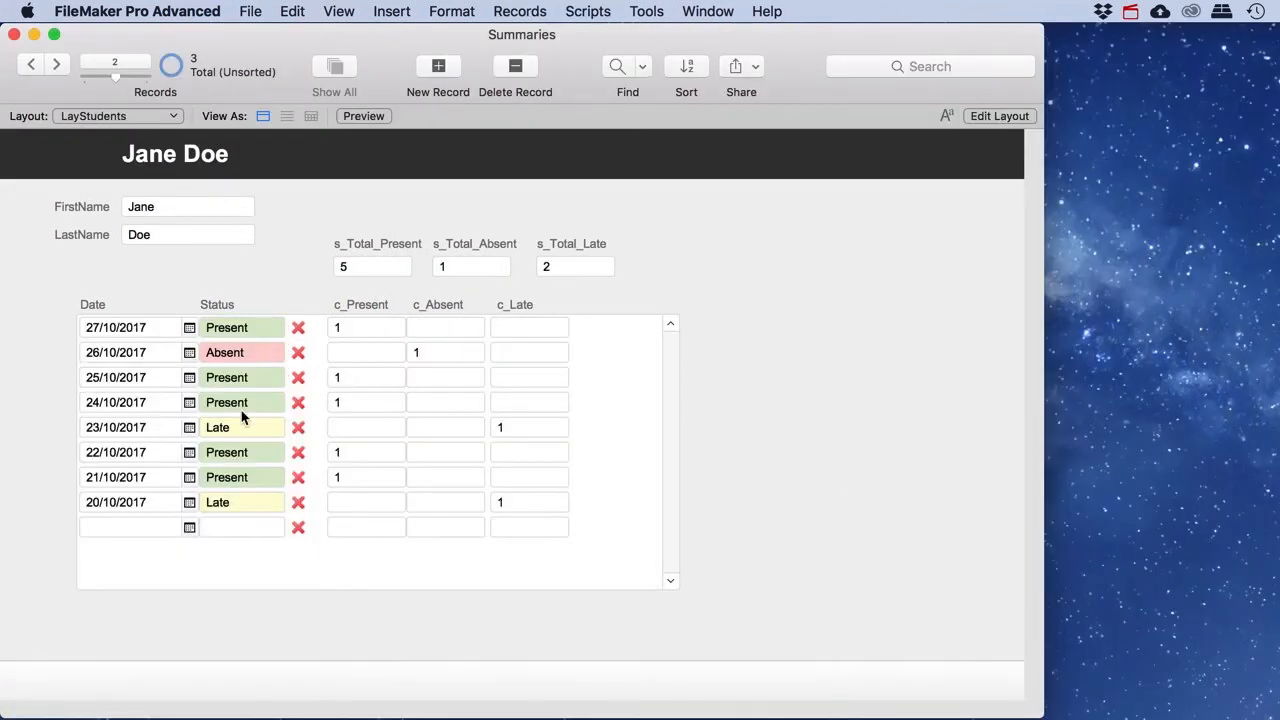
- On LayStudents, fill the s_Total_Present field with pale green and the s_Total_Absent field with light pink
click(985, 119)
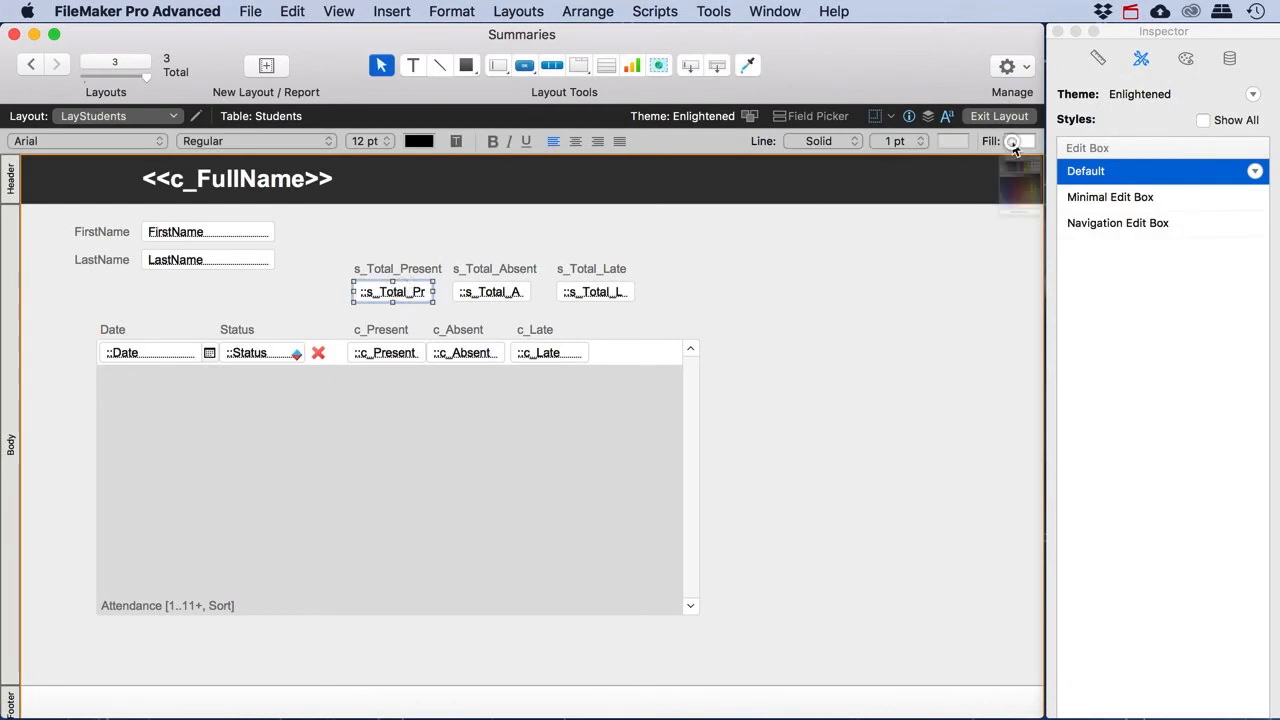
click(1014, 143)
click(1096, 382)
key(Tab)
click(1019, 143)
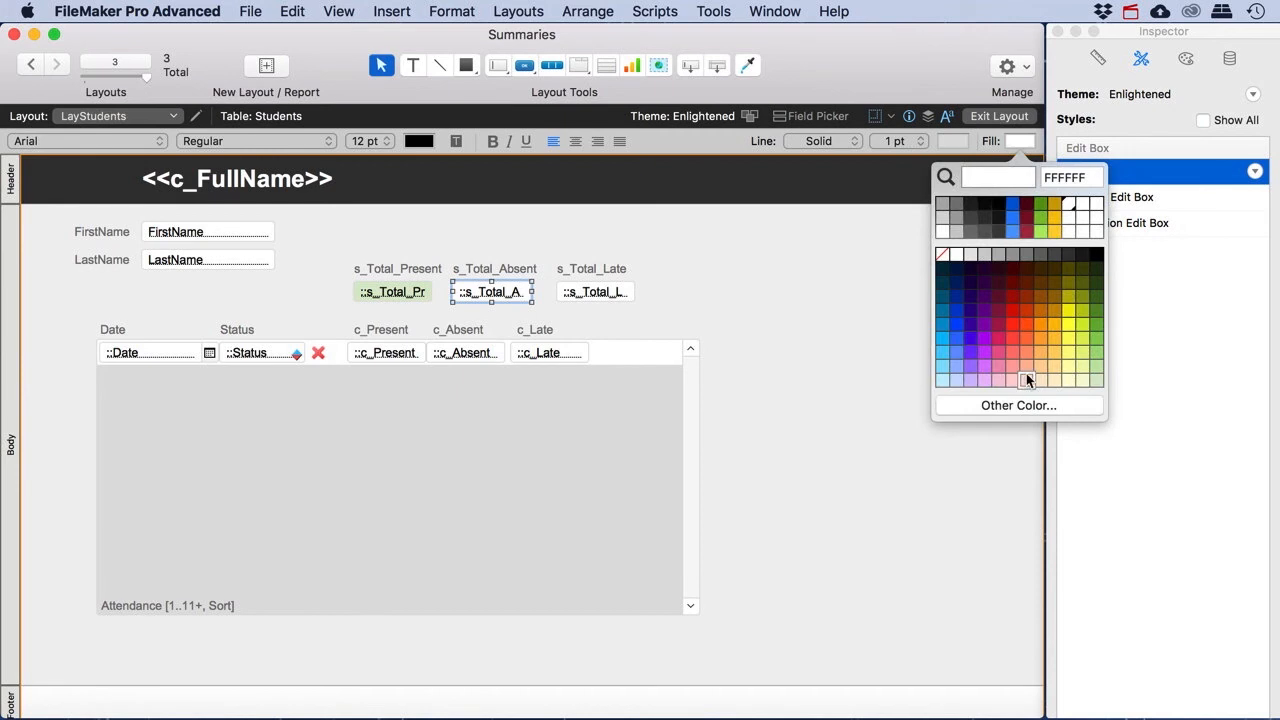
click(1016, 381)
- Fill the s_Total_Late field with pale yellow and return to Browse mode
click(632, 292)
click(1016, 141)
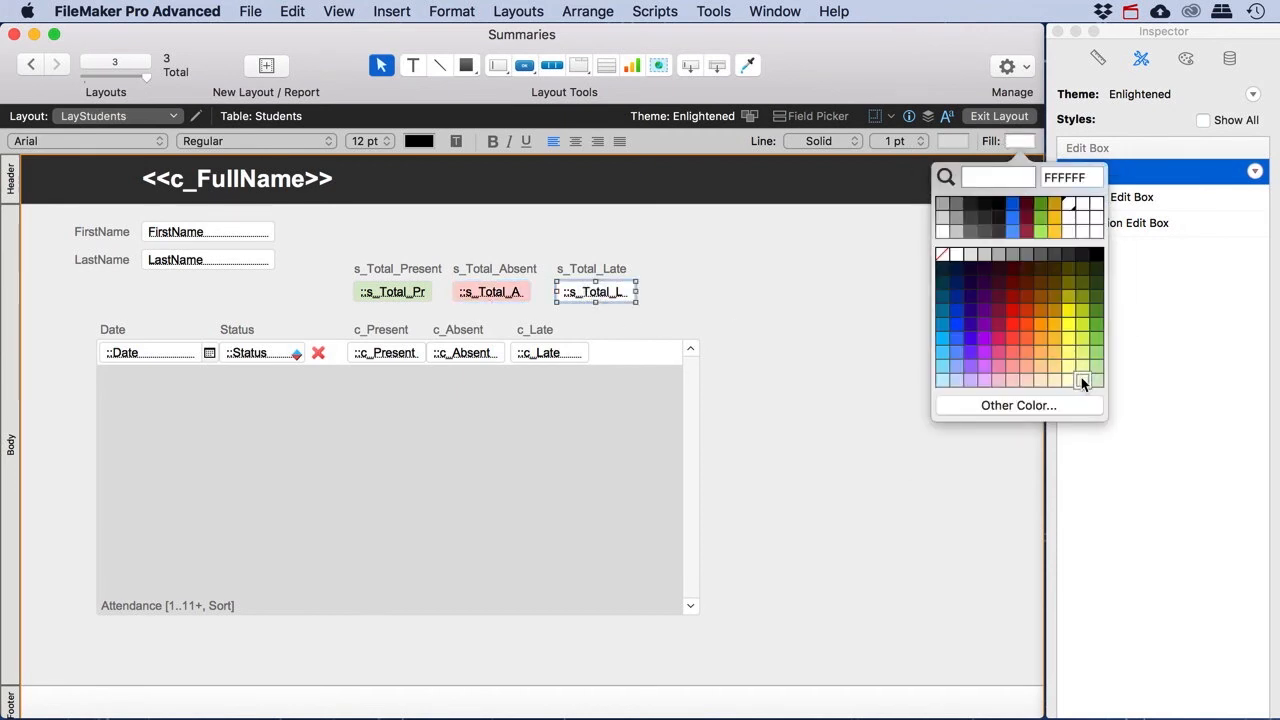
click(1080, 378)
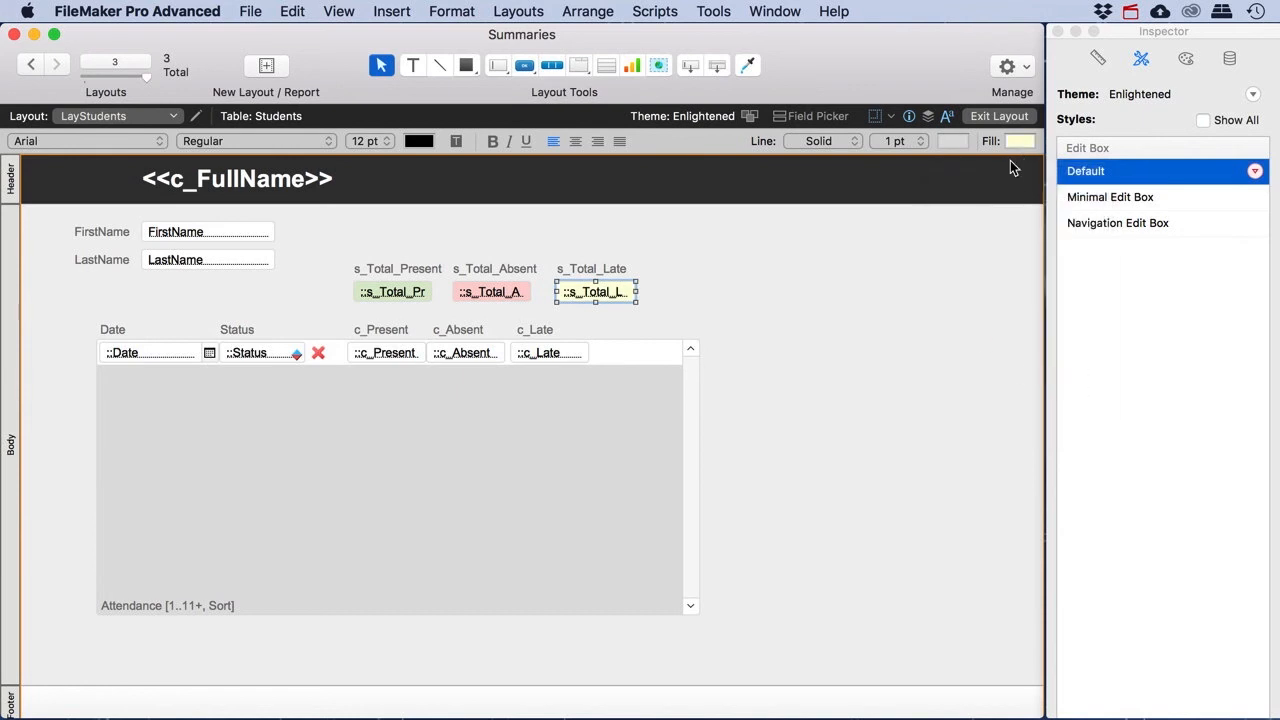
click(1016, 117)
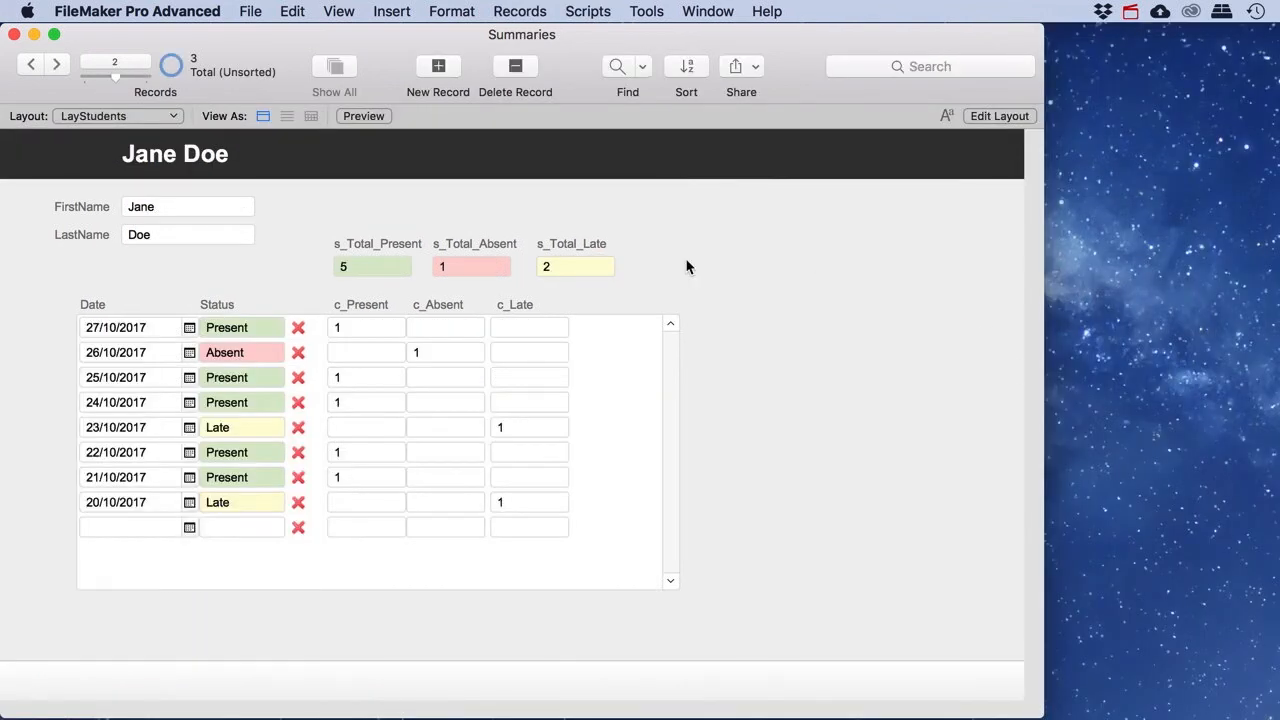
- Change the s_Total_Present label on LayStudents to "Present (Total)"
click(995, 116)
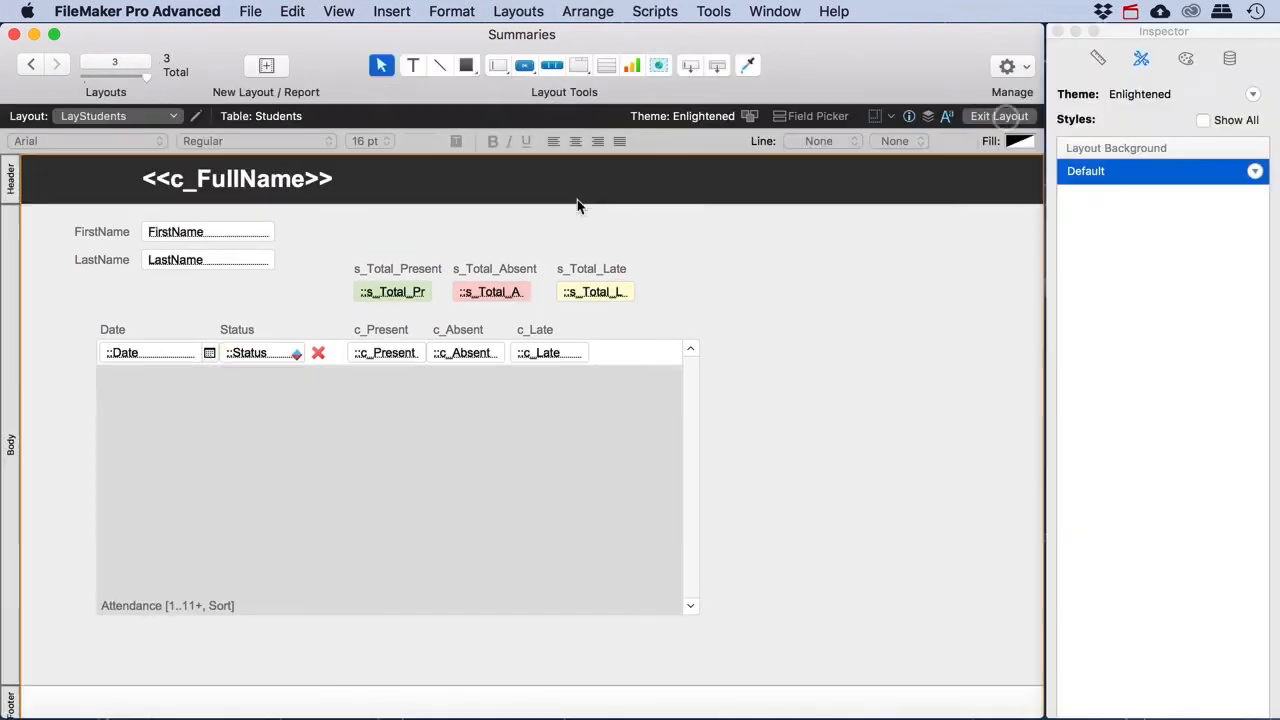
click(397, 269)
drag(400, 269, 310, 268)
key(BackSpace)
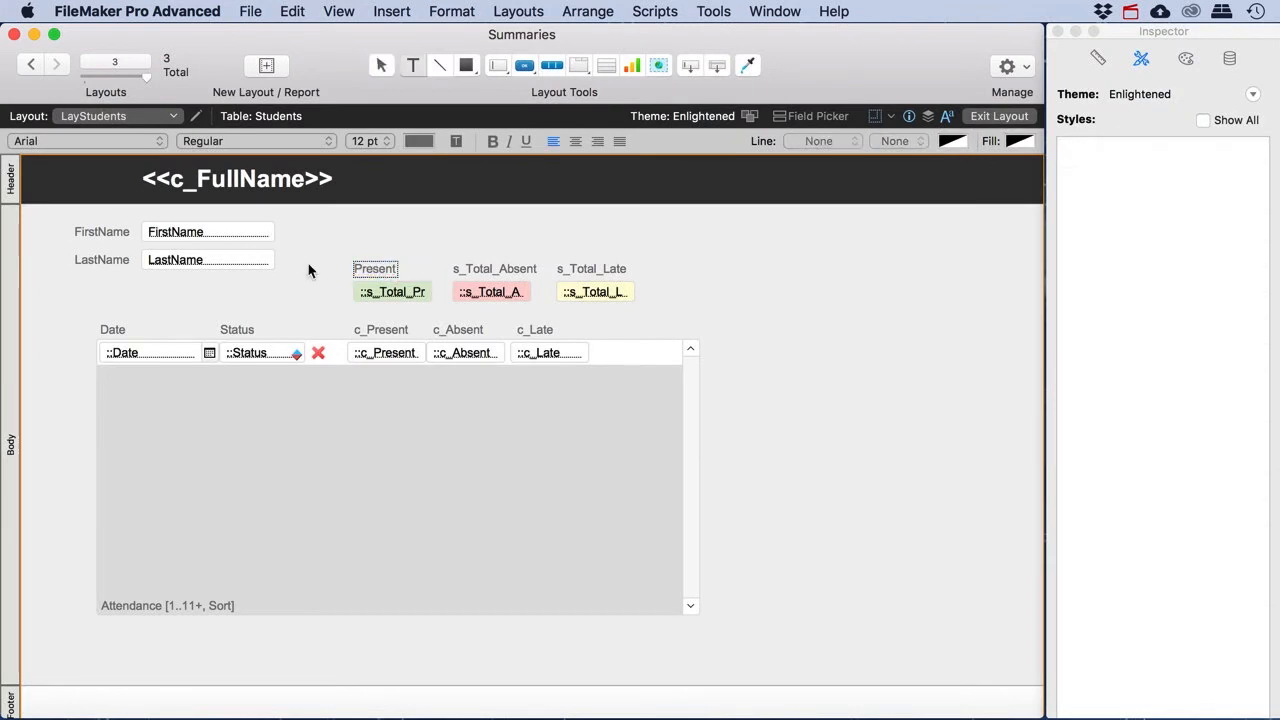
text((Total))
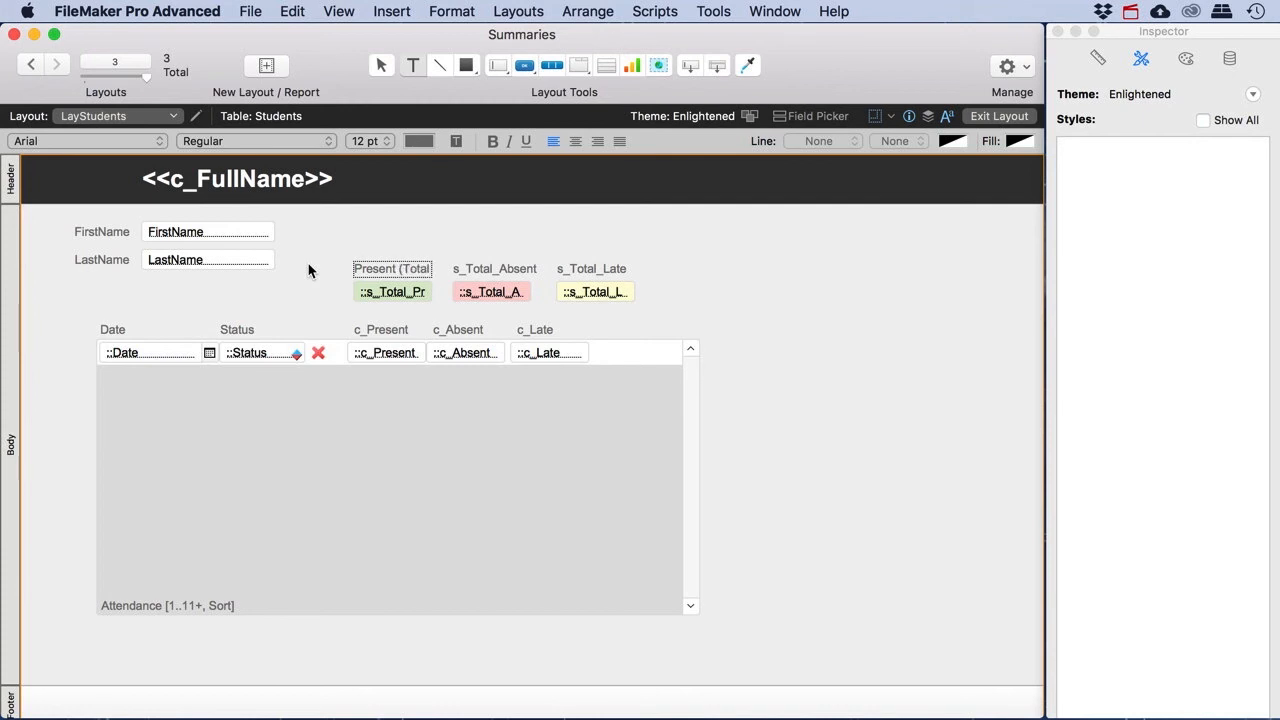
- Change the s_Total_Absent label to "Absent (Total)"
click(486, 268)
click(500, 268)
drag(500, 268, 420, 265)
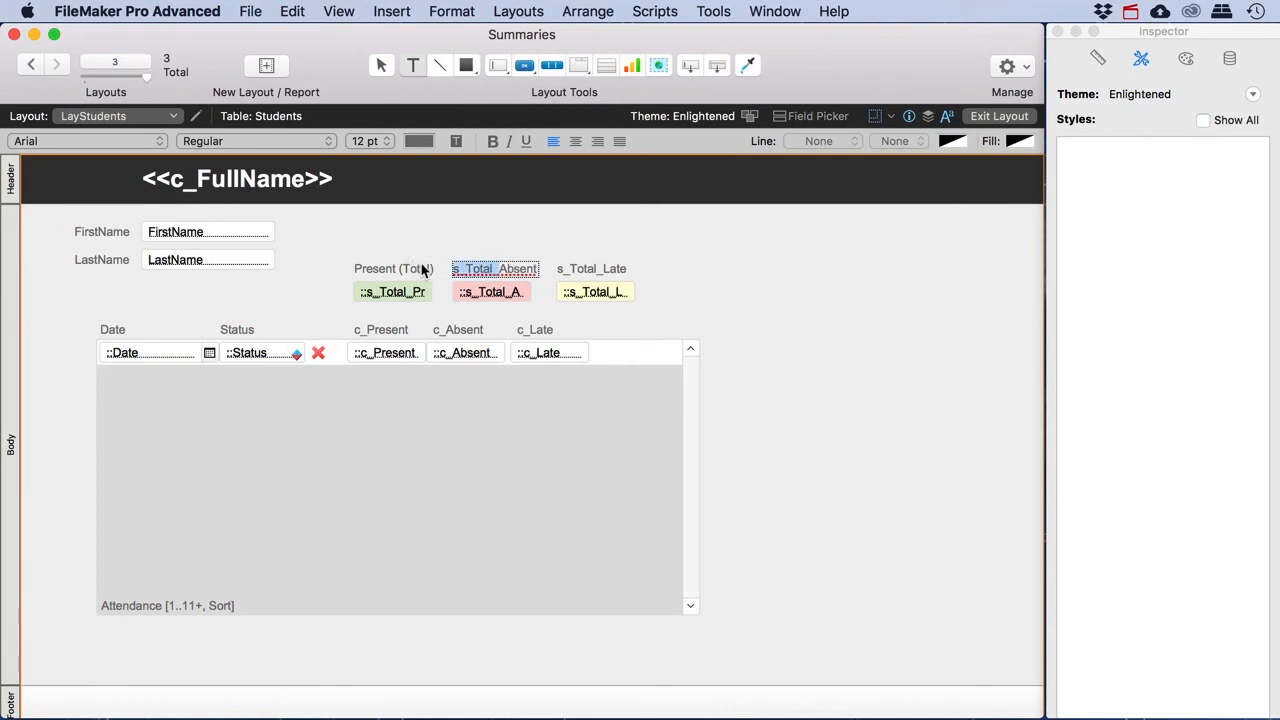
key(BackSpace)
text((Total)
- Change the s_Total_Late label to "Late (Total)" and return to Browse mode
click(600, 268)
click(605, 268)
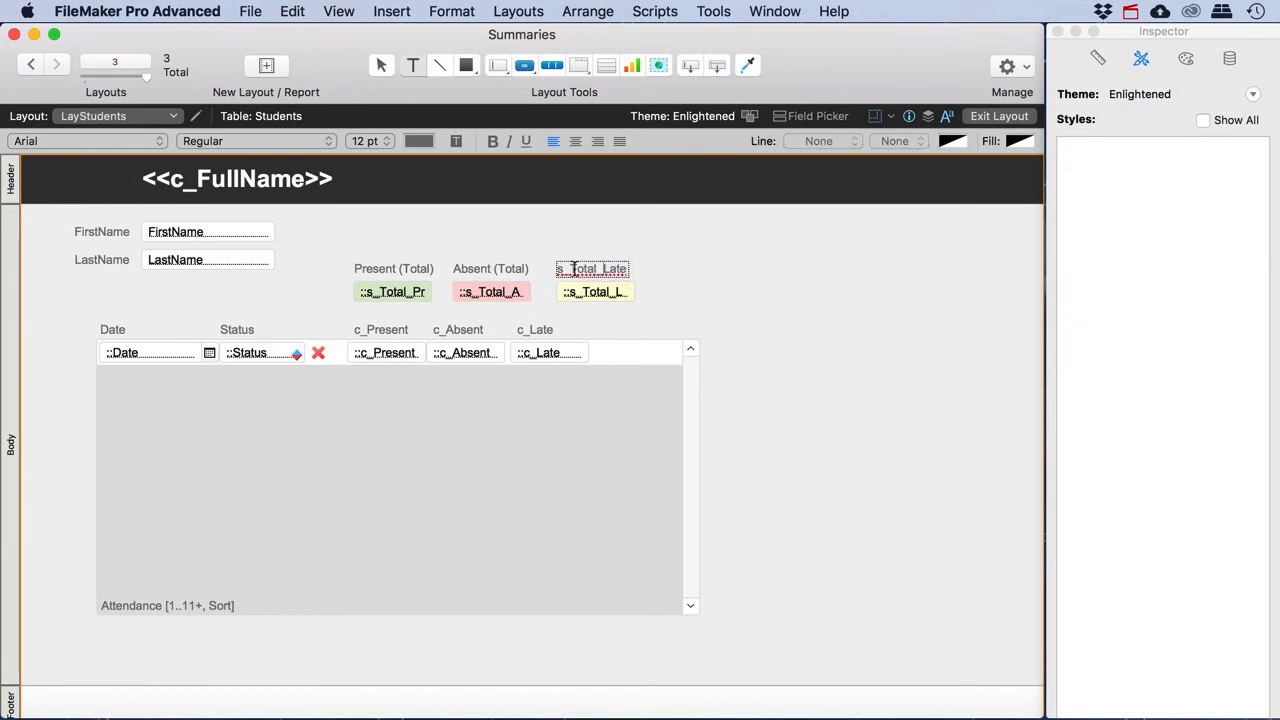
drag(600, 268, 500, 268)
key(BackSpace)
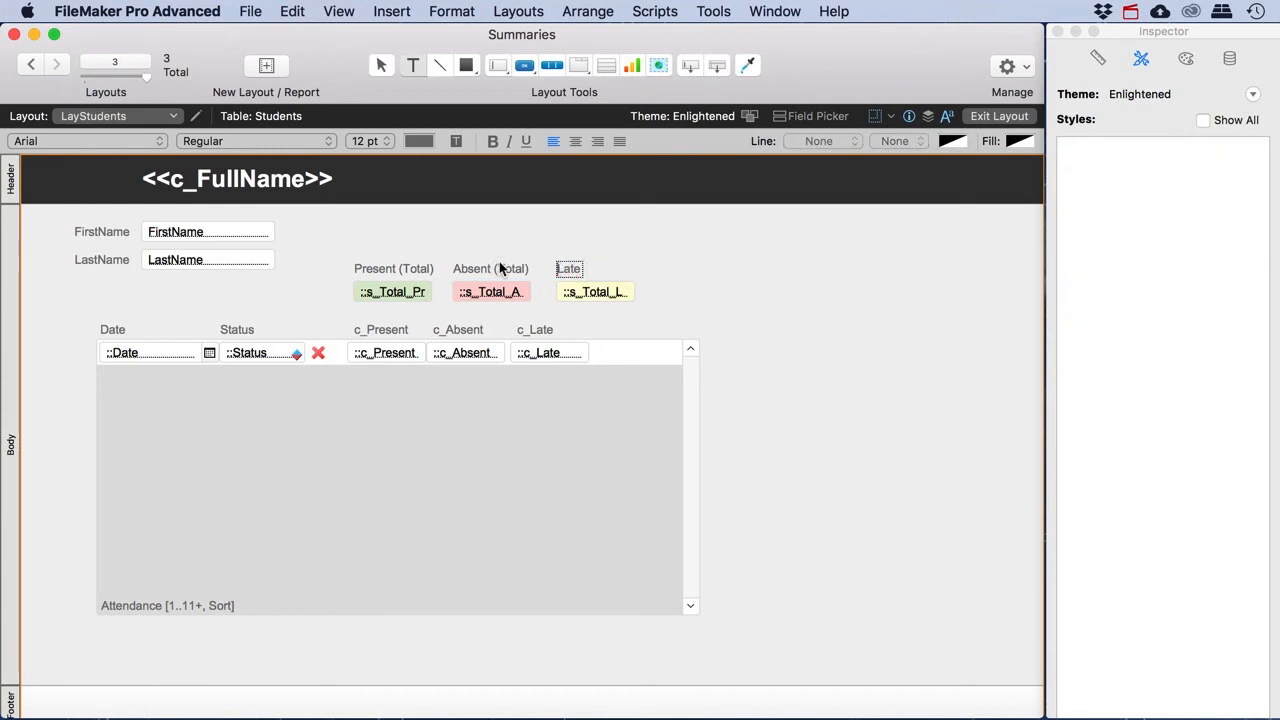
text((Total)
click(999, 116)
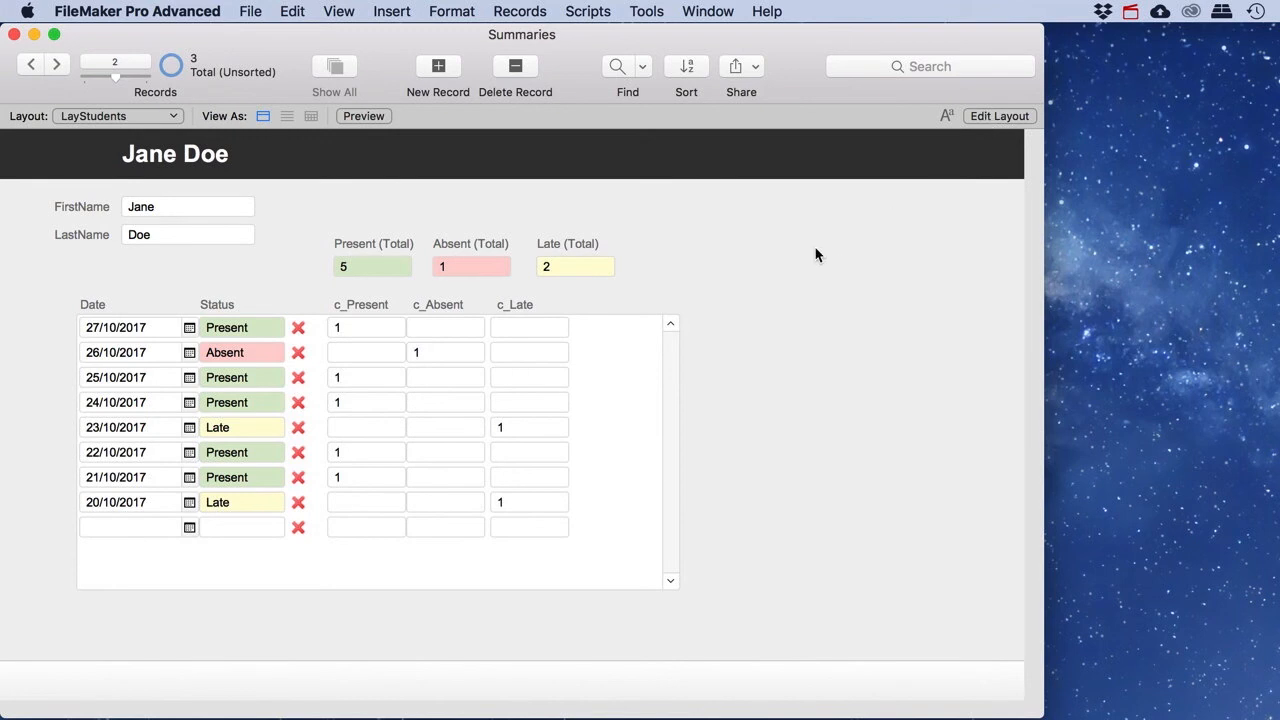
- Review the c_Present, c_Absent and c_Late calculation fields in the Attendance table's definitions
key(super+shift+d)
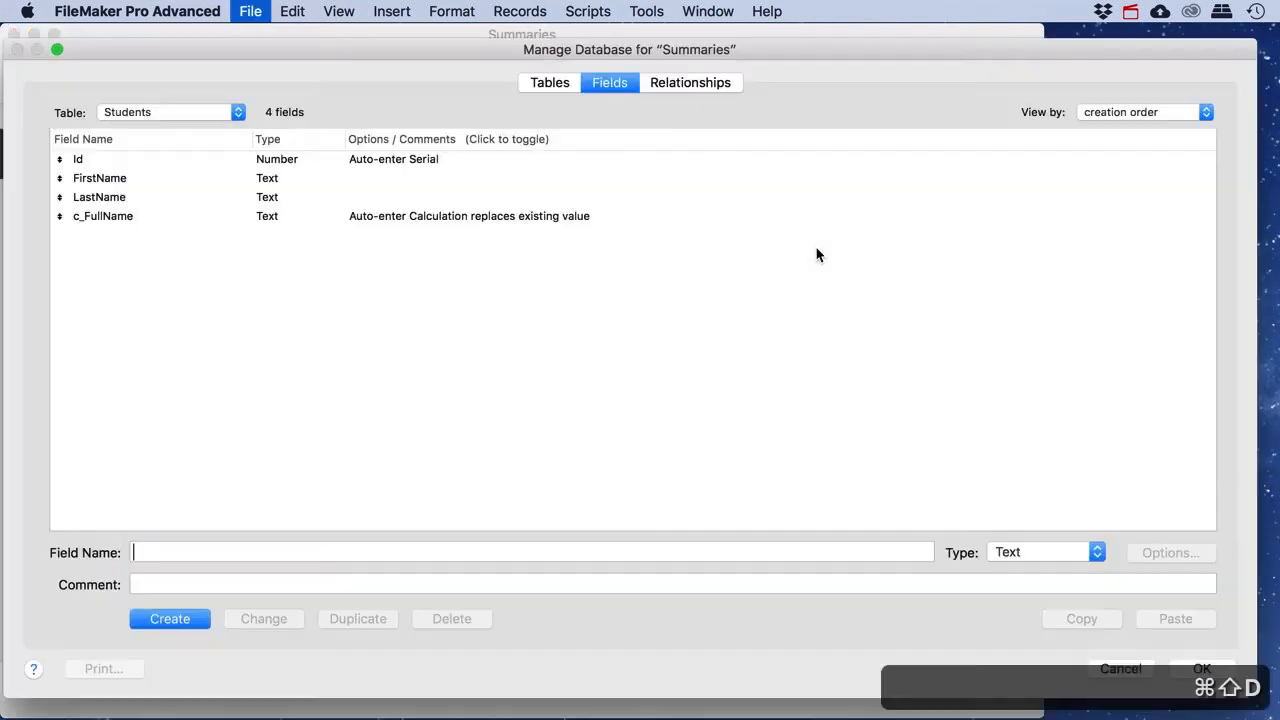
click(175, 112)
click(171, 132)
click(212, 237)
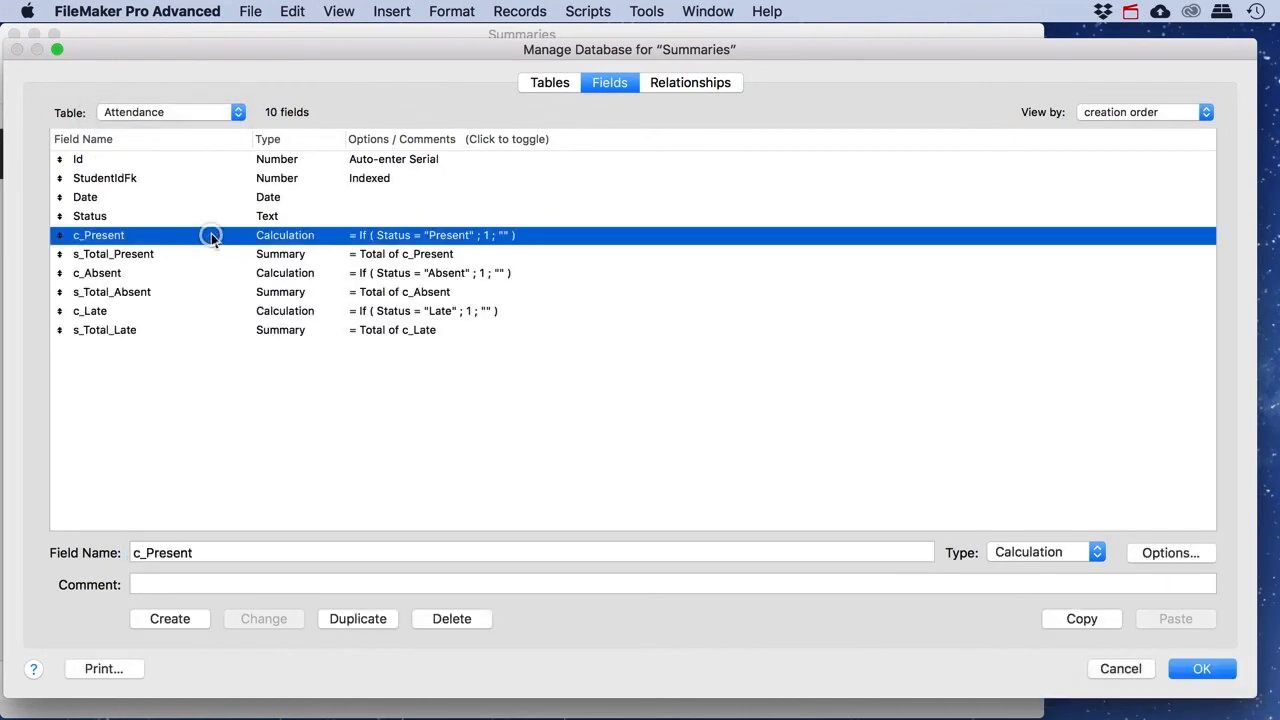
click(118, 273)
click(120, 311)
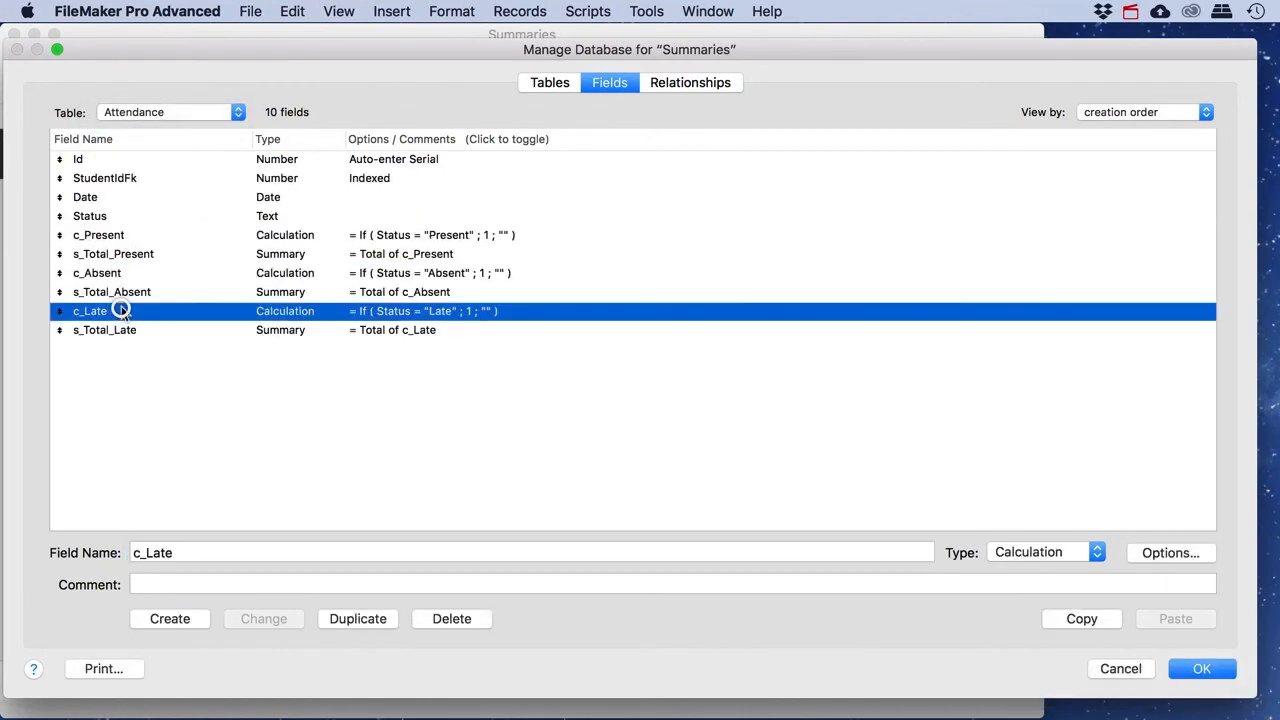
- Inspect the storage options of the c_Late calculation, cancel out of them and close the database definitions
double_click(234, 316)
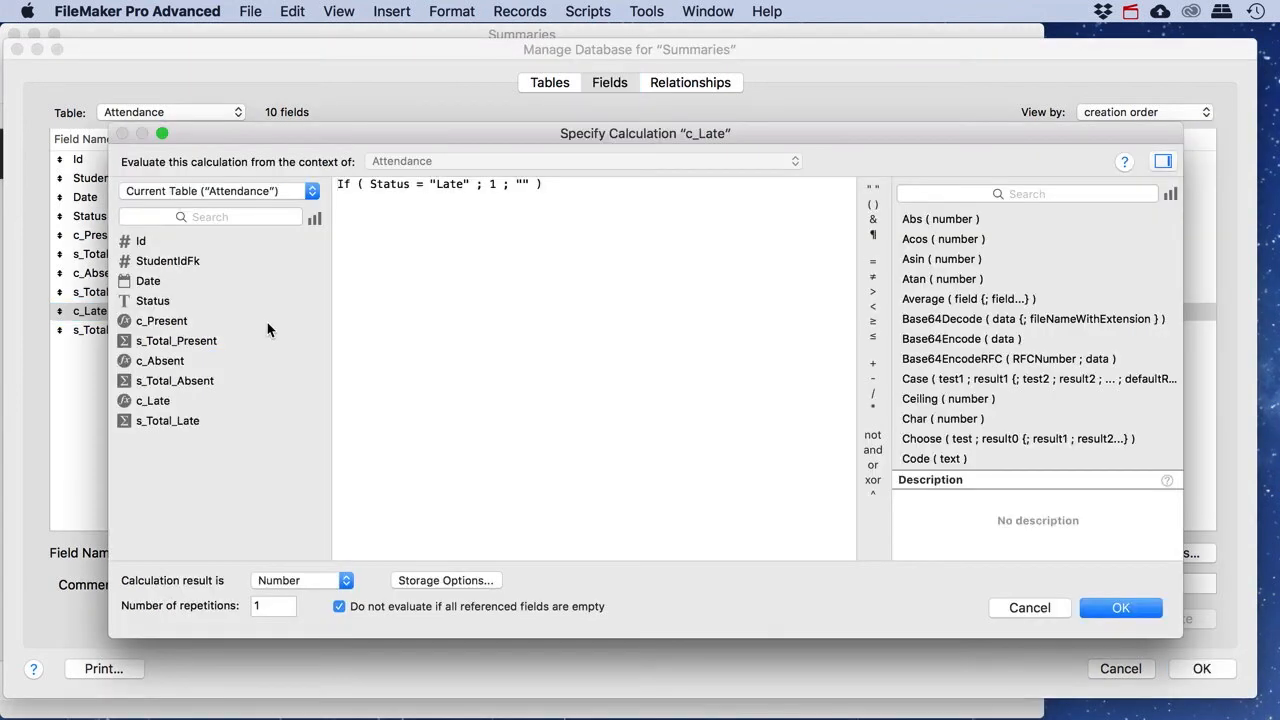
click(446, 580)
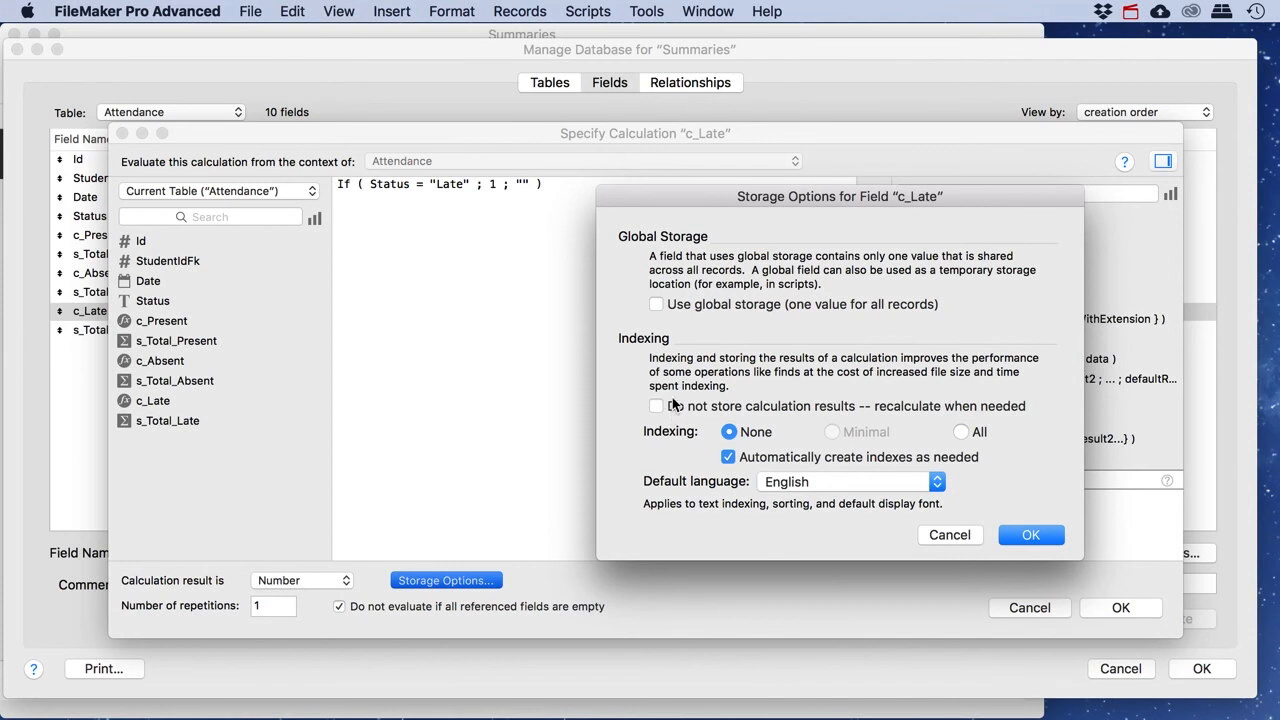
click(950, 535)
click(1029, 607)
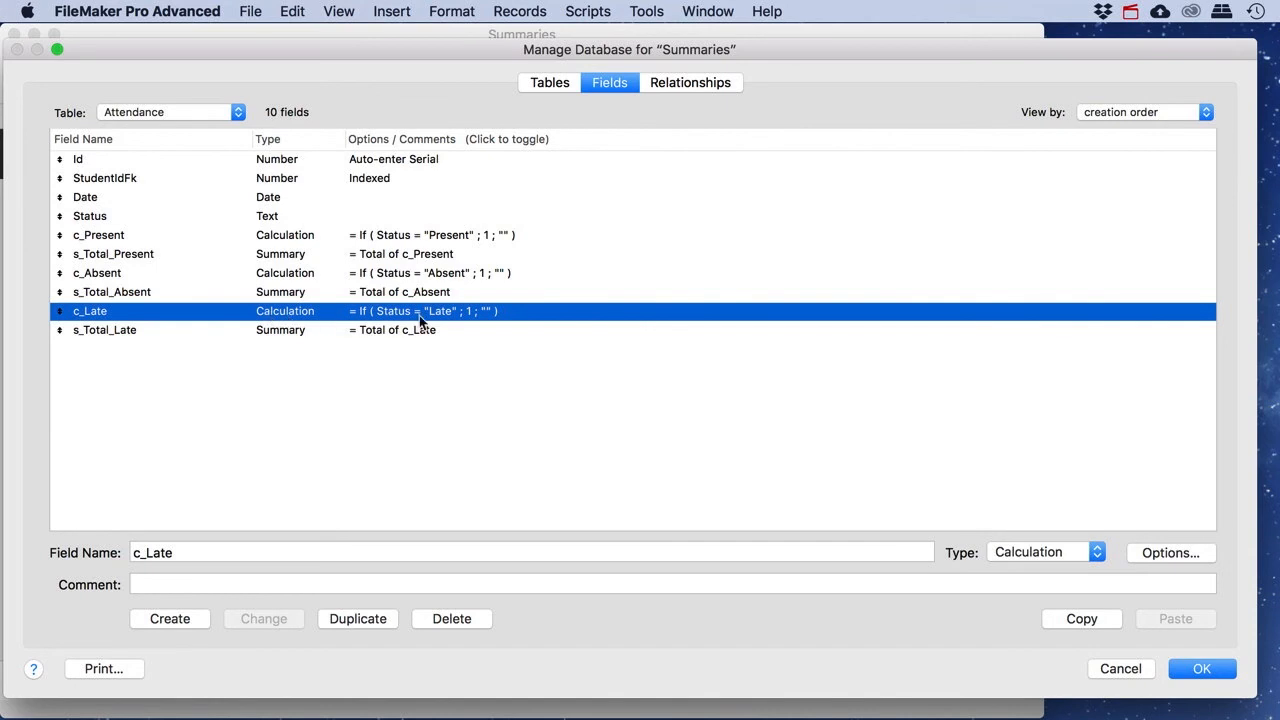
click(288, 273)
click(290, 234)
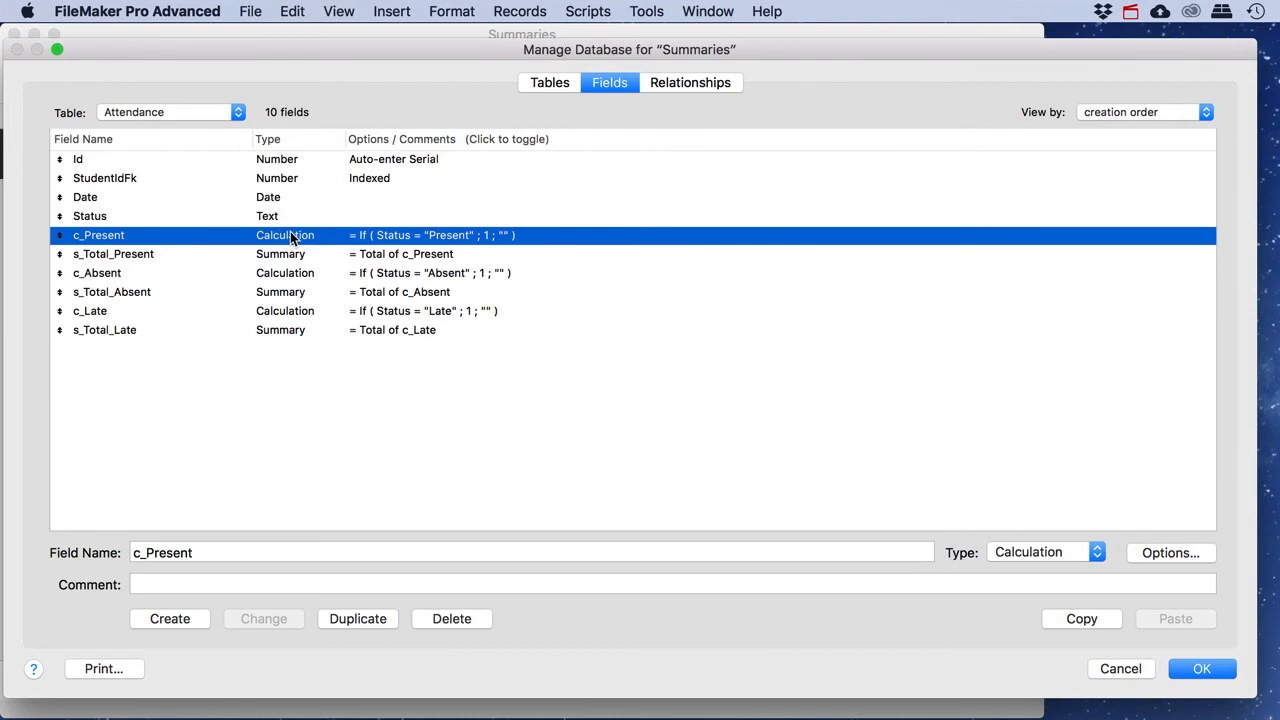
click(1203, 669)
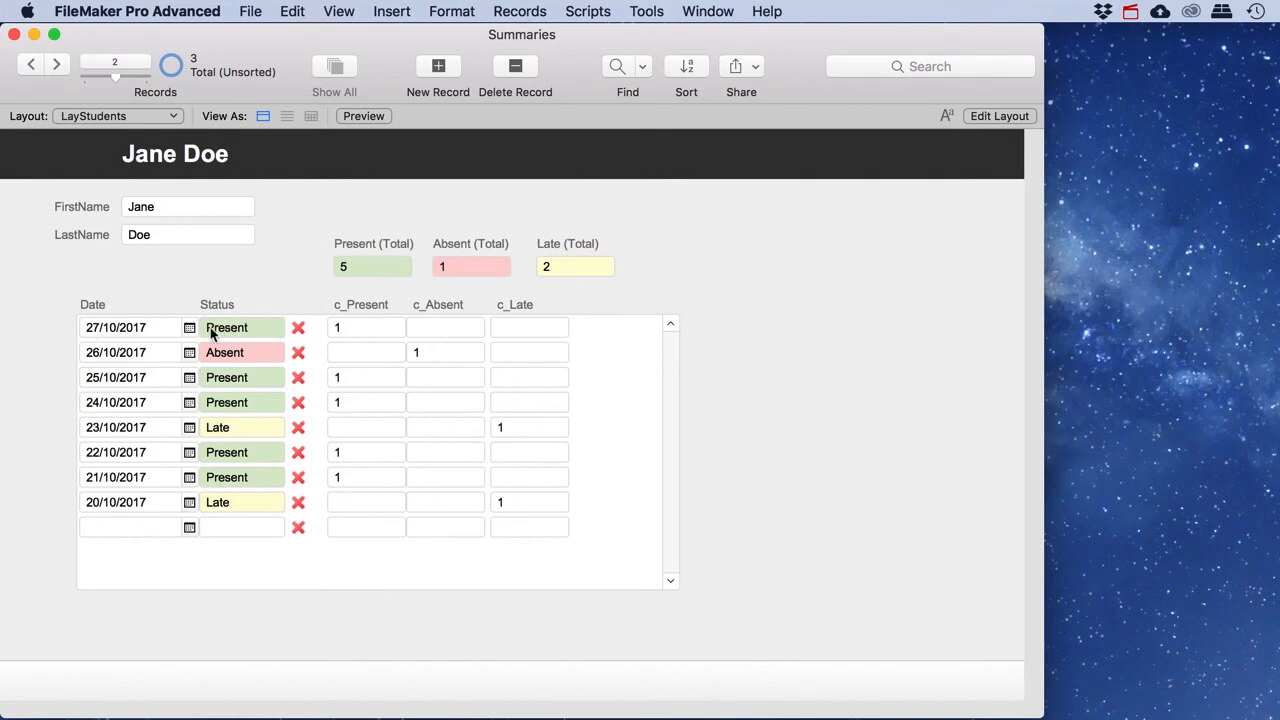
- Set the status of the 20/10/2017 attendance entry to Present and enter that row's c_Present field
click(258, 507)
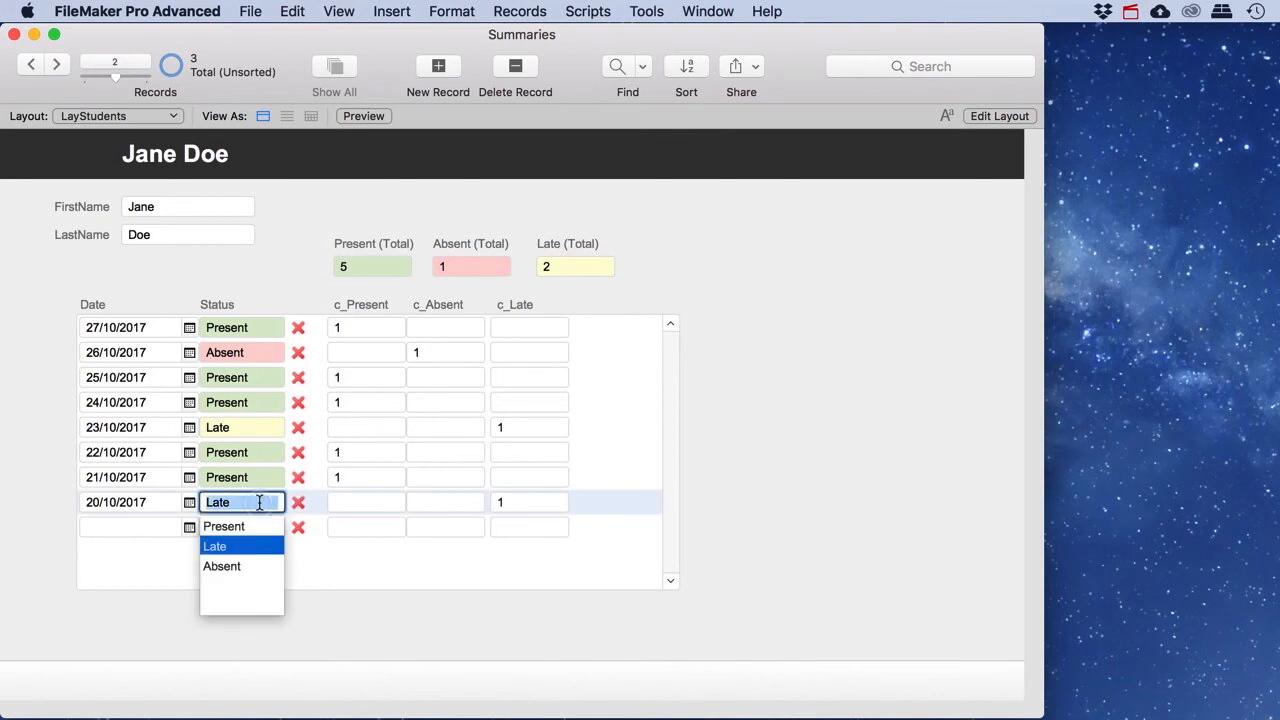
click(237, 531)
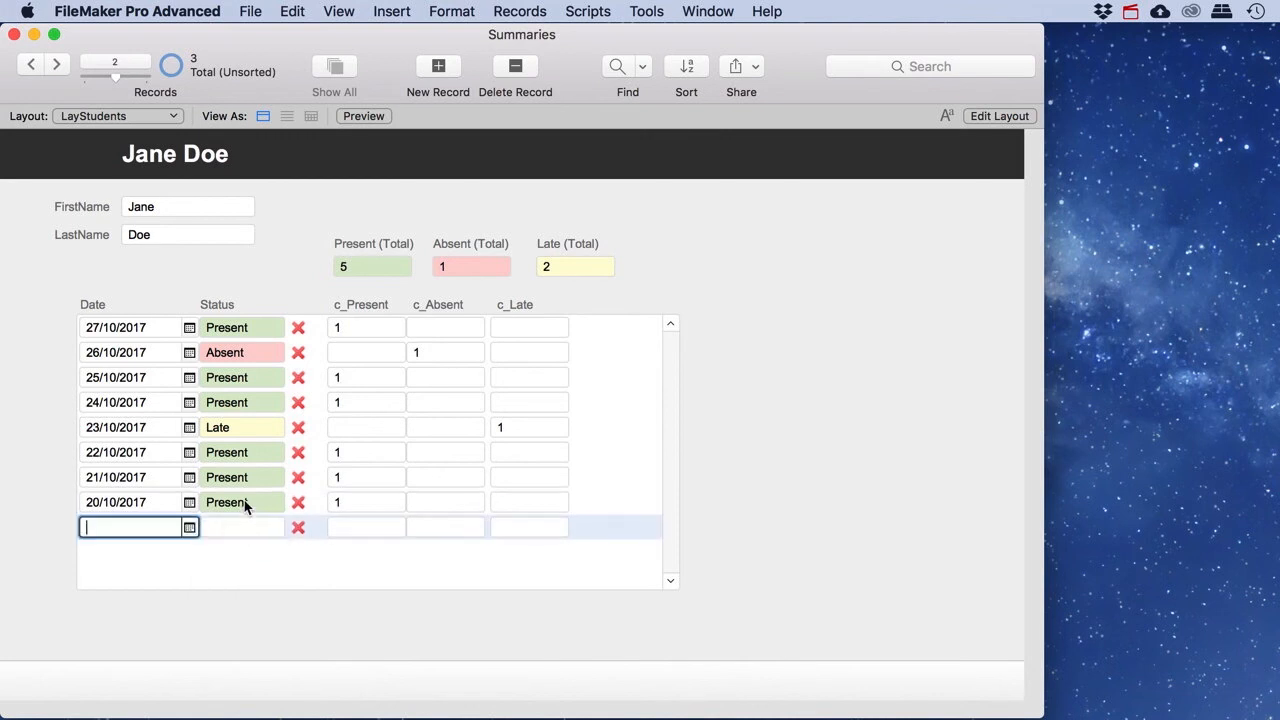
click(375, 502)
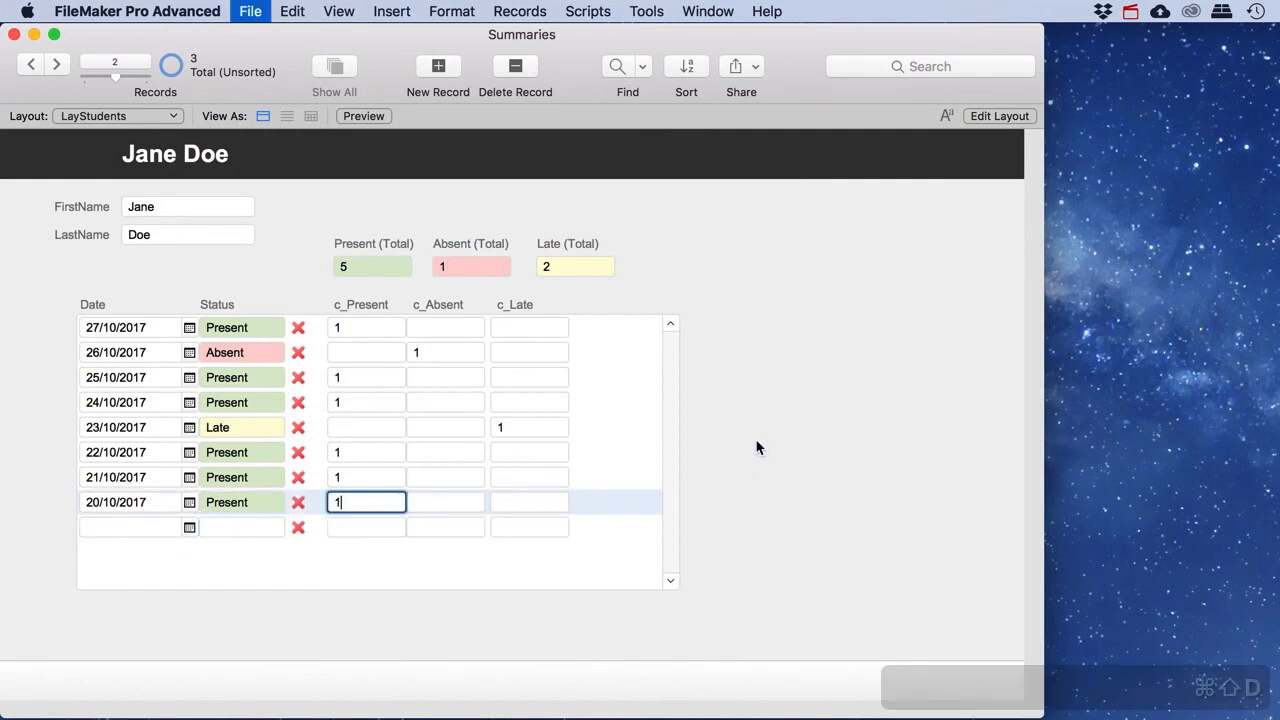
- Change the Attendance table's c_Present field type from Calculation to Number in the database definitions
key(super+shift+d)
click(216, 104)
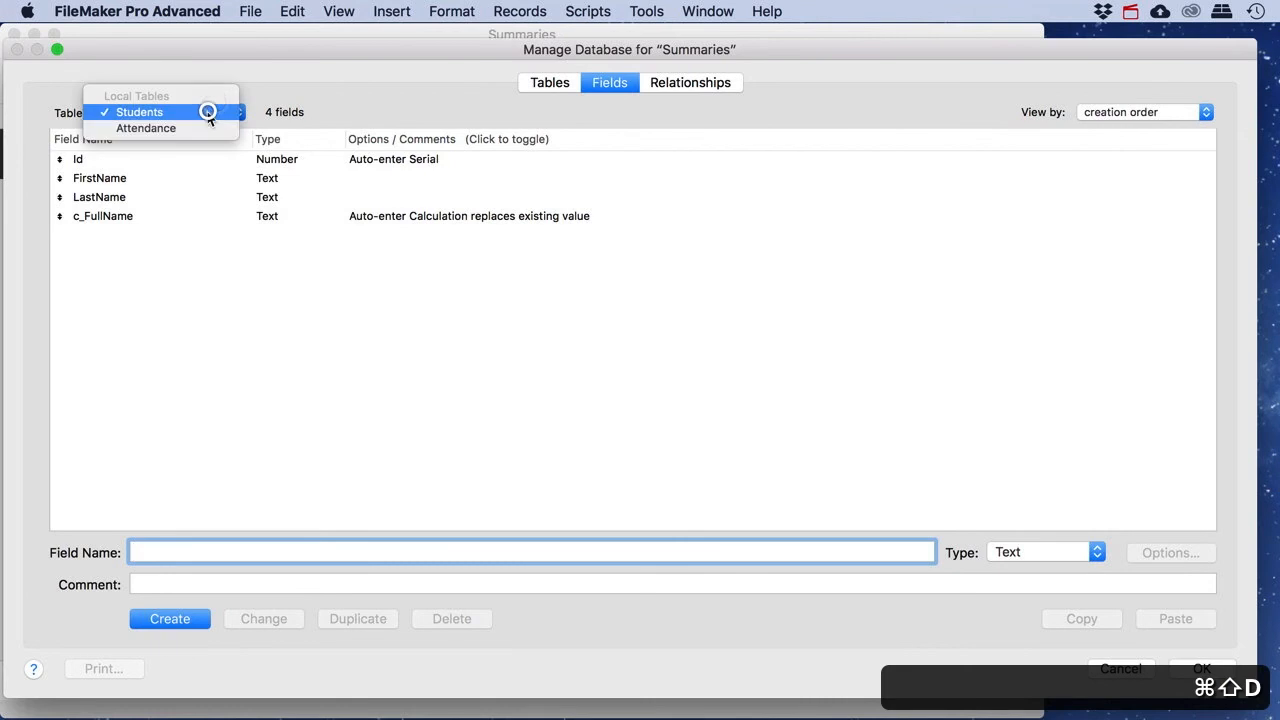
click(186, 129)
click(103, 236)
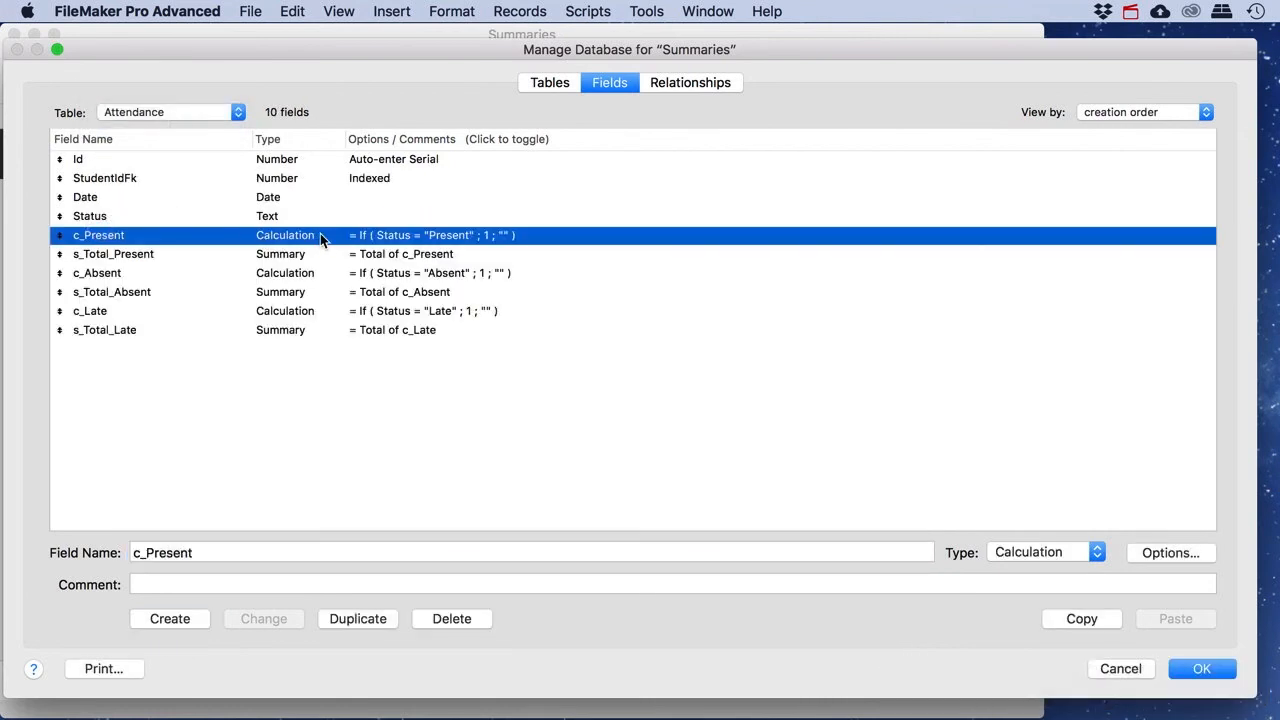
click(1093, 552)
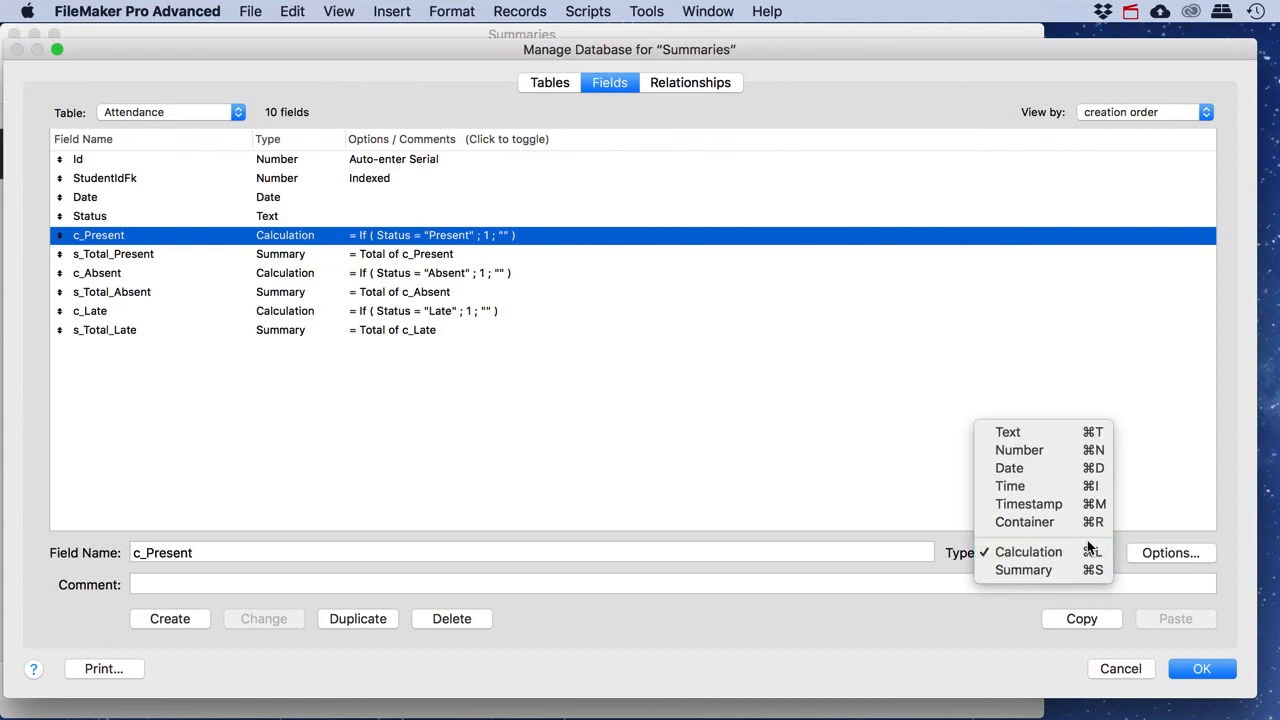
click(1042, 457)
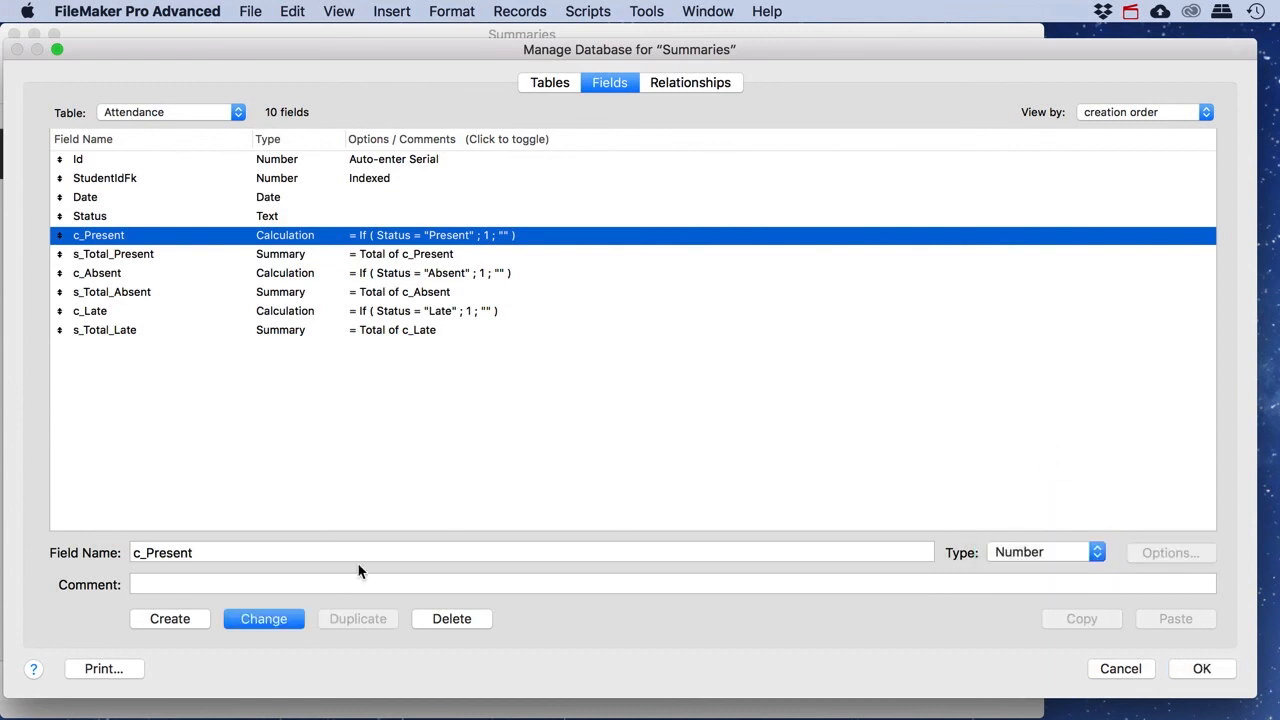
click(279, 619)
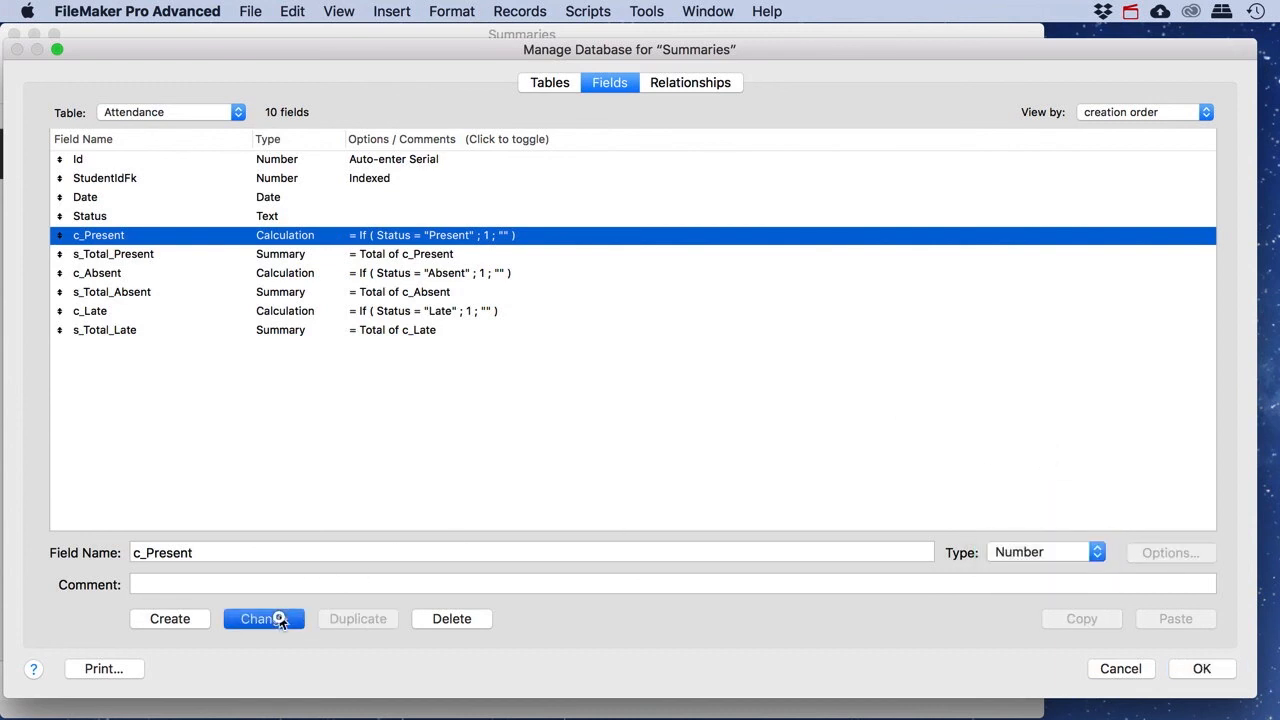
- Make c_Present auto-enter the calculated value If ( Status = "Present" ; 1 ; "" ) without replacing existing values, and save the database definitions
double_click(297, 235)
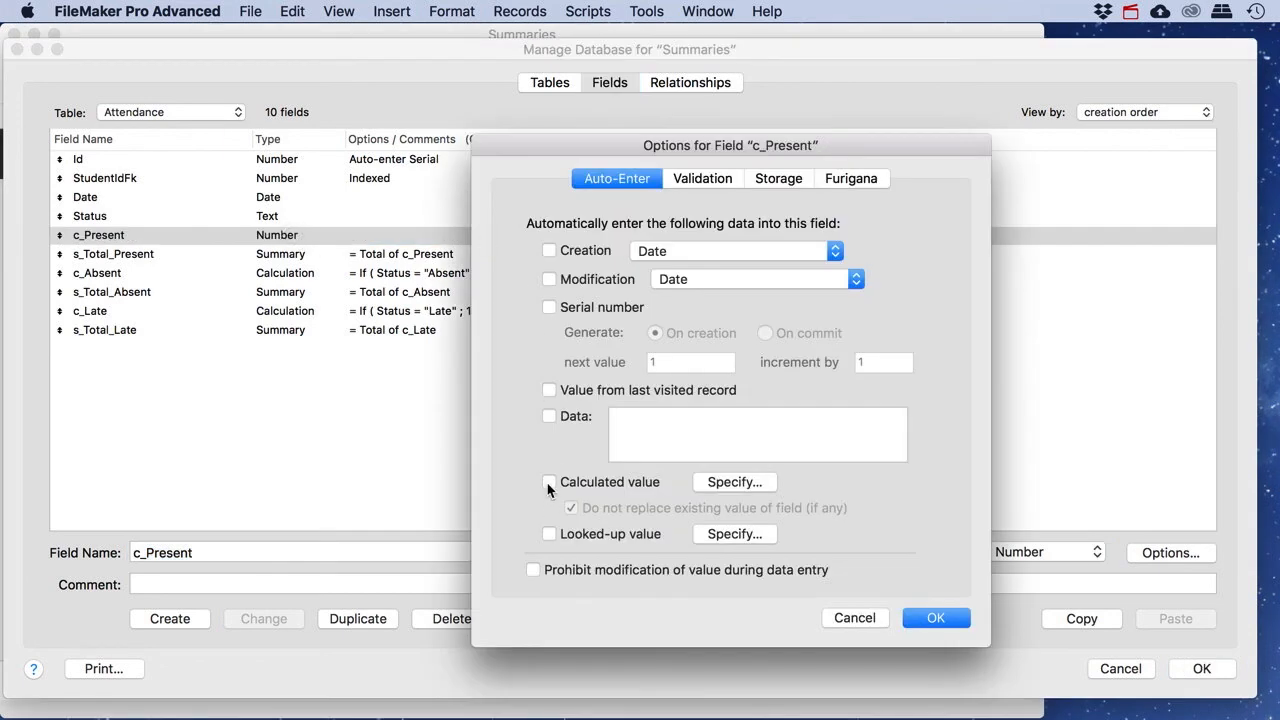
click(550, 483)
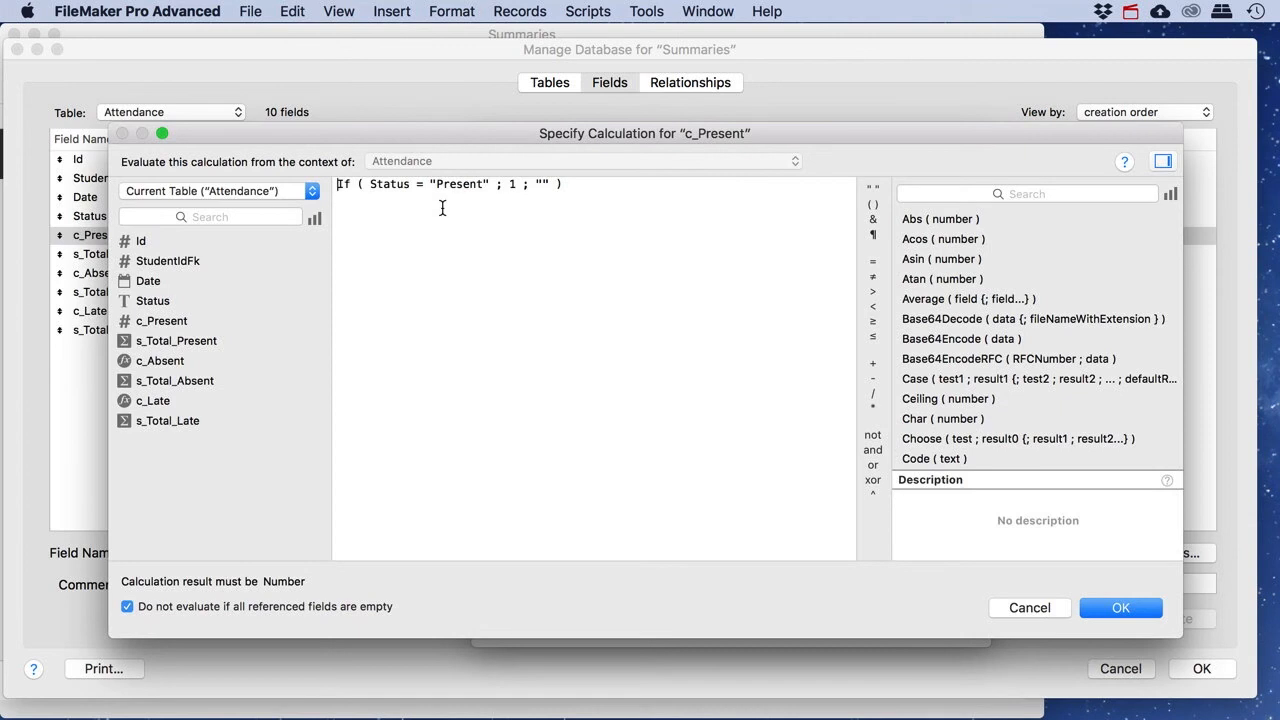
drag(367, 131, 577, 111)
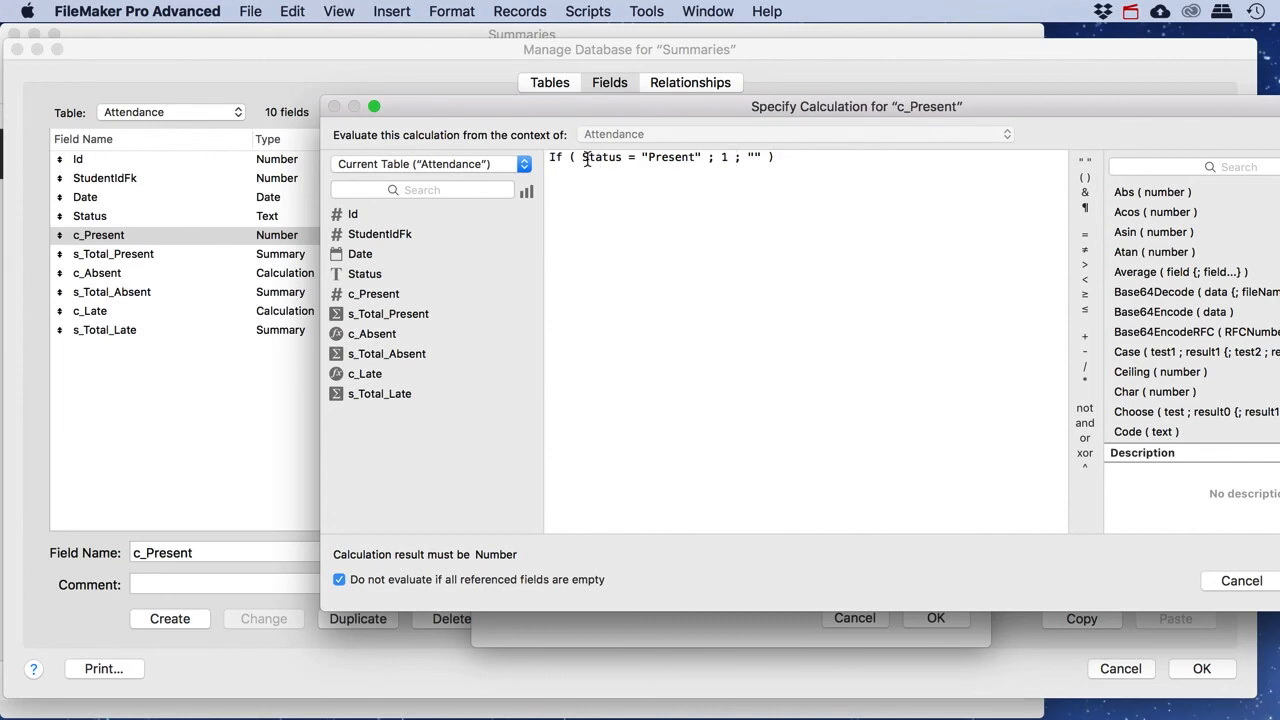
drag(582, 158, 622, 158)
drag(610, 111, 433, 99)
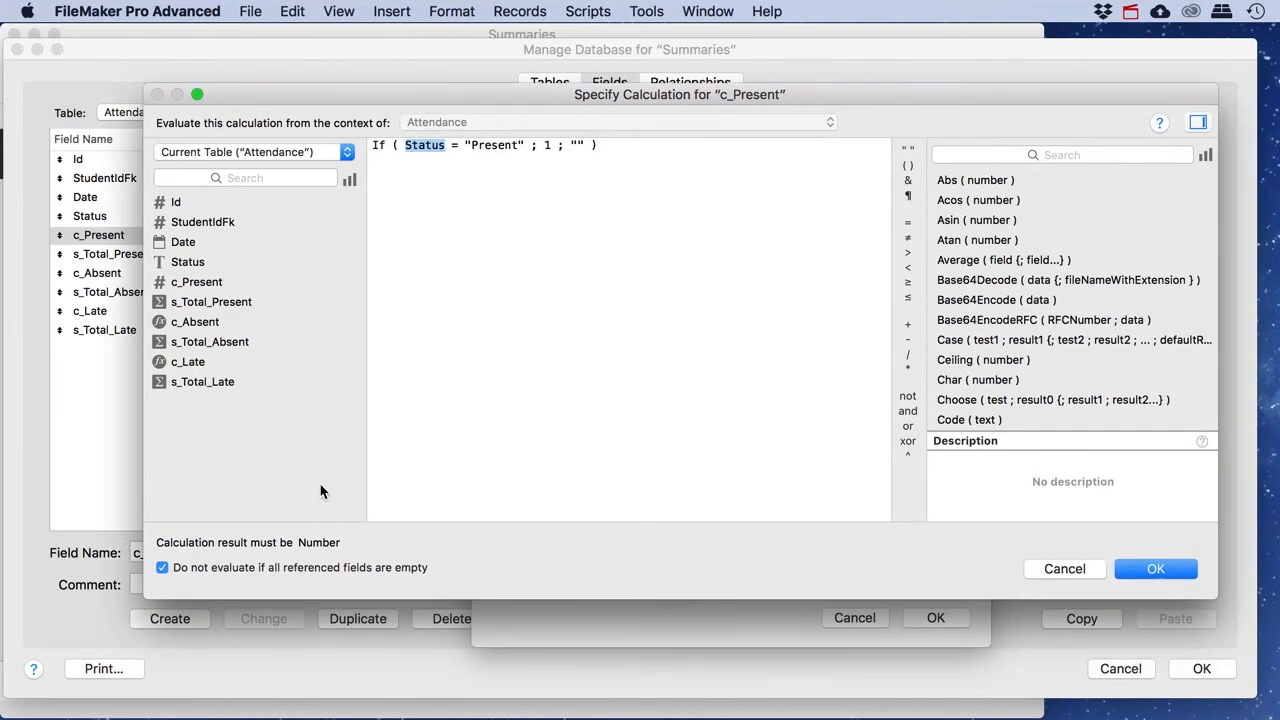
click(1156, 569)
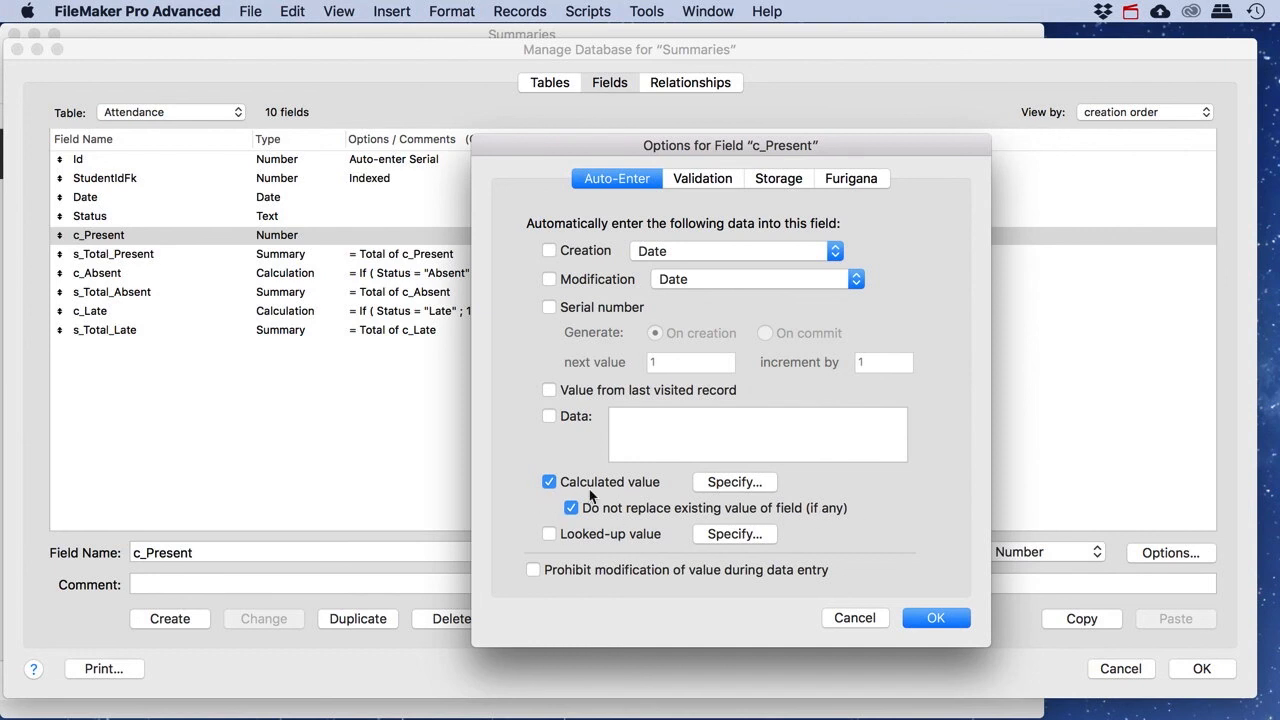
click(930, 617)
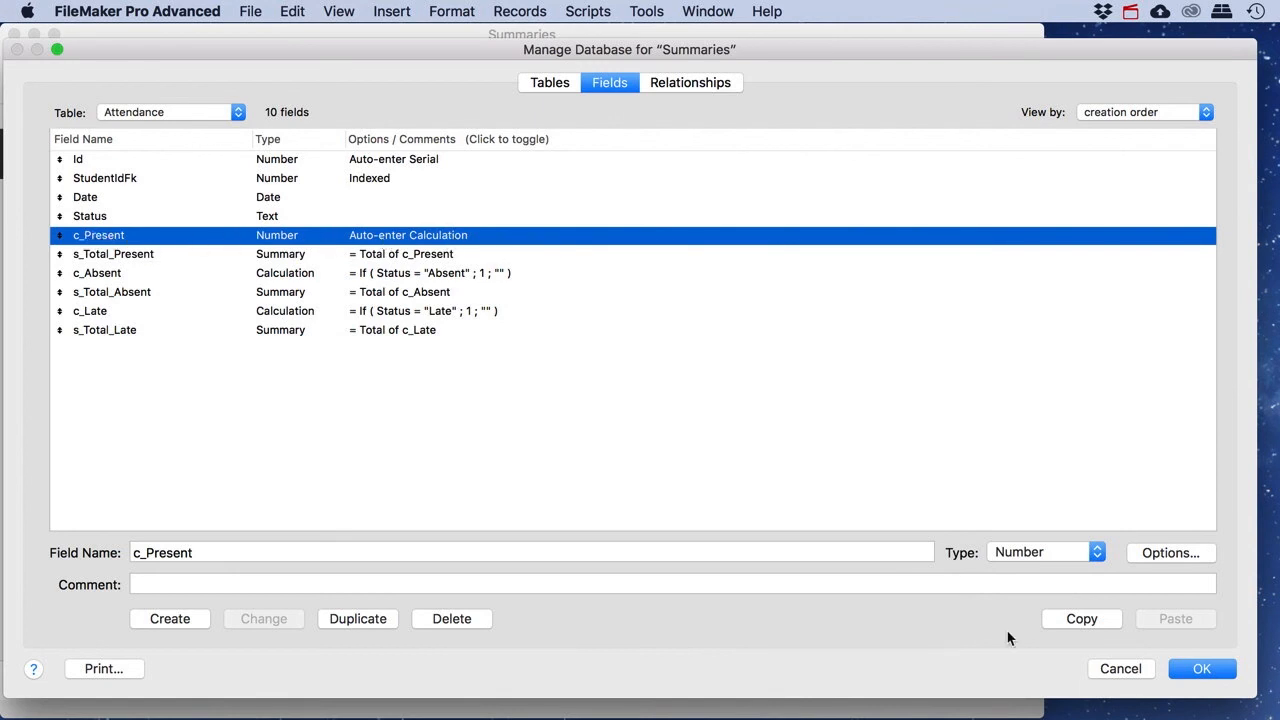
click(1201, 668)
- Add an attendance entry dated 19/10/2017 with status Present and commit it
click(189, 527)
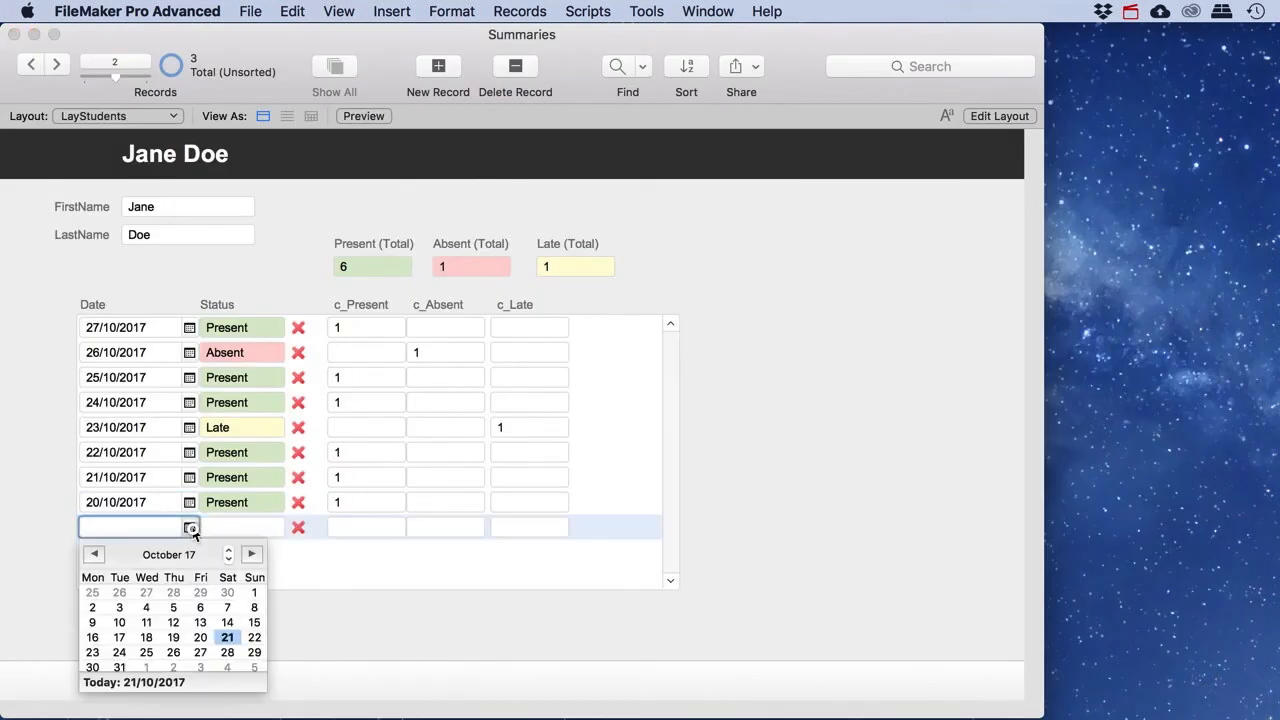
click(173, 637)
key(Tab)
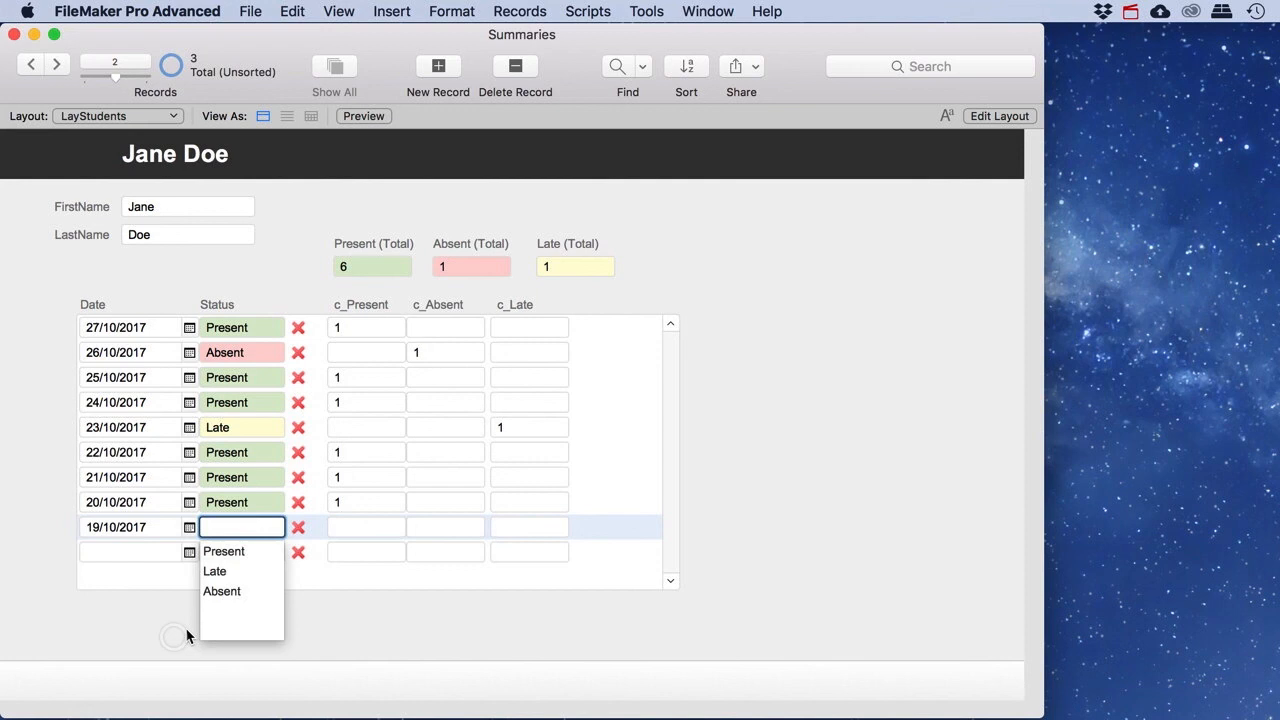
click(224, 551)
key(Tab)
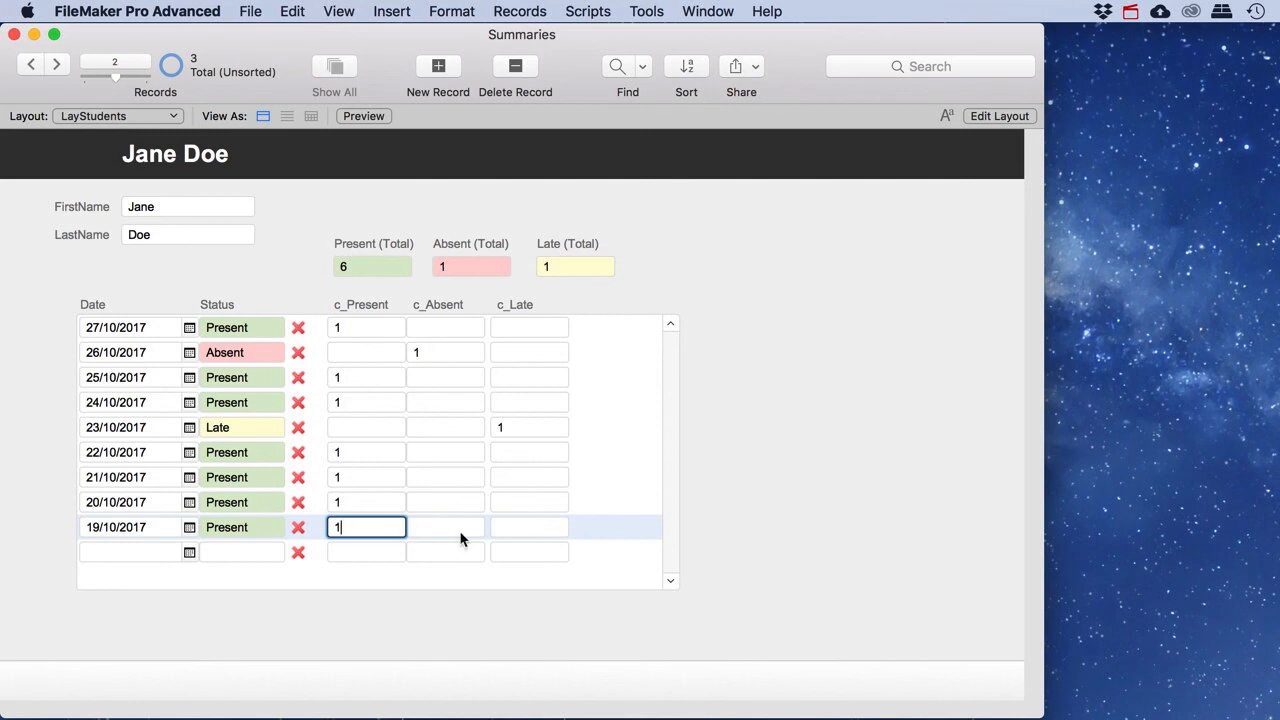
click(702, 540)
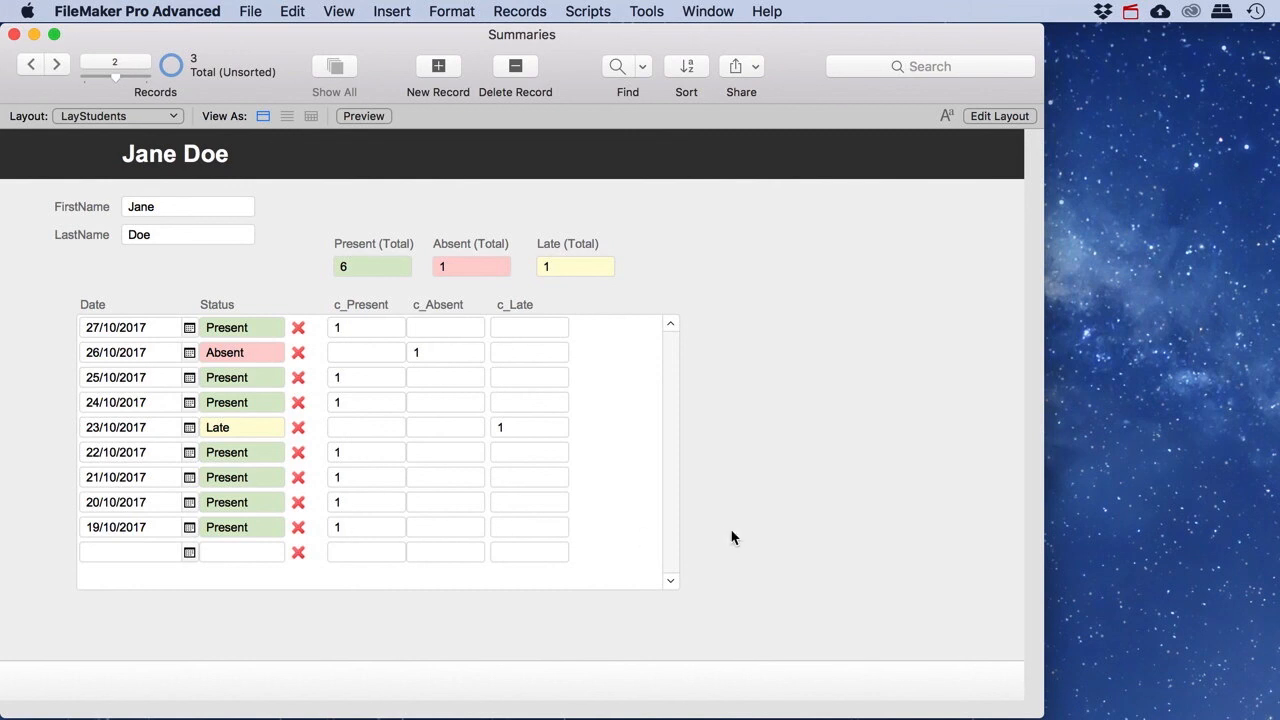
- Review the auto-enter options of the Attendance table's c_Present field and close the database definitions
key(super+shift+d)
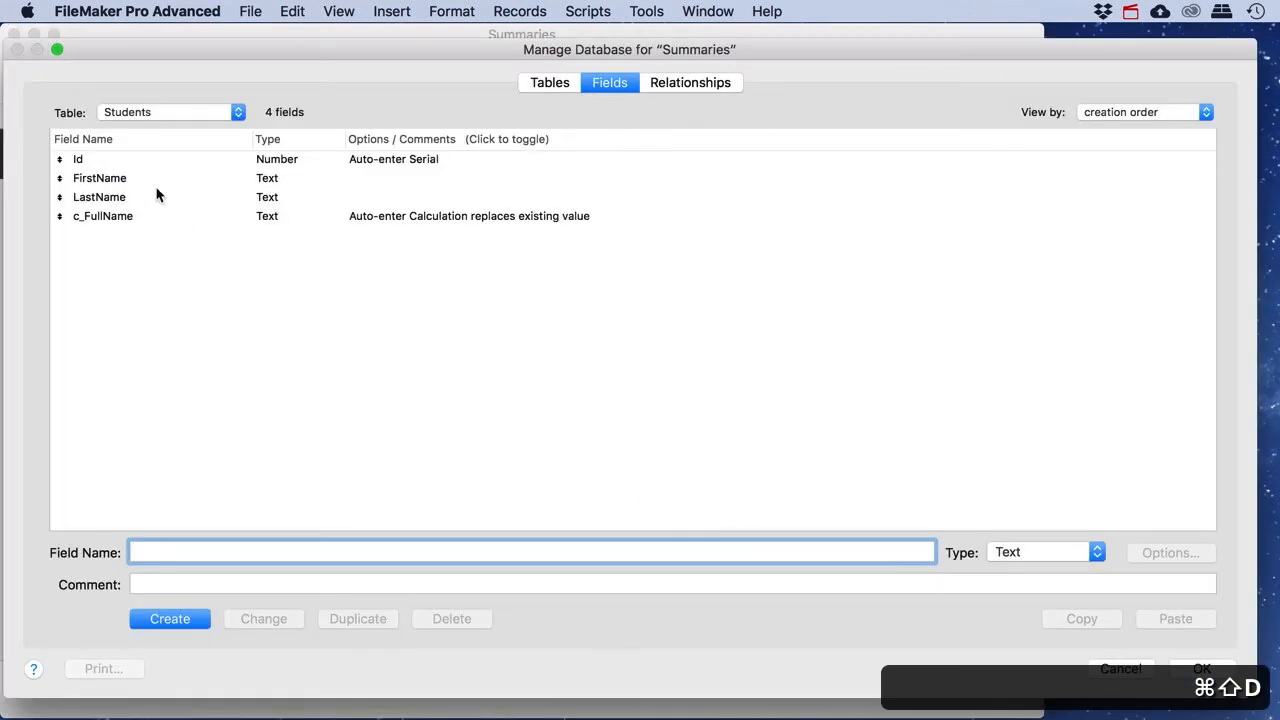
click(177, 112)
click(175, 128)
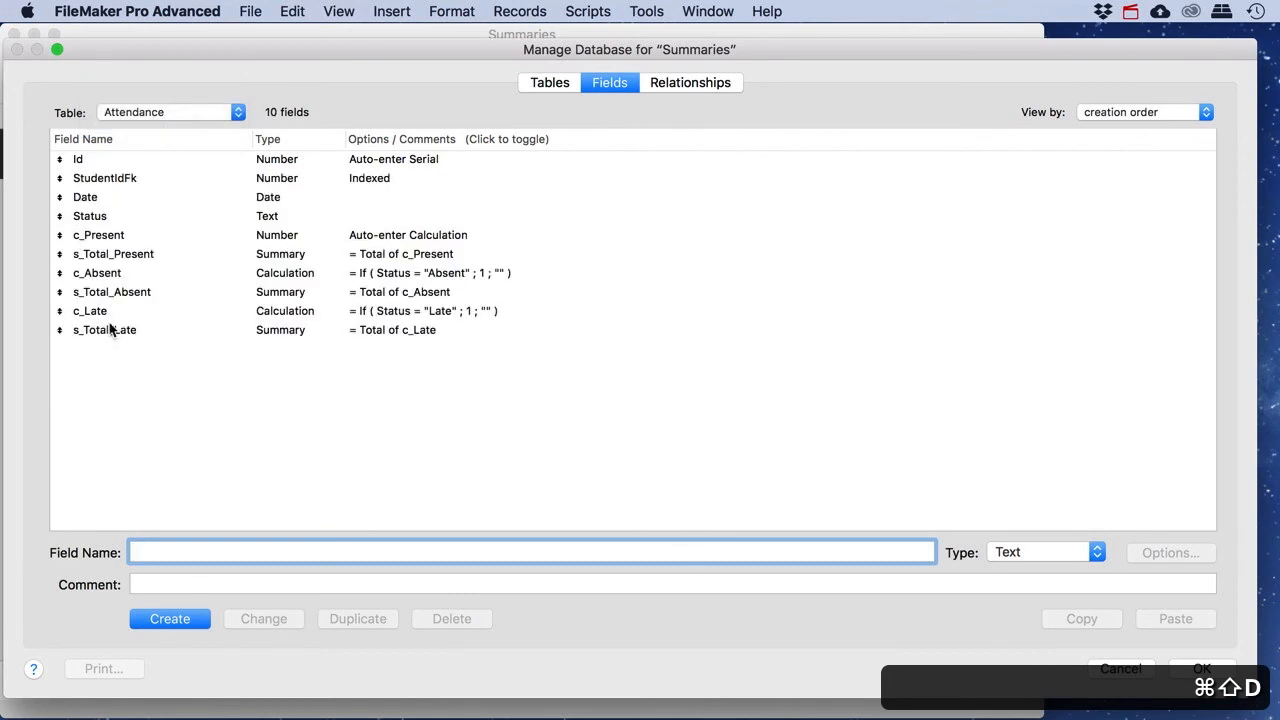
click(113, 235)
double_click(113, 235)
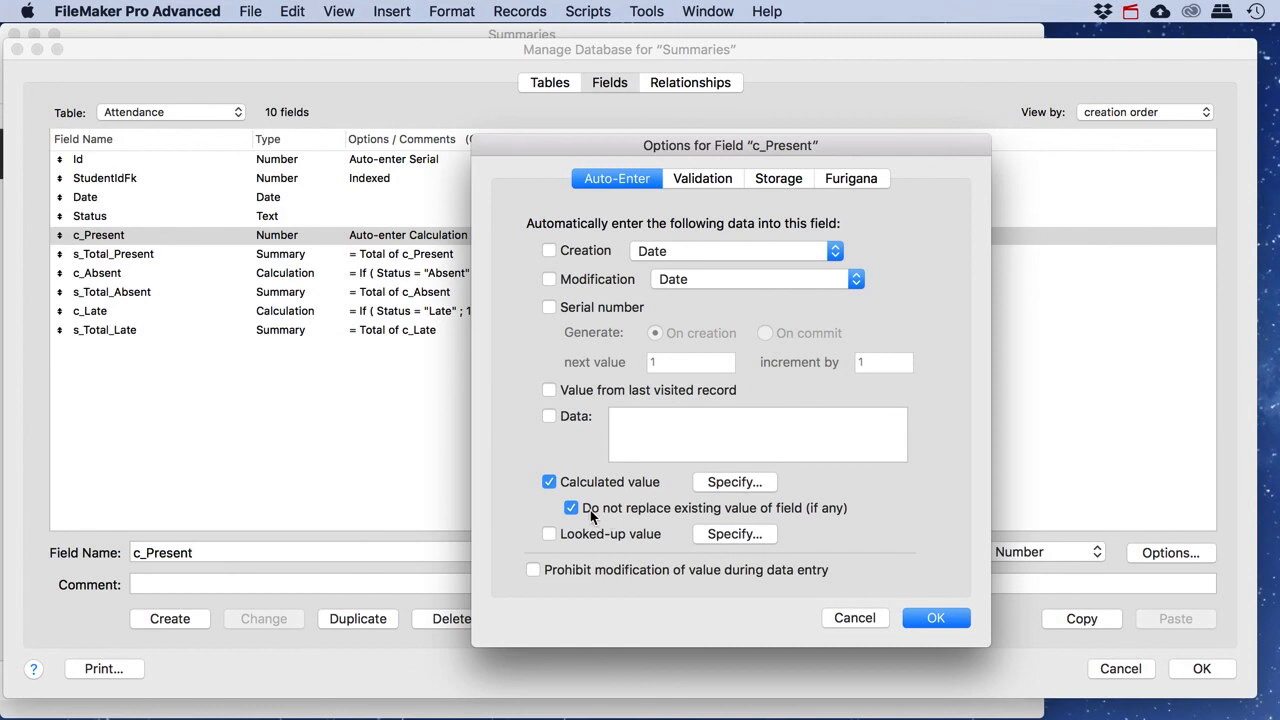
click(925, 617)
click(1195, 668)
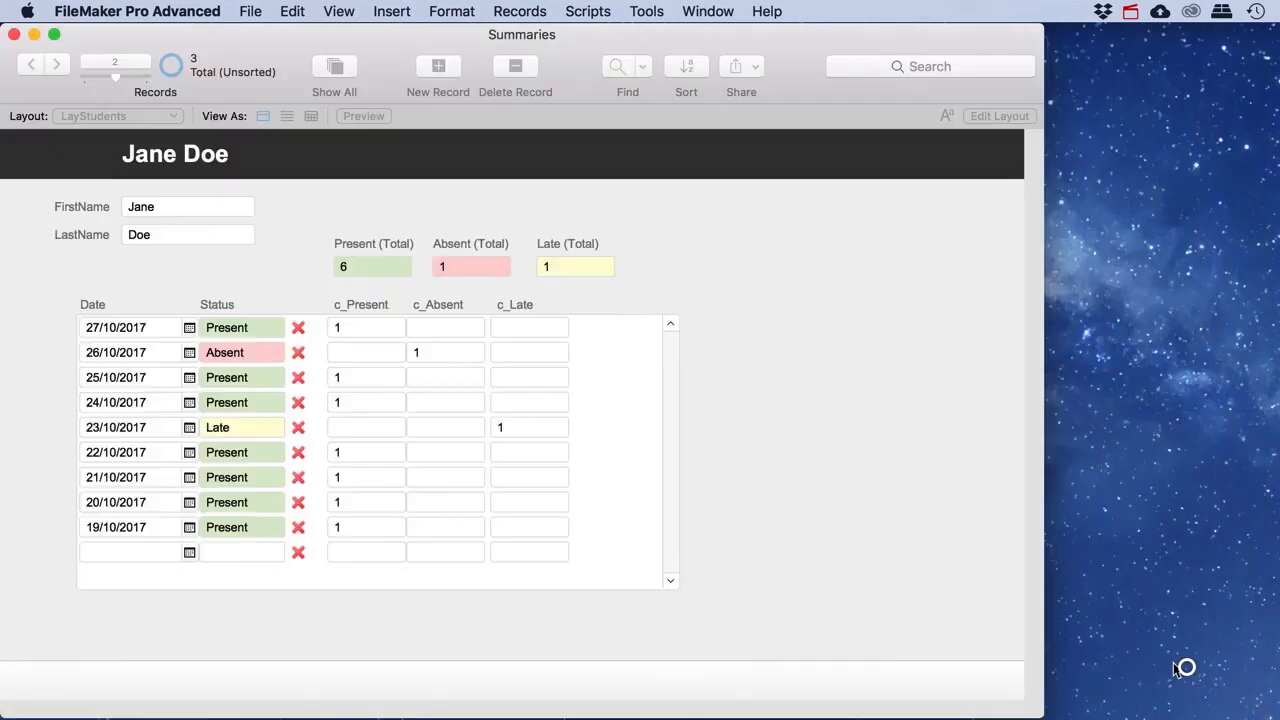
- Set the status of the 19/10/2017 attendance entry to Late and commit the record
click(254, 529)
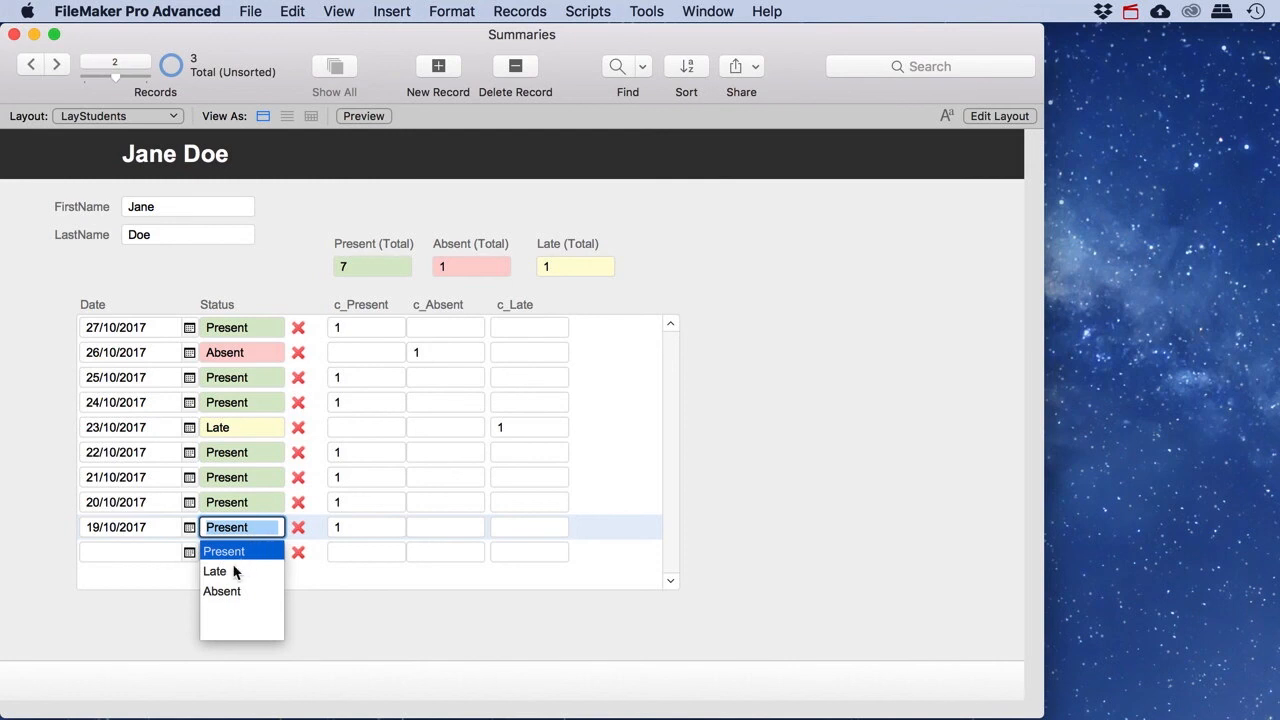
click(228, 572)
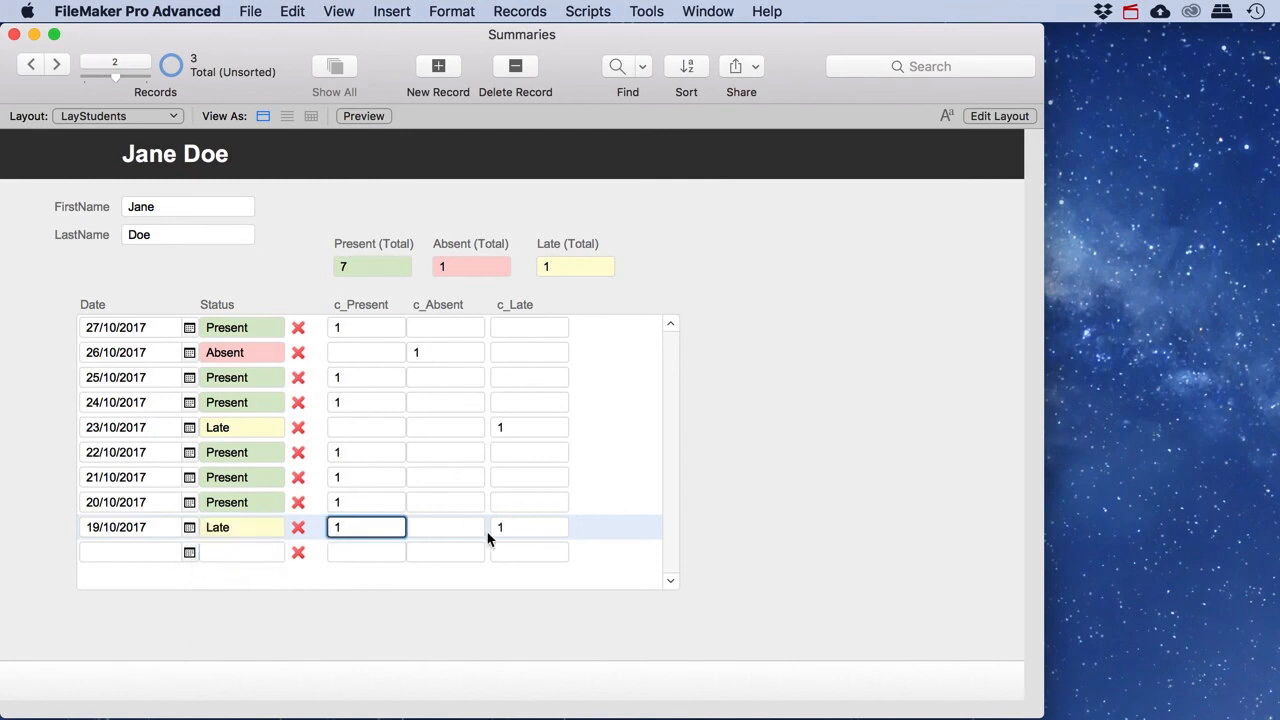
click(757, 537)
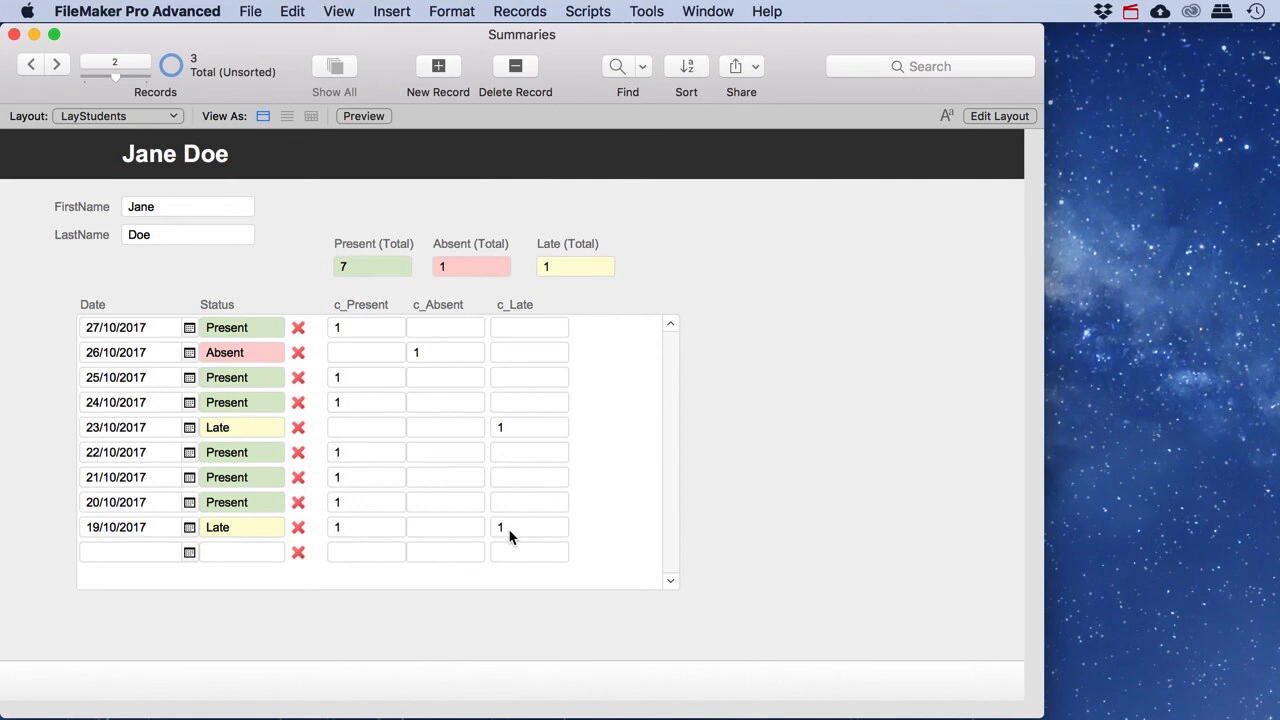
- Turn off "Do not replace existing value of field (if any)" for c_Present's auto-enter calculation in the Attendance table
key(super+shift+d)
click(225, 111)
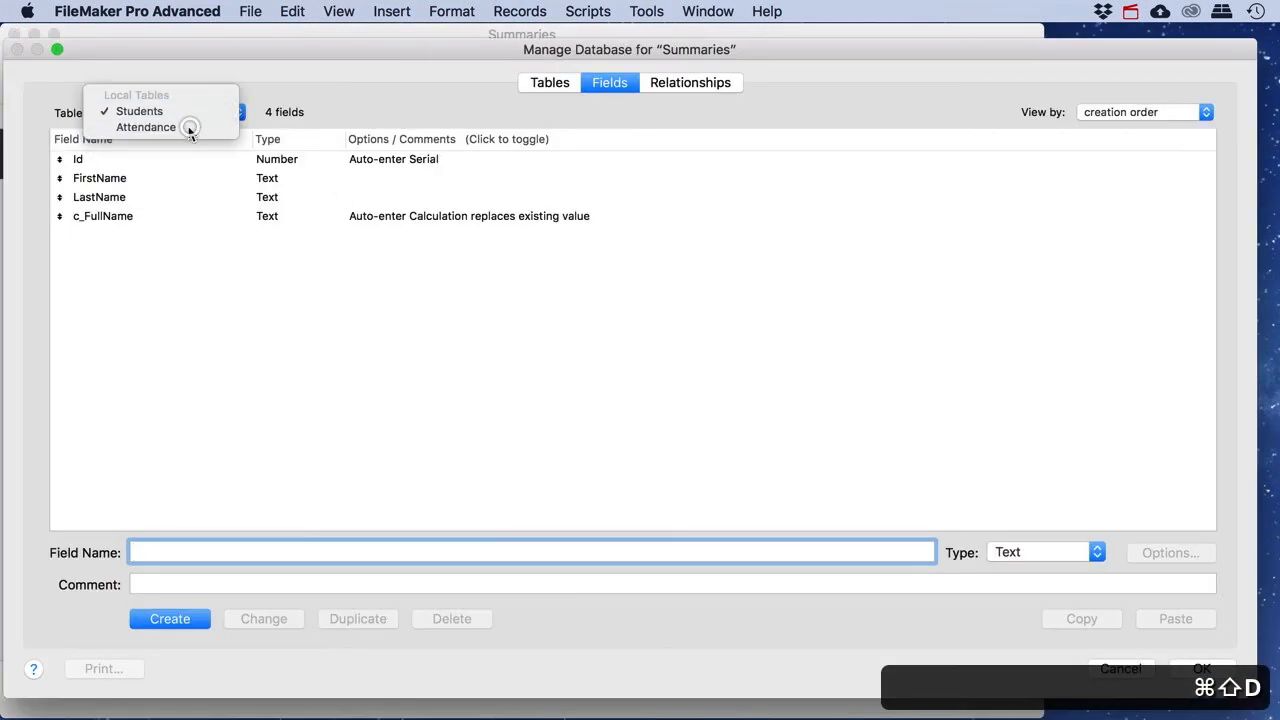
click(189, 128)
double_click(100, 235)
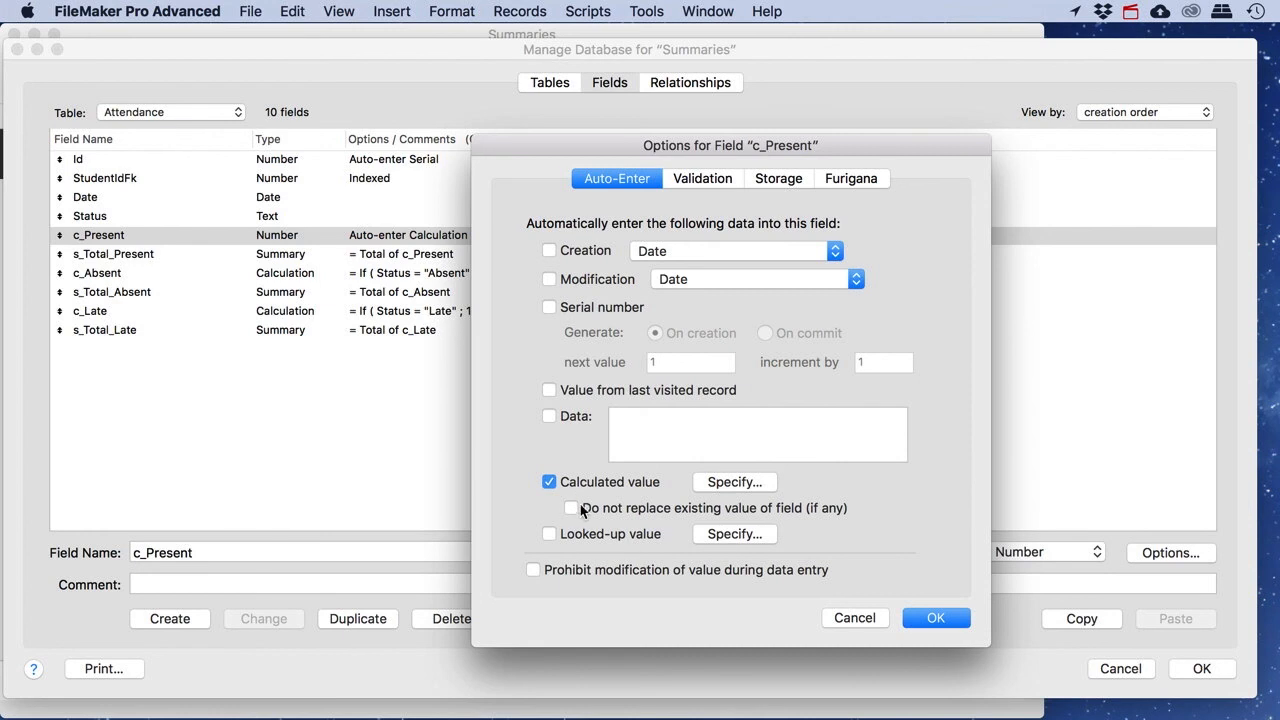
click(929, 619)
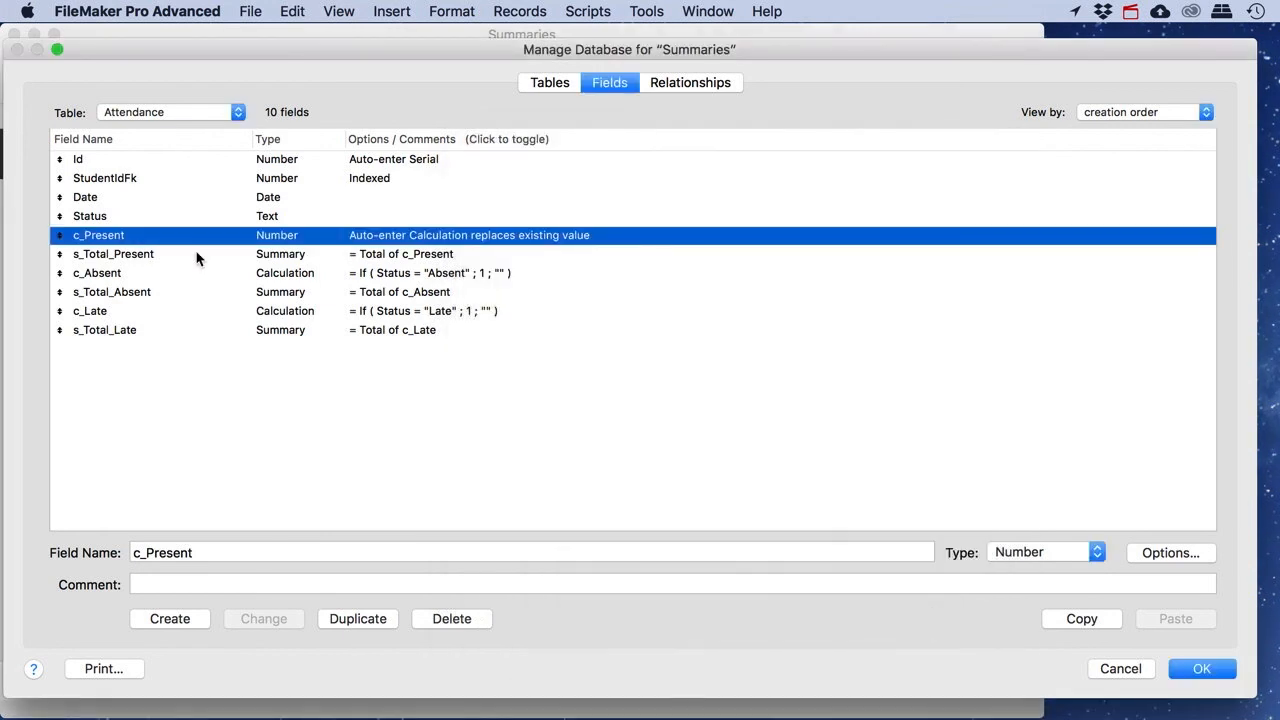
- Cancel out of the c_Absent calculation and change that field's type to Number
double_click(280, 280)
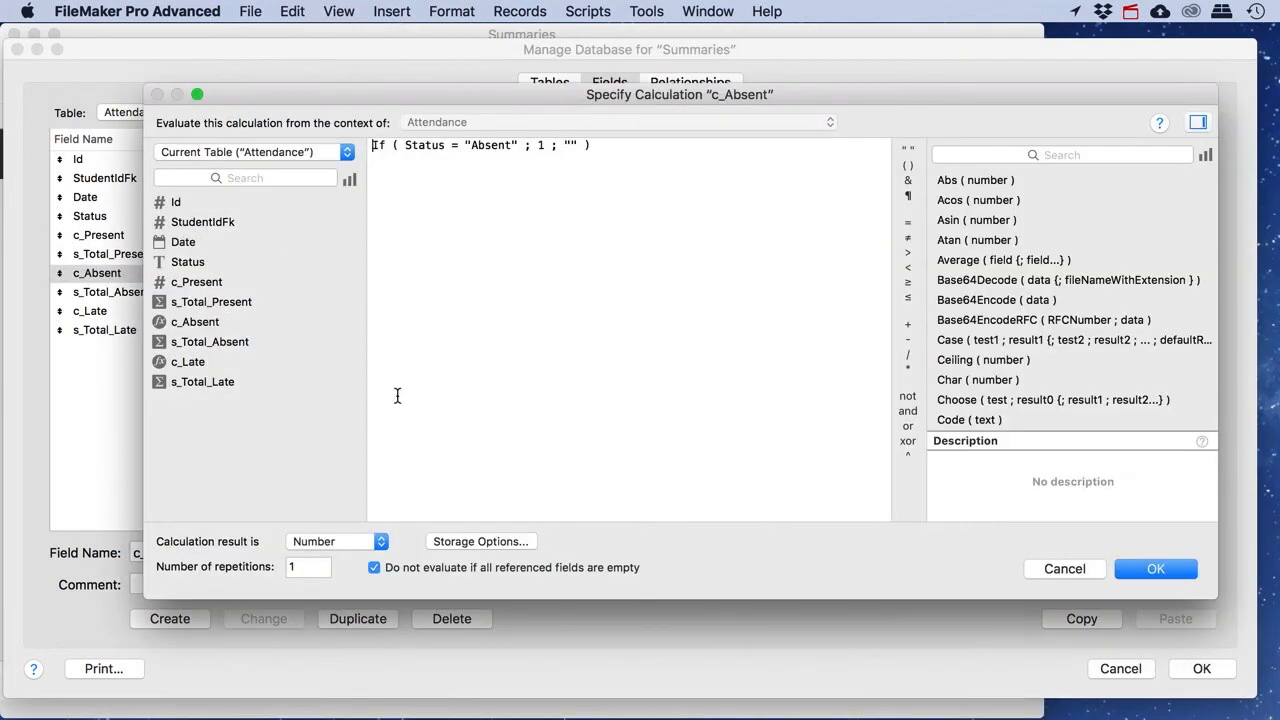
key(Escape)
click(1048, 553)
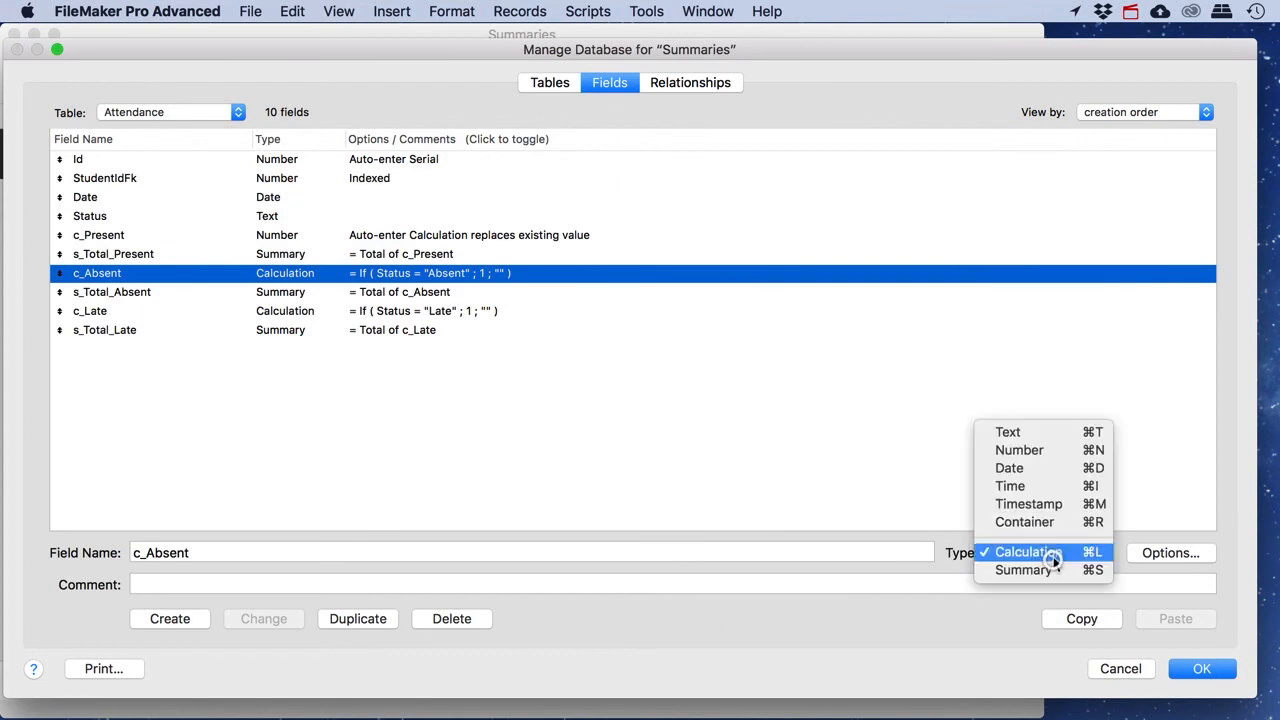
click(1035, 453)
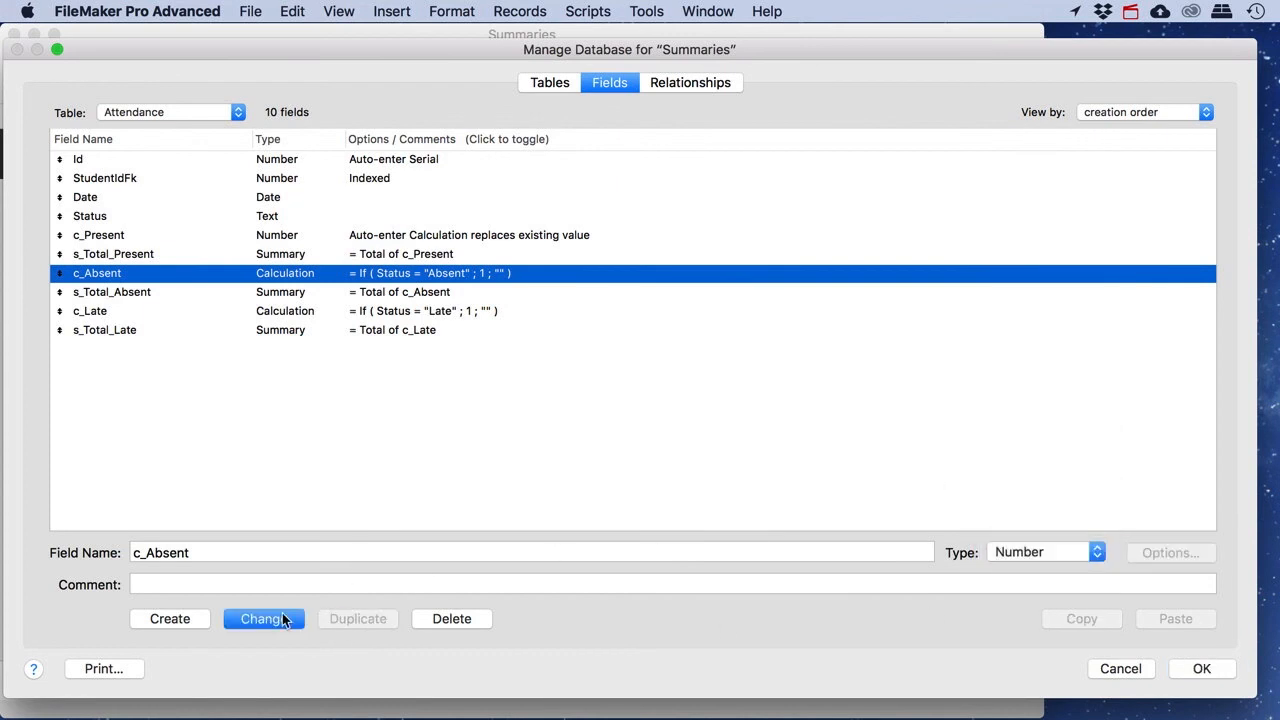
click(274, 618)
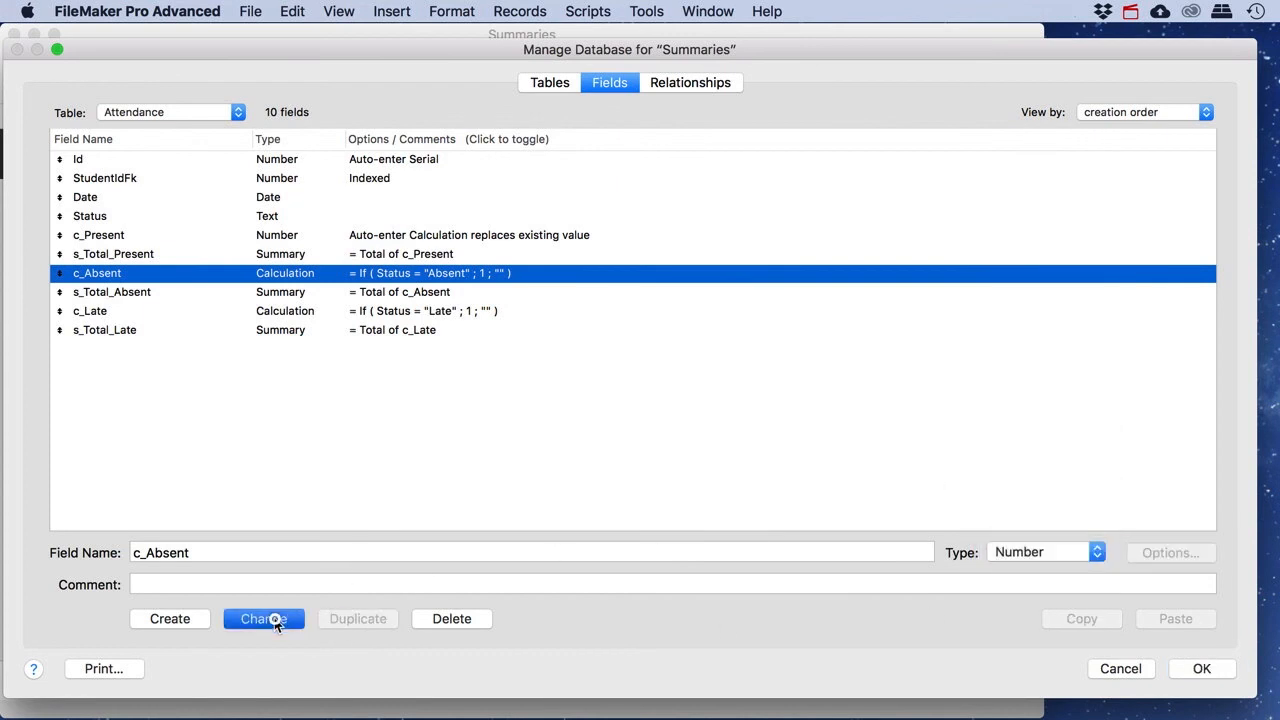
- Make c_Absent auto-enter the calculated value If ( Status = "Absent" ; 1 ; "" ) and allow it to replace existing values
double_click(361, 273)
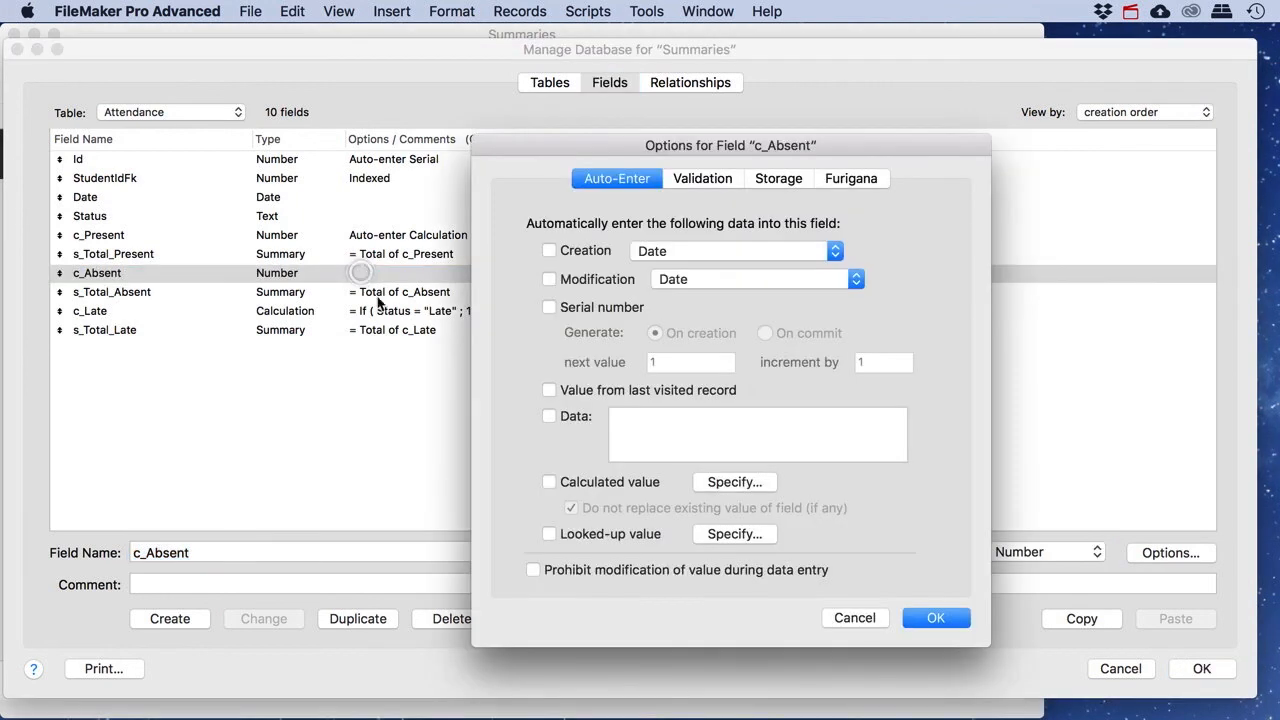
click(588, 486)
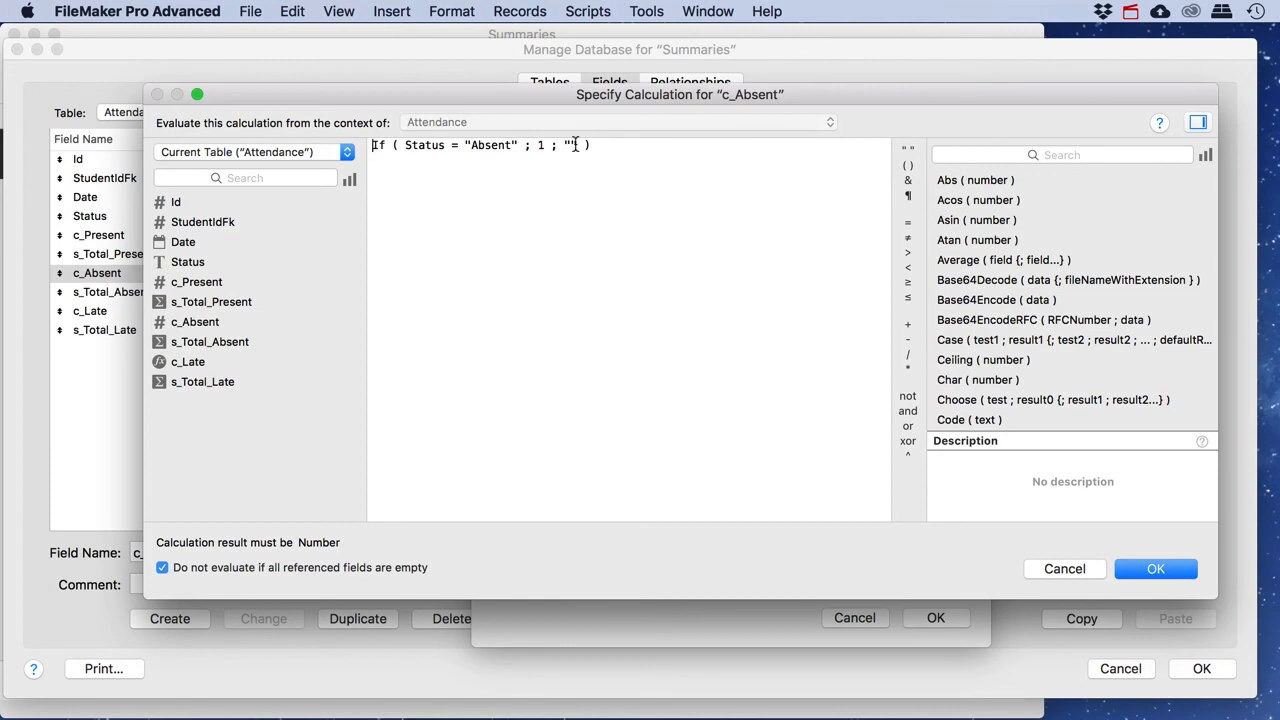
drag(631, 146, 328, 135)
click(627, 150)
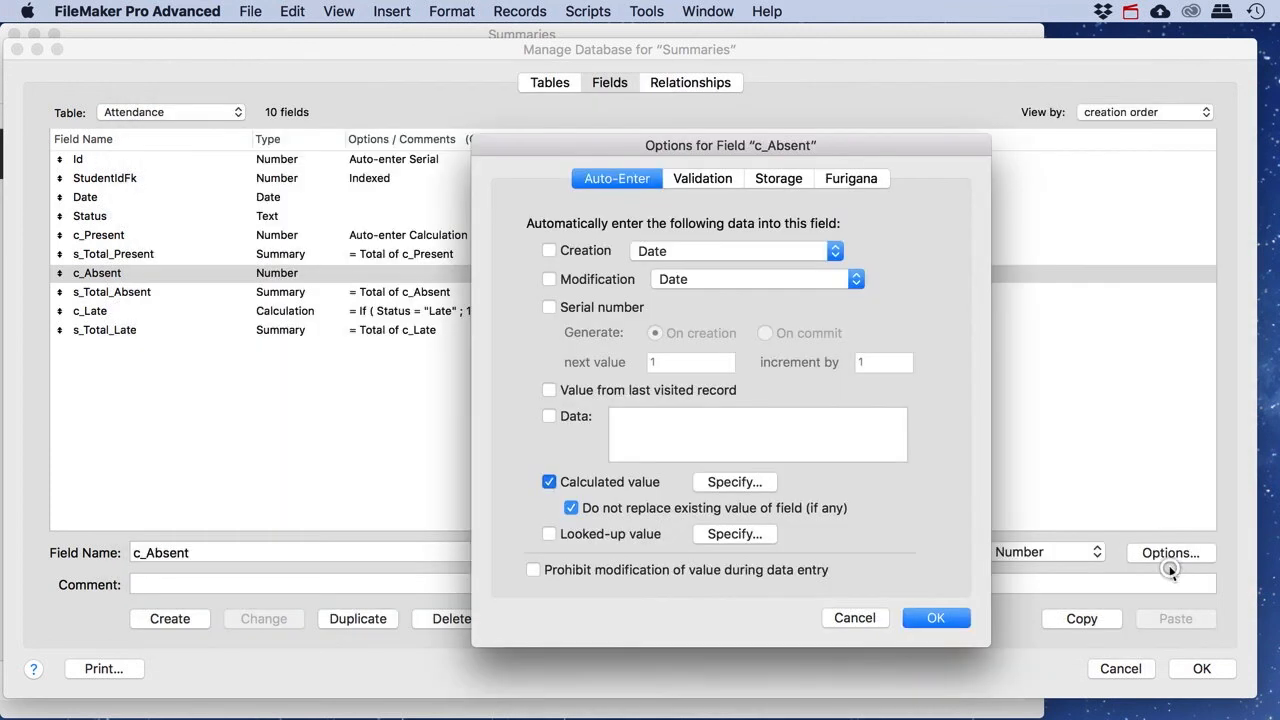
click(1158, 569)
click(603, 515)
click(922, 616)
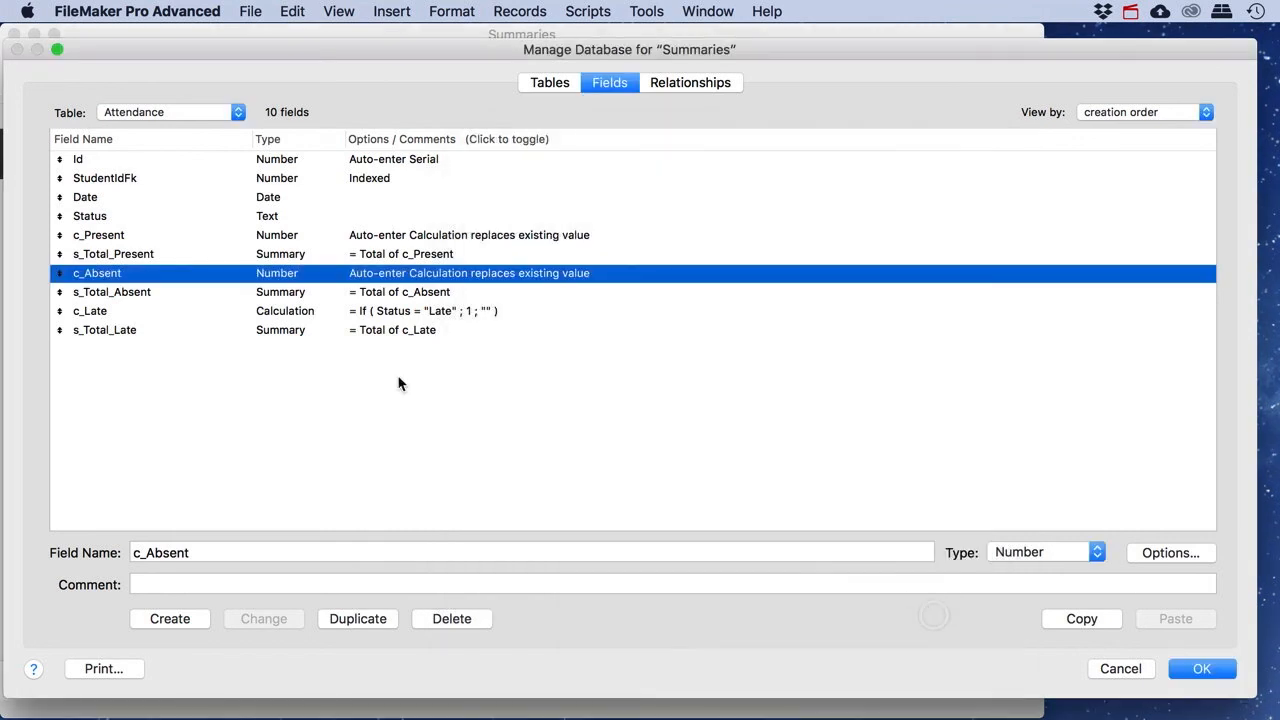
- Cancel out of the c_Late calculation and change that field's type to Number
double_click(232, 321)
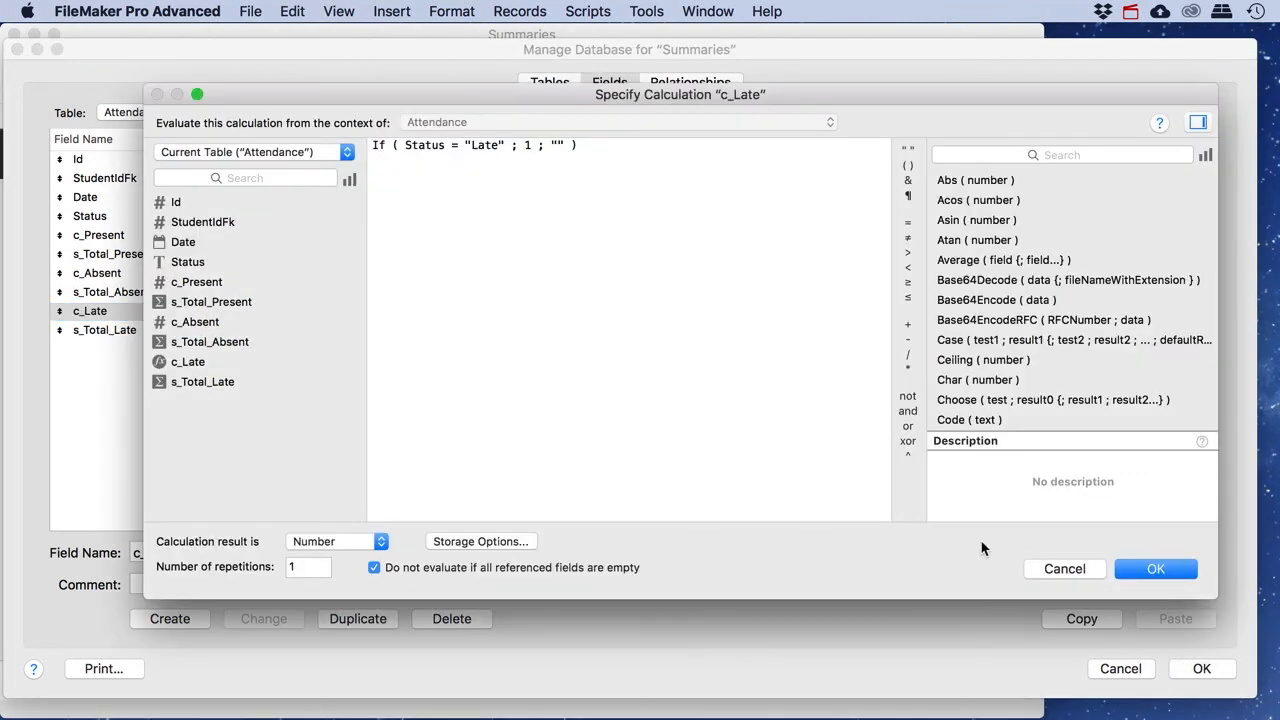
click(1045, 566)
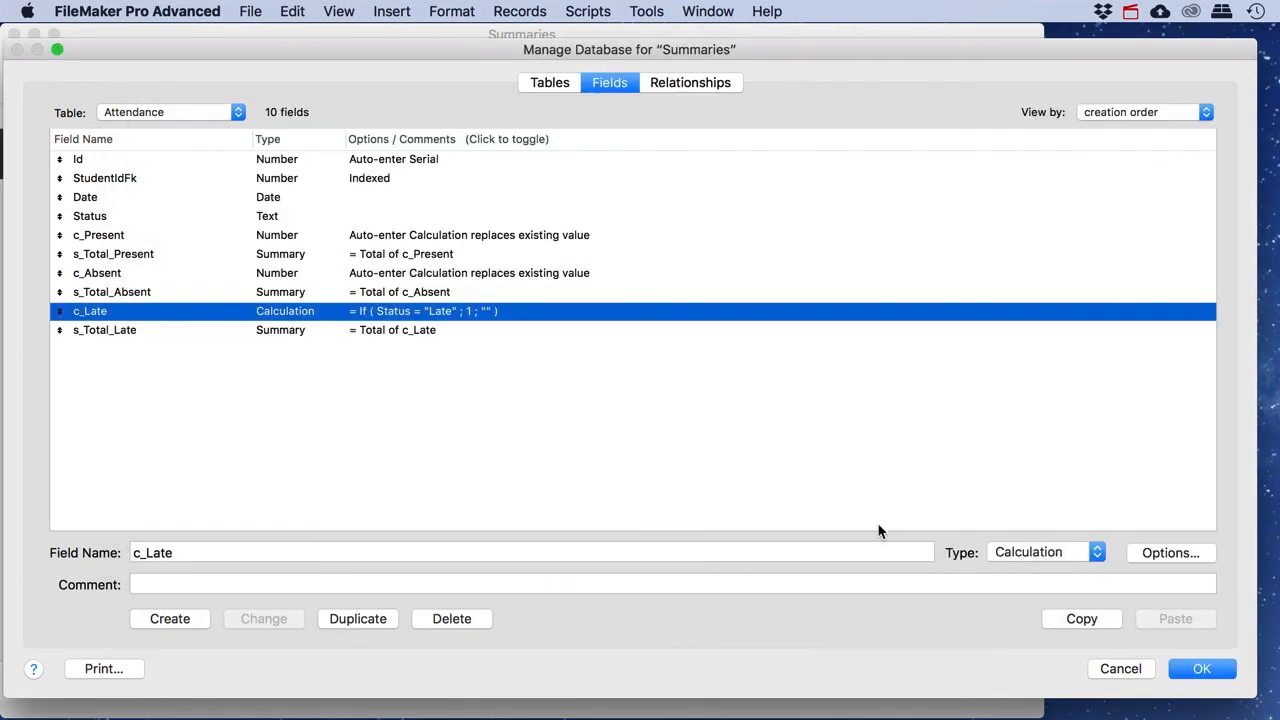
click(1021, 551)
click(1018, 450)
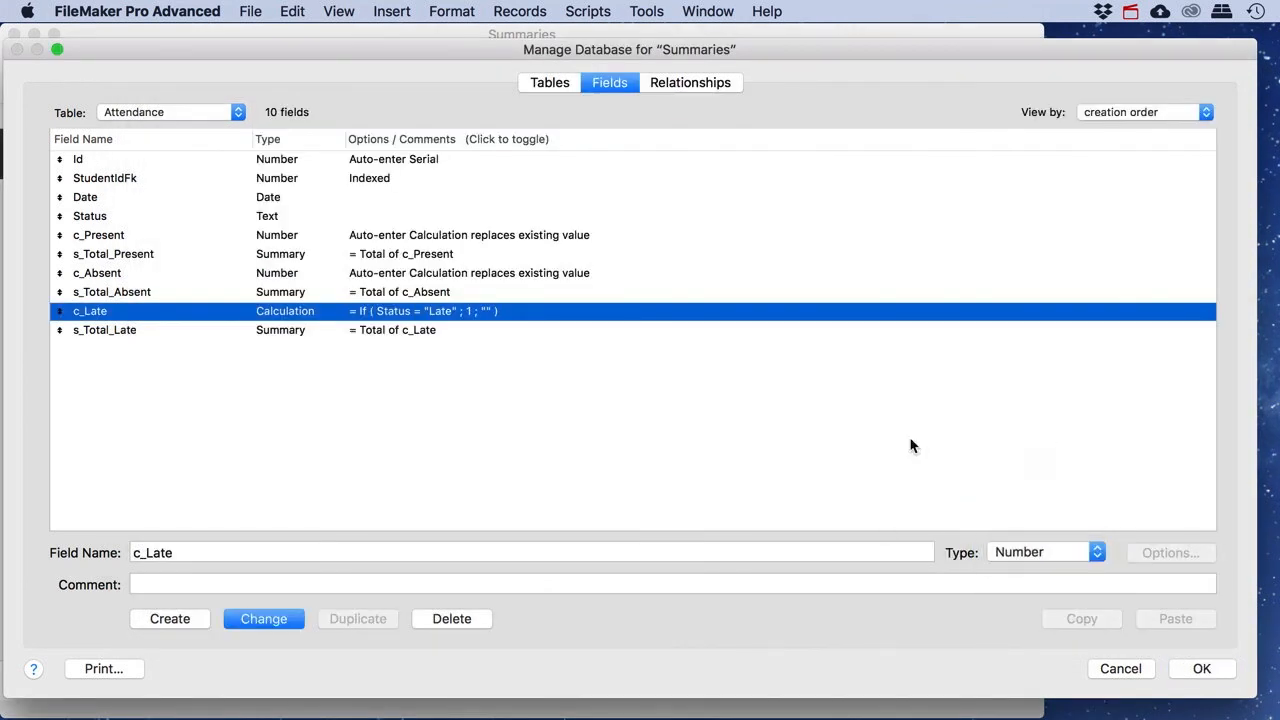
click(272, 620)
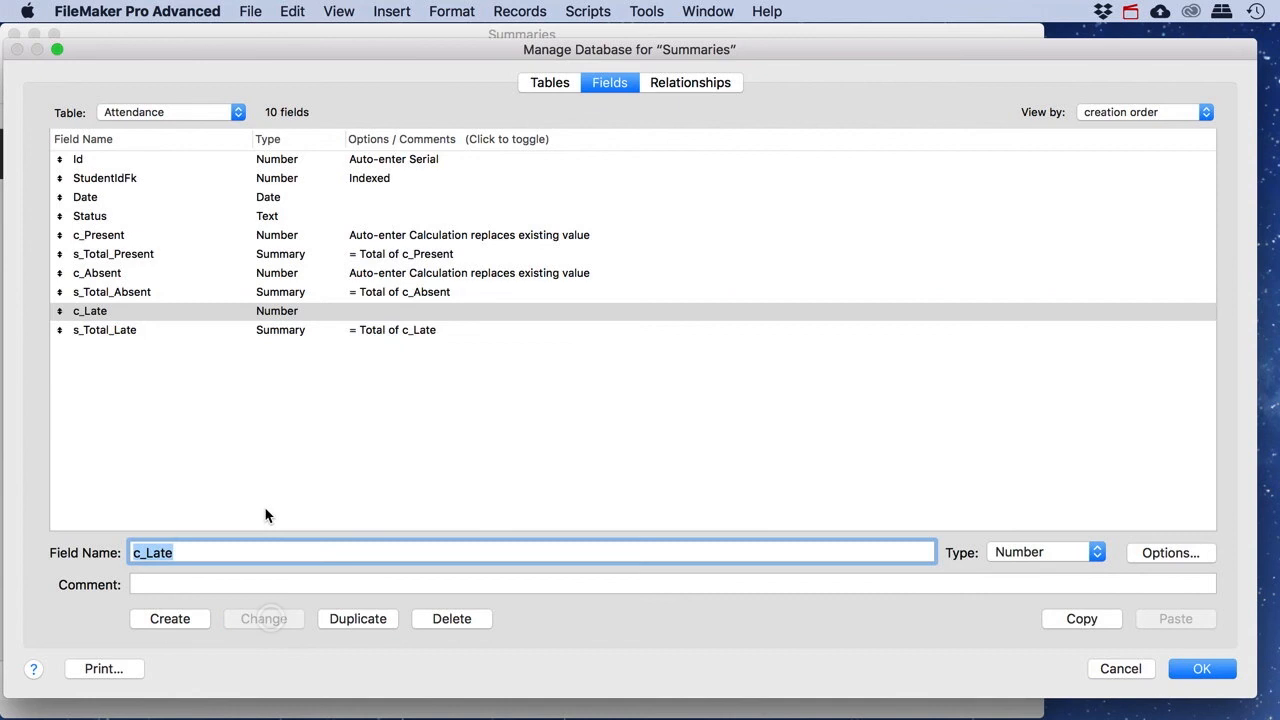
- Make c_Late auto-enter the calculated value If ( Status = "Late" ; 1 ; "" ), replacing existing values, and save the database definition
double_click(246, 320)
click(566, 484)
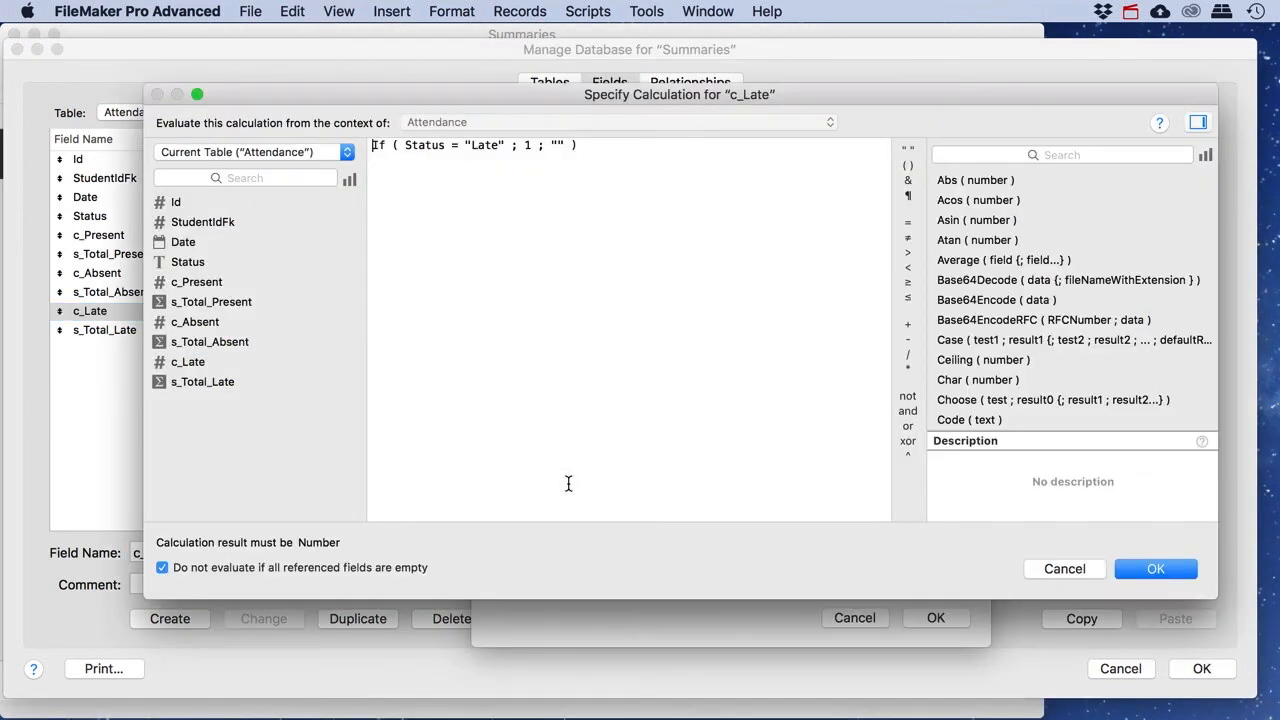
click(1155, 568)
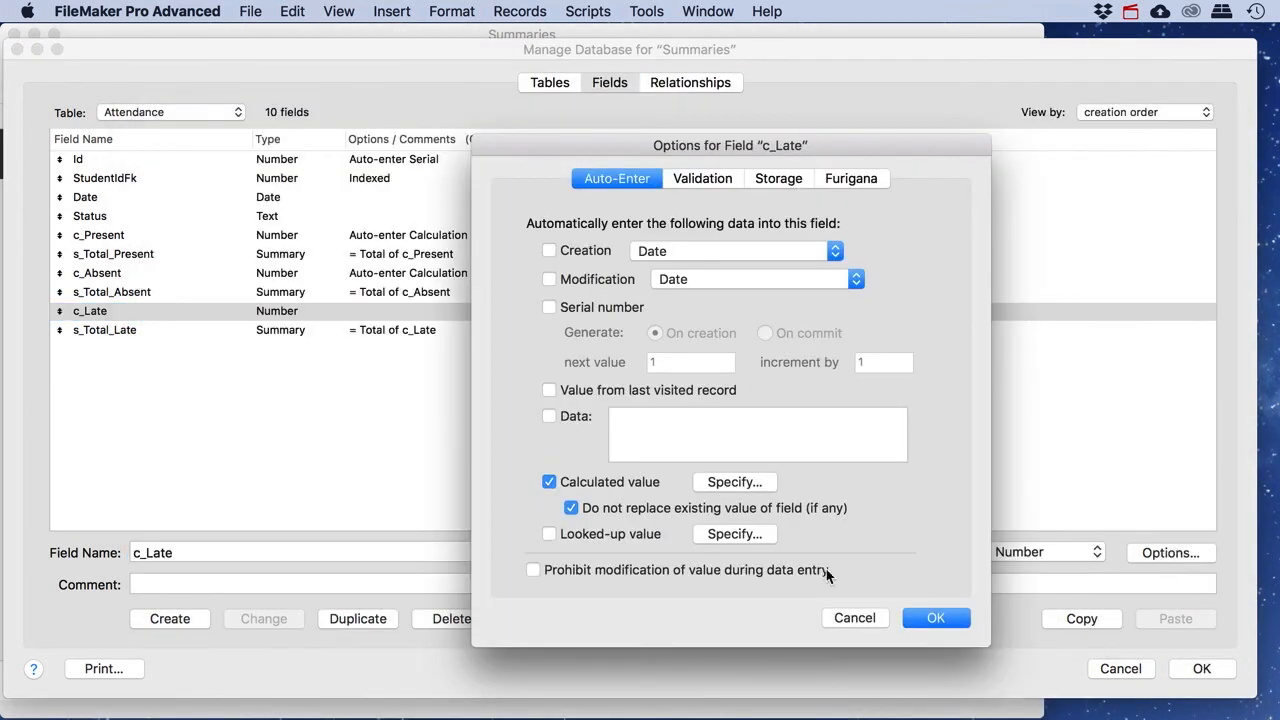
click(571, 510)
click(933, 617)
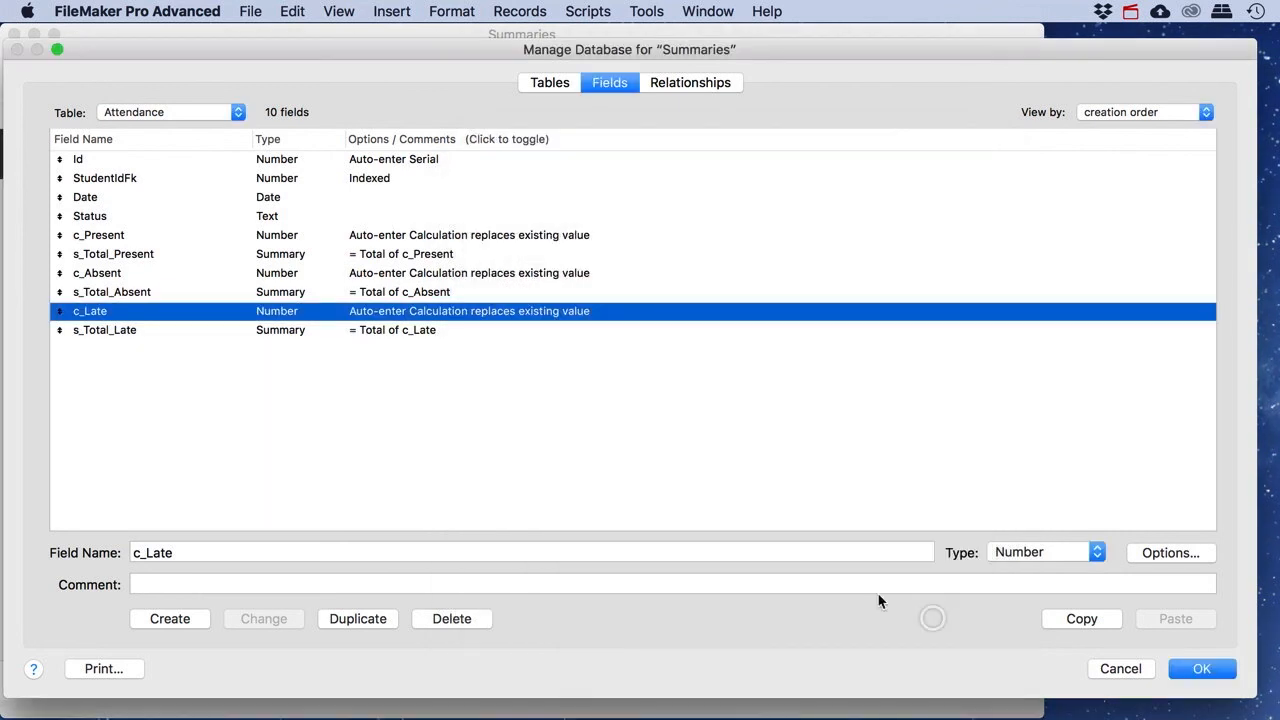
click(1200, 668)
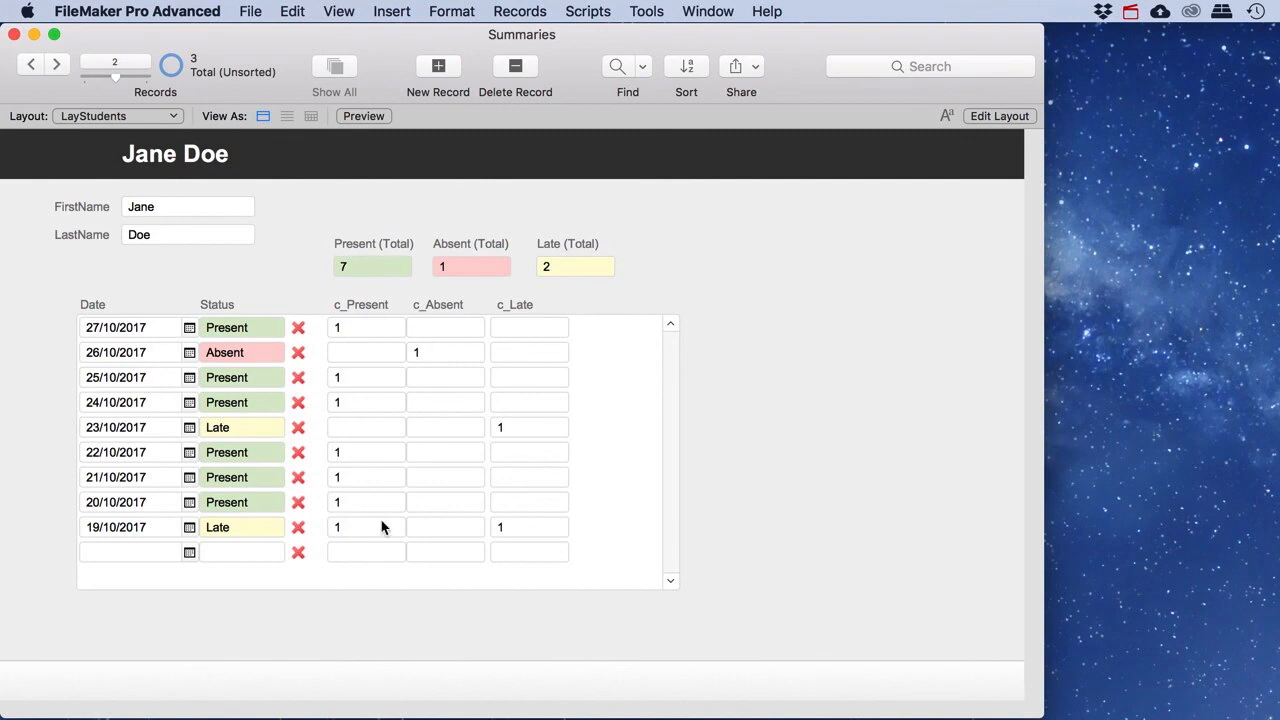
- Set the status of the 19/10/2017 attendance entry to Absent and commit the record
click(246, 527)
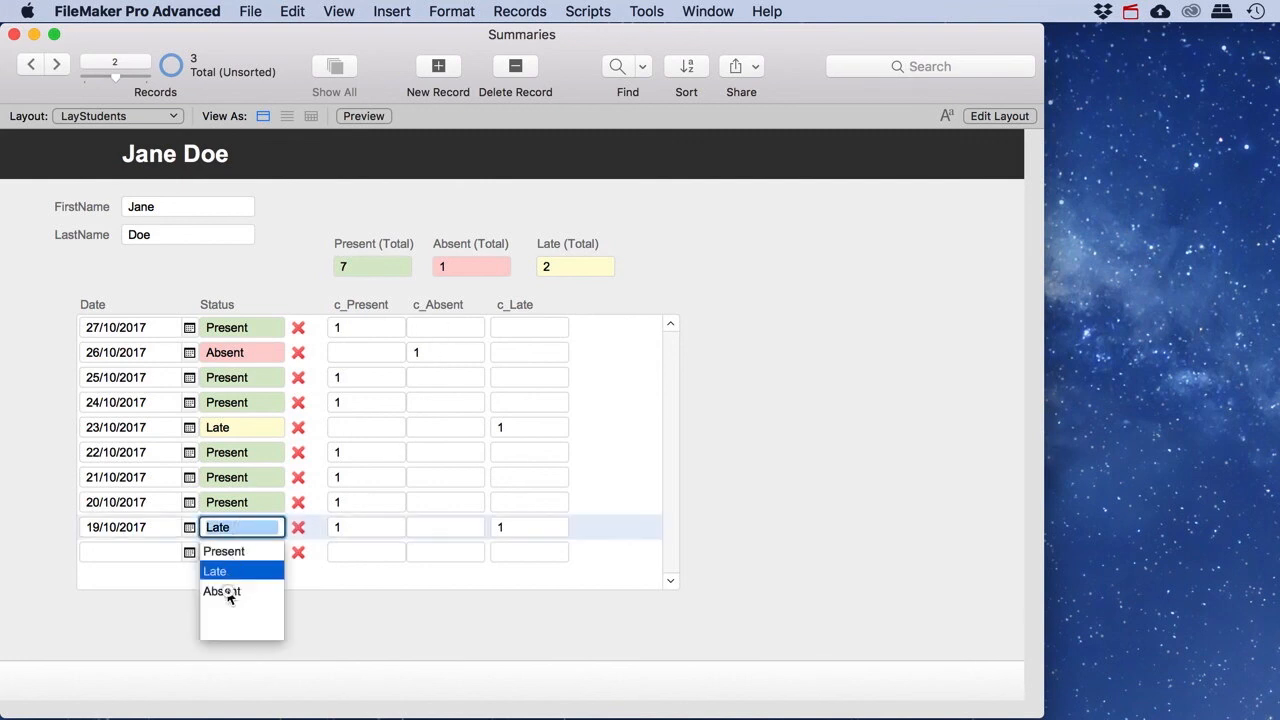
click(225, 591)
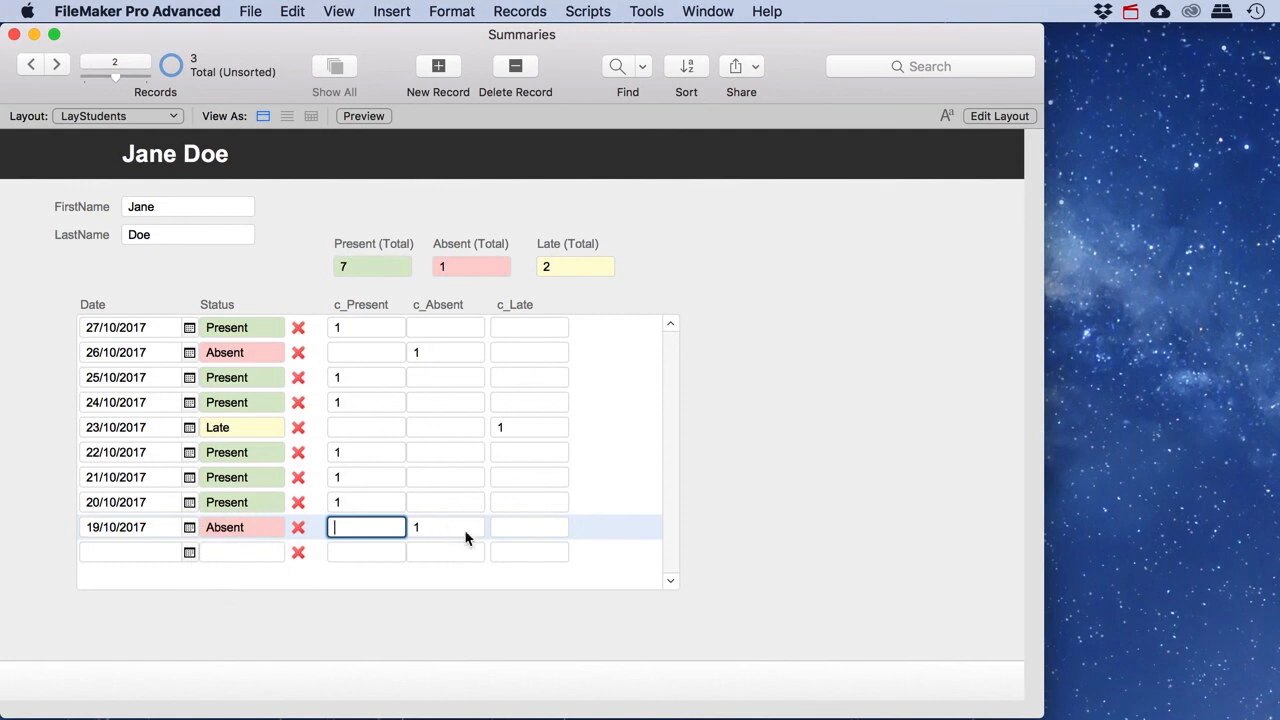
click(714, 520)
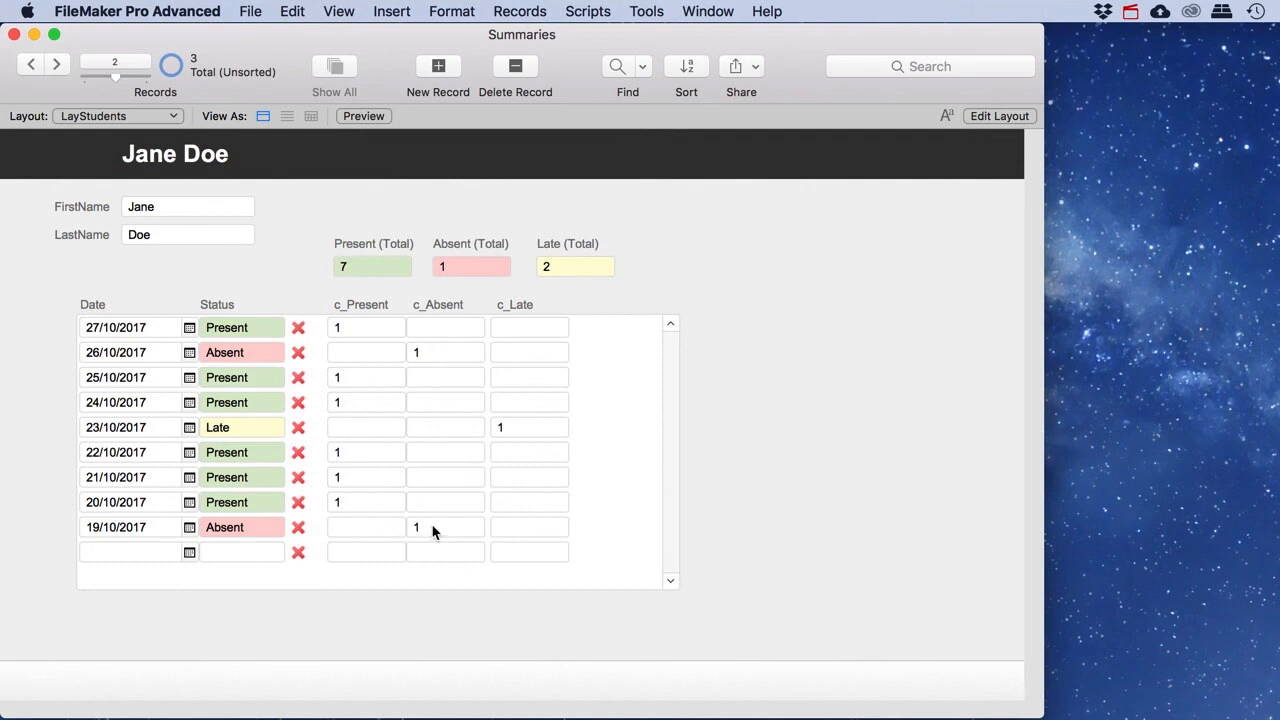
- Review the c_ field definitions of the Attendance table in the database definition, checking c_Present, and close it
key(super+shift+d)
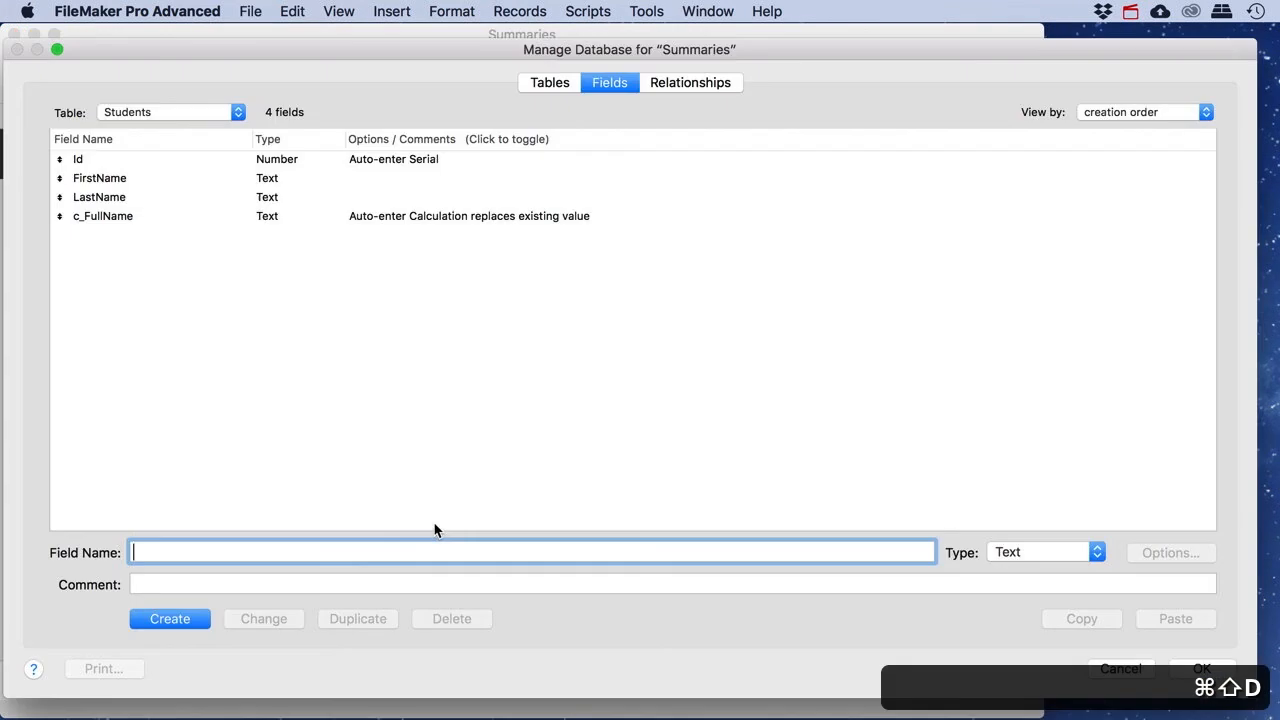
click(677, 84)
click(609, 84)
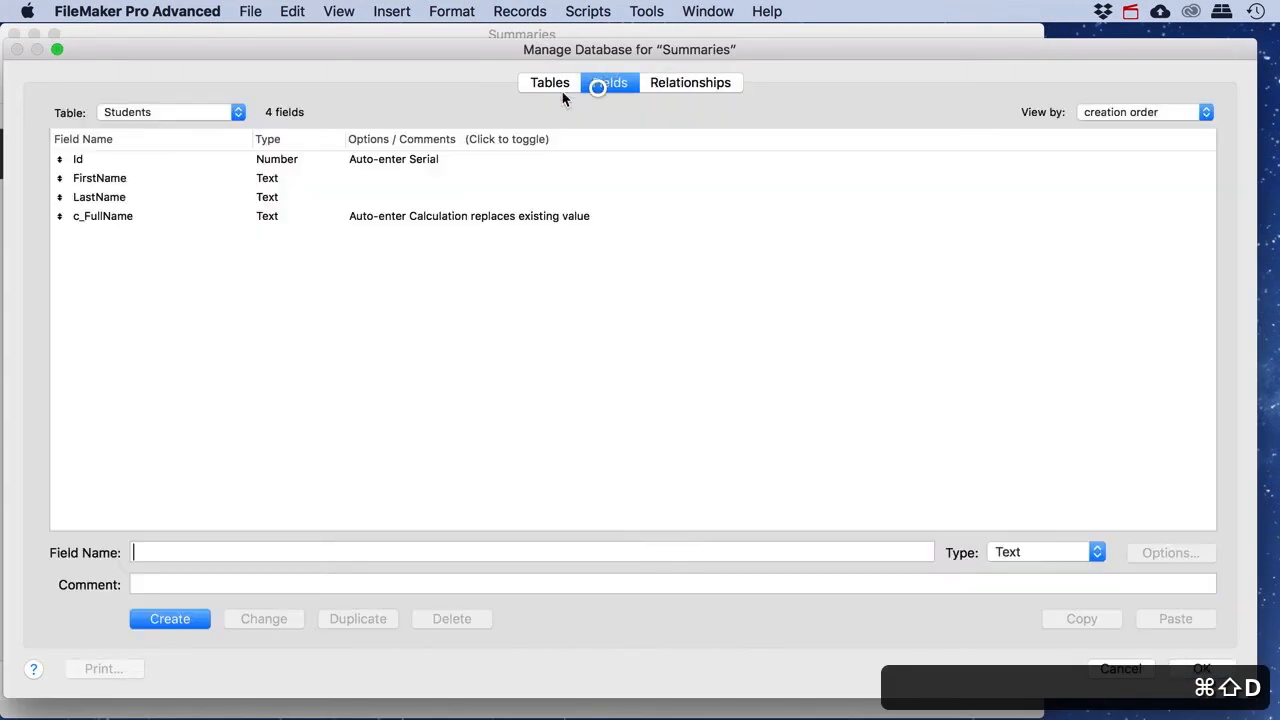
click(205, 112)
click(175, 130)
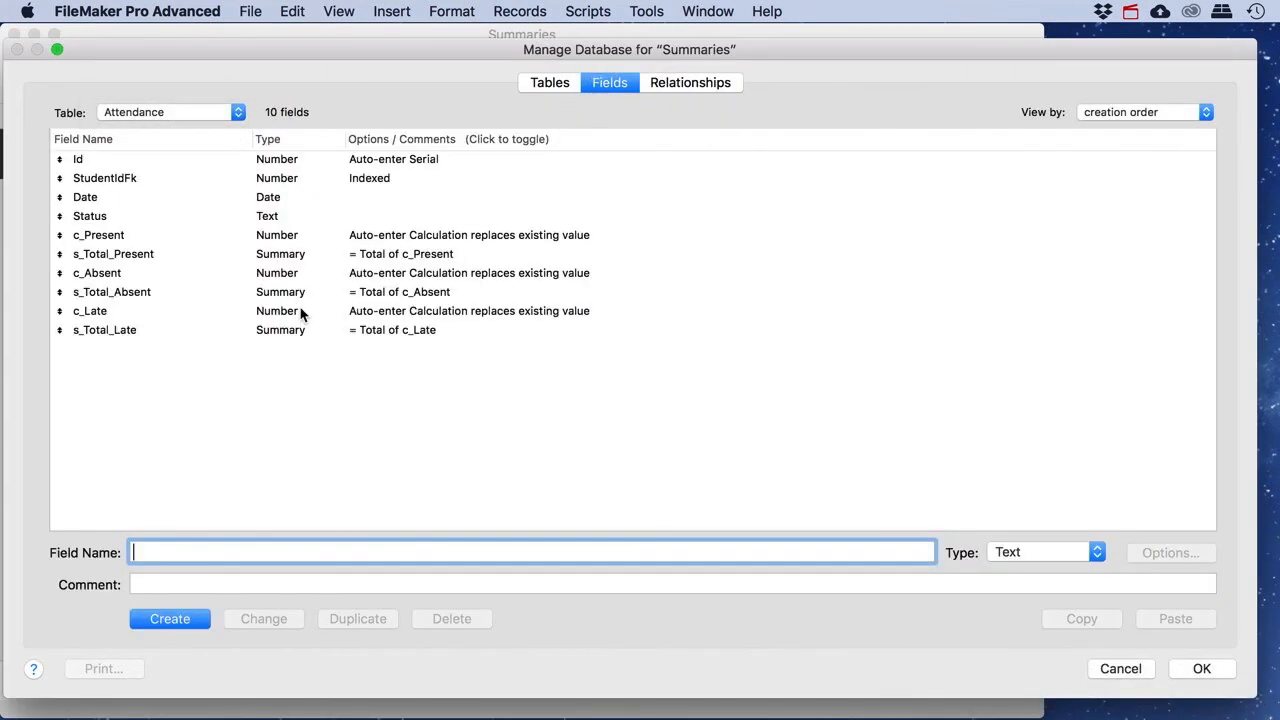
click(277, 240)
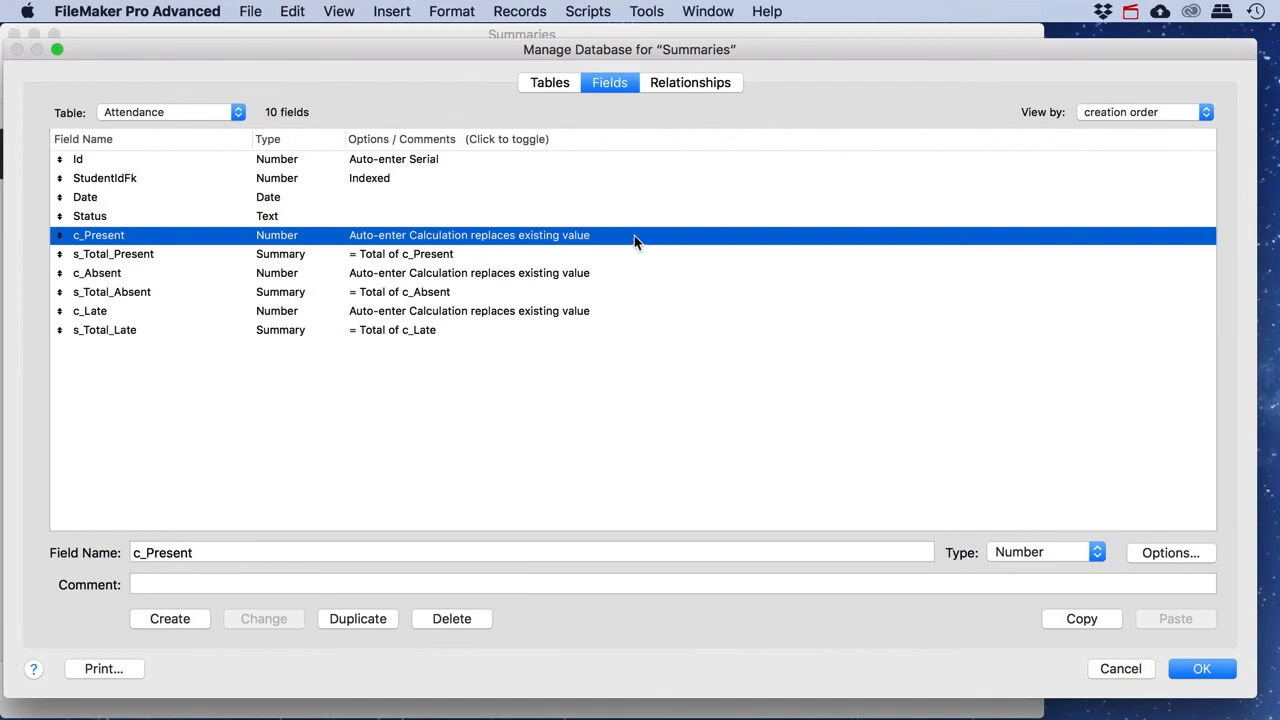
click(1201, 668)
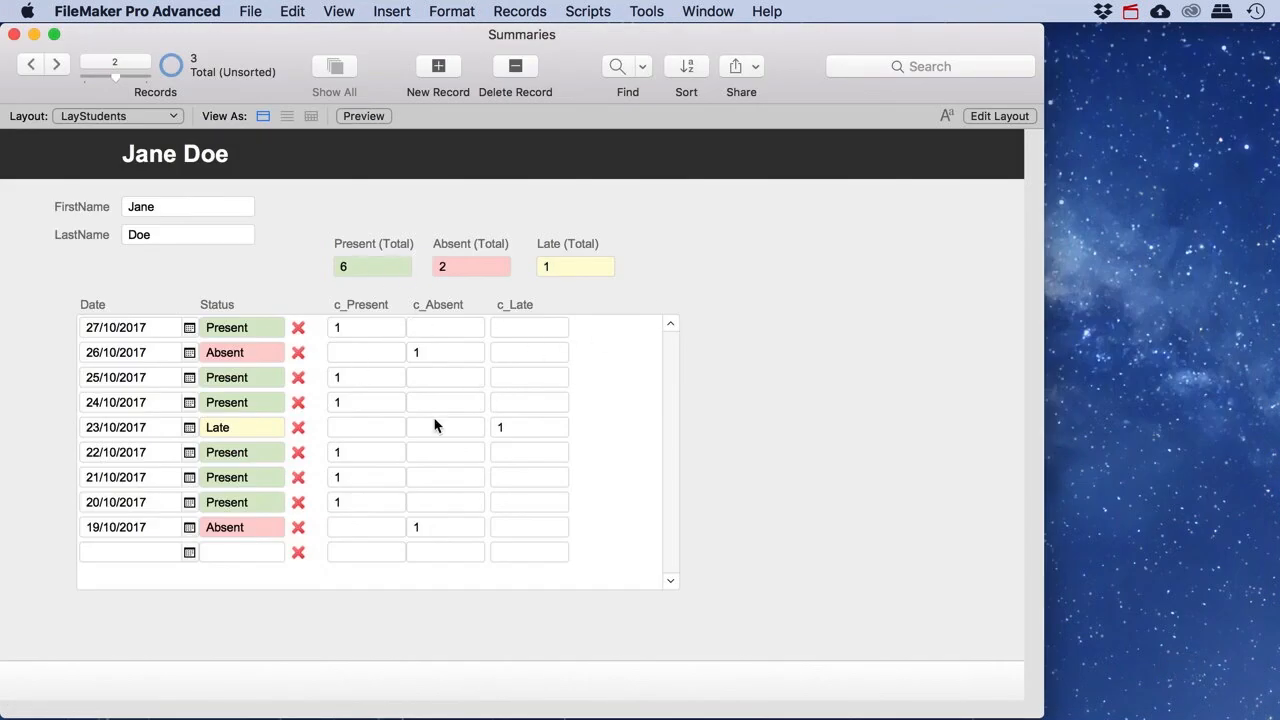
- Delete the c_Present, c_Absent and c_Late fields and their labels from the attendance portal area of the LayStudents layout
click(1005, 116)
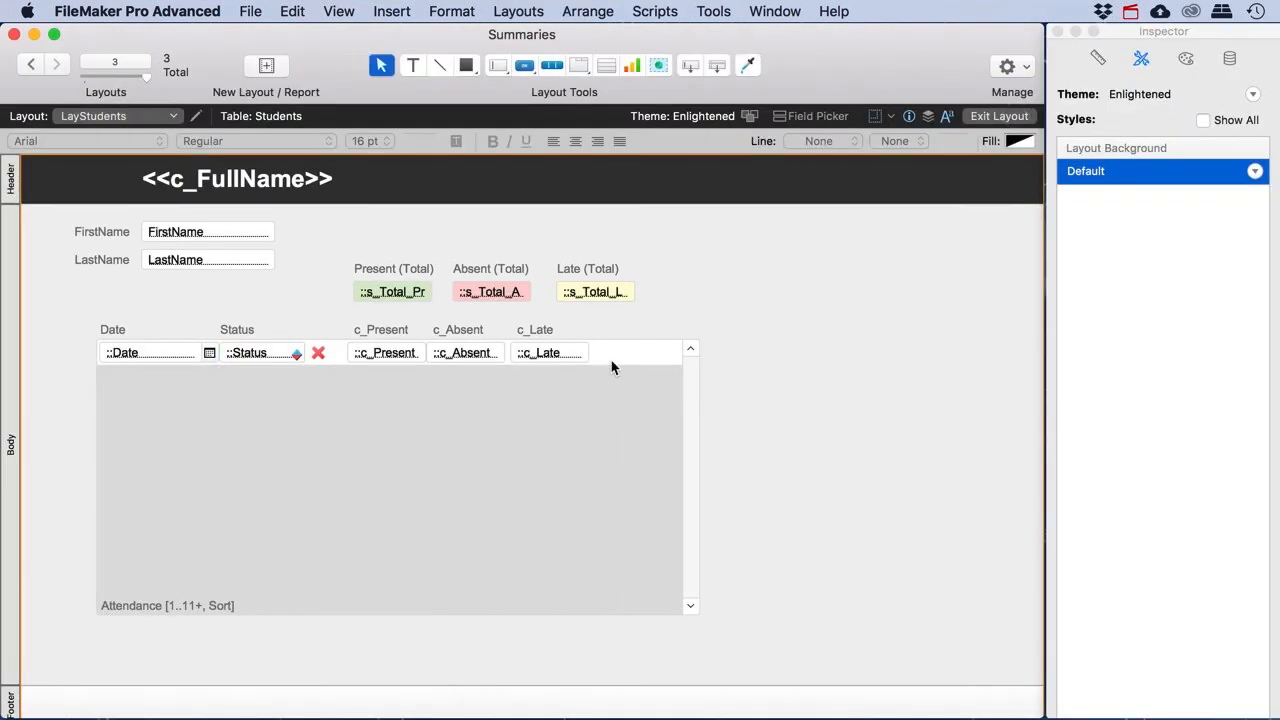
click(604, 393)
click(566, 357)
shift+click(460, 355)
shift+click(391, 355)
shift+click(383, 329)
shift+click(456, 330)
shift+click(540, 332)
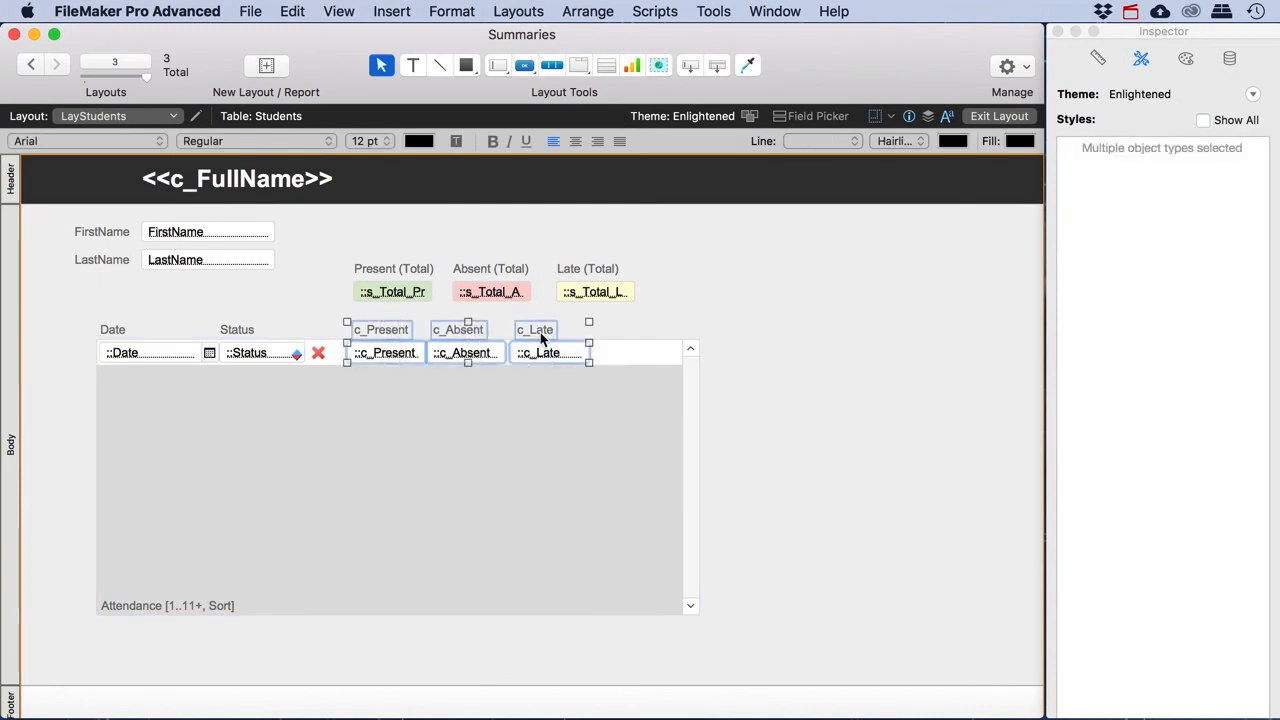
key(Delete)
- Narrow the attendance portal so it ends just past the red delete icon, and return to Browse mode
click(600, 377)
drag(697, 349, 352, 362)
key(super+b)
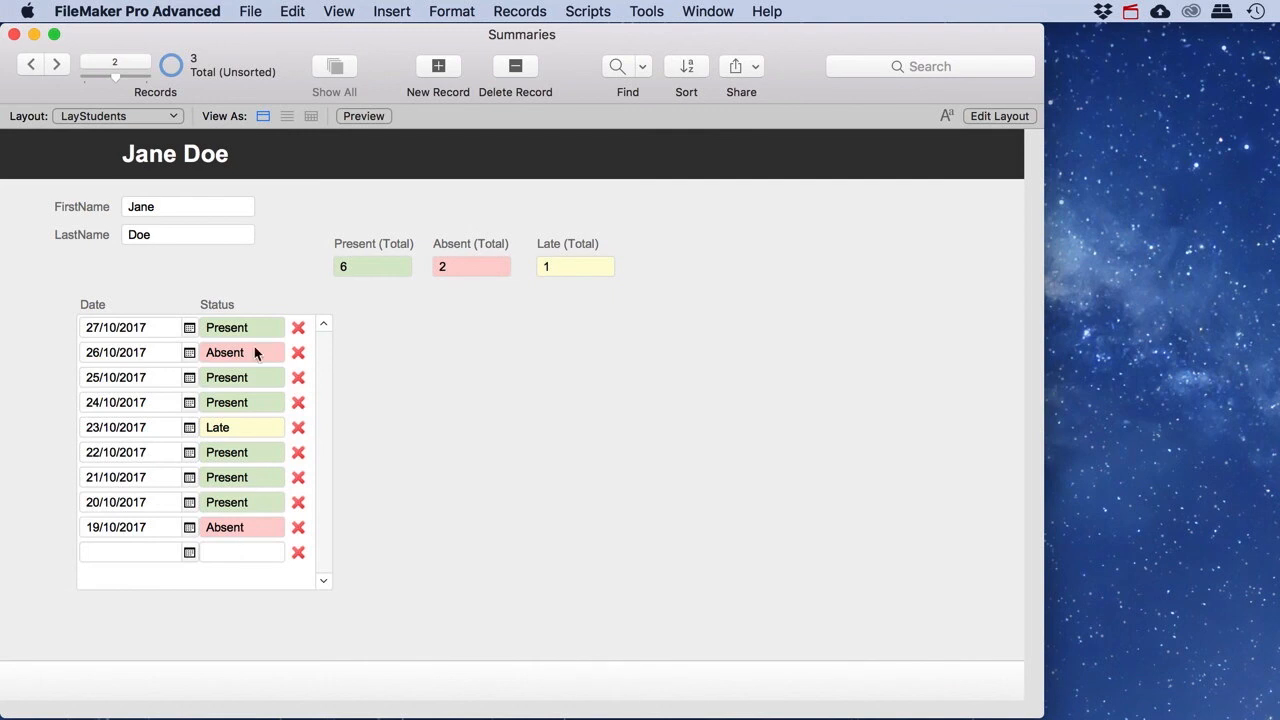
- Step forward to the third student record and back through the others to check their attendance totals
click(58, 66)
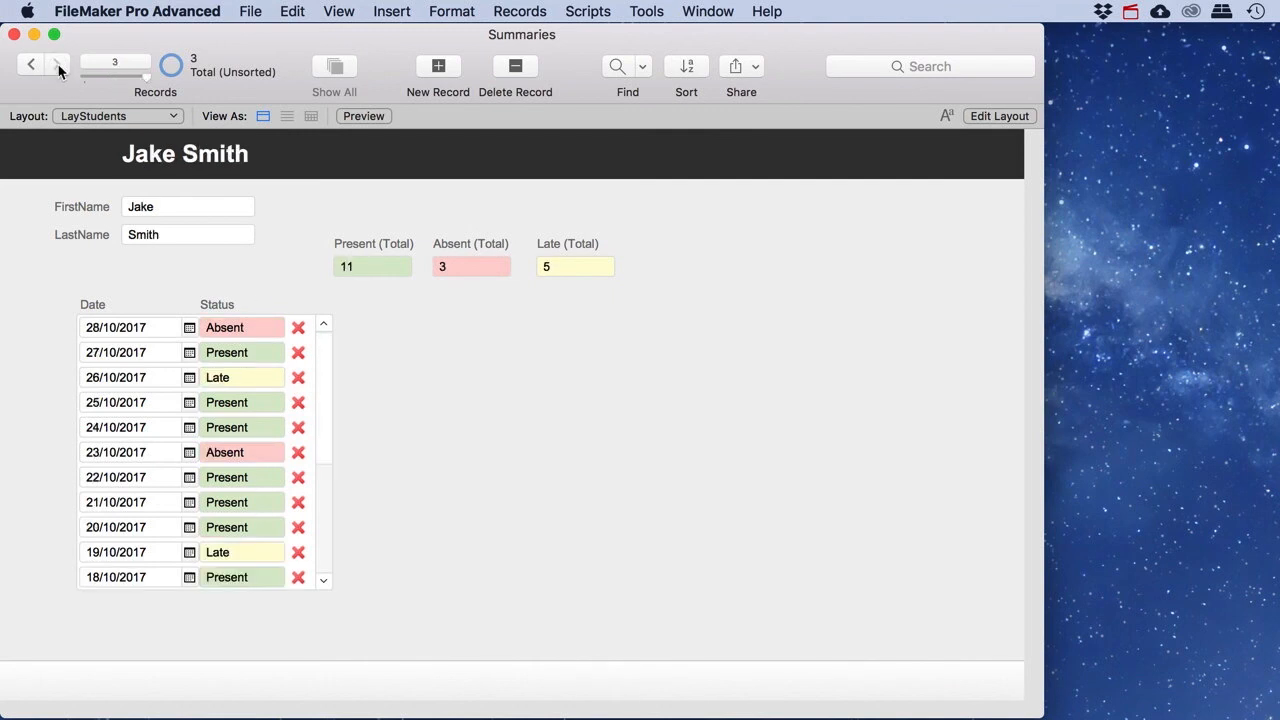
click(32, 66)
click(32, 66)
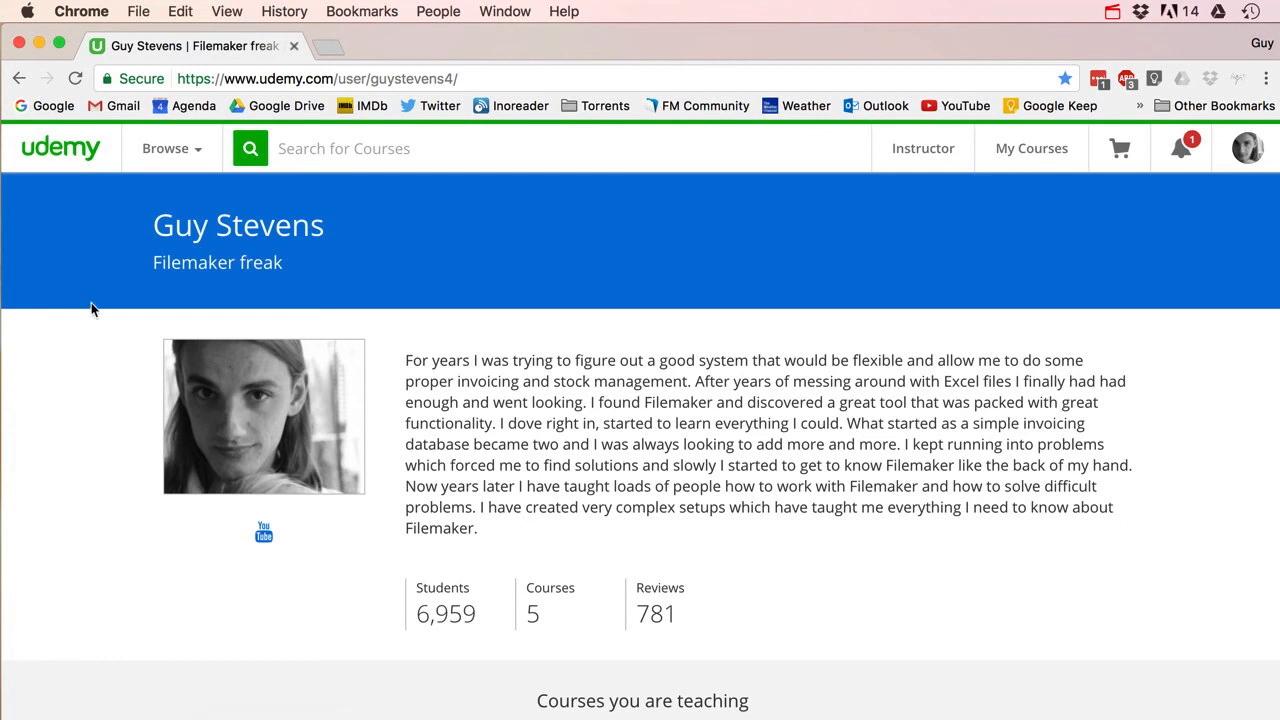
- Look through the list of FileMaker courses on the Udemy instructor profile page in Chrome
scroll(90, 306, down, 5)
scroll(90, 310, down, 3)
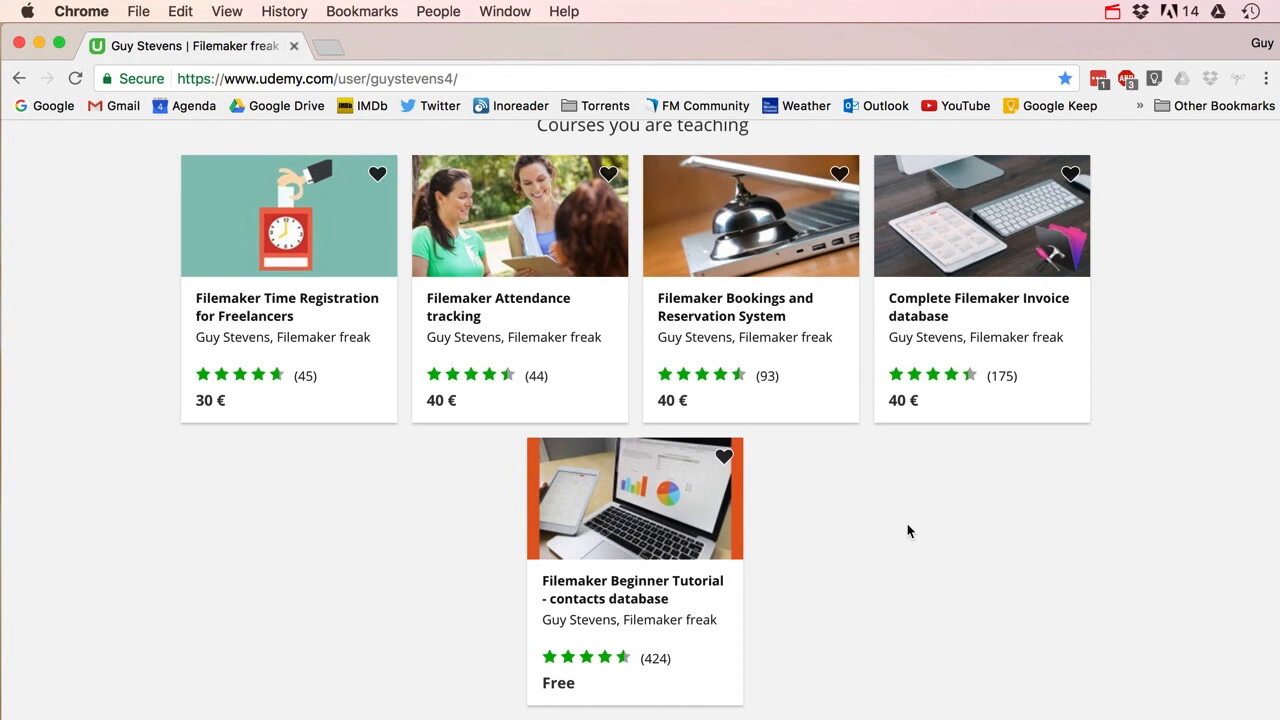
scroll(914, 523, down, 2)
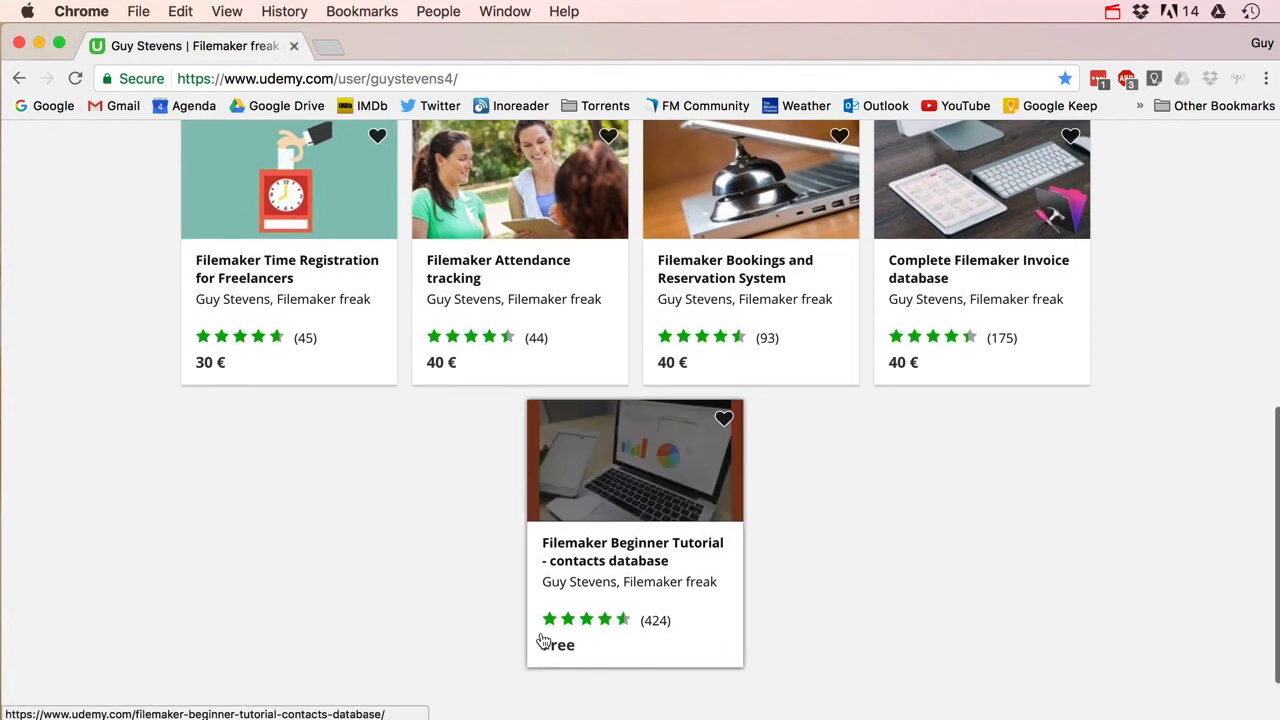